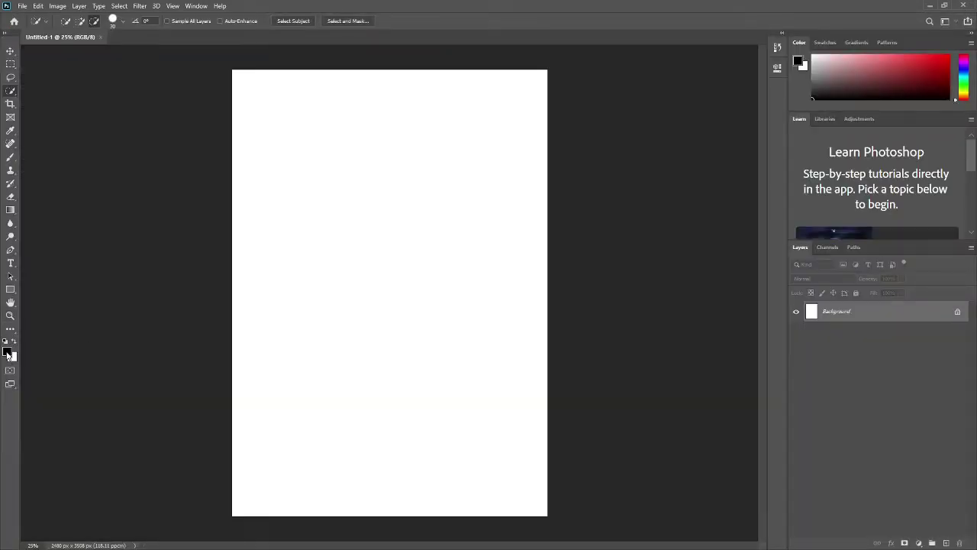
- Paint a black freehand zigzag stroke across the upper page with the Brush tool
{"action": "left_click", "coordinate": [10, 157]}
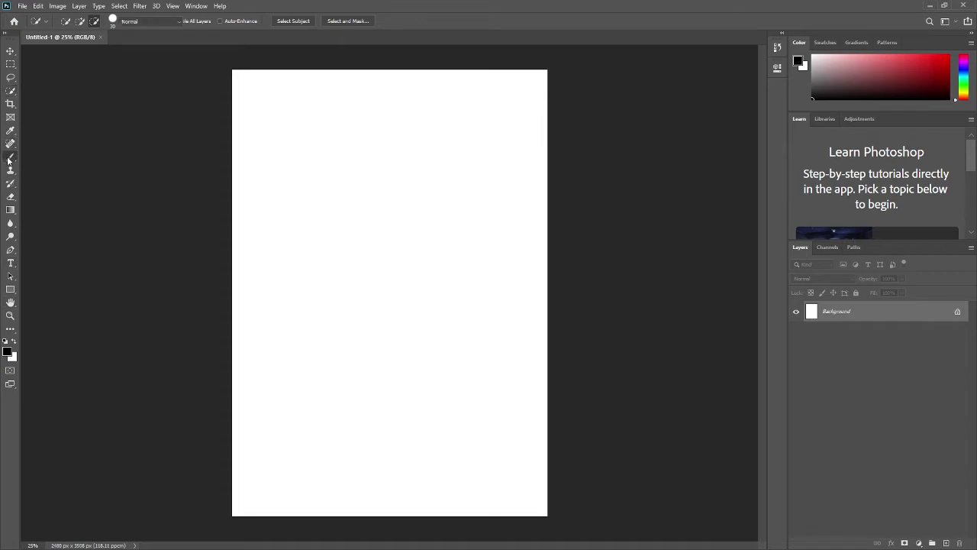
{"action": "left_click_drag", "start_coordinate": [314, 169], "coordinate": [460, 275]}
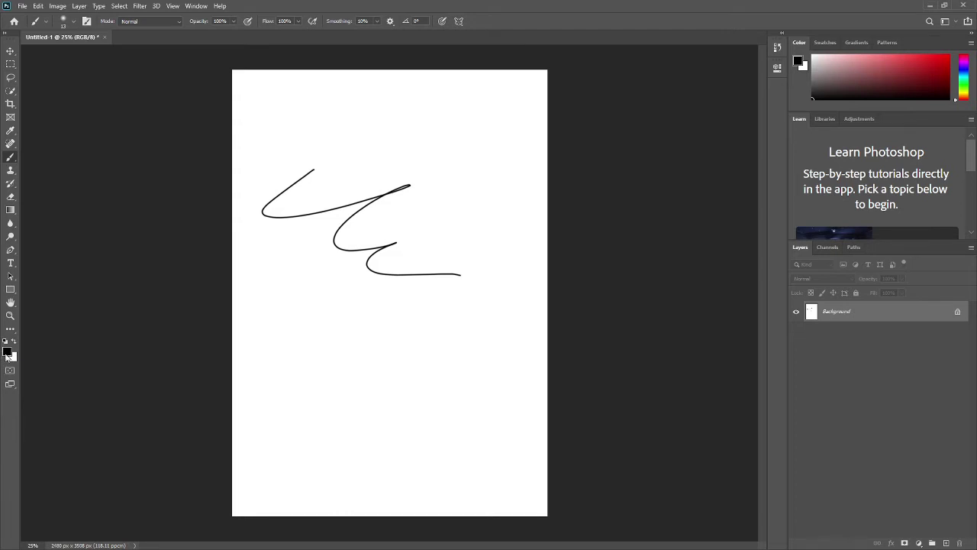
{"action": "key", "text": "i"}
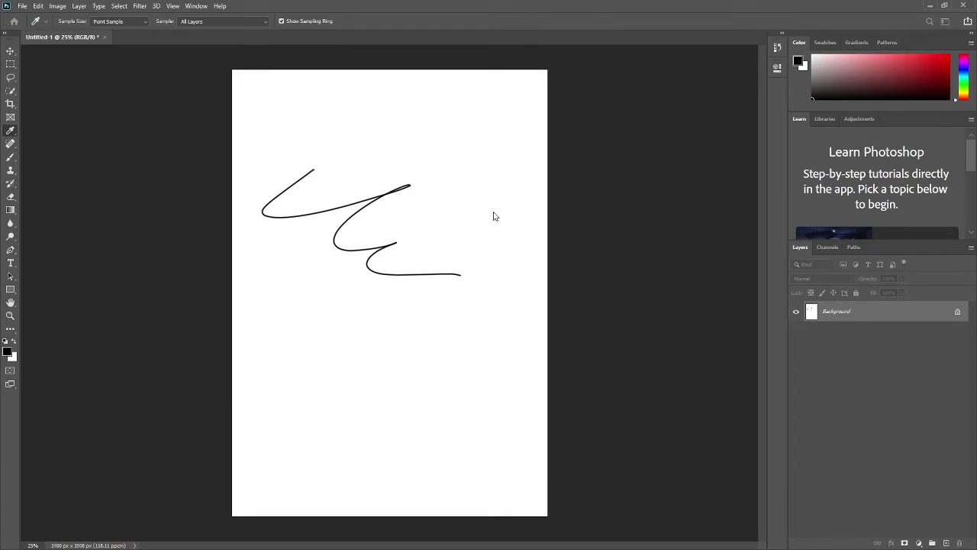
{"action": "key", "text": "b"}
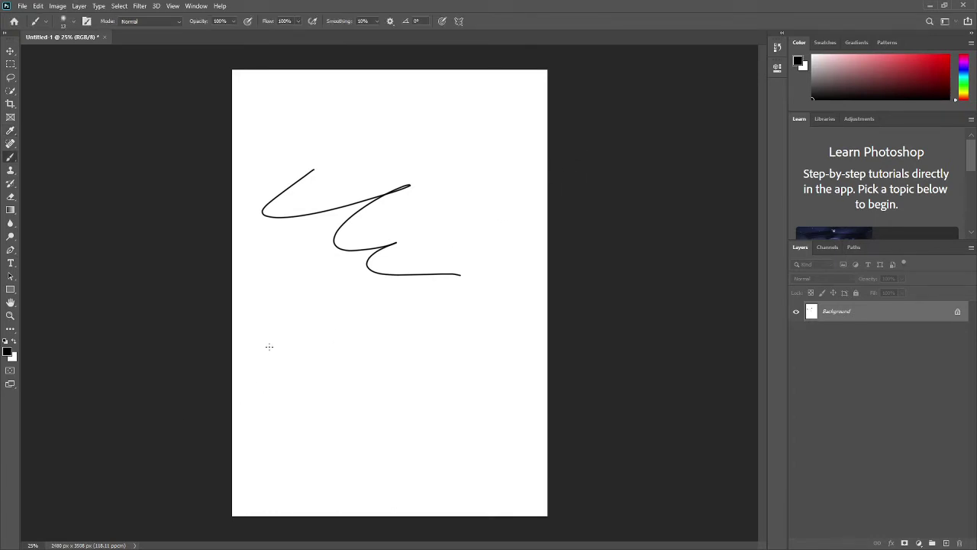
- Hand-write '1 — OOOO', a lower 15, a hatched oval of four slashes, and X3
{"action": "left_click_drag", "start_coordinate": [266, 327], "coordinate": [266, 346]}
{"action": "left_click_drag", "start_coordinate": [263, 419], "coordinate": [259, 466]}
{"action": "mouse_move", "coordinate": [280, 418]}
{"action": "left_mouse_down"}
{"action": "mouse_move", "coordinate": [268, 431]}
{"action": "mouse_move", "coordinate": [296, 451]}
{"action": "mouse_move", "coordinate": [269, 458]}
{"action": "left_mouse_up"}
{"action": "left_click_drag", "start_coordinate": [293, 341], "coordinate": [341, 338]}
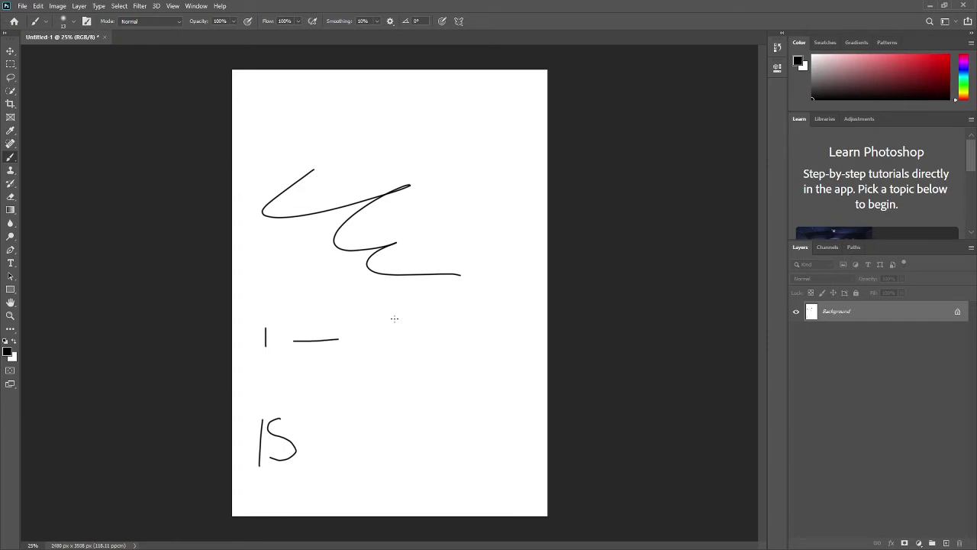
{"action": "left_click_drag", "start_coordinate": [389, 317], "coordinate": [386, 344]}
{"action": "mouse_move", "coordinate": [464, 317]}
{"action": "left_mouse_down"}
{"action": "mouse_move", "coordinate": [430, 329]}
{"action": "mouse_move", "coordinate": [456, 317]}
{"action": "mouse_move", "coordinate": [497, 339]}
{"action": "mouse_move", "coordinate": [499, 316]}
{"action": "mouse_move", "coordinate": [516, 340]}
{"action": "mouse_move", "coordinate": [536, 316]}
{"action": "left_mouse_up"}
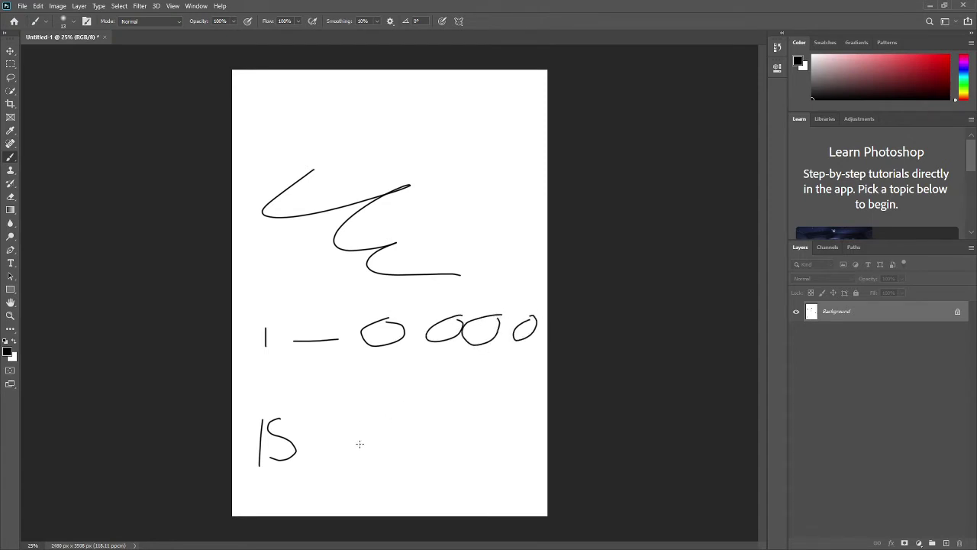
{"action": "left_click_drag", "start_coordinate": [360, 430], "coordinate": [350, 470]}
{"action": "mouse_move", "coordinate": [380, 431]}
{"action": "left_mouse_down"}
{"action": "mouse_move", "coordinate": [369, 471]}
{"action": "mouse_move", "coordinate": [402, 439]}
{"action": "mouse_move", "coordinate": [395, 472]}
{"action": "left_mouse_up"}
{"action": "left_click_drag", "start_coordinate": [437, 435], "coordinate": [426, 478]}
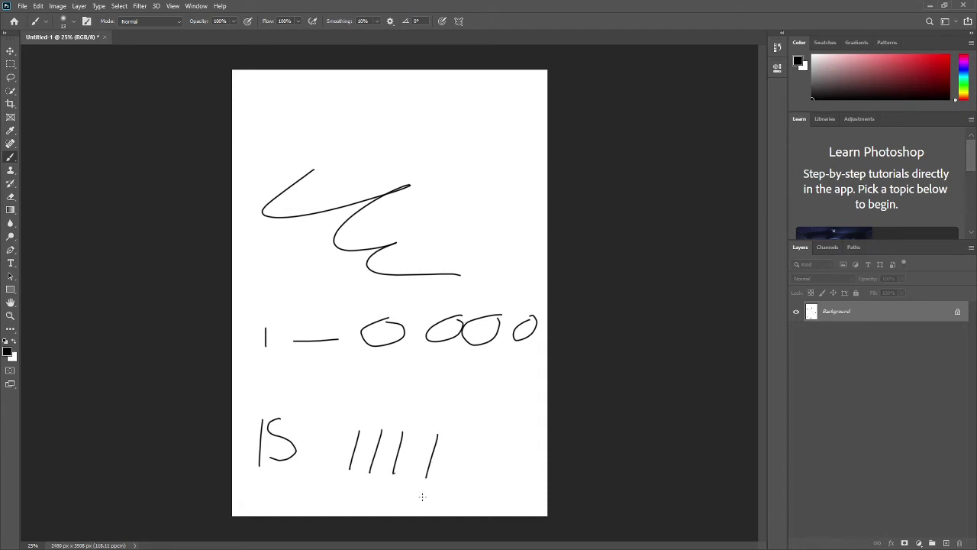
{"action": "mouse_move", "coordinate": [448, 436]}
{"action": "left_mouse_down"}
{"action": "mouse_move", "coordinate": [408, 416]}
{"action": "mouse_move", "coordinate": [344, 442]}
{"action": "mouse_move", "coordinate": [378, 487]}
{"action": "mouse_move", "coordinate": [452, 443]}
{"action": "mouse_move", "coordinate": [449, 435]}
{"action": "left_mouse_up"}
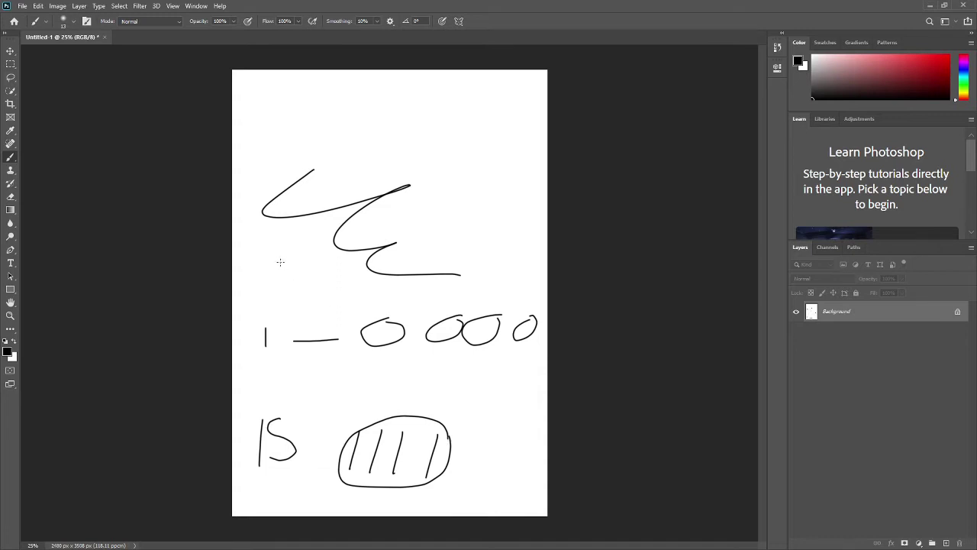
{"action": "mouse_move", "coordinate": [280, 263]}
{"action": "left_mouse_down"}
{"action": "mouse_move", "coordinate": [253, 300]}
{"action": "mouse_move", "coordinate": [277, 291]}
{"action": "mouse_move", "coordinate": [336, 298]}
{"action": "mouse_move", "coordinate": [298, 309]}
{"action": "left_mouse_up"}
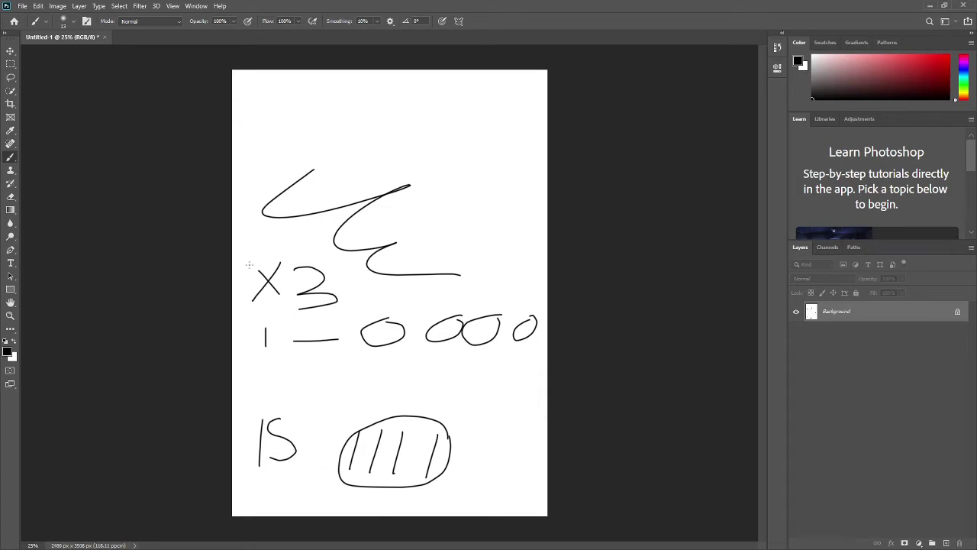
- Hand-write '15 X 15 X 15' along the top with R, G, B beneath it
{"action": "left_click_drag", "start_coordinate": [267, 105], "coordinate": [255, 139]}
{"action": "mouse_move", "coordinate": [296, 106]}
{"action": "left_mouse_down"}
{"action": "mouse_move", "coordinate": [274, 114]}
{"action": "mouse_move", "coordinate": [277, 144]}
{"action": "left_mouse_up"}
{"action": "mouse_move", "coordinate": [335, 107]}
{"action": "left_mouse_down"}
{"action": "mouse_move", "coordinate": [319, 136]}
{"action": "mouse_move", "coordinate": [348, 140]}
{"action": "left_mouse_up"}
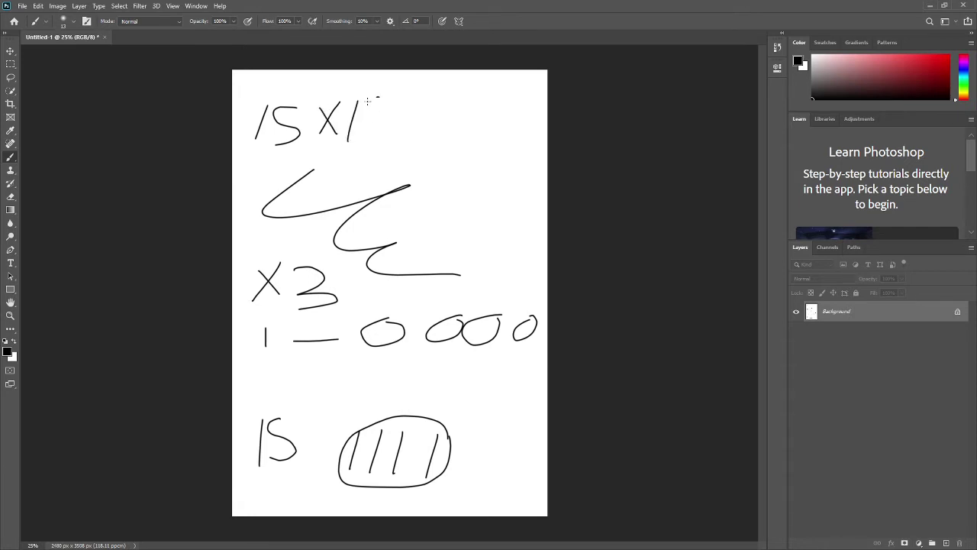
{"action": "mouse_move", "coordinate": [379, 99]}
{"action": "left_mouse_down"}
{"action": "mouse_move", "coordinate": [388, 125]}
{"action": "mouse_move", "coordinate": [359, 142]}
{"action": "left_mouse_up"}
{"action": "mouse_move", "coordinate": [450, 93]}
{"action": "left_mouse_down"}
{"action": "mouse_move", "coordinate": [414, 134]}
{"action": "mouse_move", "coordinate": [437, 145]}
{"action": "mouse_move", "coordinate": [465, 113]}
{"action": "mouse_move", "coordinate": [457, 142]}
{"action": "left_mouse_up"}
{"action": "mouse_move", "coordinate": [500, 109]}
{"action": "left_mouse_down"}
{"action": "mouse_move", "coordinate": [470, 112]}
{"action": "mouse_move", "coordinate": [498, 139]}
{"action": "mouse_move", "coordinate": [456, 153]}
{"action": "left_mouse_up"}
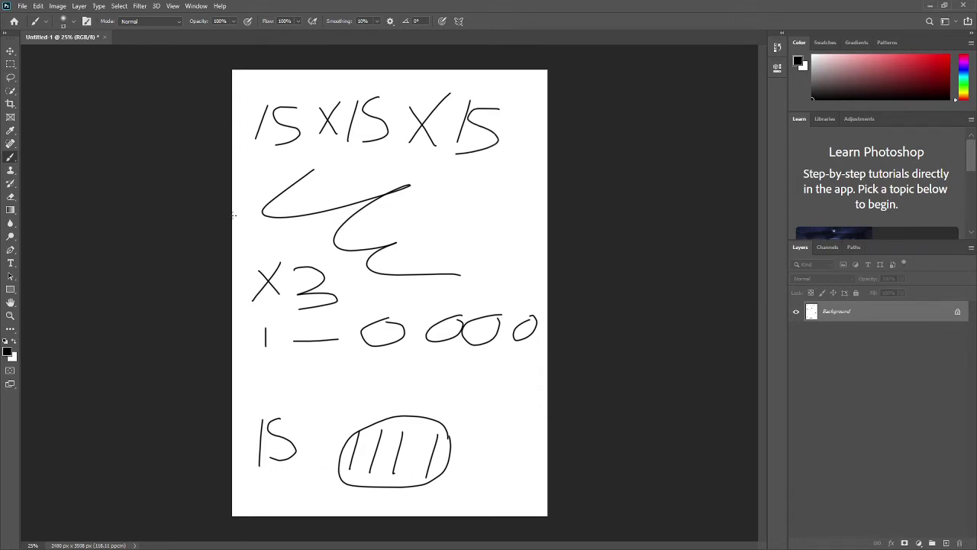
{"action": "mouse_move", "coordinate": [249, 165]}
{"action": "left_mouse_down"}
{"action": "mouse_move", "coordinate": [245, 192]}
{"action": "mouse_move", "coordinate": [250, 182]}
{"action": "mouse_move", "coordinate": [269, 192]}
{"action": "left_mouse_up"}
{"action": "mouse_move", "coordinate": [347, 162]}
{"action": "left_mouse_down"}
{"action": "mouse_move", "coordinate": [363, 183]}
{"action": "mouse_move", "coordinate": [368, 171]}
{"action": "left_mouse_up"}
{"action": "left_click_drag", "start_coordinate": [468, 163], "coordinate": [460, 204]}
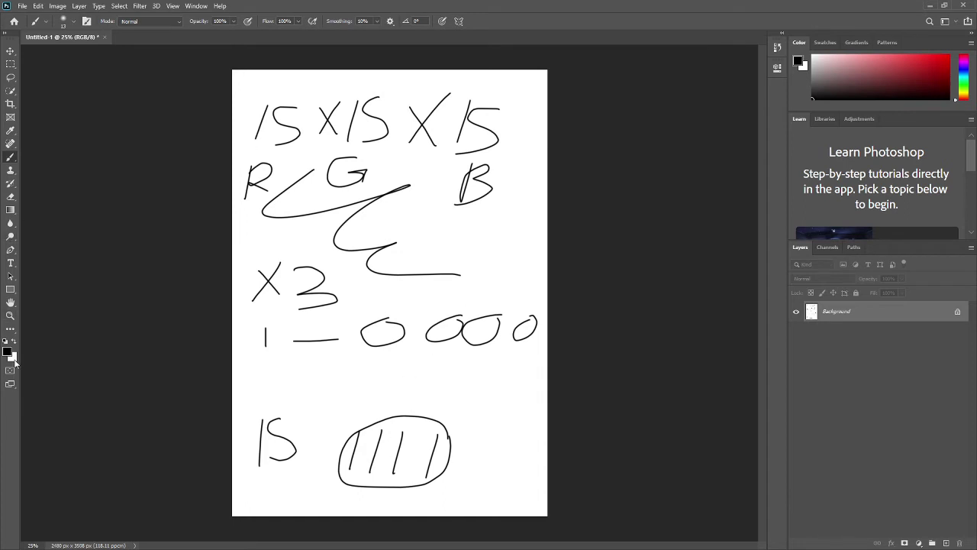
- Hand-write the '1/0' fraction and '1010A' on the left and middle of the page
{"action": "key", "text": "i"}
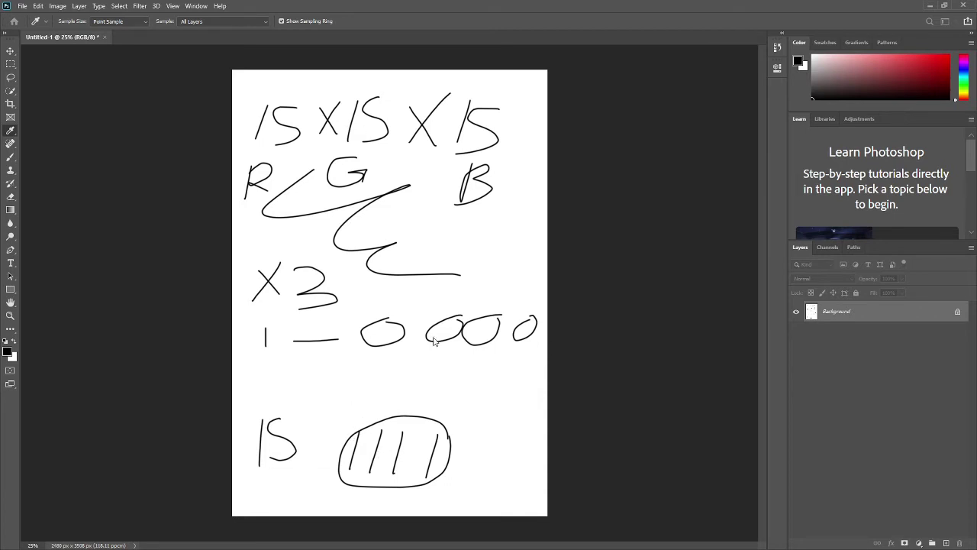
{"action": "key", "text": "b"}
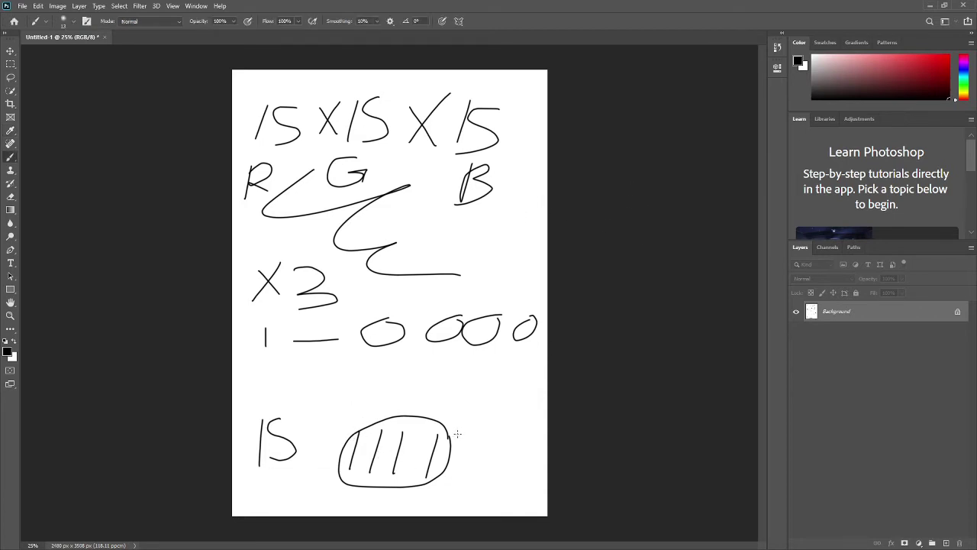
{"action": "left_click_drag", "start_coordinate": [445, 413], "coordinate": [452, 428]}
{"action": "mouse_move", "coordinate": [268, 365]}
{"action": "left_mouse_down"}
{"action": "mouse_move", "coordinate": [246, 399]}
{"action": "mouse_move", "coordinate": [292, 376]}
{"action": "left_mouse_up"}
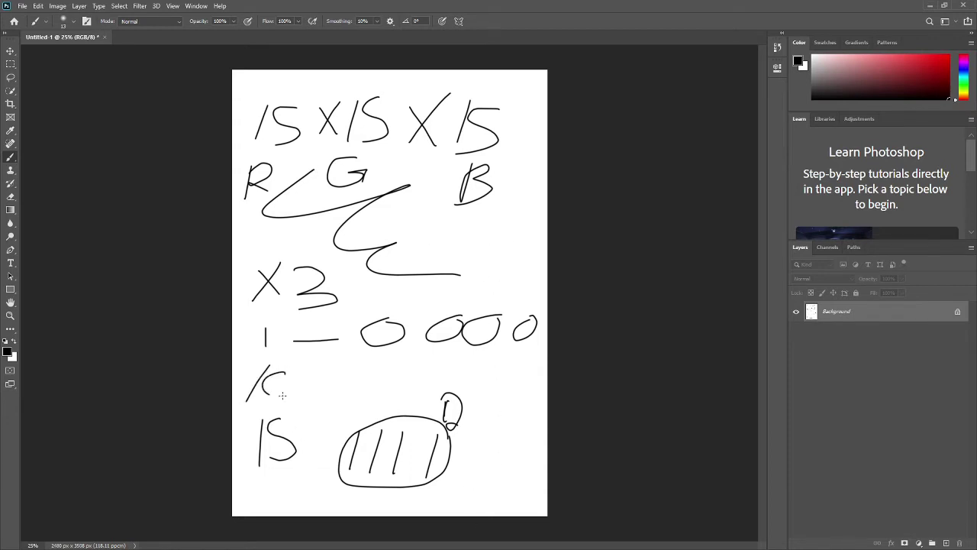
{"action": "mouse_move", "coordinate": [260, 305]}
{"action": "left_mouse_down"}
{"action": "mouse_move", "coordinate": [236, 368]}
{"action": "mouse_move", "coordinate": [243, 391]}
{"action": "mouse_move", "coordinate": [313, 396]}
{"action": "left_mouse_up"}
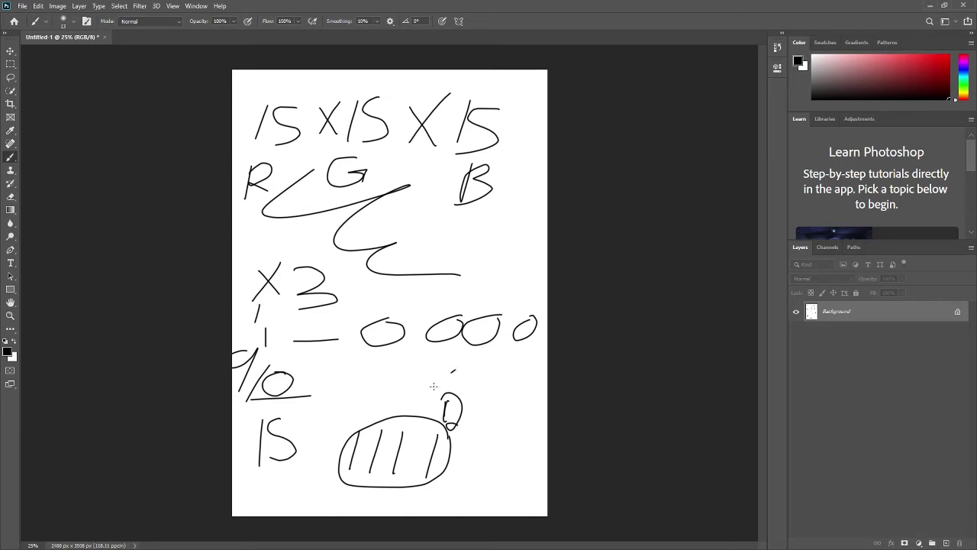
{"action": "mouse_move", "coordinate": [458, 368]}
{"action": "left_mouse_down"}
{"action": "mouse_move", "coordinate": [432, 387]}
{"action": "mouse_move", "coordinate": [461, 388]}
{"action": "mouse_move", "coordinate": [461, 372]}
{"action": "left_mouse_up"}
{"action": "mouse_move", "coordinate": [356, 370]}
{"action": "left_mouse_down"}
{"action": "mouse_move", "coordinate": [354, 389]}
{"action": "mouse_move", "coordinate": [380, 370]}
{"action": "mouse_move", "coordinate": [427, 391]}
{"action": "mouse_move", "coordinate": [418, 370]}
{"action": "left_mouse_up"}
{"action": "left_click", "coordinate": [401, 389]}
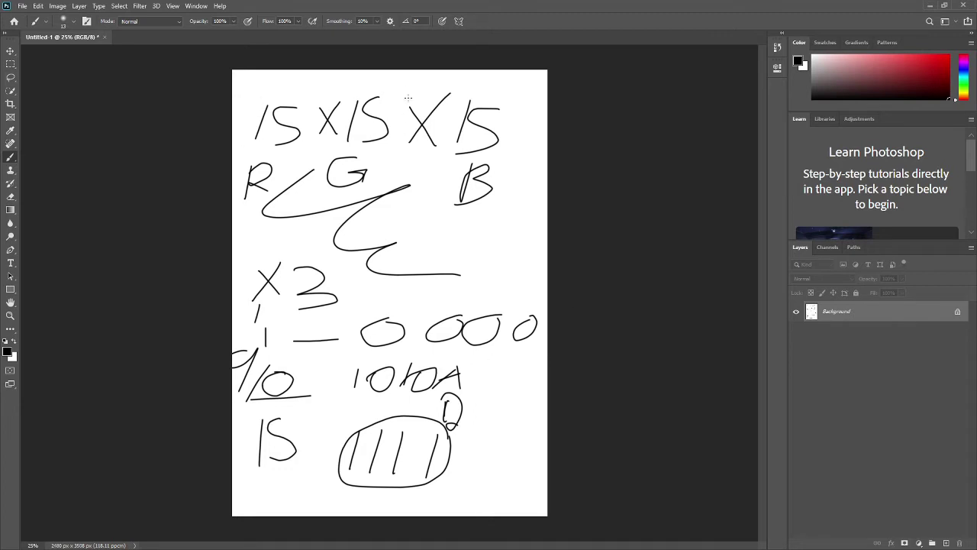
- Hand-write the '16x16' note beside the scribble and 'FF' right of the hatched oval
{"action": "mouse_move", "coordinate": [412, 220]}
{"action": "left_mouse_down"}
{"action": "mouse_move", "coordinate": [411, 240]}
{"action": "mouse_move", "coordinate": [473, 227]}
{"action": "mouse_move", "coordinate": [461, 245]}
{"action": "mouse_move", "coordinate": [469, 229]}
{"action": "mouse_move", "coordinate": [477, 245]}
{"action": "mouse_move", "coordinate": [494, 239]}
{"action": "left_mouse_up"}
{"action": "left_click_drag", "start_coordinate": [505, 239], "coordinate": [484, 268]}
{"action": "left_click_drag", "start_coordinate": [506, 221], "coordinate": [502, 227]}
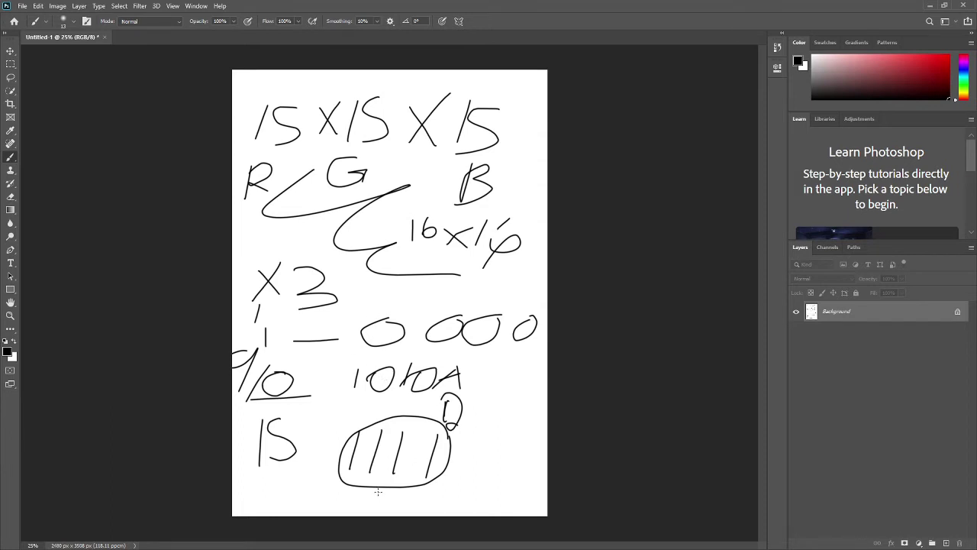
{"action": "left_click_drag", "start_coordinate": [378, 492], "coordinate": [377, 510]}
{"action": "mouse_move", "coordinate": [456, 449]}
{"action": "left_mouse_down"}
{"action": "mouse_move", "coordinate": [455, 473]}
{"action": "mouse_move", "coordinate": [472, 441]}
{"action": "mouse_move", "coordinate": [477, 453]}
{"action": "left_mouse_up"}
{"action": "left_click_drag", "start_coordinate": [486, 435], "coordinate": [486, 472]}
{"action": "mouse_move", "coordinate": [490, 432]}
{"action": "left_mouse_down"}
{"action": "mouse_move", "coordinate": [505, 432]}
{"action": "mouse_move", "coordinate": [501, 452]}
{"action": "left_mouse_up"}
{"action": "key", "text": "i"}
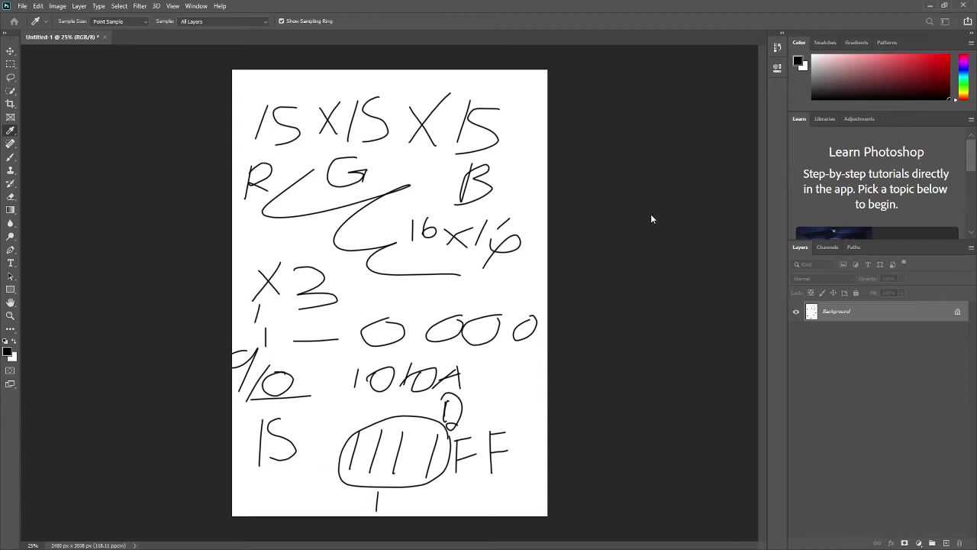
{"action": "key", "text": "b"}
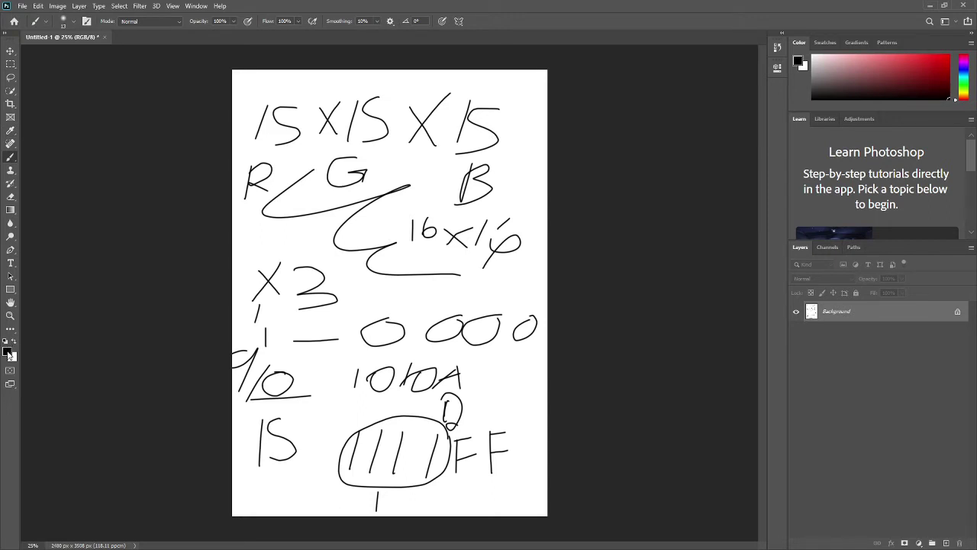
{"action": "key", "text": "i"}
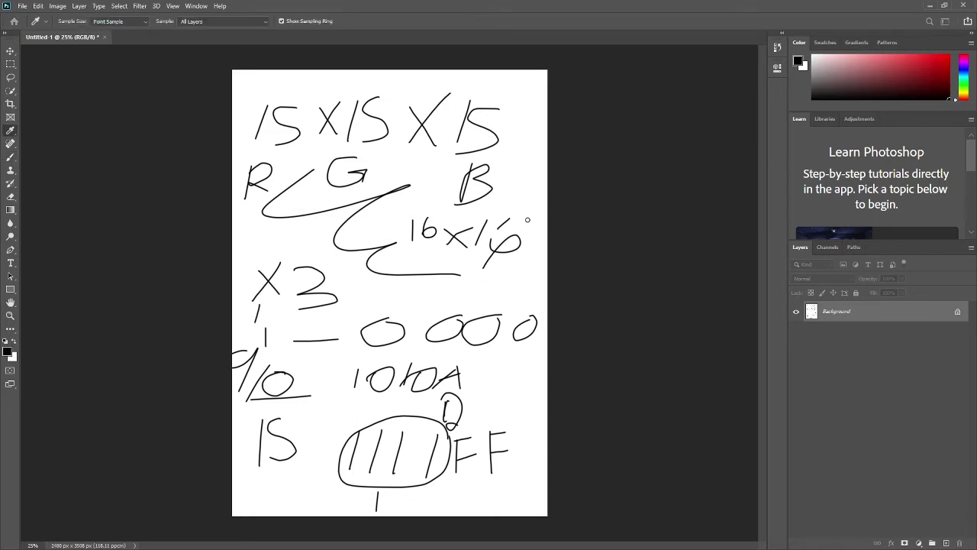
- Paint a red freehand stroke, then swap to white foreground and red background
{"action": "key", "text": "b"}
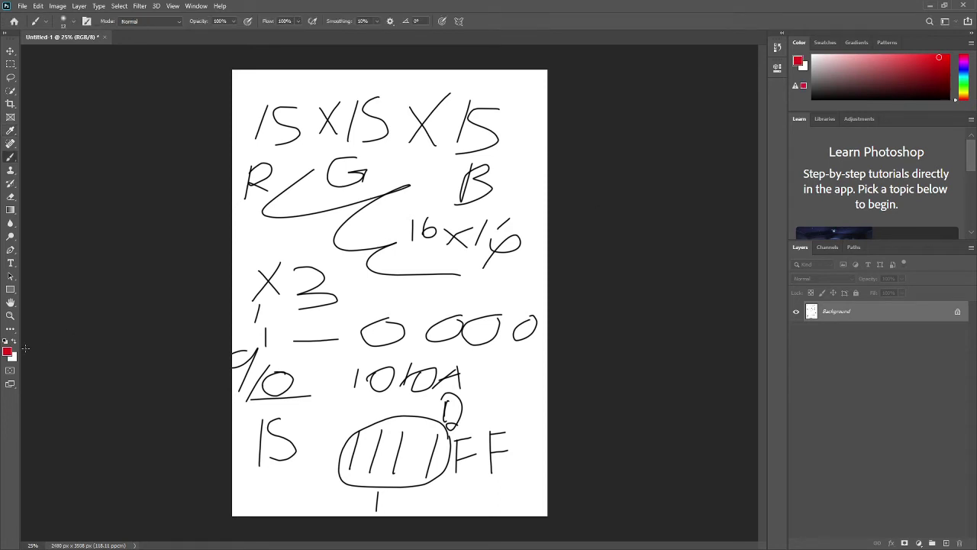
{"action": "mouse_move", "coordinate": [228, 272]}
{"action": "left_mouse_down"}
{"action": "mouse_move", "coordinate": [385, 186]}
{"action": "mouse_move", "coordinate": [504, 213]}
{"action": "left_mouse_up"}
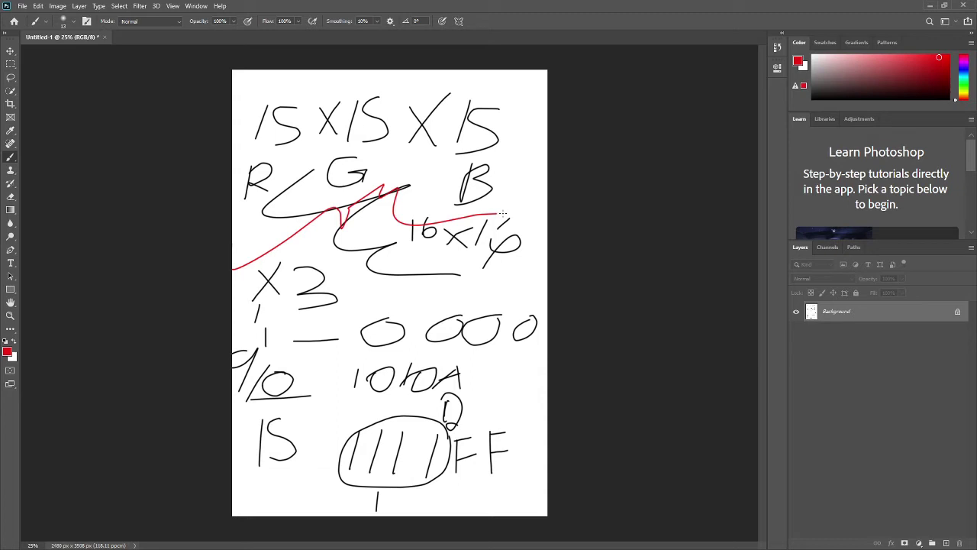
{"action": "left_click", "coordinate": [15, 344]}
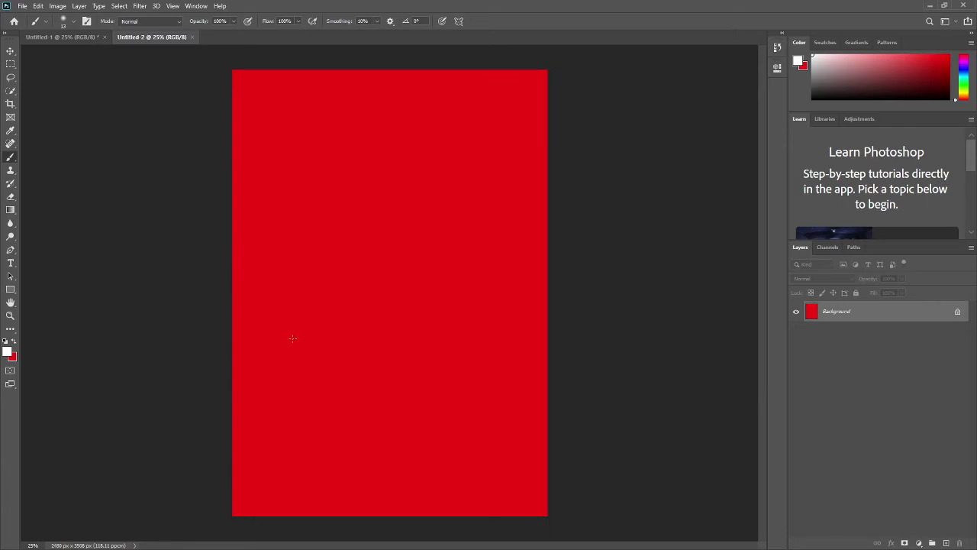
{"action": "left_click", "coordinate": [192, 36]}
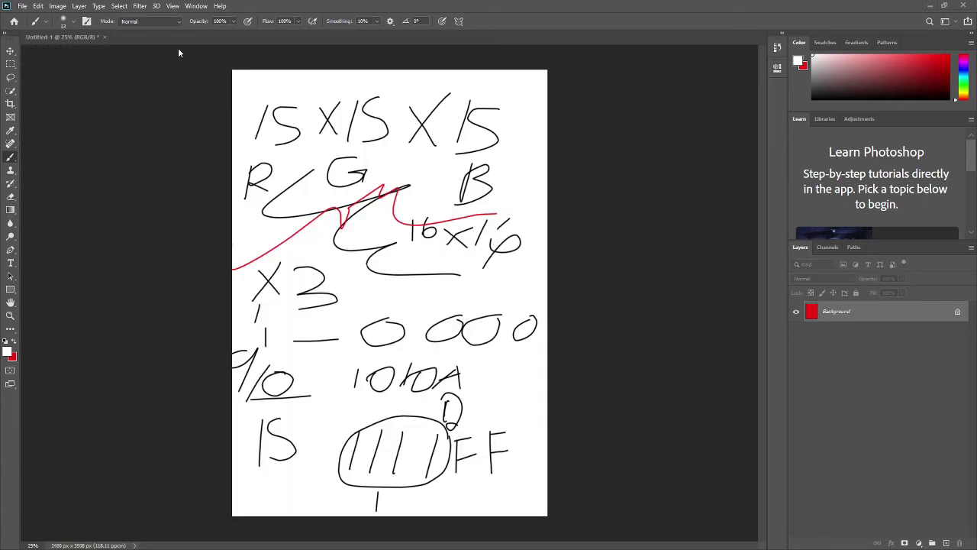
- Close the Untitled-1 sketch document with Ctrl+W
{"action": "left_click", "coordinate": [100, 37]}
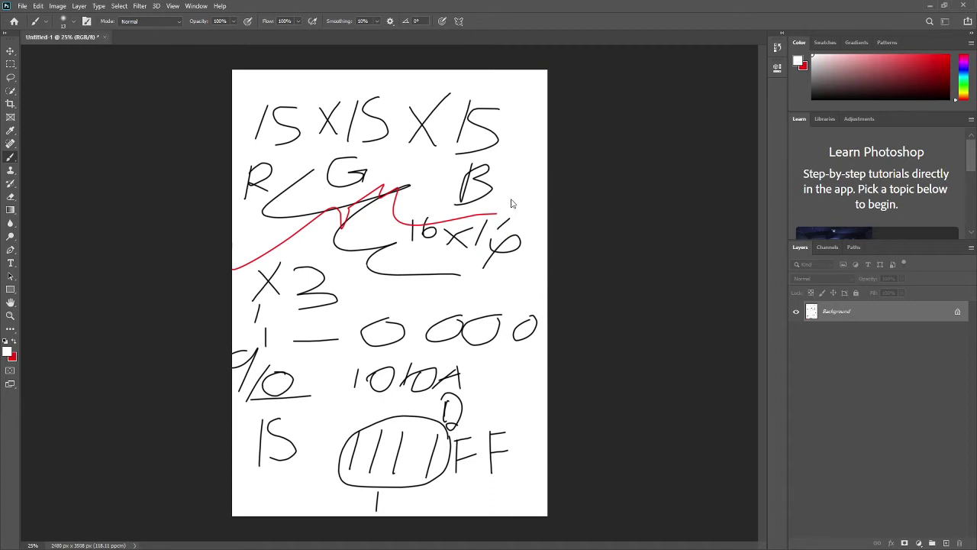
{"action": "key", "text": "ctrl+w"}
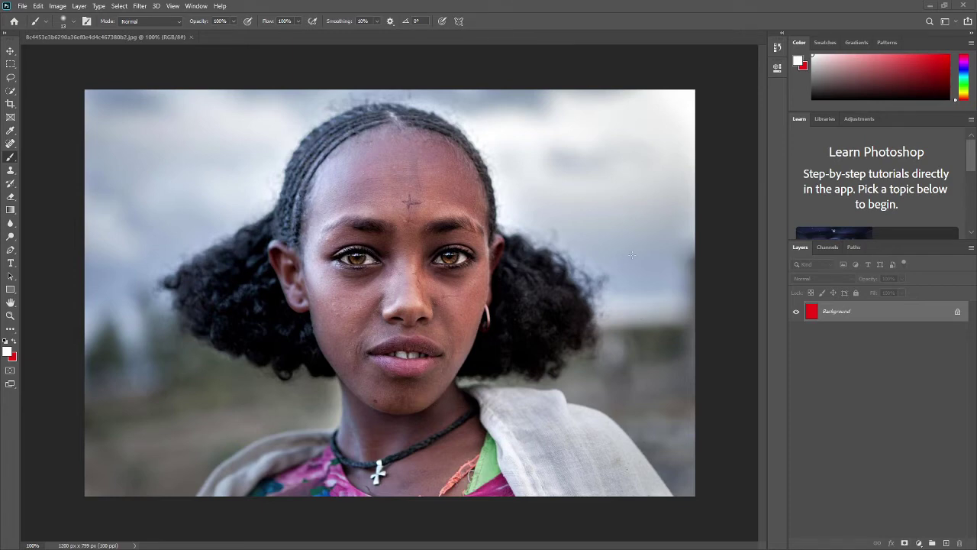
- Unlock the portrait's Background layer, converting it to Layer 0
{"action": "left_click", "coordinate": [11, 51]}
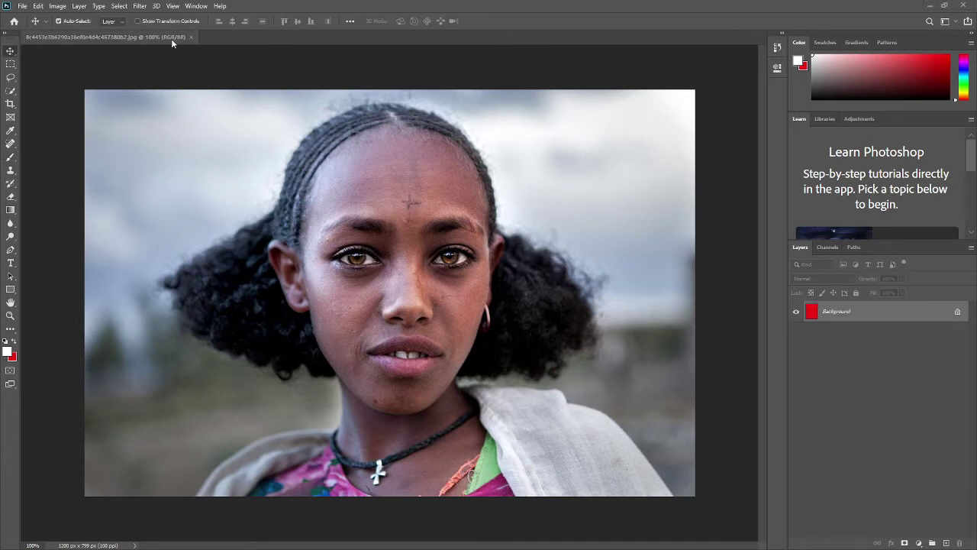
{"action": "left_click", "coordinate": [957, 309]}
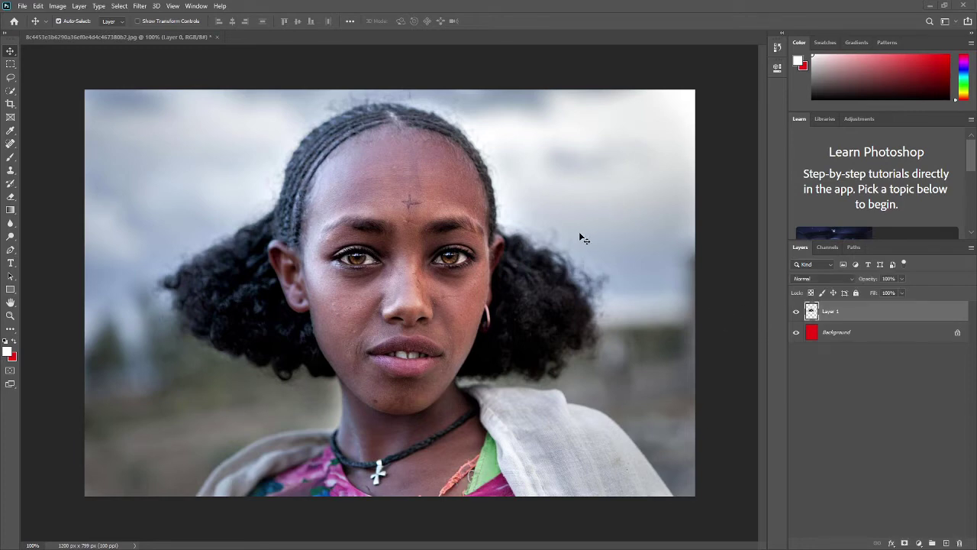
- Enlarge the portrait layer slightly with Free Transform and apply it
{"action": "left_click", "coordinate": [183, 22]}
{"action": "key", "text": "ctrl+t"}
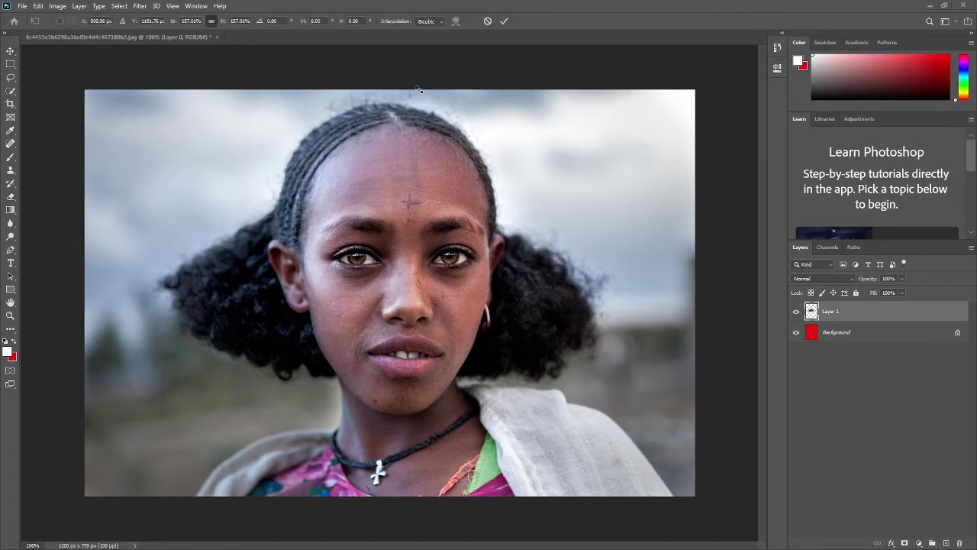
{"action": "left_click_drag", "start_coordinate": [733, 386], "coordinate": [600, 322]}
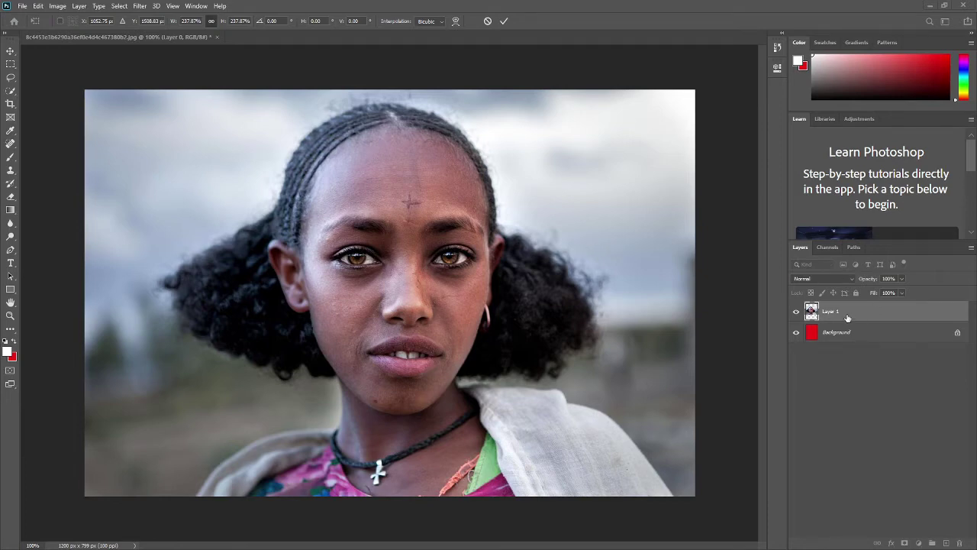
{"action": "key", "text": "Return"}
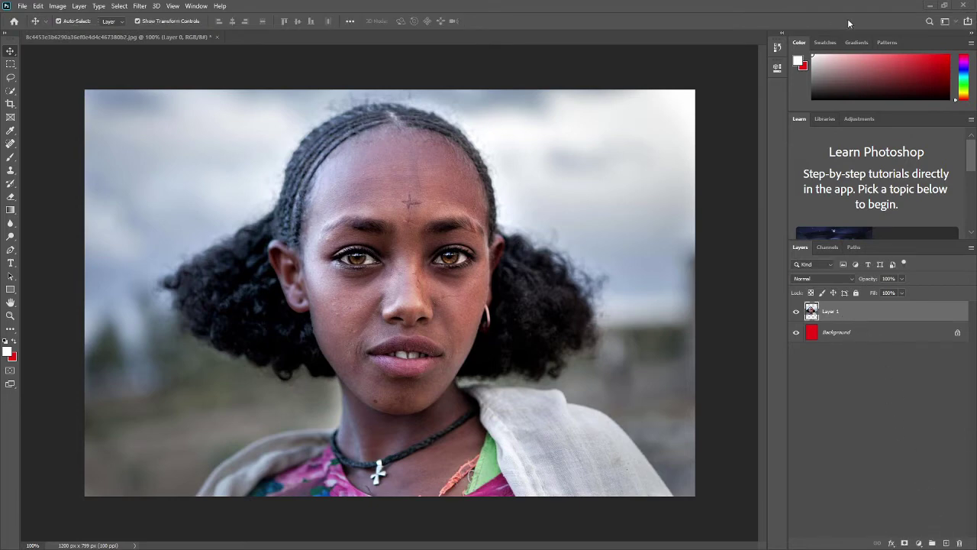
- Delete the layer content, then step back and forth through undo and redo
{"action": "key", "text": "Delete"}
{"action": "key", "text": "ctrl+z"}
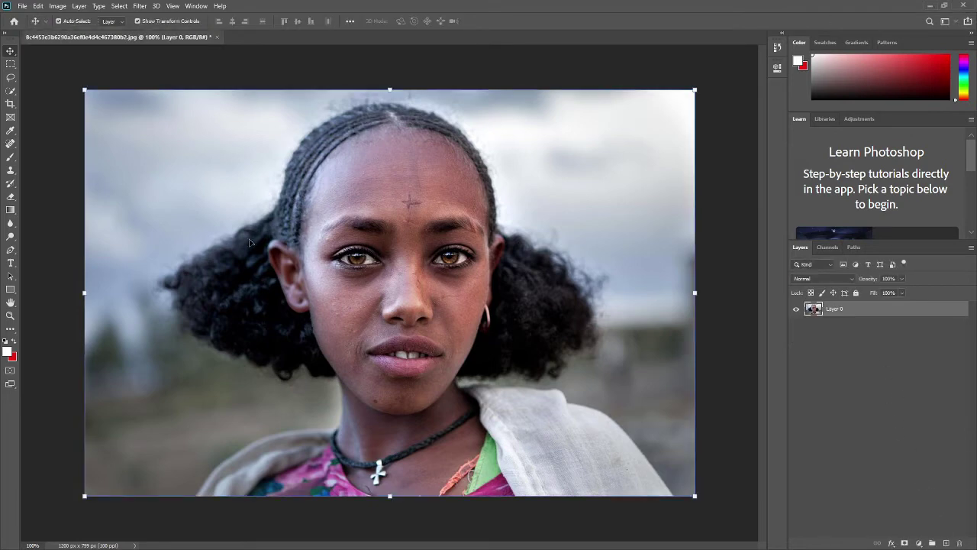
{"action": "key", "text": "ctrl+shift+z"}
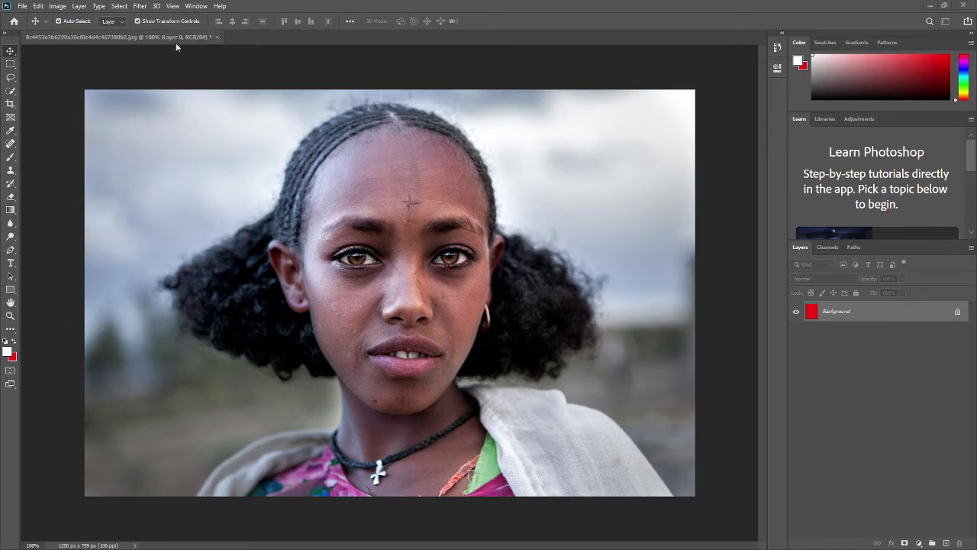
{"action": "key", "text": "ctrl+z"}
{"action": "key", "text": "ctrl+z"}
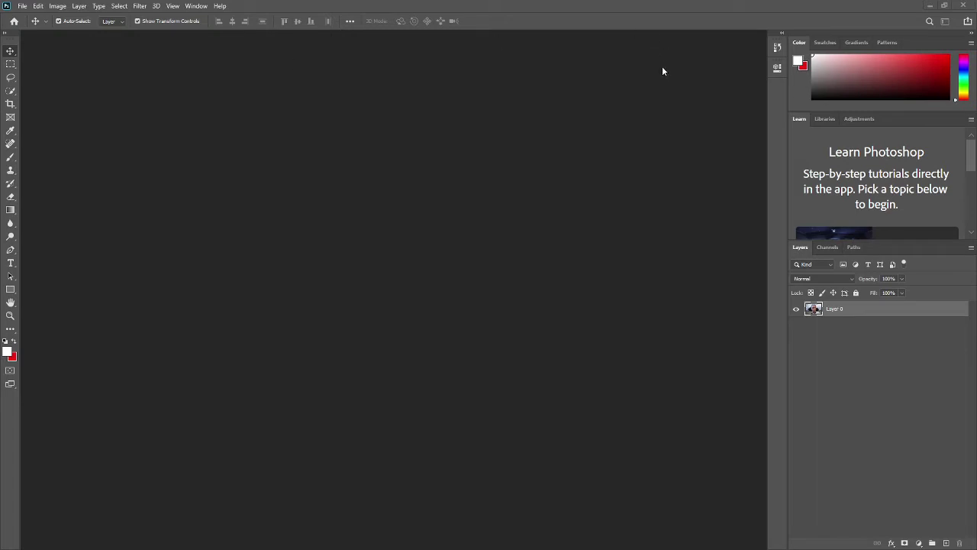
{"action": "key", "text": "ctrl+z"}
{"action": "left_click", "coordinate": [10, 66]}
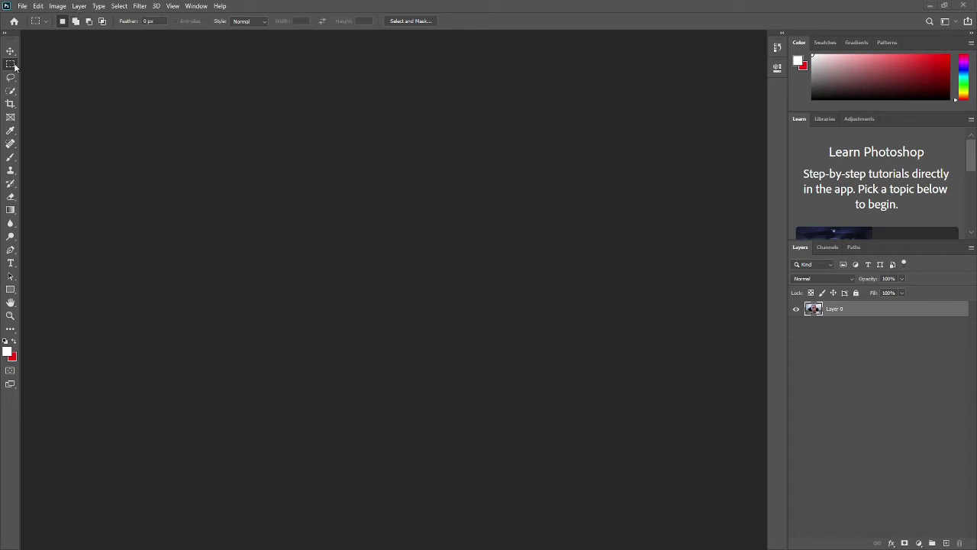
{"action": "left_click", "coordinate": [11, 66]}
{"action": "left_click", "coordinate": [11, 51]}
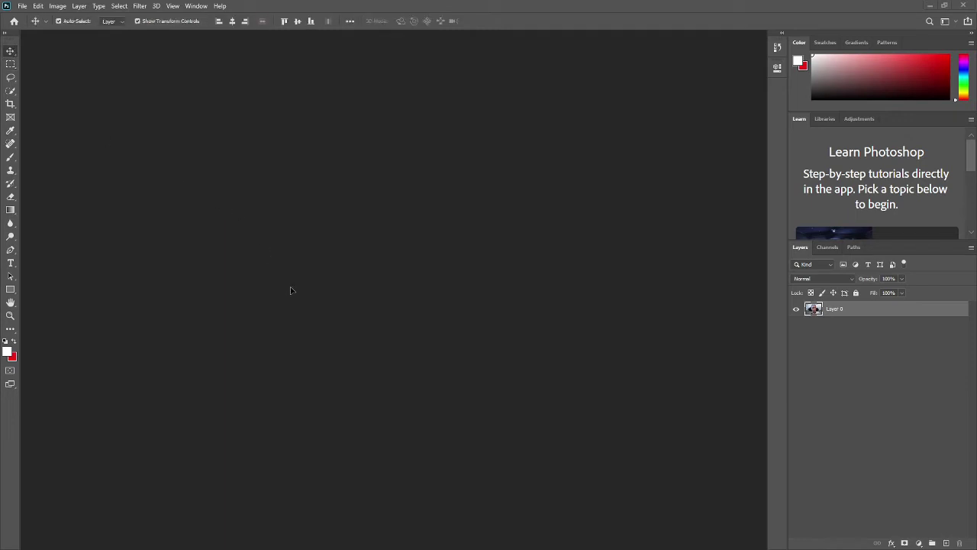
- Copy the portrait into the red document as Layer 3 and show the toolbar in two columns
{"action": "key", "text": "ctrl+z"}
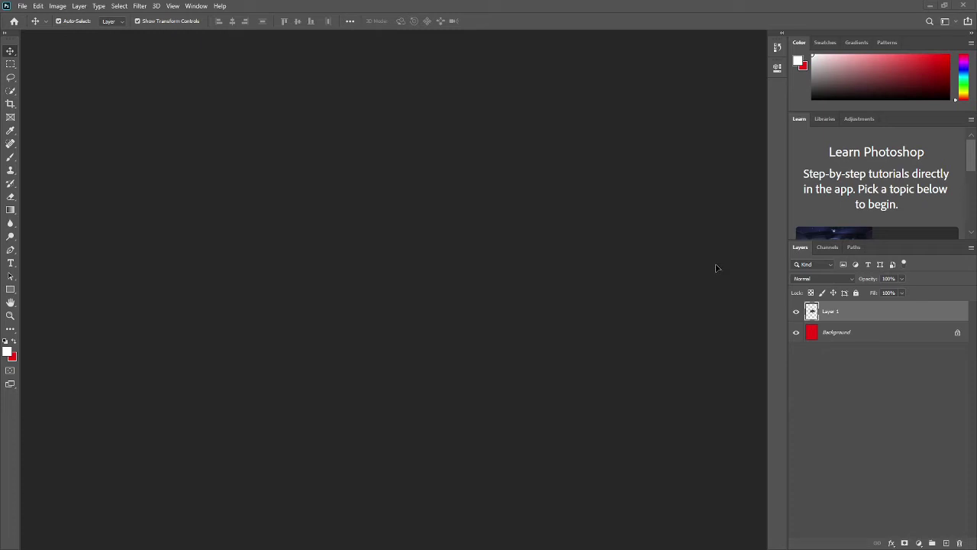
{"action": "left_click", "coordinate": [10, 64]}
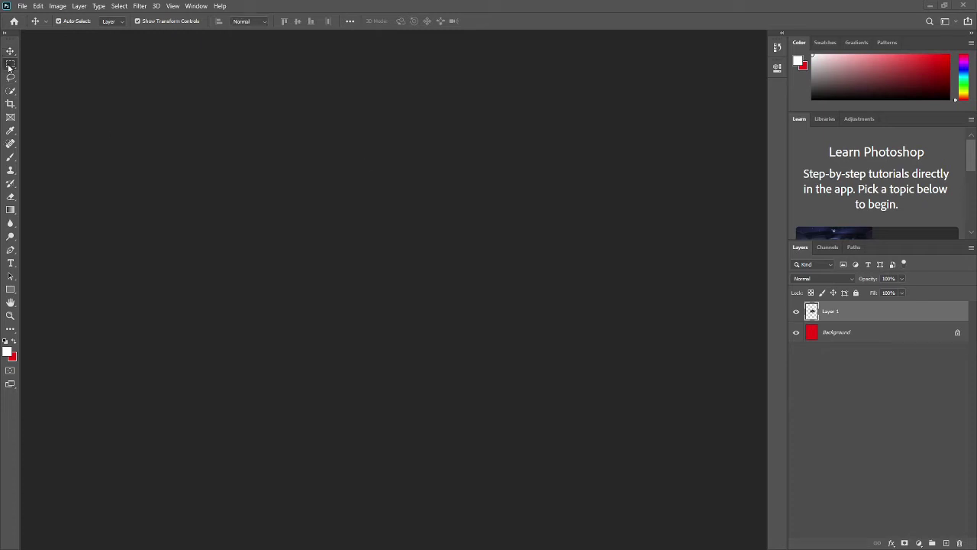
{"action": "key", "text": "ctrl+shift+z"}
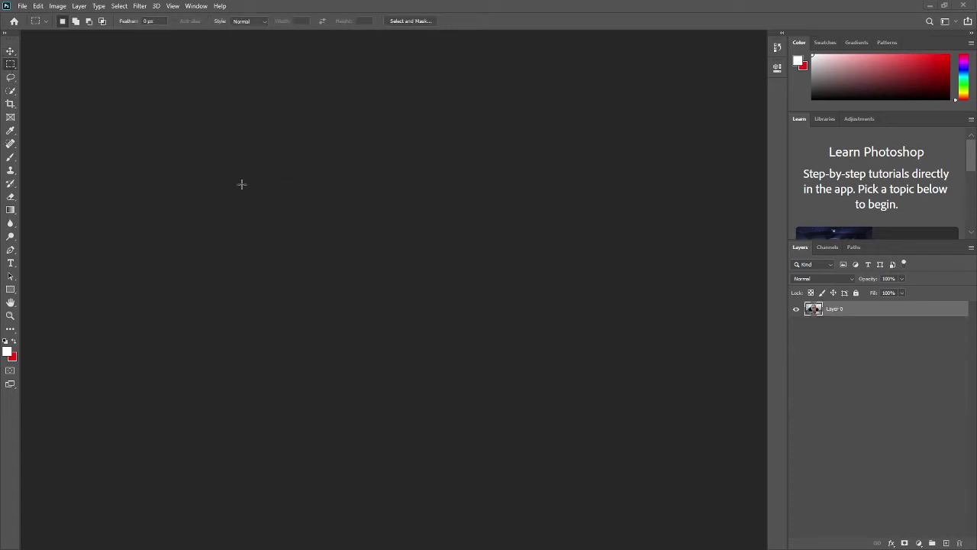
{"action": "left_click", "coordinate": [11, 50]}
{"action": "key", "text": "ctrl+shift+z"}
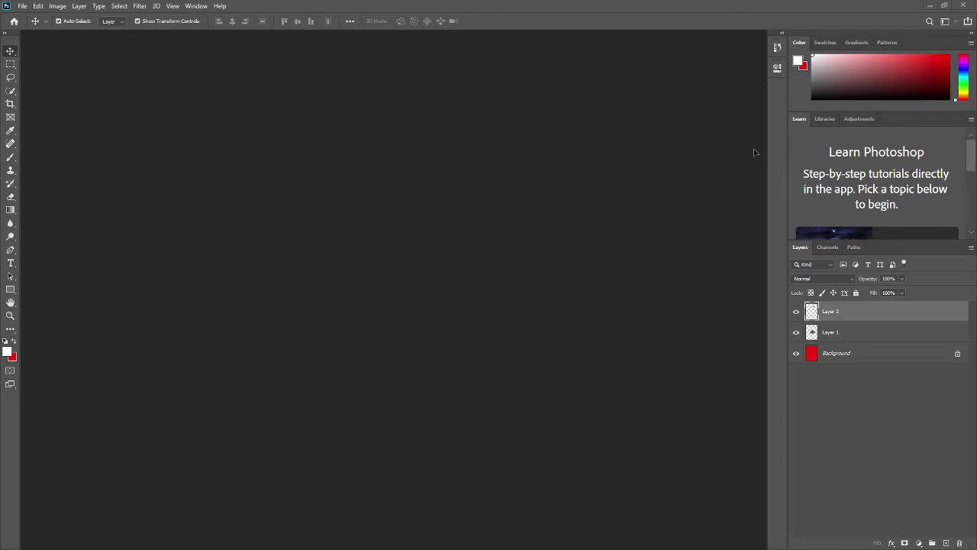
{"action": "left_click", "coordinate": [11, 65]}
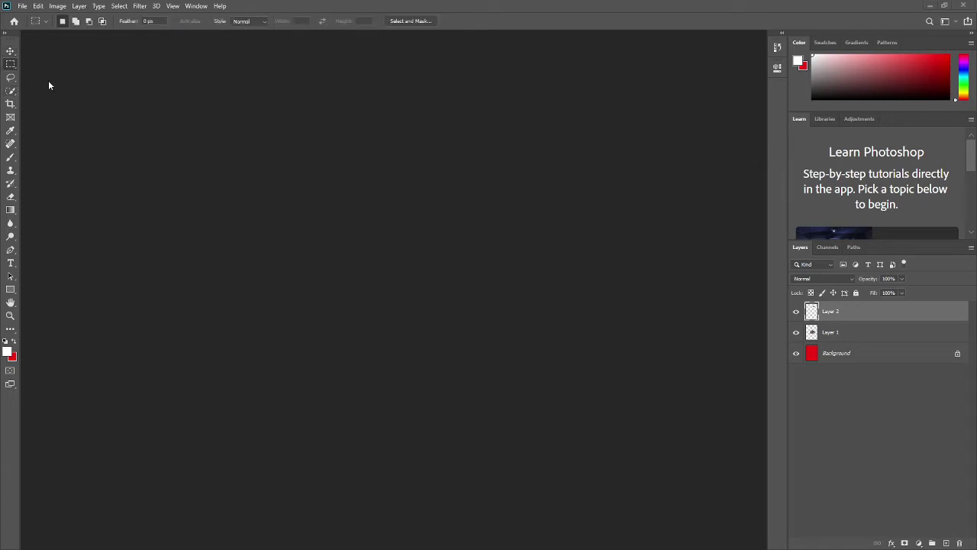
{"action": "key", "text": "shift+m"}
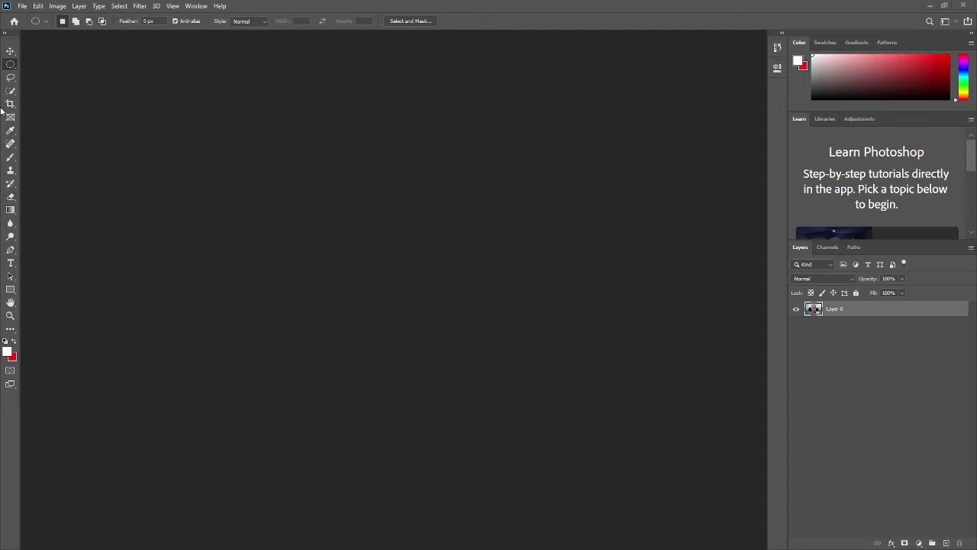
{"action": "left_click", "coordinate": [10, 50]}
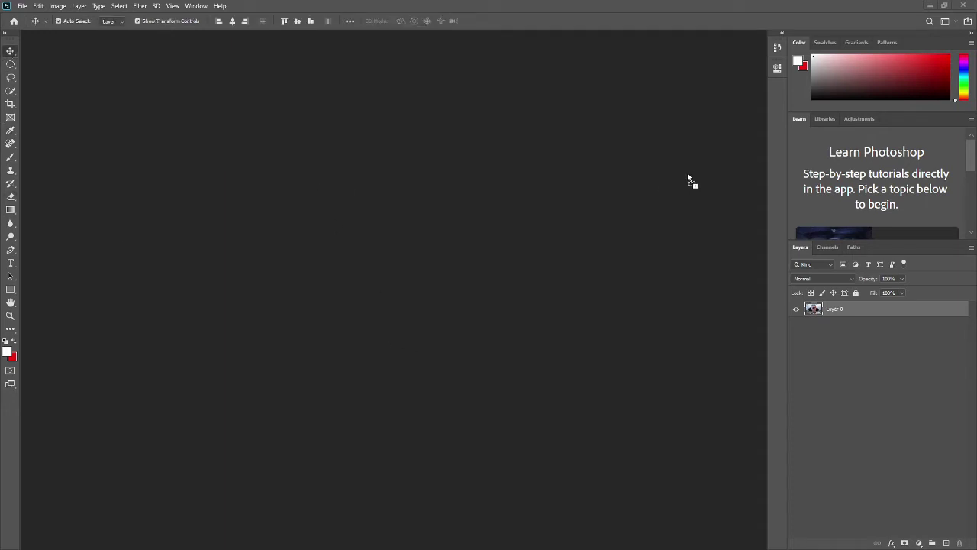
{"action": "left_click_drag", "start_coordinate": [688, 178], "coordinate": [688, 179]}
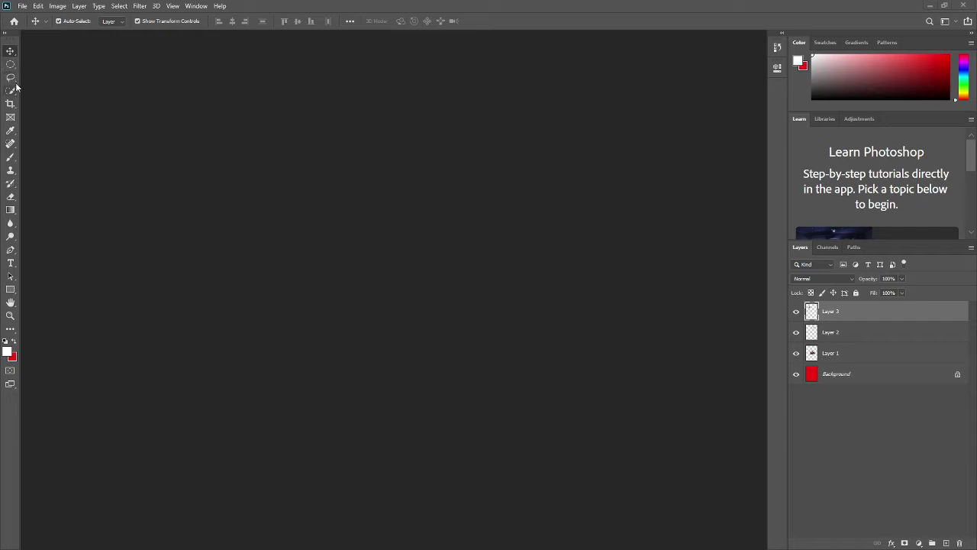
{"action": "left_click", "coordinate": [8, 34]}
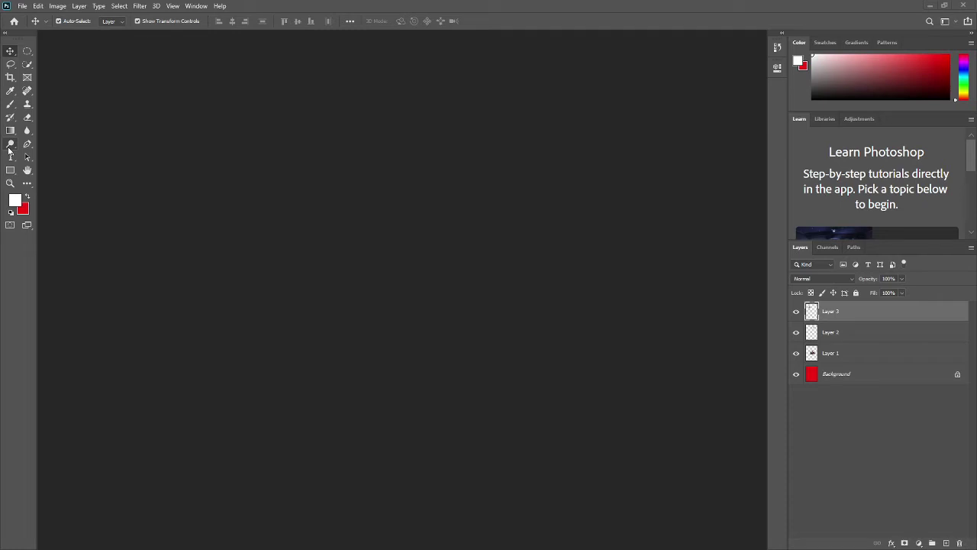
- Select the Blur tool in the Layer 0 document, enlarge its brush, and dock another panel
{"action": "left_click", "coordinate": [27, 130]}
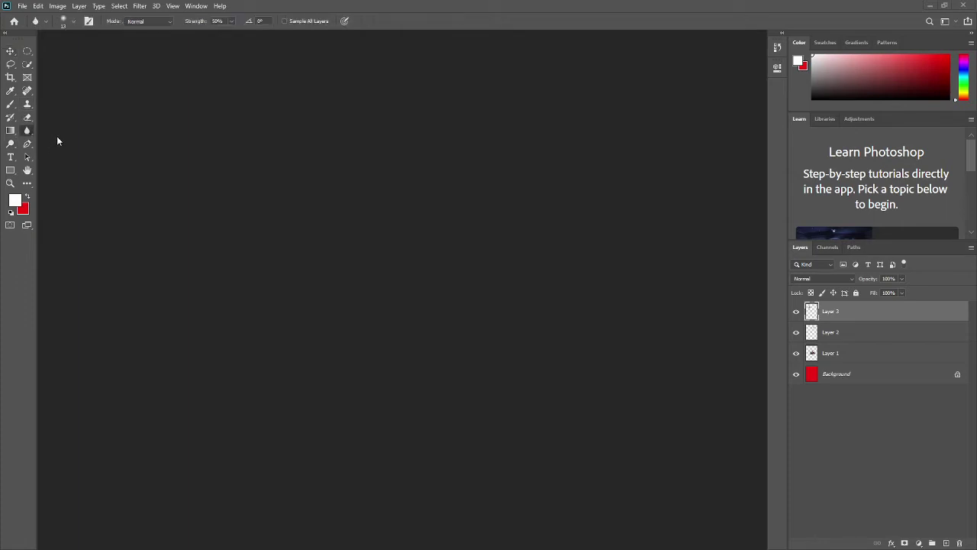
{"action": "key", "text": "ctrl+Tab"}
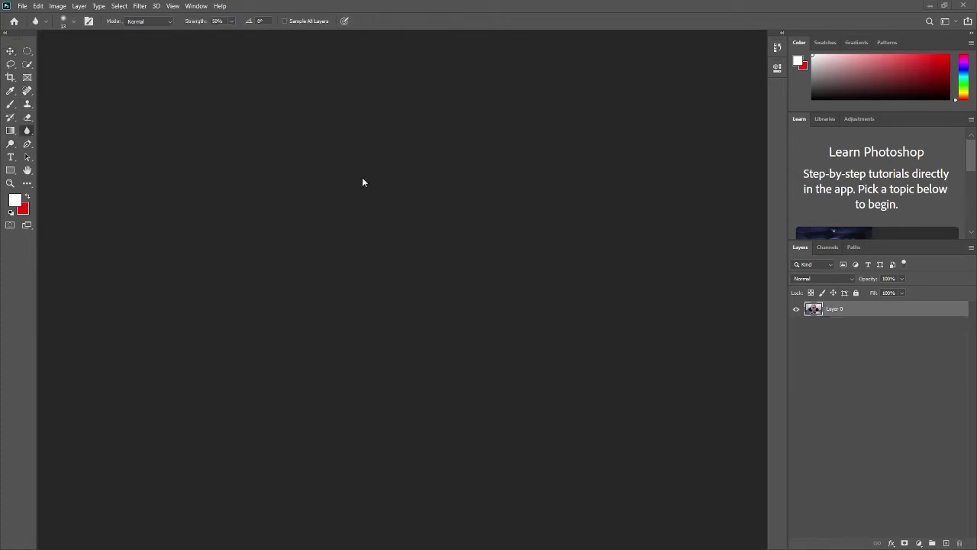
{"action": "key", "text": "bracketright"}
{"action": "key", "text": "bracketright"}
{"action": "key", "text": "bracketright"}
{"action": "left_click", "coordinate": [196, 6]}
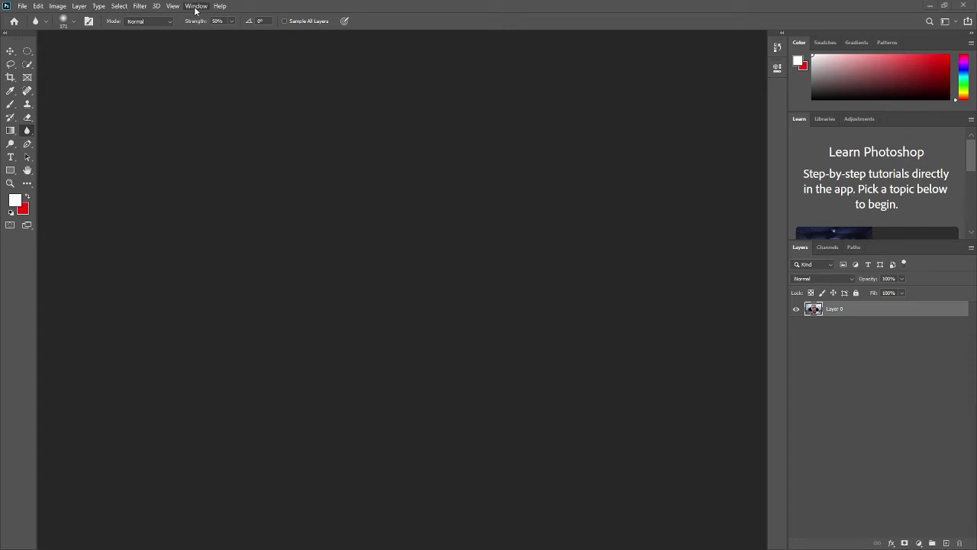
{"action": "left_click", "coordinate": [220, 272]}
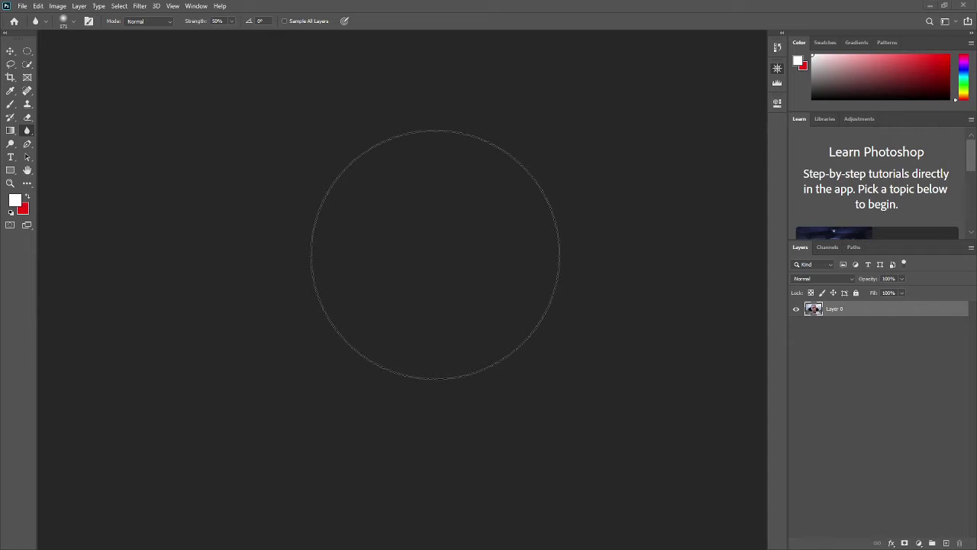
- Deselect, then switch back and forth between the Gradient and Eraser tools
{"action": "key", "text": "ctrl+d"}
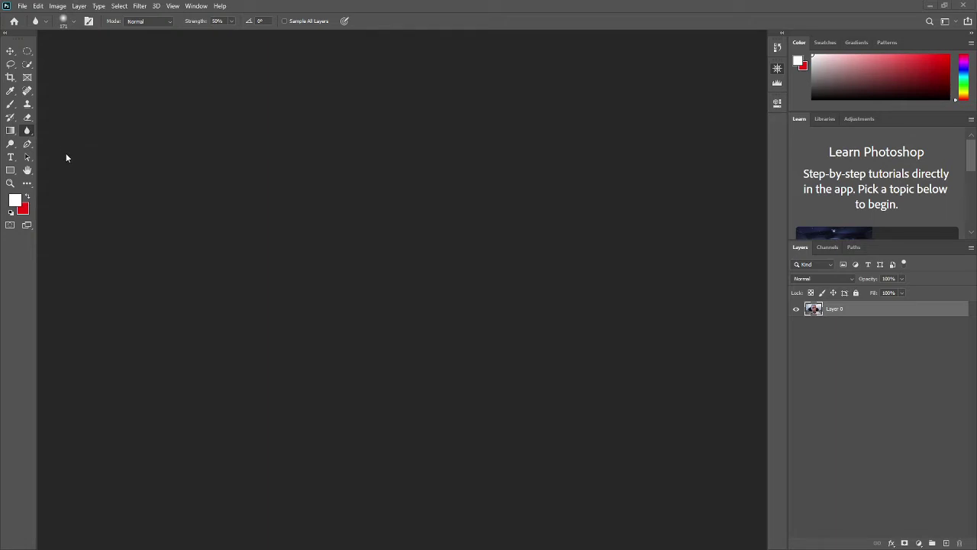
{"action": "left_click", "coordinate": [10, 130]}
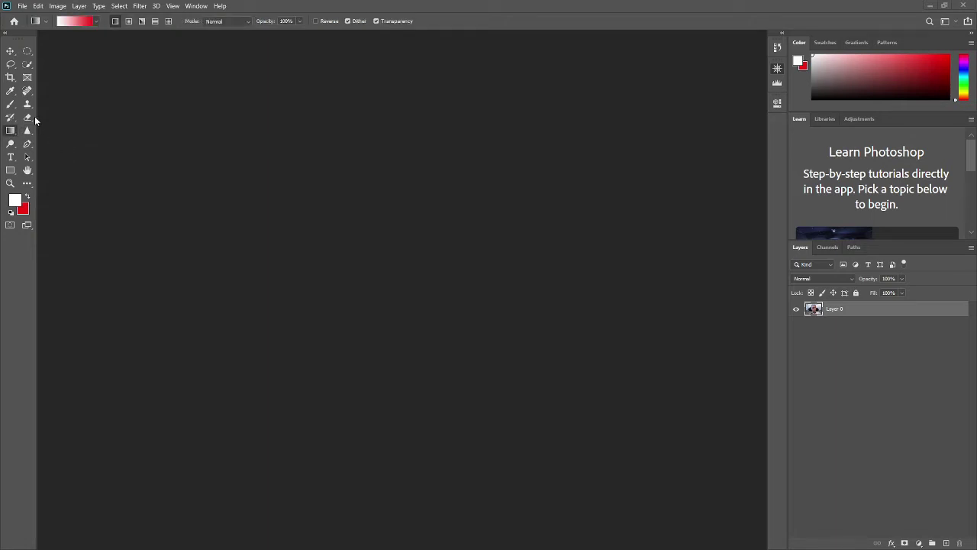
{"action": "left_click", "coordinate": [27, 118]}
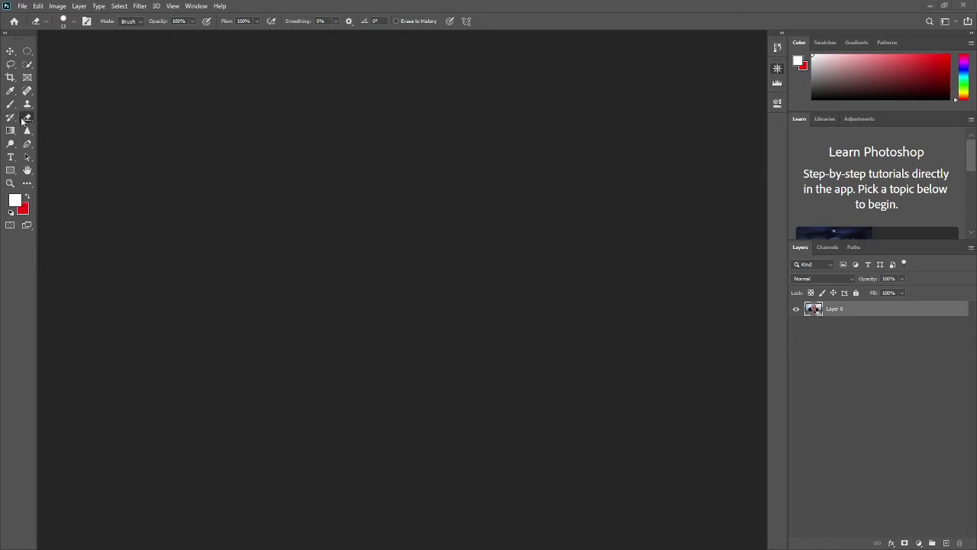
{"action": "left_click", "coordinate": [27, 129]}
{"action": "left_click", "coordinate": [12, 131]}
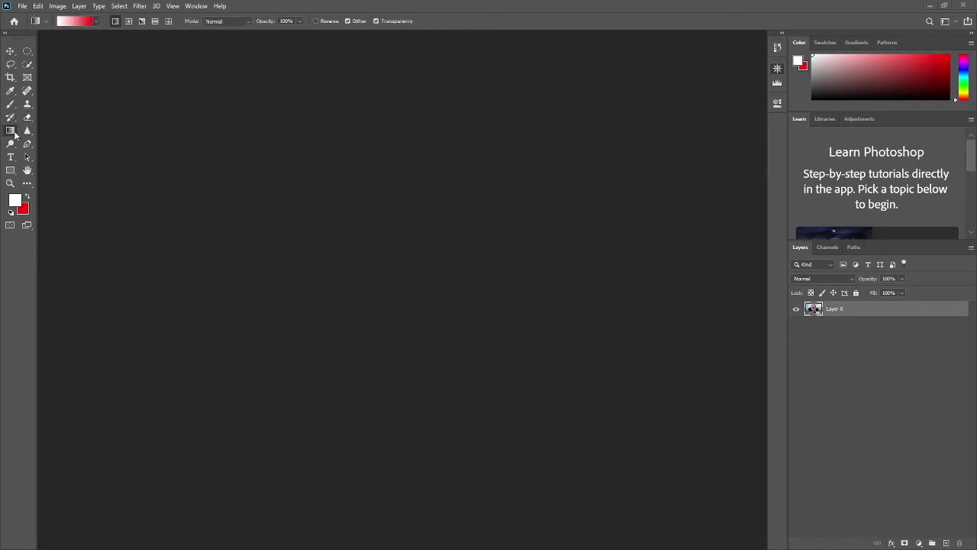
{"action": "left_click", "coordinate": [28, 117]}
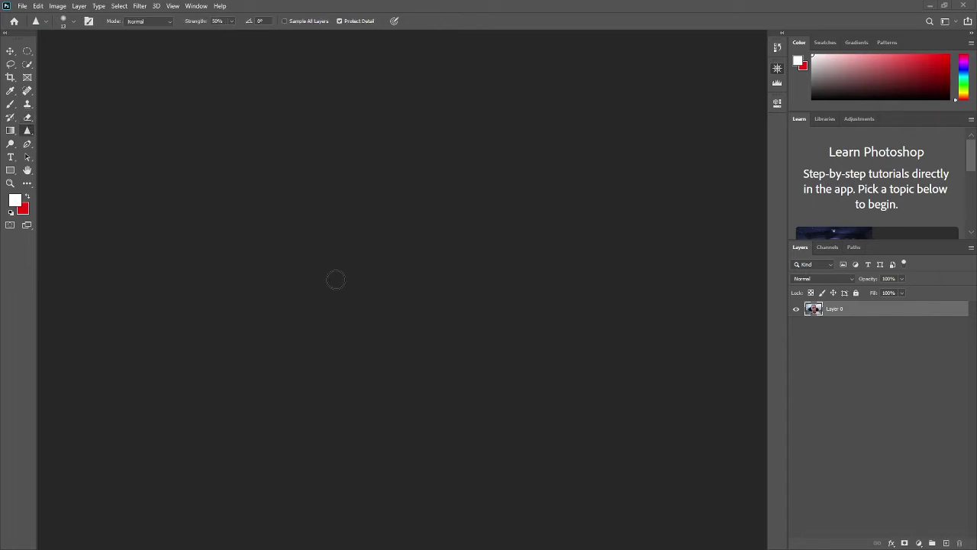
{"action": "left_click", "coordinate": [28, 118]}
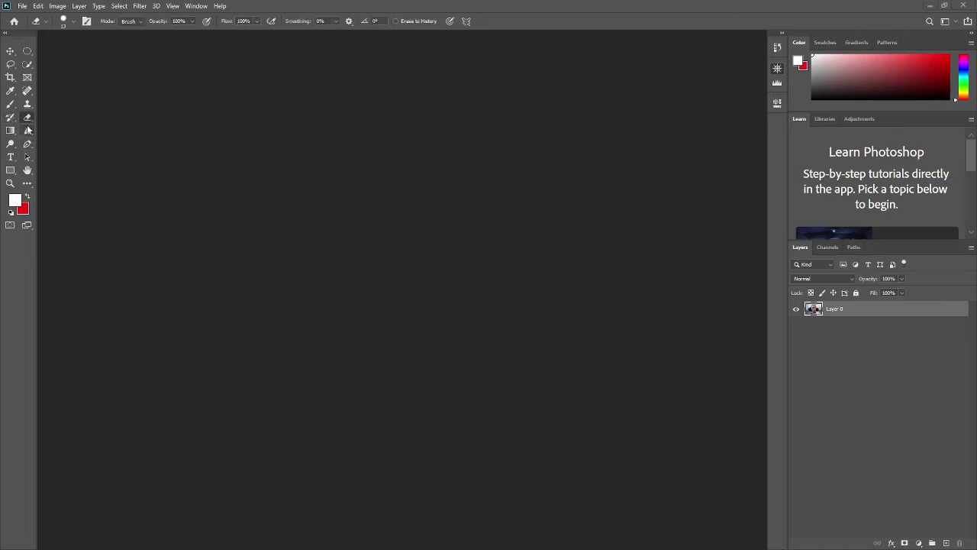
- Try the Sharpen, Smudge and Hand tools, ending on the Spot Healing Brush
{"action": "left_click", "coordinate": [28, 131]}
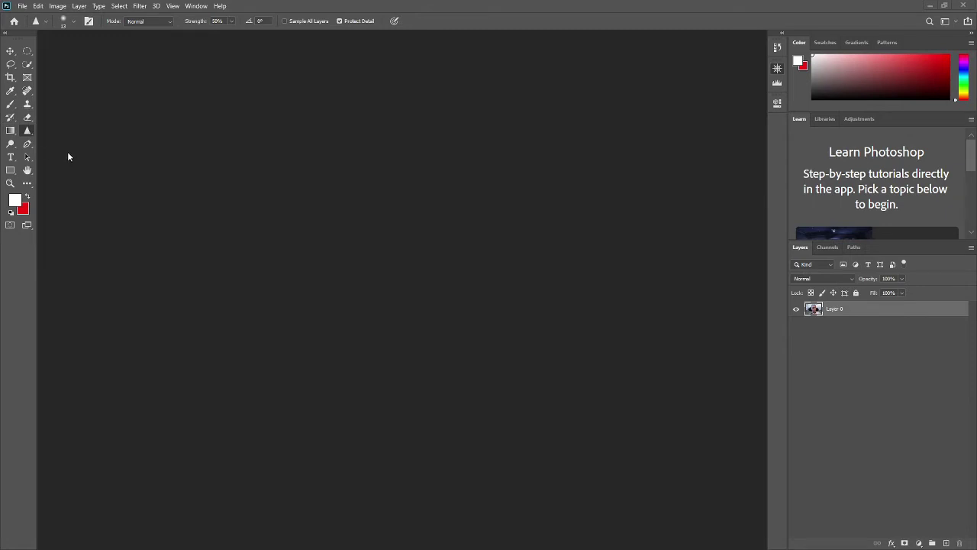
{"action": "key", "text": "shift+r"}
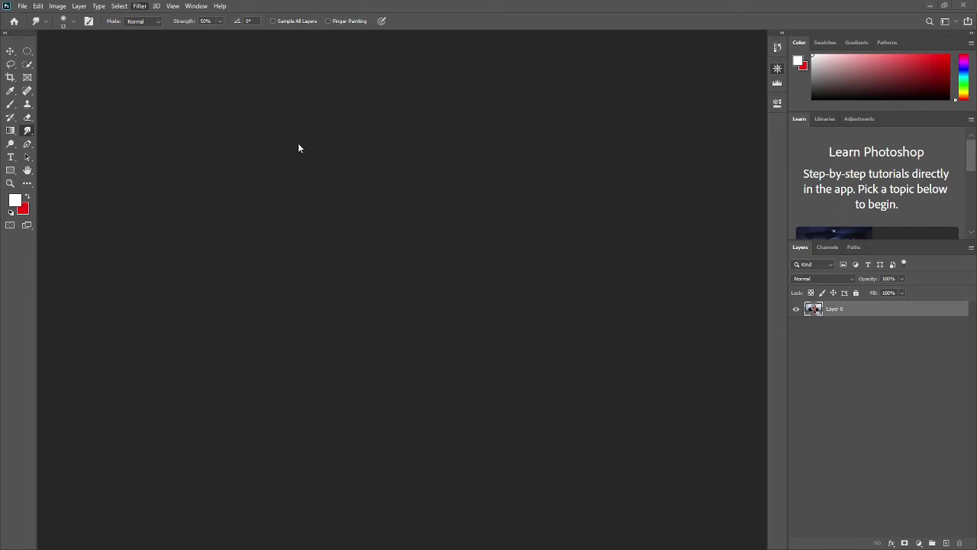
{"action": "key", "text": "h"}
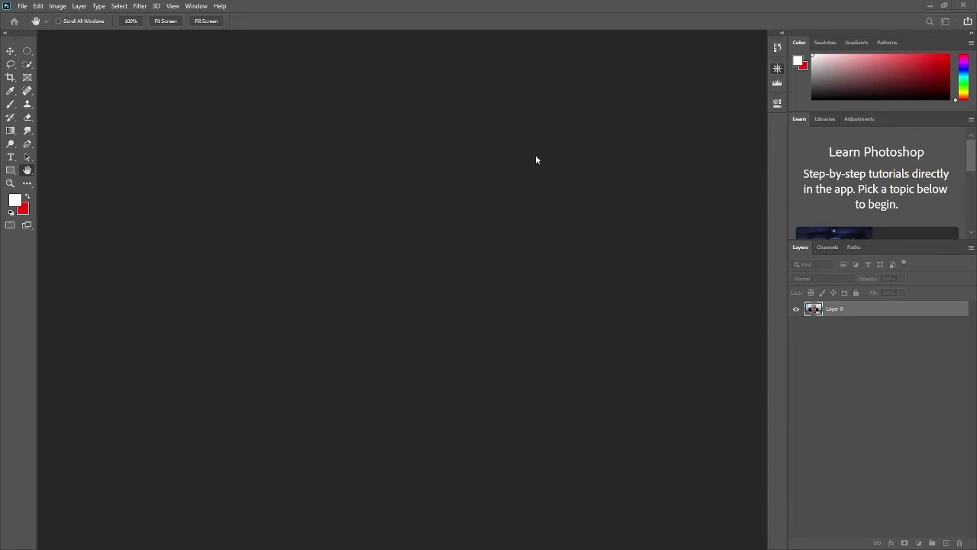
{"action": "key", "text": "space"}
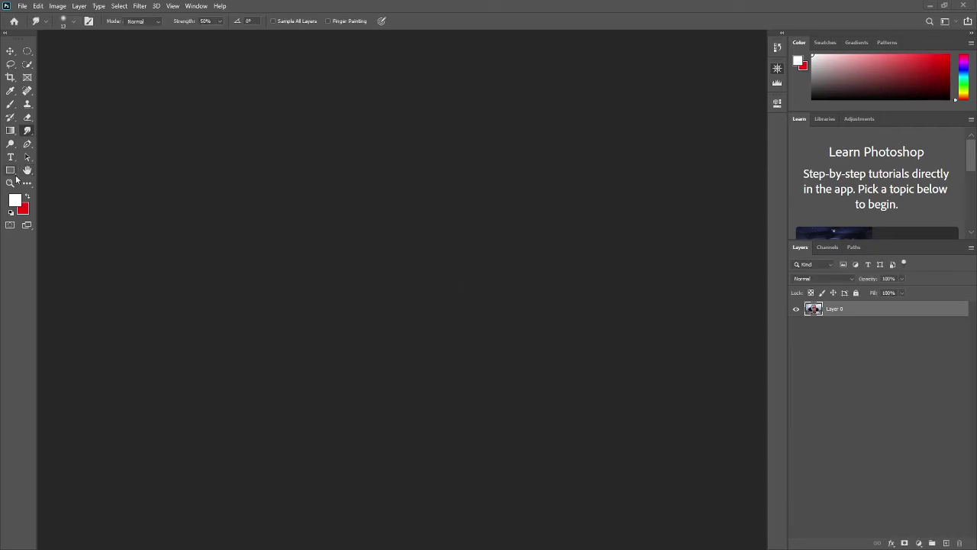
{"action": "left_click", "coordinate": [26, 90]}
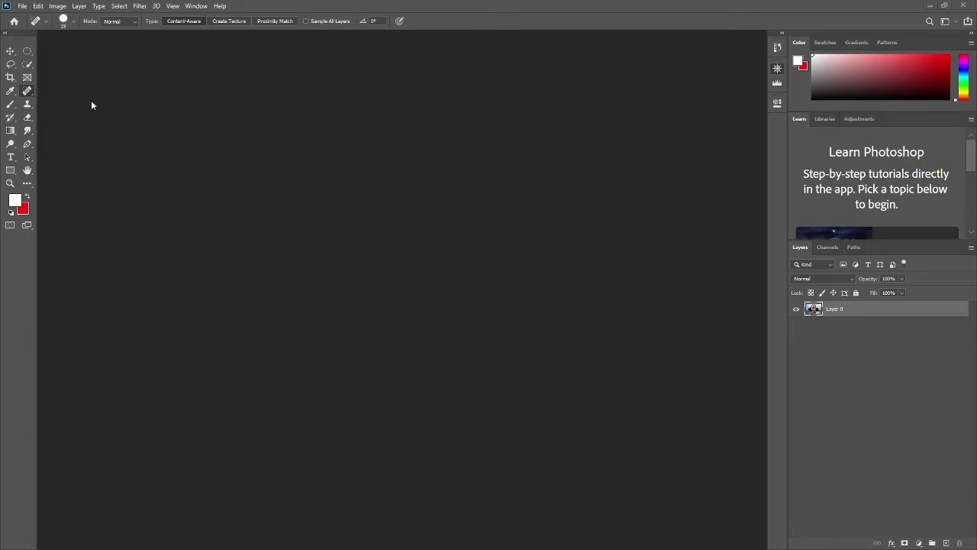
- Switch from the Spot Healing Brush to the Patch tool in Normal source mode
{"action": "key", "text": "shift+j"}
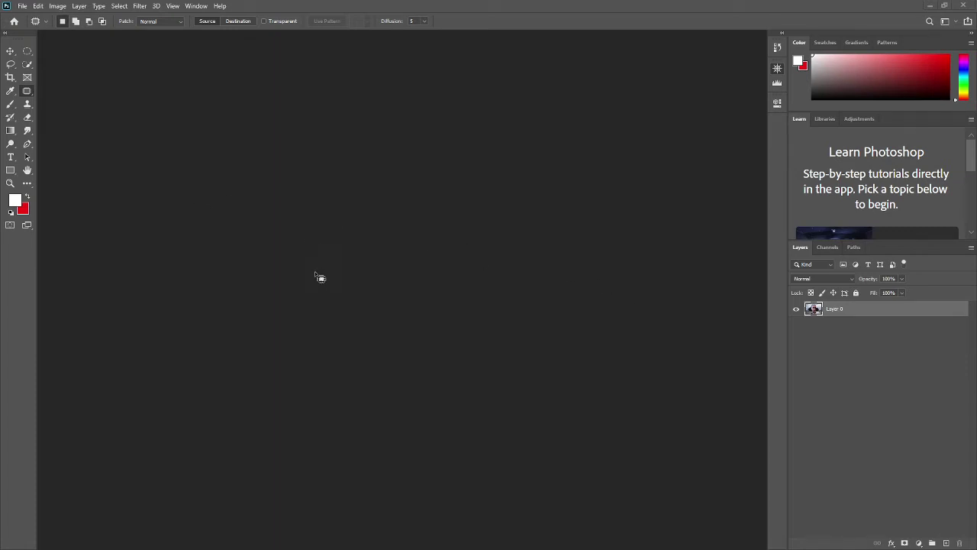
- Outline a patch area on the canvas and set the Patch tool to Destination
{"action": "left_click_drag", "start_coordinate": [343, 221], "coordinate": [315, 242]}
{"action": "left_click", "coordinate": [245, 23]}
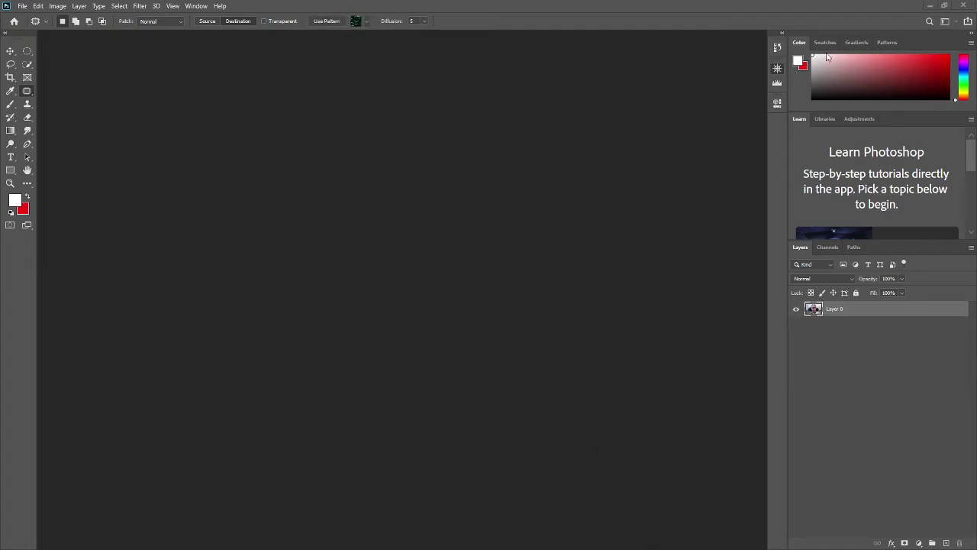
- Show the Swatches, Gradients, Libraries and Adjustments panels, and deselect the patch outline
{"action": "left_click", "coordinate": [828, 43]}
{"action": "left_click", "coordinate": [832, 181]}
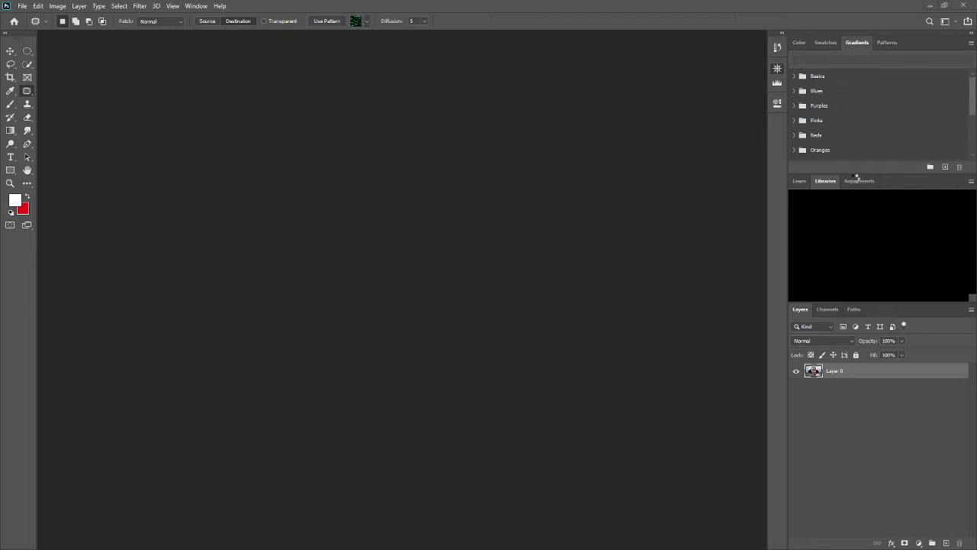
{"action": "left_click", "coordinate": [858, 180]}
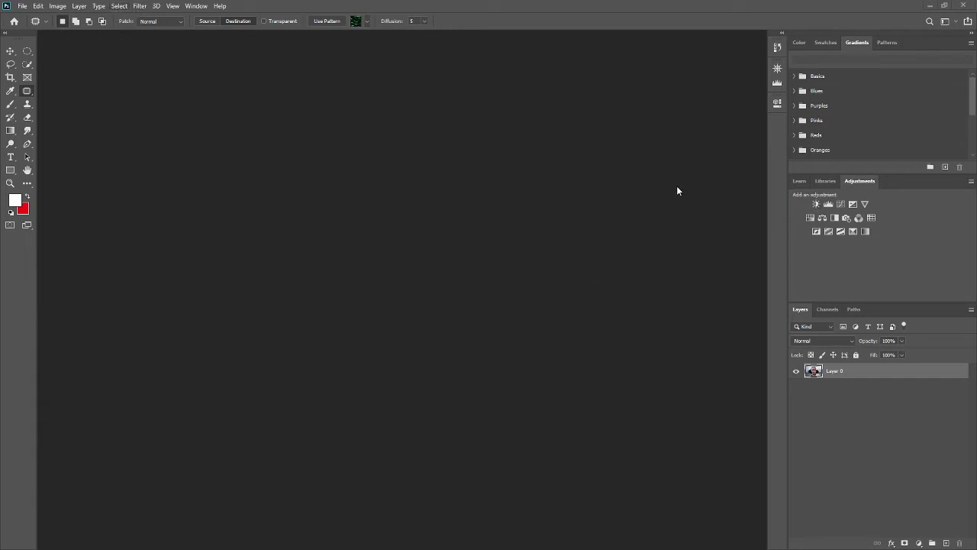
{"action": "key", "text": "ctrl+d"}
- Add Brightness/Contrast 1 and then Levels 1 adjustment layers above Layer 0
{"action": "left_click", "coordinate": [815, 202]}
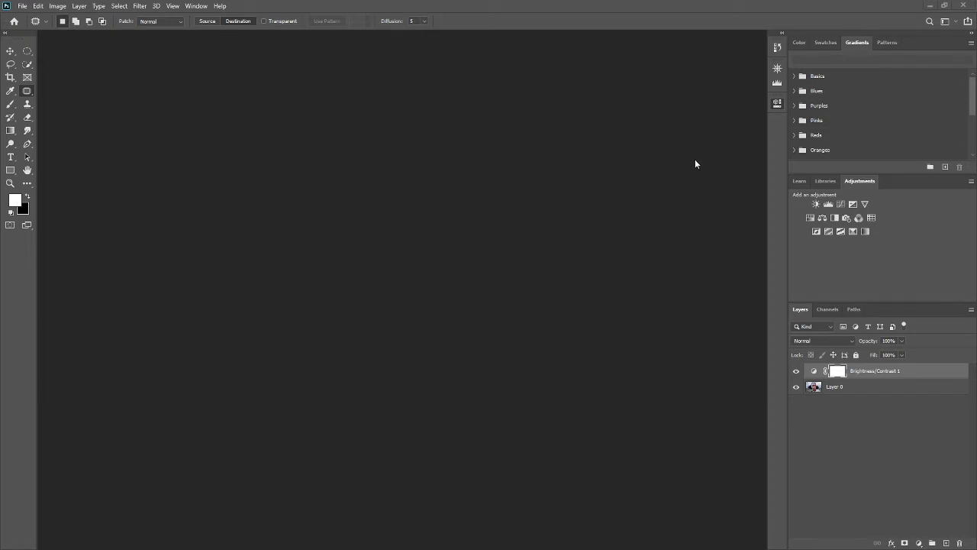
{"action": "left_click", "coordinate": [826, 205]}
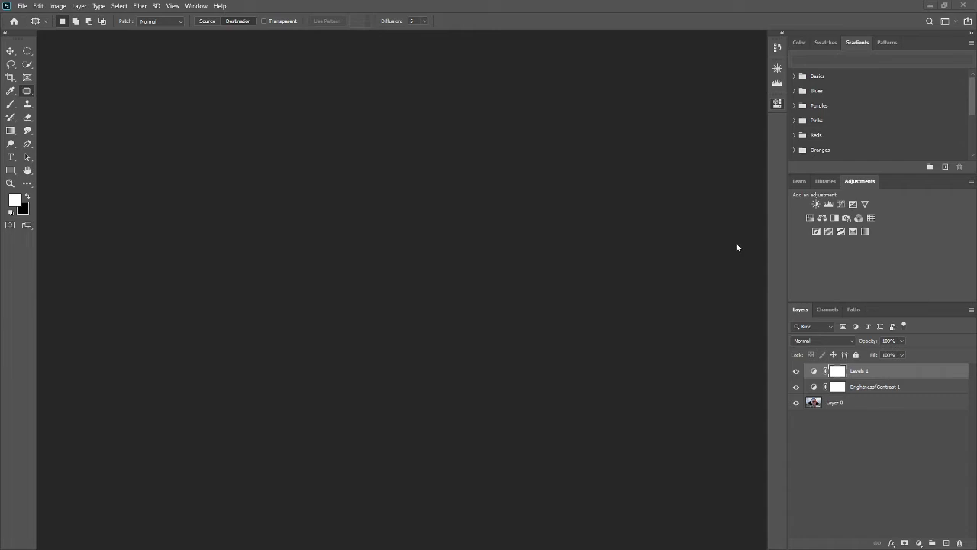
- Add a Channel Mixer 1 adjustment layer at the top, above Levels 1
{"action": "left_click", "coordinate": [859, 219]}
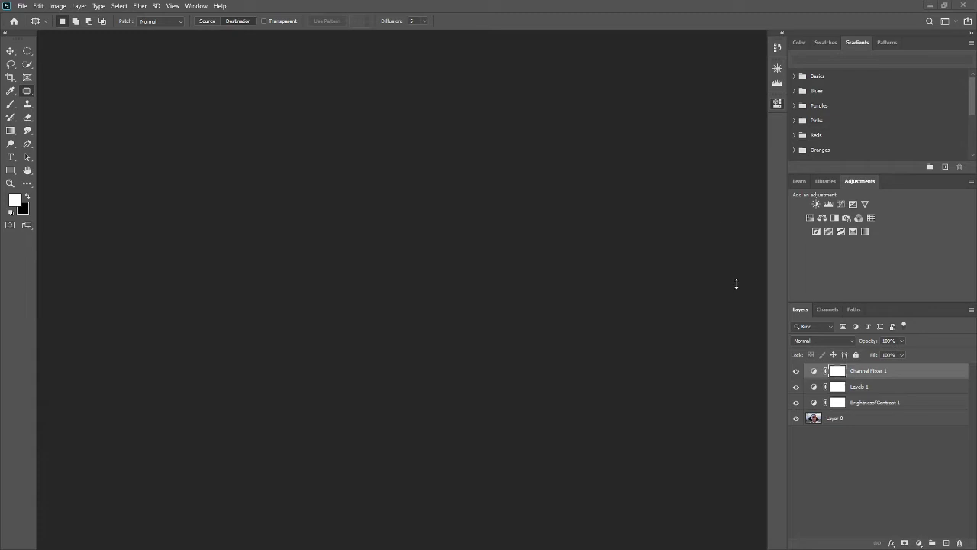
{"action": "key", "text": "Delete"}
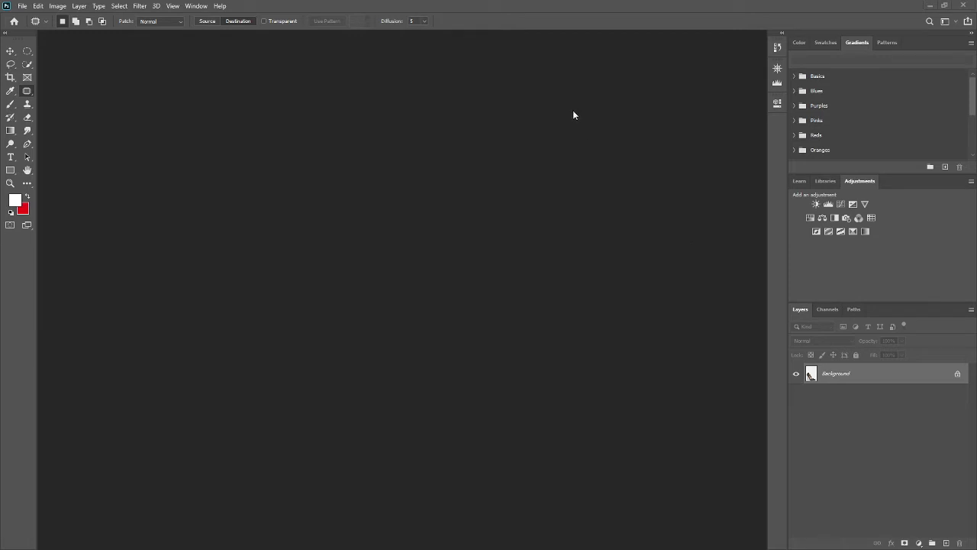
- Set Layer 1 to Overlay blend mode at 79% opacity above the adjustment layers
{"action": "left_click", "coordinate": [957, 374]}
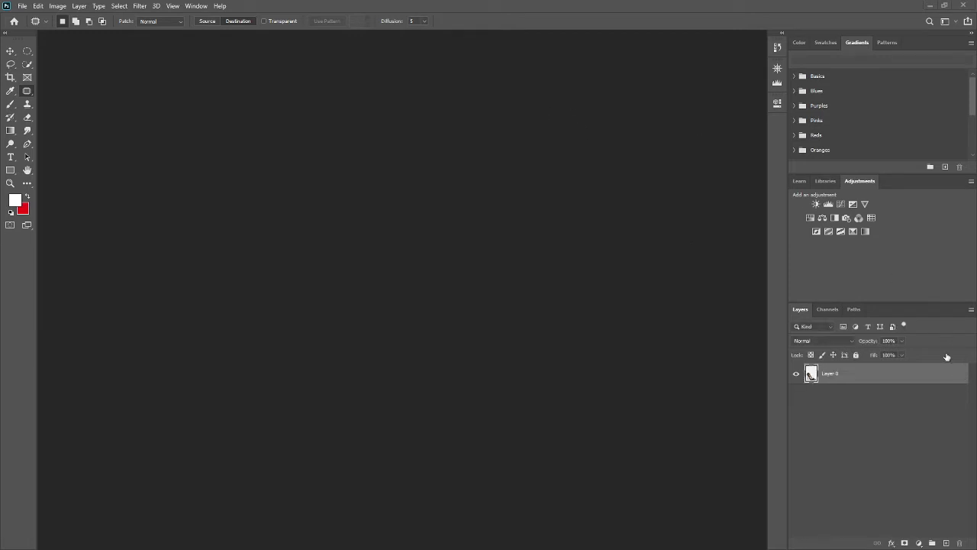
{"action": "key", "text": "h"}
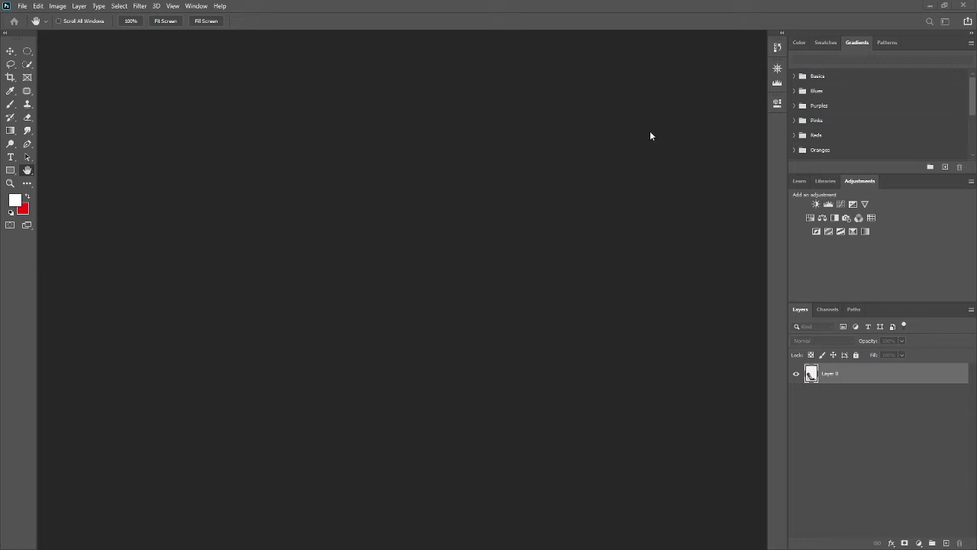
{"action": "key", "text": "j"}
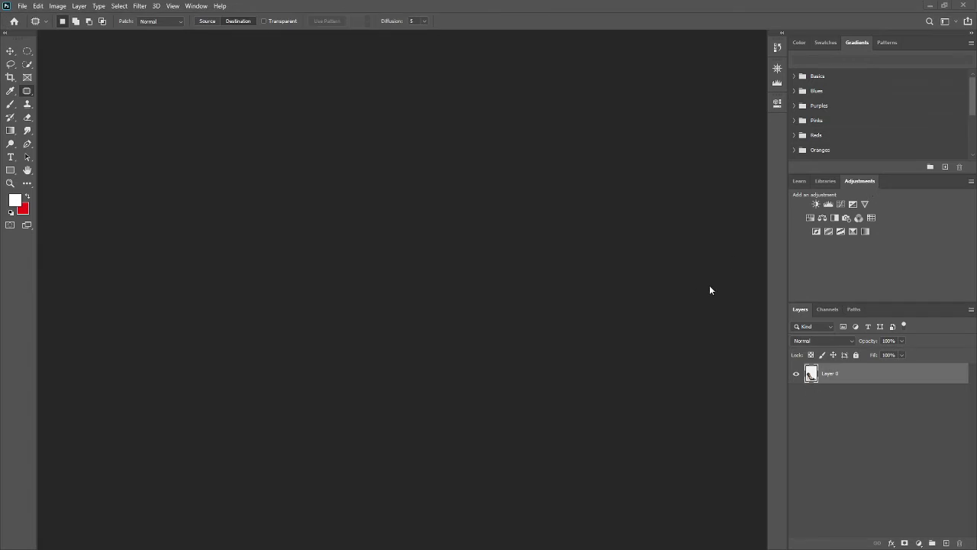
{"action": "key", "text": "h"}
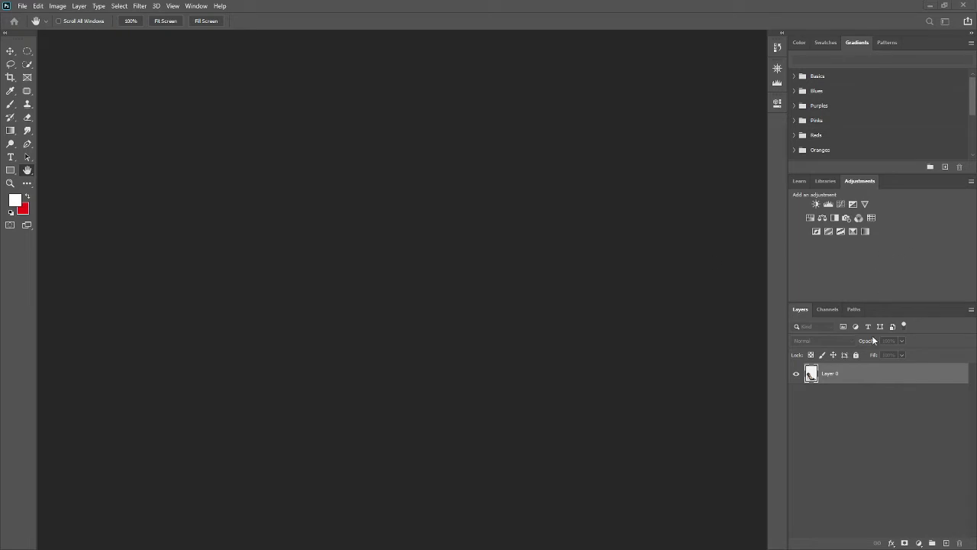
{"action": "key", "text": "shift+alt+f"}
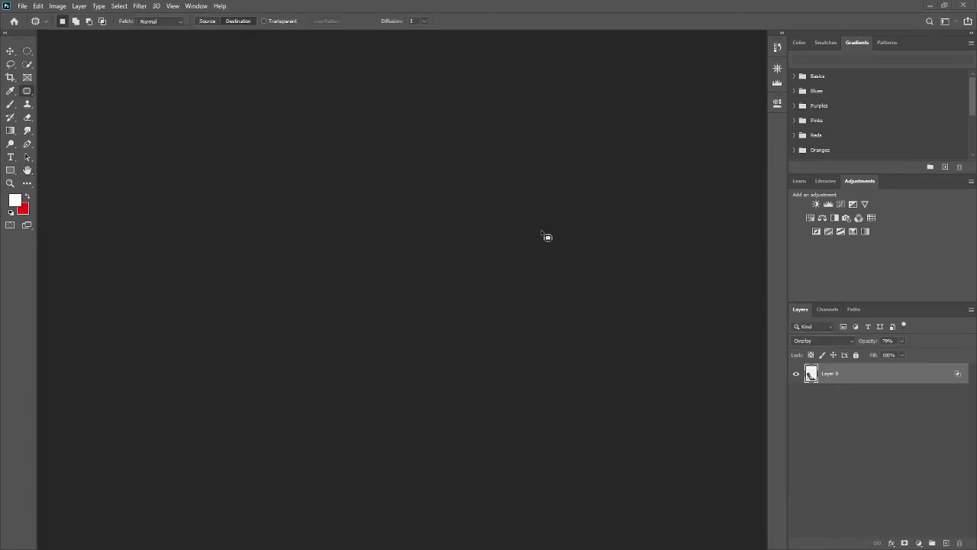
{"action": "key", "text": "v"}
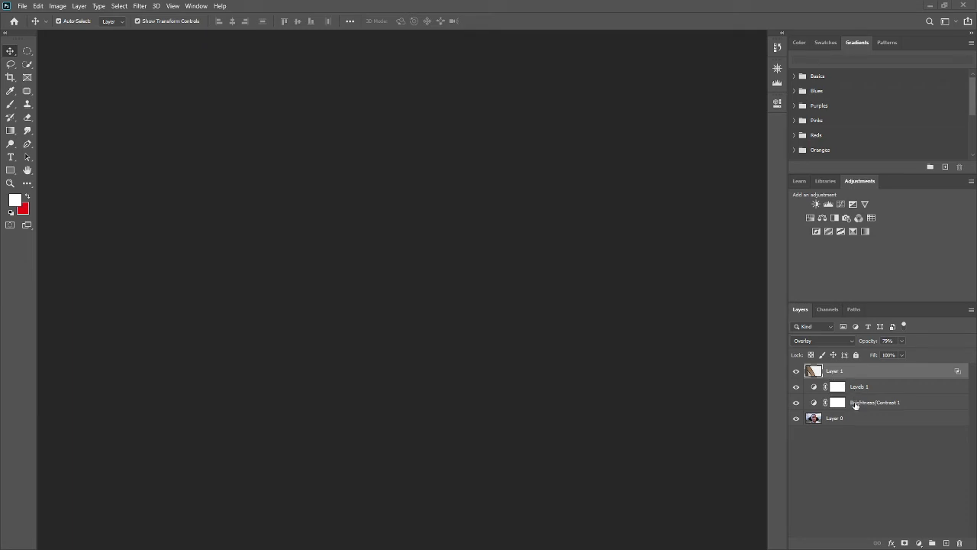
{"action": "left_click", "coordinate": [833, 421]}
{"action": "left_click", "coordinate": [795, 418]}
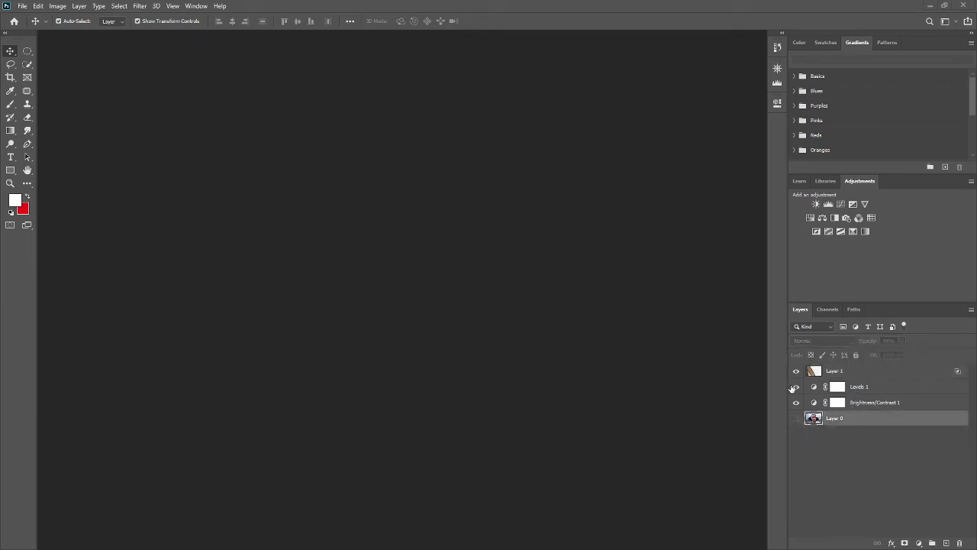
{"action": "left_click", "coordinate": [796, 419]}
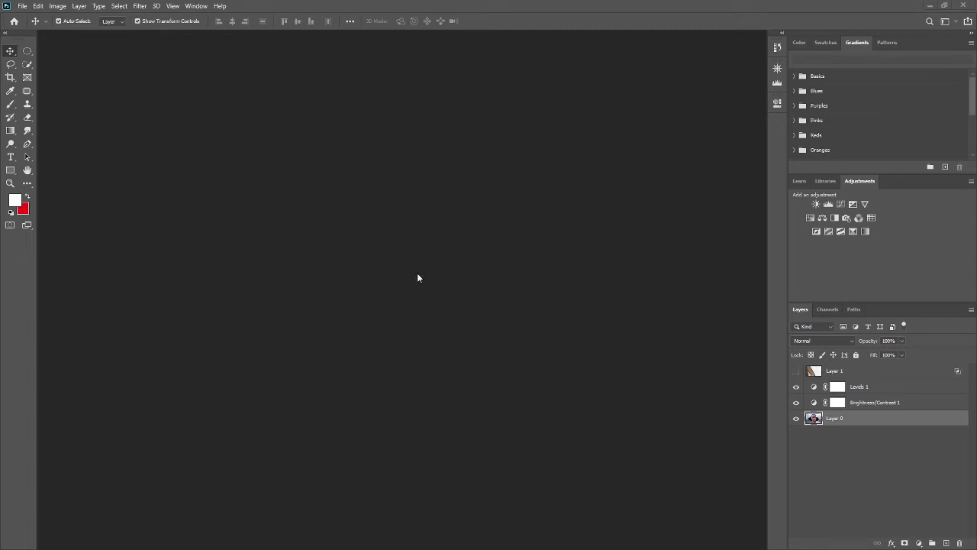
{"action": "left_click", "coordinate": [796, 371]}
{"action": "key", "text": "ctrl+t"}
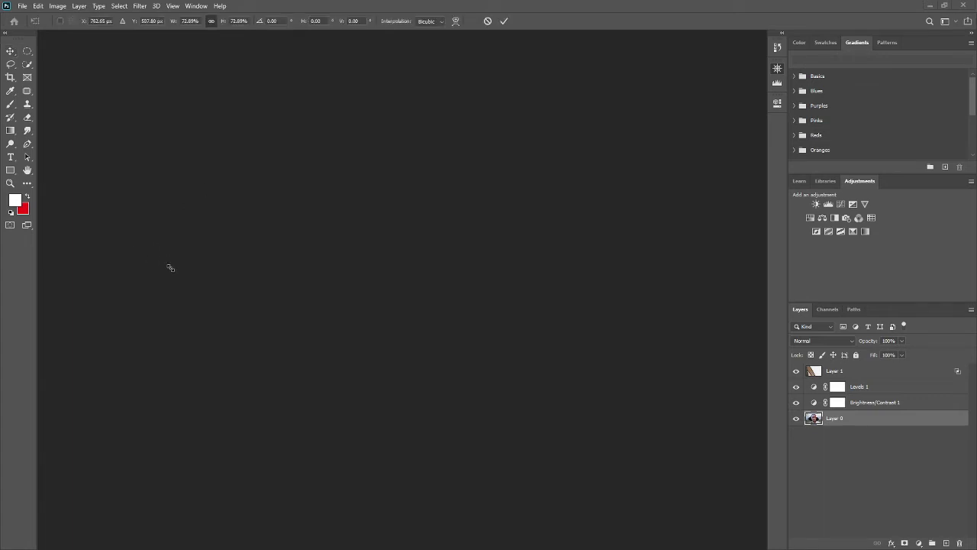
{"action": "key", "text": "Return"}
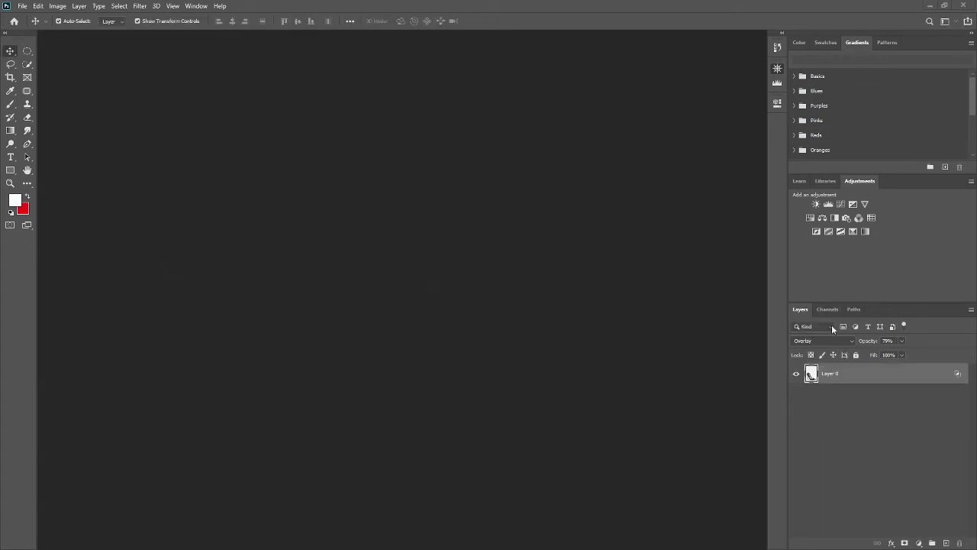
{"action": "key", "text": "ctrl+z"}
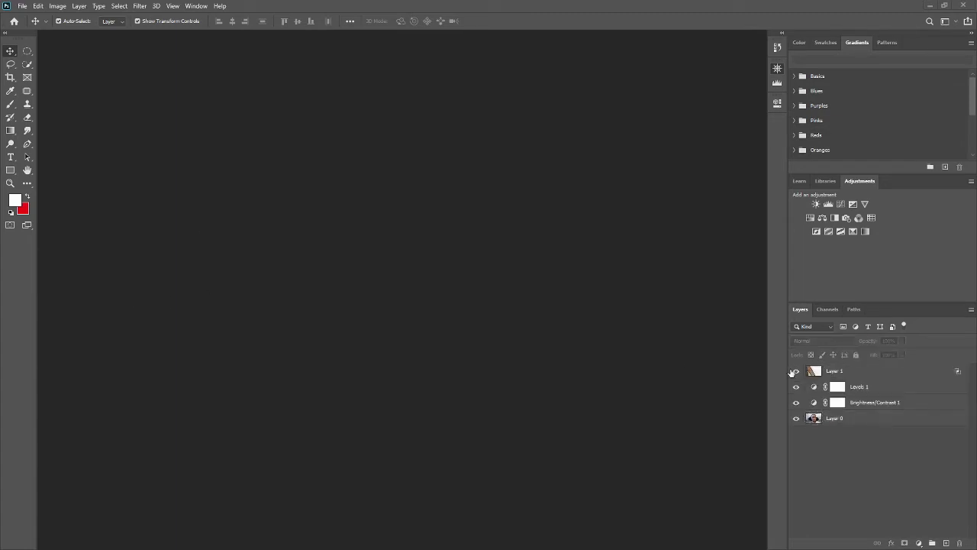
{"action": "left_click", "coordinate": [832, 374]}
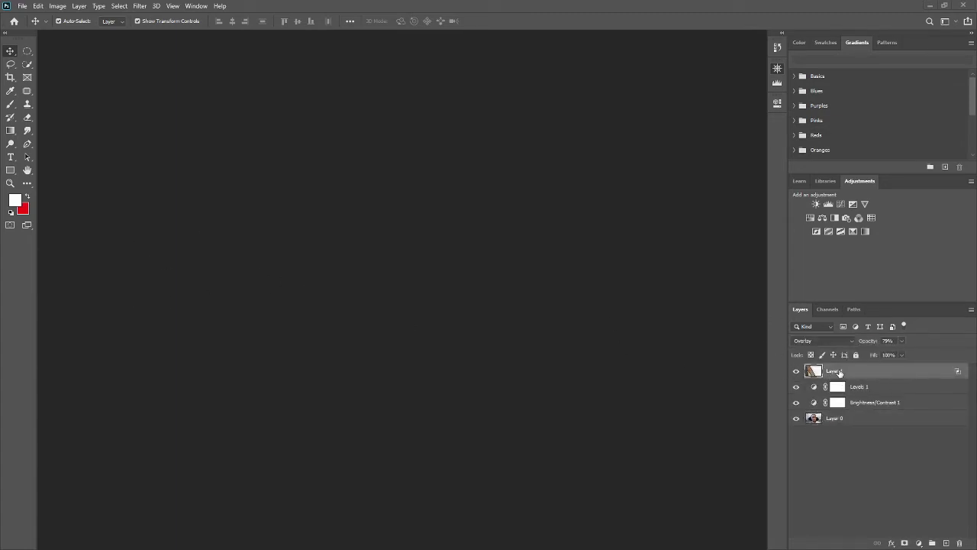
{"action": "double_click", "coordinate": [834, 370]}
{"action": "left_click", "coordinate": [813, 372]}
{"action": "left_click", "coordinate": [111, 254]}
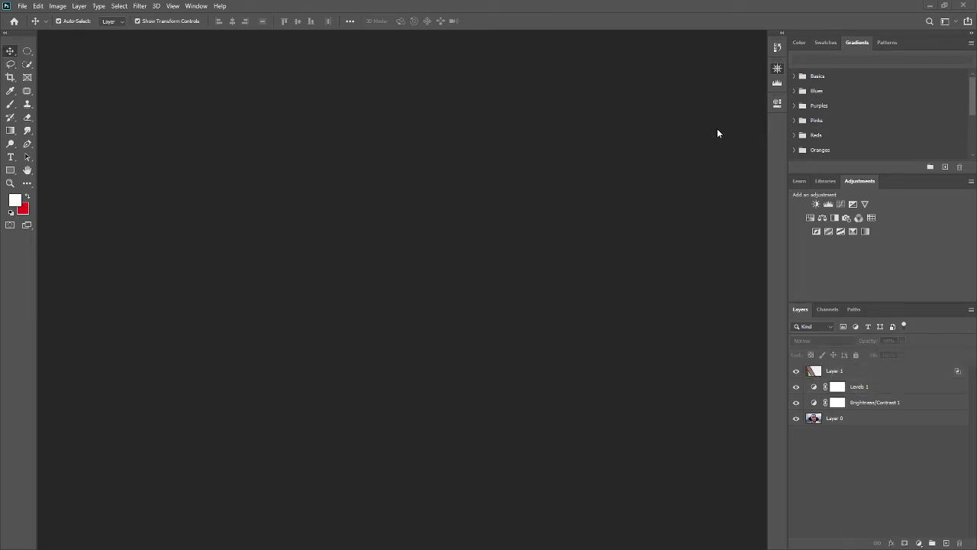
{"action": "left_click", "coordinate": [86, 290]}
{"action": "key", "text": "m"}
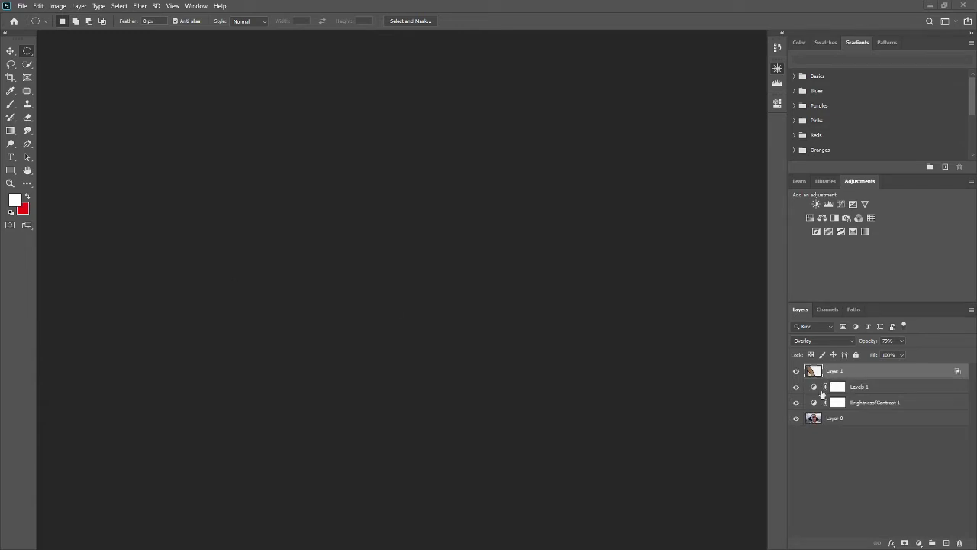
{"action": "left_click", "coordinate": [840, 389]}
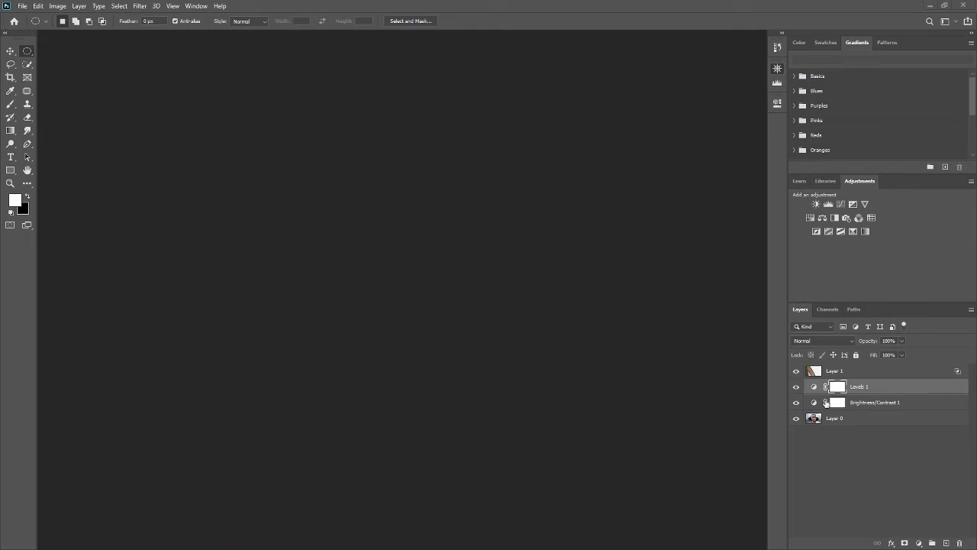
{"action": "left_click_drag", "start_coordinate": [847, 386], "coordinate": [861, 402]}
- Delete Layer 1 and the Levels 1 adjustment layer
{"action": "left_click", "coordinate": [853, 372]}
{"action": "key", "text": "Delete"}
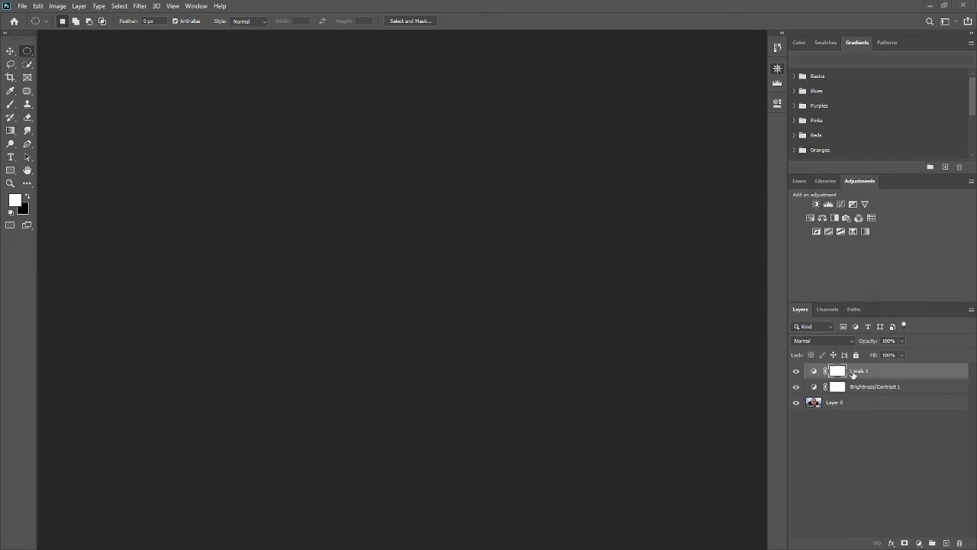
{"action": "key", "text": "Delete"}
{"action": "key", "text": "Delete"}
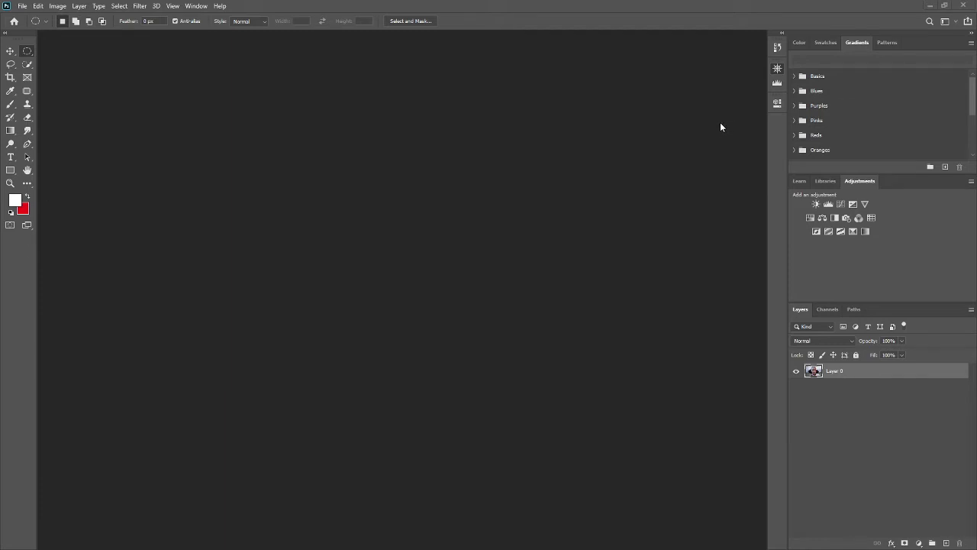
- Delete the Brightness/Contrast 1 layer while cycling through the Eraser tool group
{"action": "left_click", "coordinate": [28, 118]}
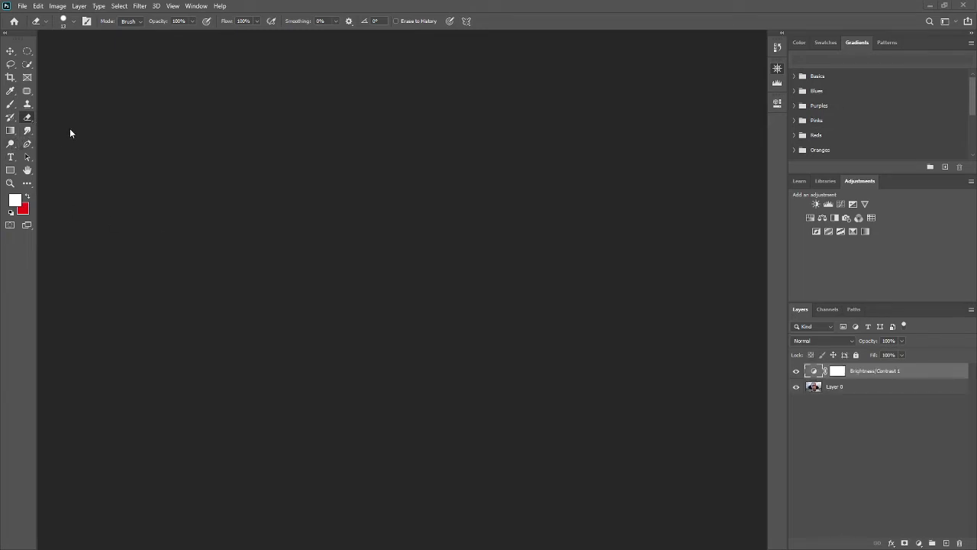
{"action": "key", "text": "shift+e"}
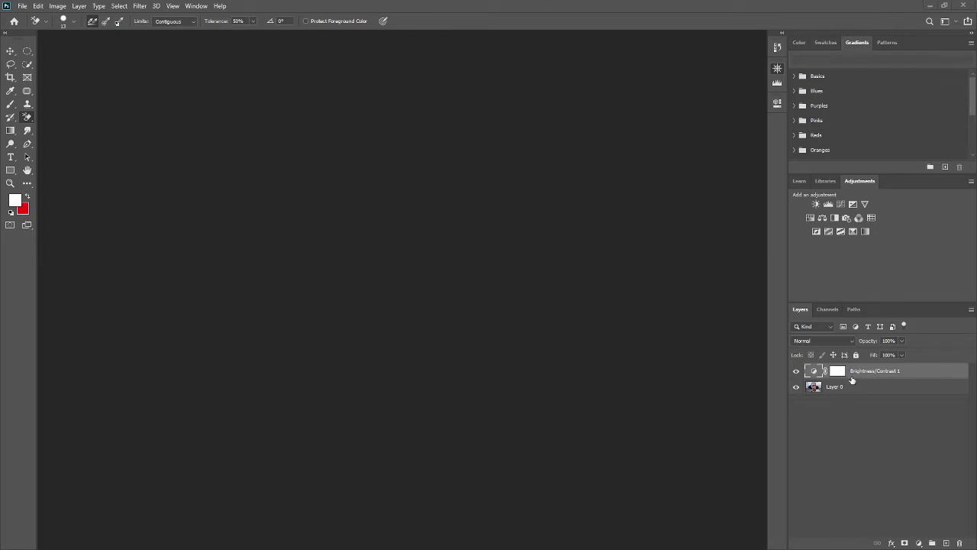
{"action": "key", "text": "Delete"}
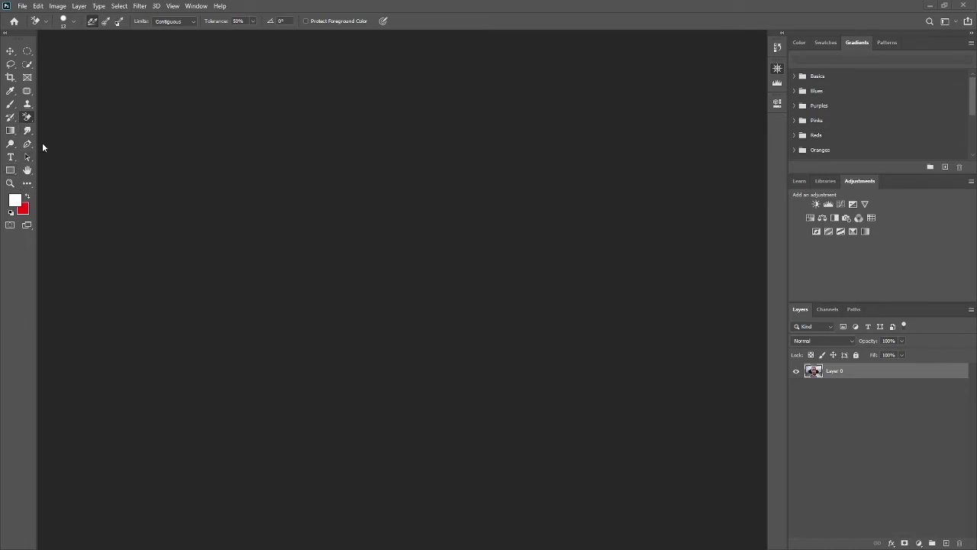
{"action": "key", "text": "shift+e"}
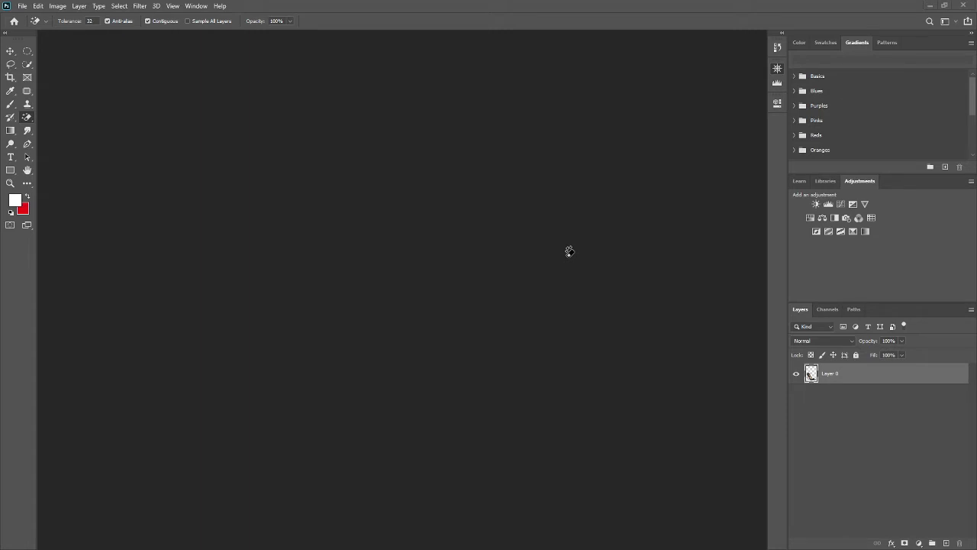
- Move from the Quick Selection and Lasso tools to the Move tool
{"action": "left_click", "coordinate": [27, 67]}
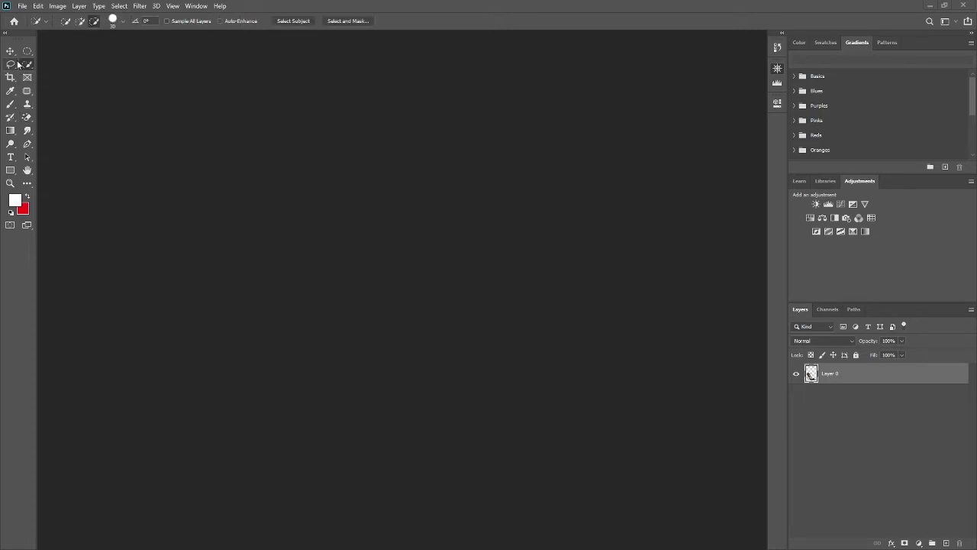
{"action": "left_click", "coordinate": [11, 64]}
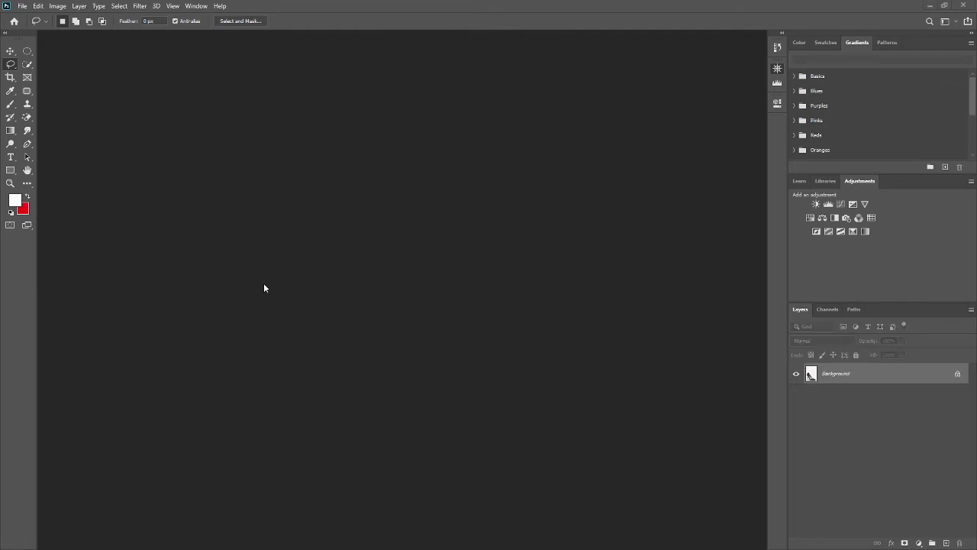
{"action": "left_click", "coordinate": [11, 51]}
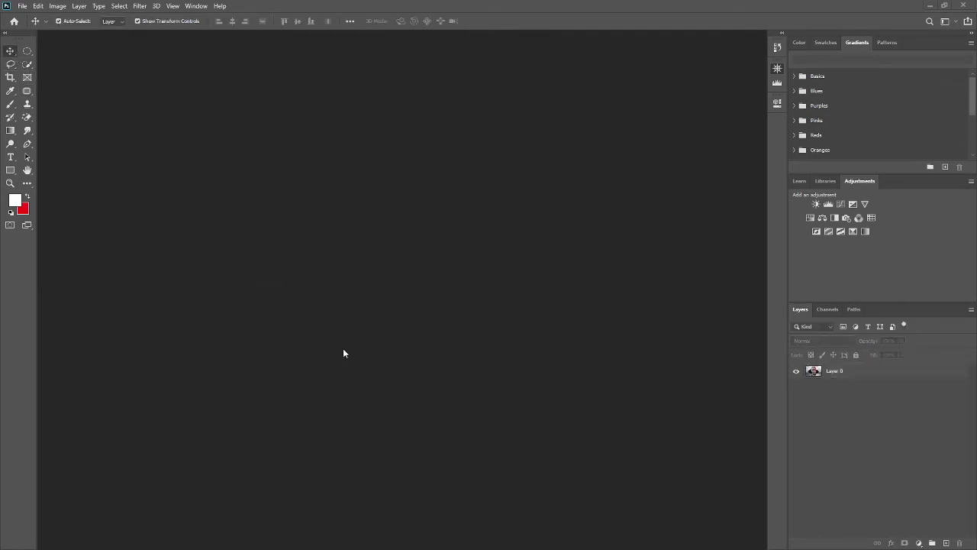
{"action": "key", "text": "ctrl"}
{"action": "left_click", "coordinate": [11, 64]}
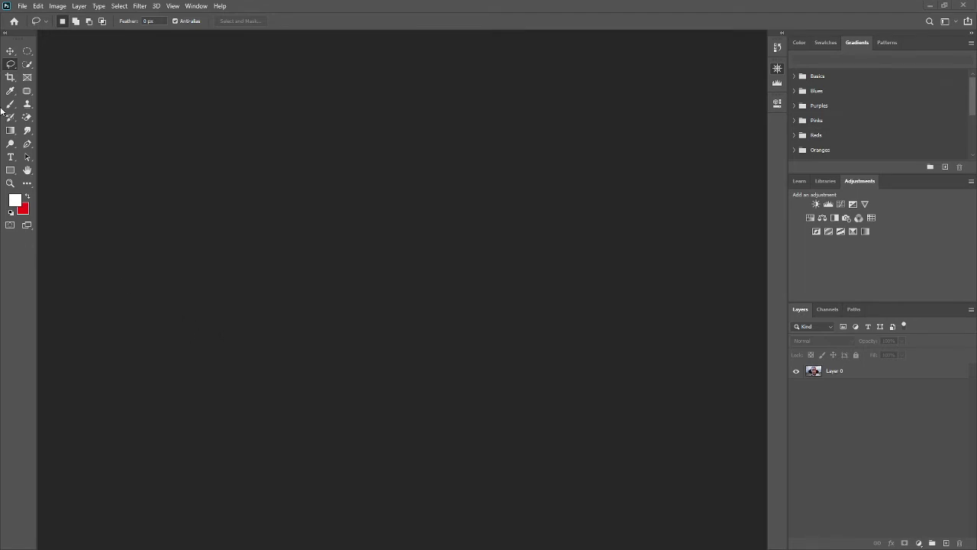
{"action": "left_click", "coordinate": [10, 50]}
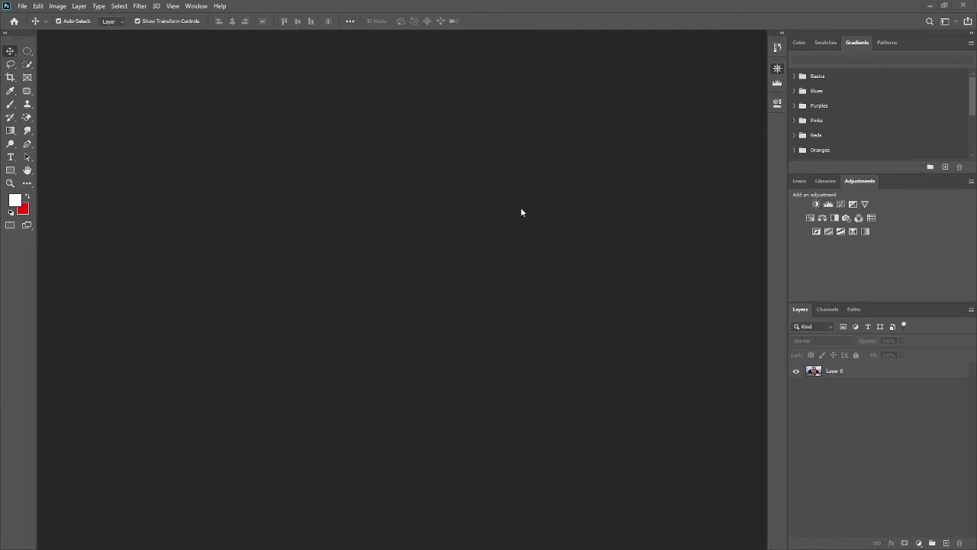
- Select Layer 0, choose the Polygonal Lasso, and return to the portrait document
{"action": "left_click", "coordinate": [827, 375]}
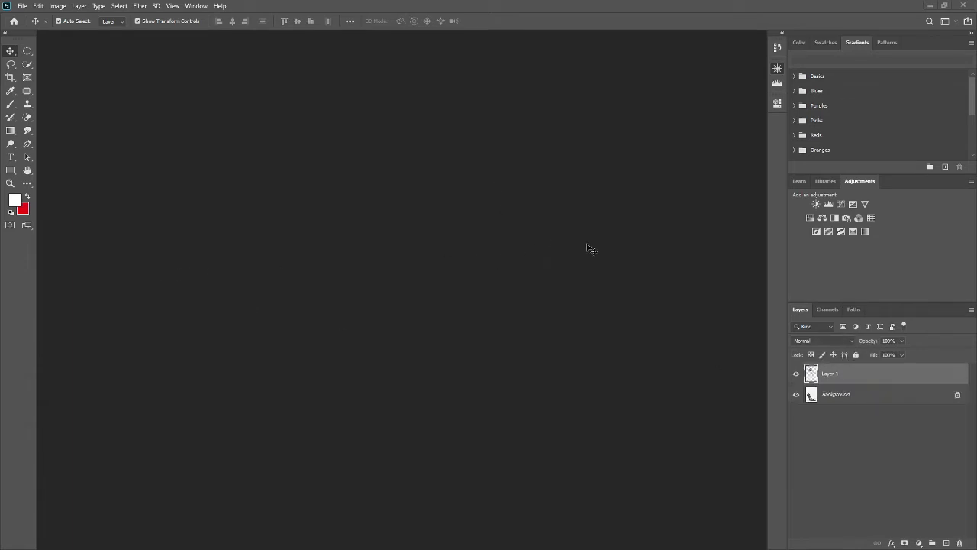
{"action": "left_click", "coordinate": [27, 64]}
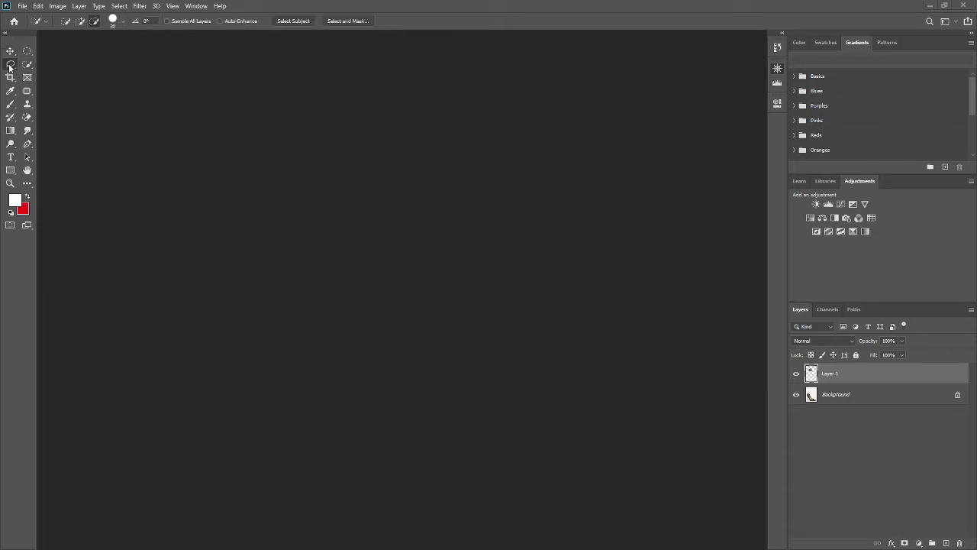
{"action": "left_click", "coordinate": [10, 65]}
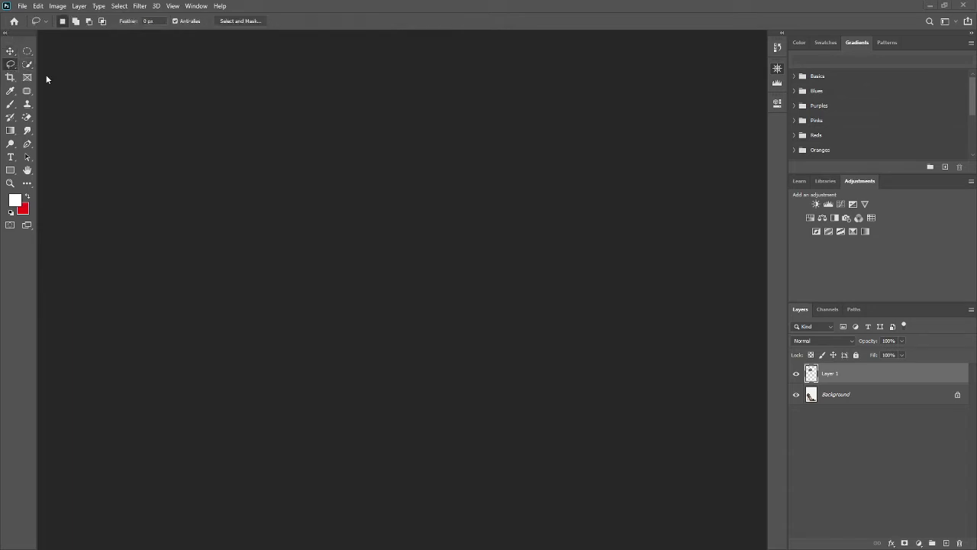
{"action": "key", "text": "shift+l"}
{"action": "key", "text": "ctrl+e"}
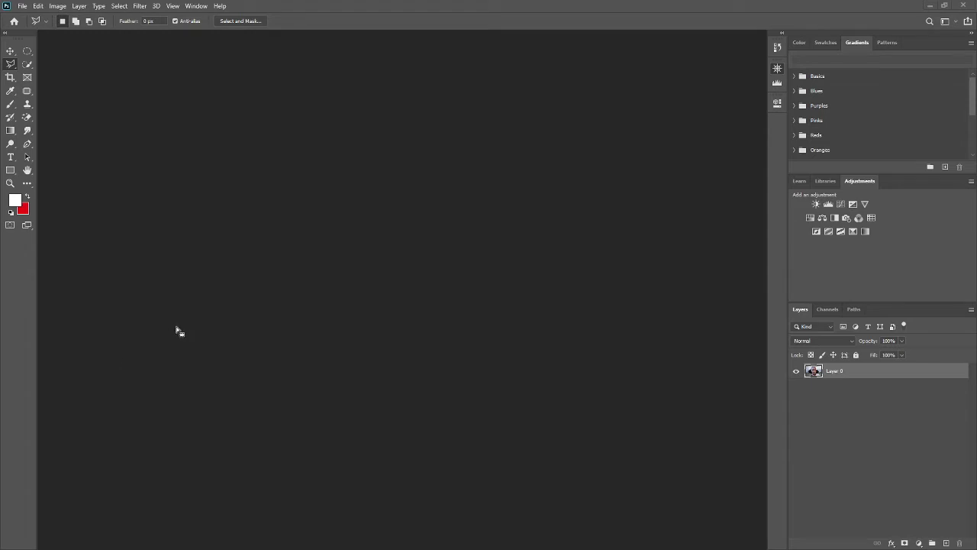
- Move the cutout into the collage as Layer 2, then choose the Magnetic Lasso
{"action": "left_click", "coordinate": [10, 51]}
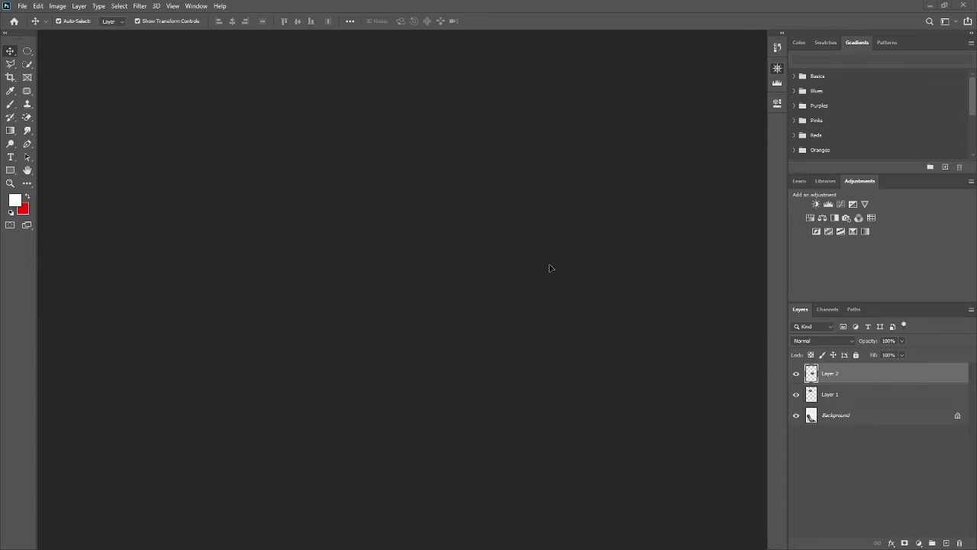
{"action": "left_click", "coordinate": [10, 64]}
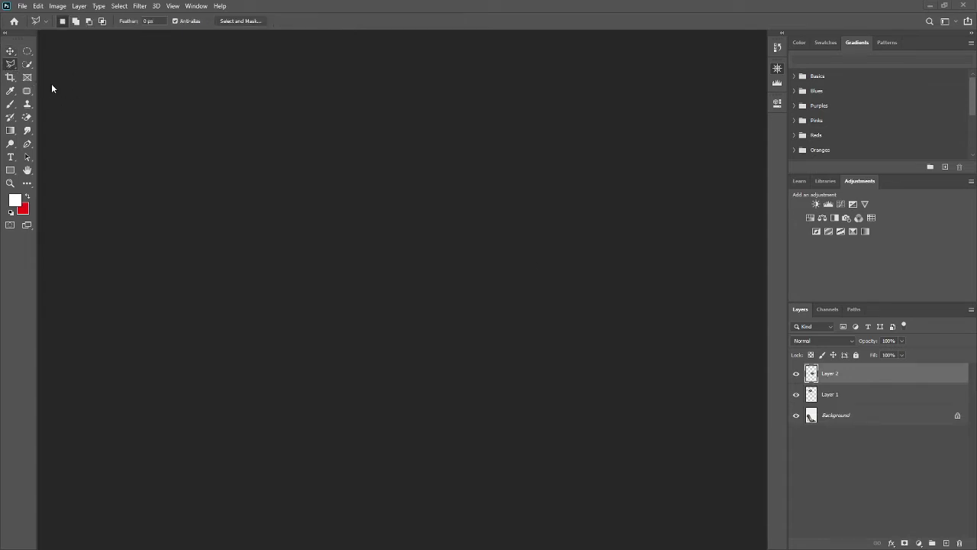
{"action": "key", "text": "shift+l"}
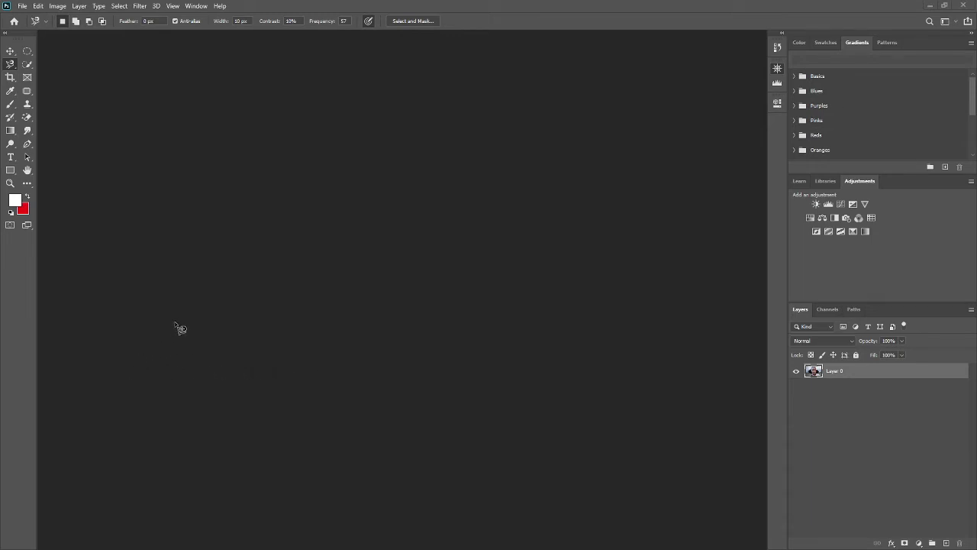
{"action": "left_click", "coordinate": [10, 50]}
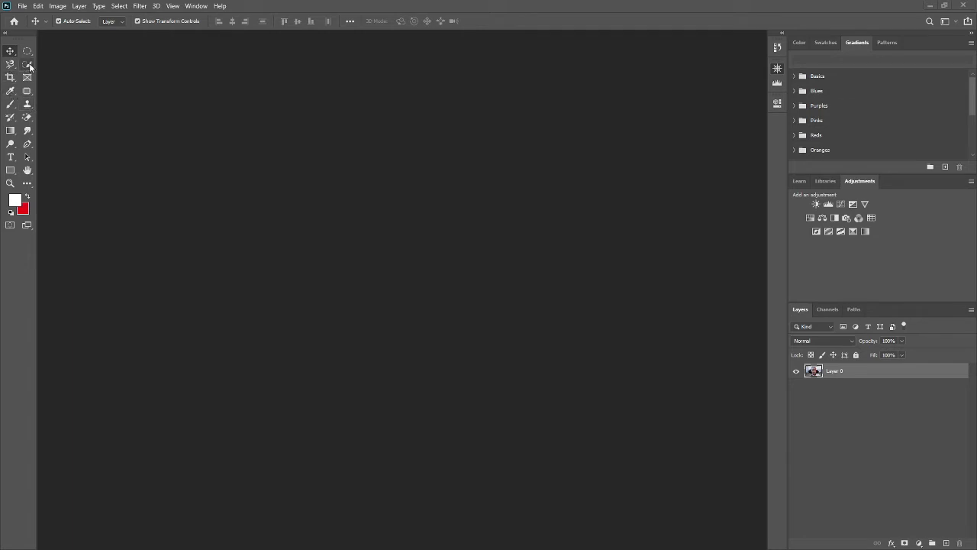
- Select two portrait parts with Quick Selection and Magic Wand (New/Subtract) and move them in as Layers 3 and 4
{"action": "left_click", "coordinate": [28, 65]}
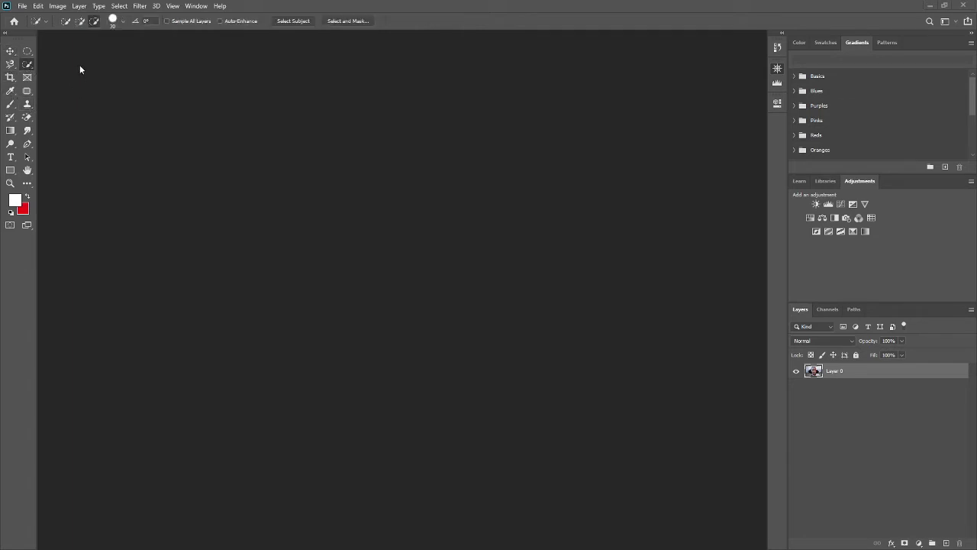
{"action": "key", "text": "shift+w"}
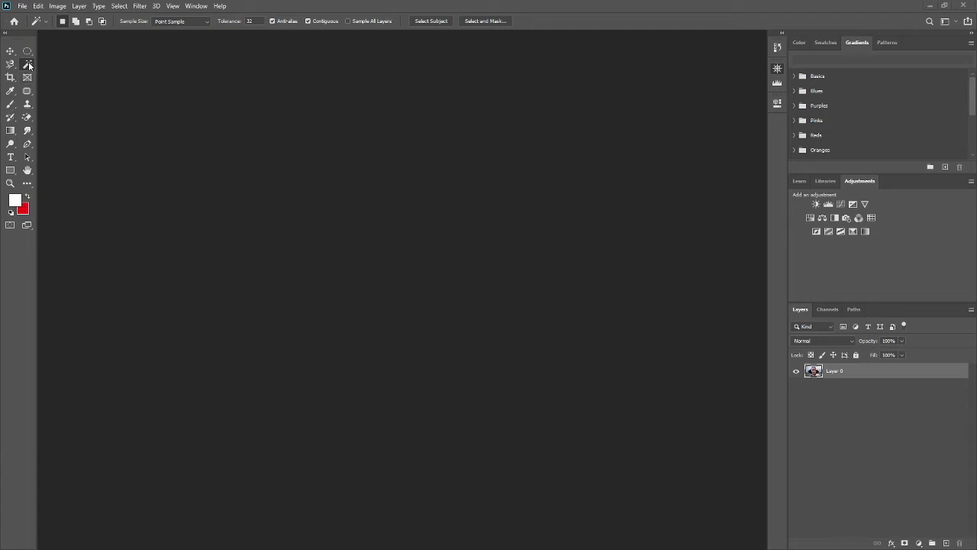
{"action": "key", "text": "shift+w"}
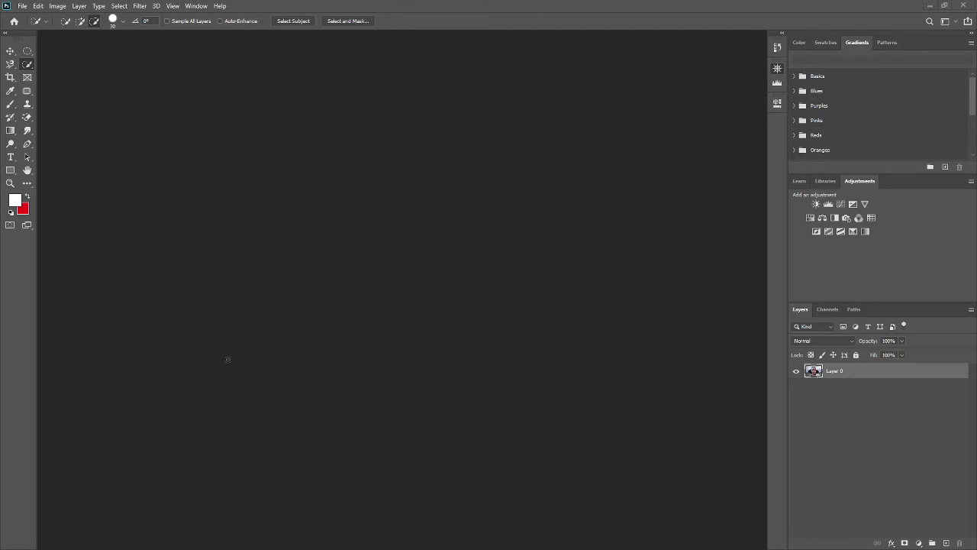
{"action": "left_click", "coordinate": [64, 22]}
{"action": "left_click", "coordinate": [95, 22]}
{"action": "left_click", "coordinate": [11, 51]}
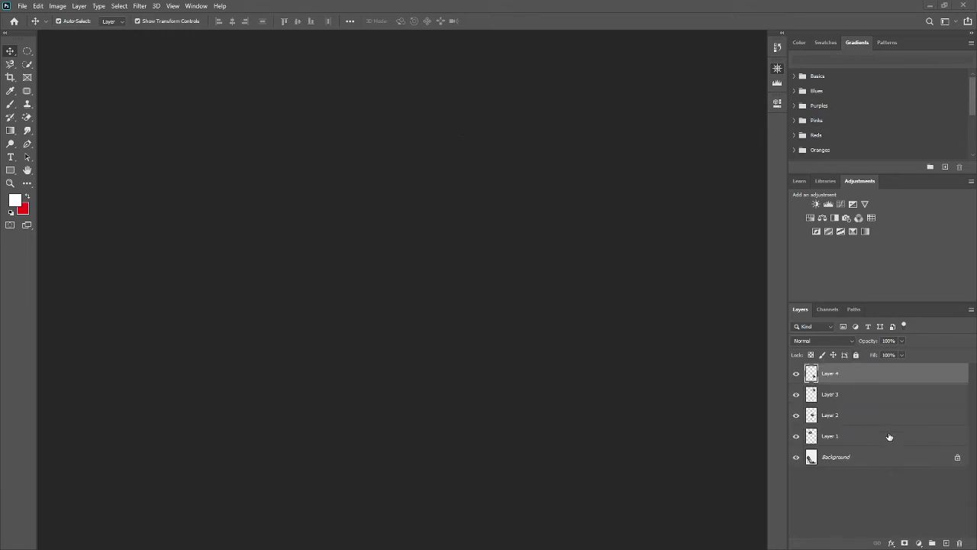
- Select Layer 1 and rotate its cutout 33.31° with Free Transform, committing the change
{"action": "left_click", "coordinate": [889, 435]}
{"action": "left_click_drag", "start_coordinate": [554, 265], "coordinate": [576, 353]}
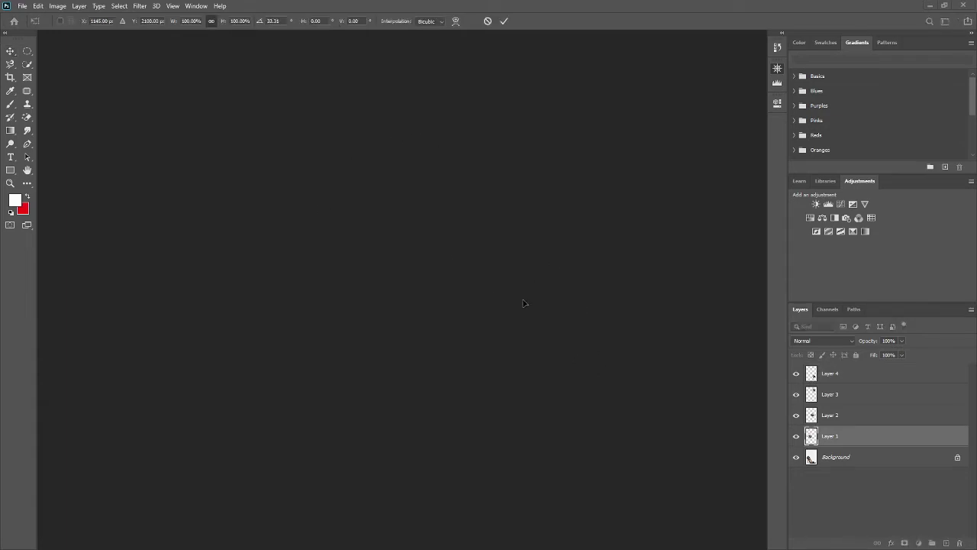
{"action": "key", "text": "Return"}
- Pick the Layer 3, 2 and 4 cutouts on the canvas and hide the Background
{"action": "left_click", "coordinate": [521, 221]}
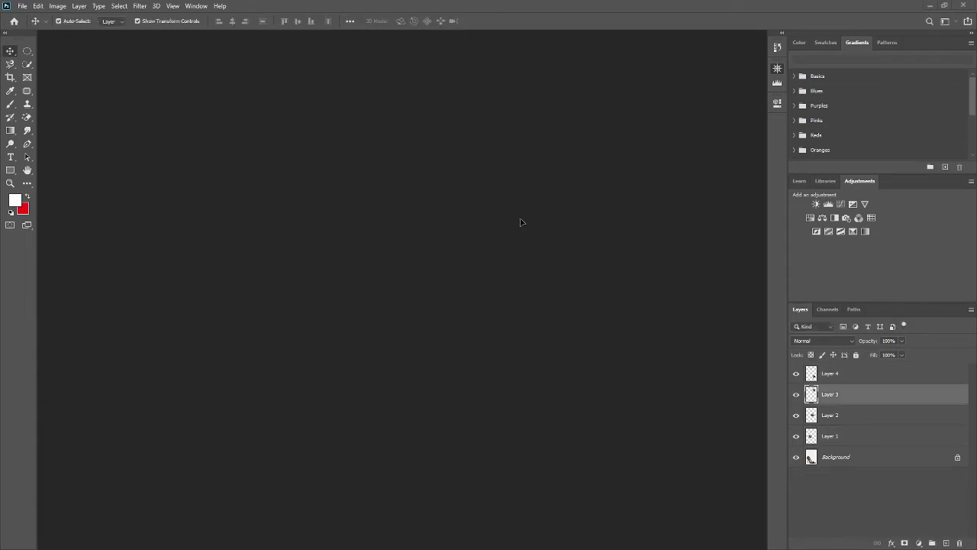
{"action": "left_click", "coordinate": [561, 265]}
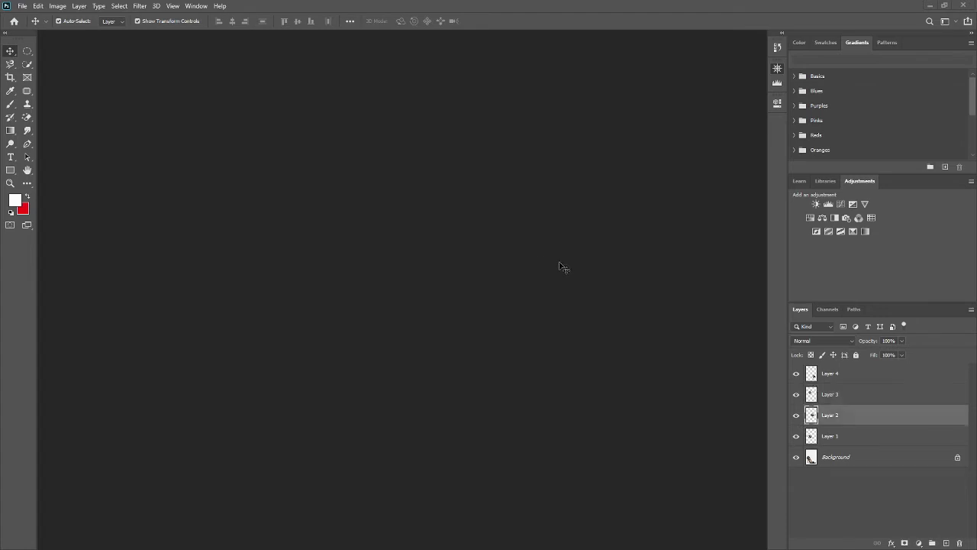
{"action": "left_click", "coordinate": [595, 378]}
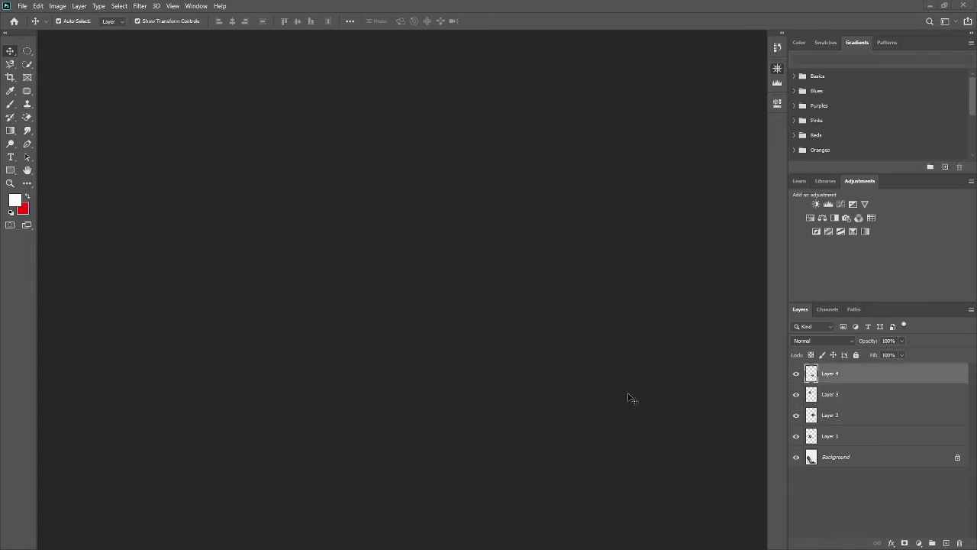
{"action": "left_click", "coordinate": [796, 458]}
- Unlock the locked Background so it becomes an ordinary Layer 0
{"action": "left_click_drag", "start_coordinate": [847, 459], "coordinate": [849, 393]}
{"action": "left_click", "coordinate": [958, 456]}
{"action": "key", "text": "h"}
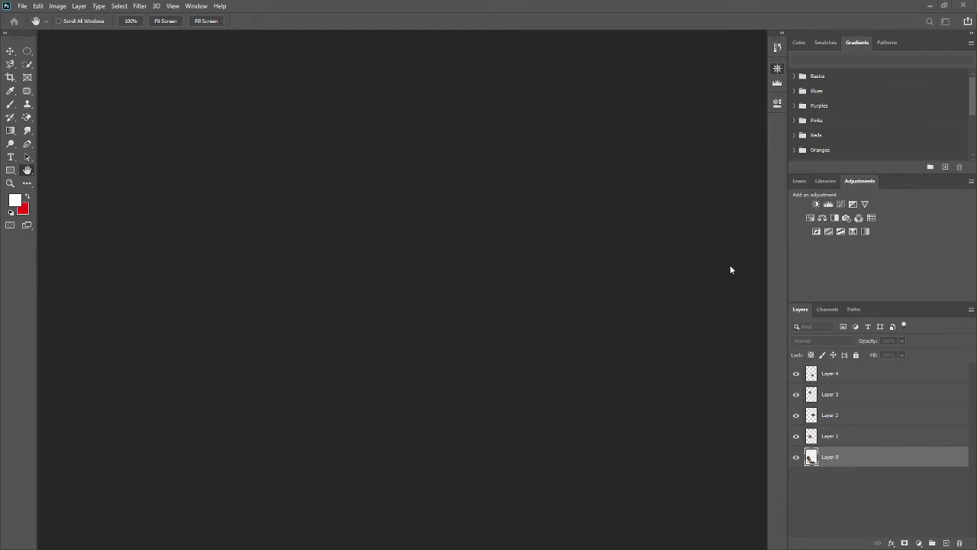
- Move Layer 0 to the top of the stack and back, then hide Layers 1–4
{"action": "key", "text": "v"}
{"action": "left_click_drag", "start_coordinate": [834, 458], "coordinate": [838, 374]}
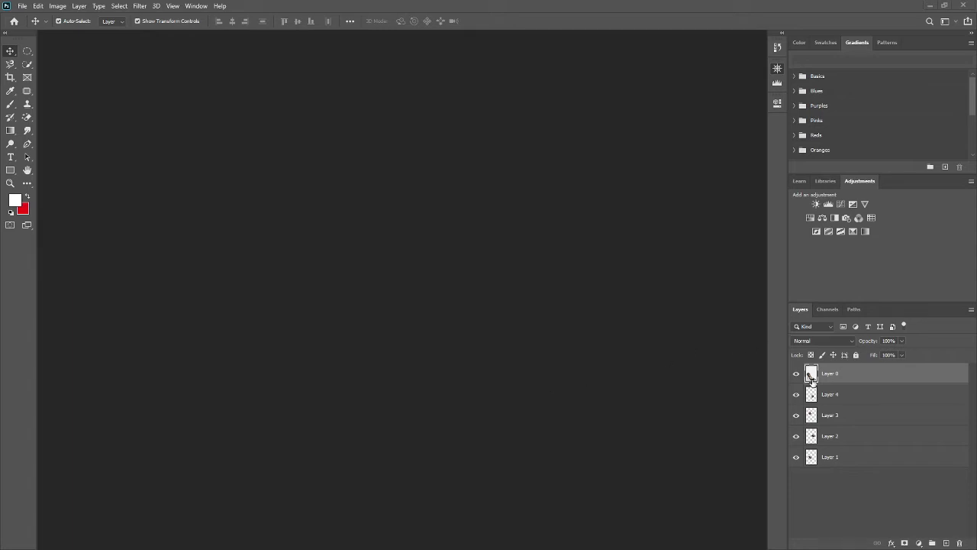
{"action": "left_click_drag", "start_coordinate": [834, 376], "coordinate": [839, 465]}
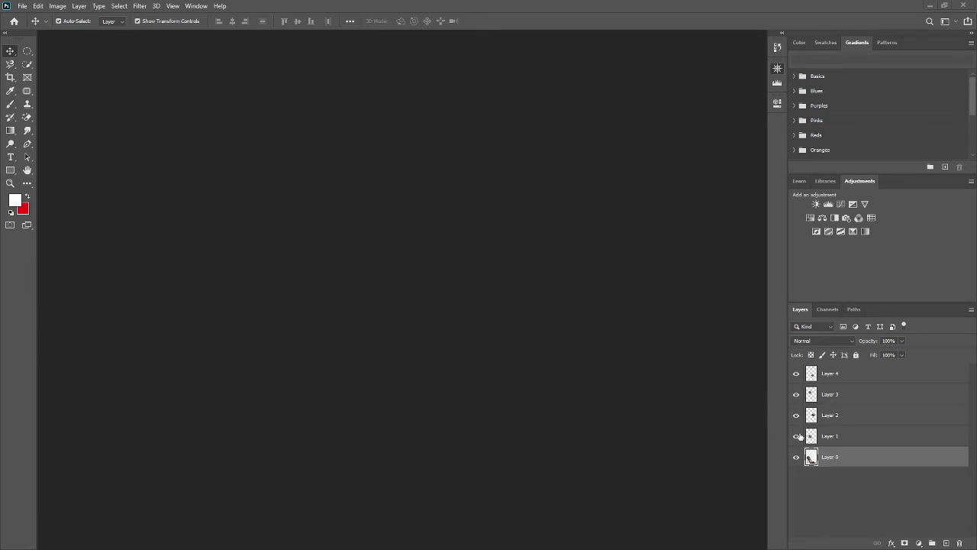
{"action": "left_click", "coordinate": [796, 436]}
{"action": "left_click", "coordinate": [796, 415]}
{"action": "left_click", "coordinate": [796, 394]}
{"action": "left_click", "coordinate": [796, 373]}
- Show all layers again, place Layer 1 above Layer 2, and select top Layer 4
{"action": "left_click", "coordinate": [796, 394]}
{"action": "left_click", "coordinate": [796, 373]}
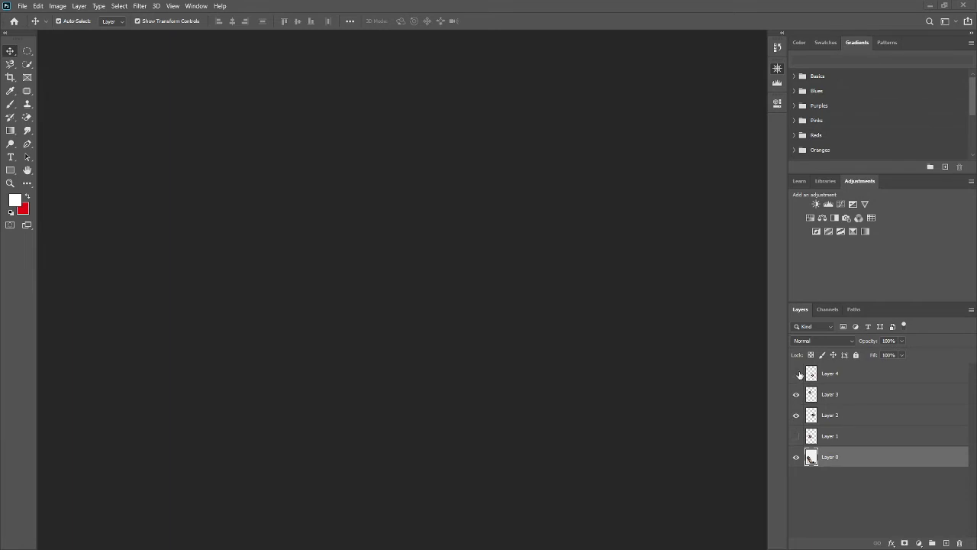
{"action": "left_click", "coordinate": [796, 435]}
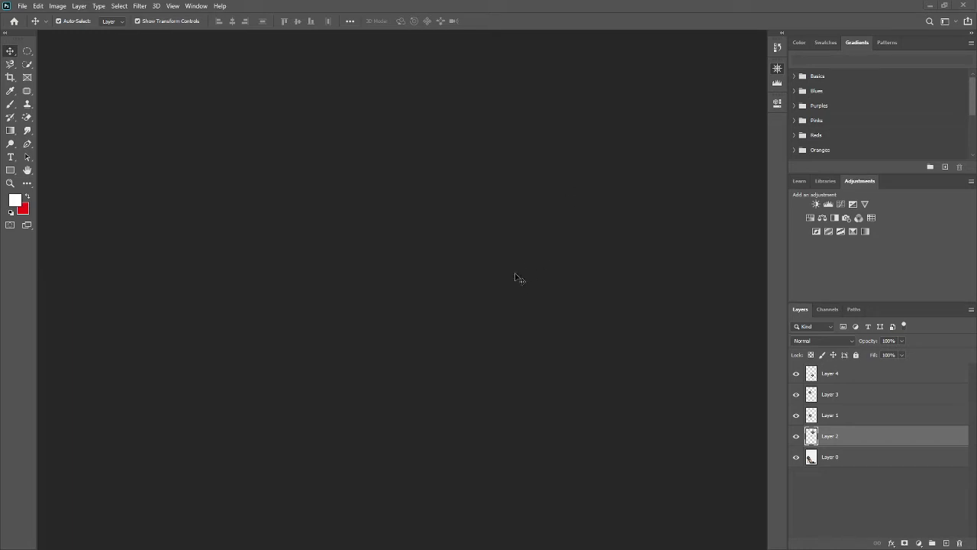
{"action": "key", "text": "ctrl+bracketright"}
{"action": "key", "text": "ctrl+bracketright"}
{"action": "key", "text": "ctrl+bracketleft"}
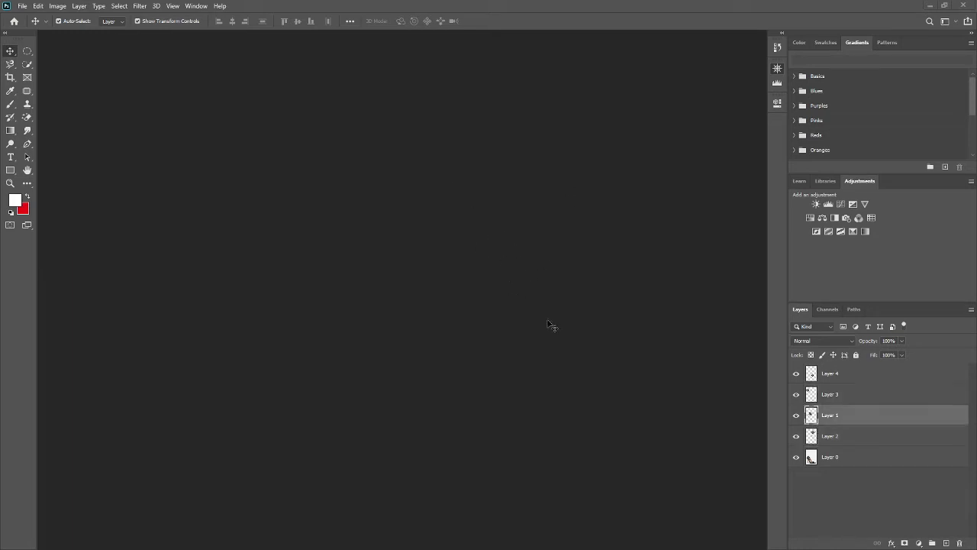
{"action": "key", "text": "alt+period"}
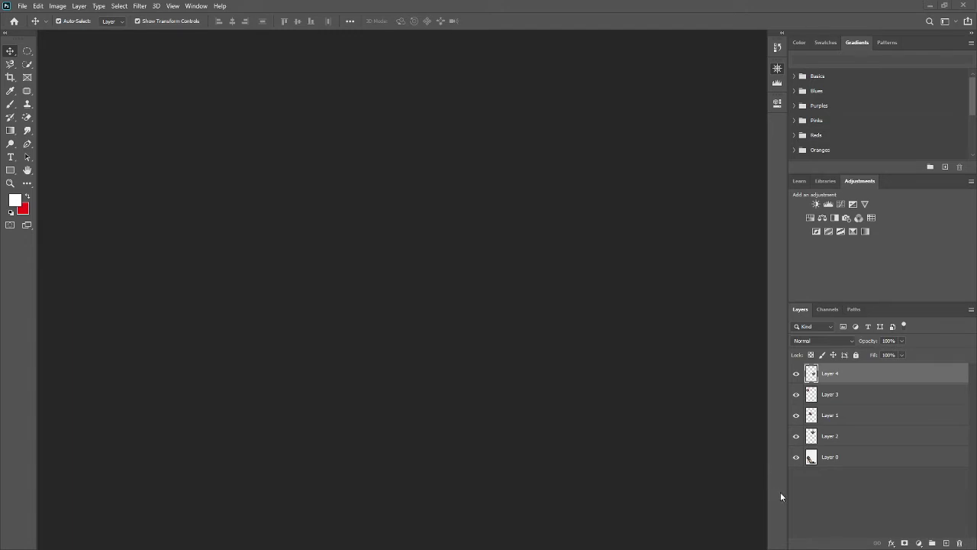
- Add Bevel & Emboss and Inner Shadow styles to Layer 4 and set its blend mode to Darken
{"action": "double_click", "coordinate": [827, 374]}
{"action": "left_click", "coordinate": [814, 374]}
{"action": "key", "text": "h"}
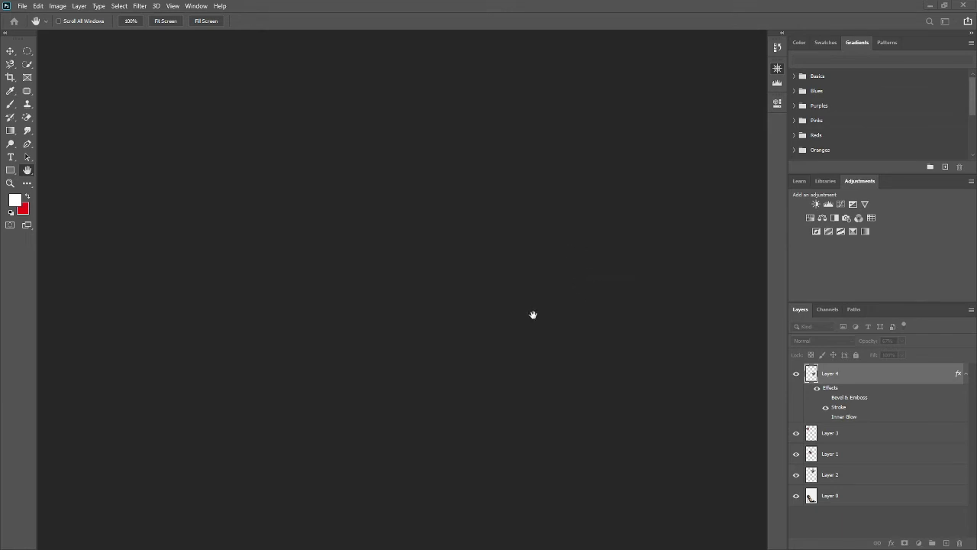
{"action": "key", "text": "shift+alt+b"}
{"action": "key", "text": "shift+alt+k"}
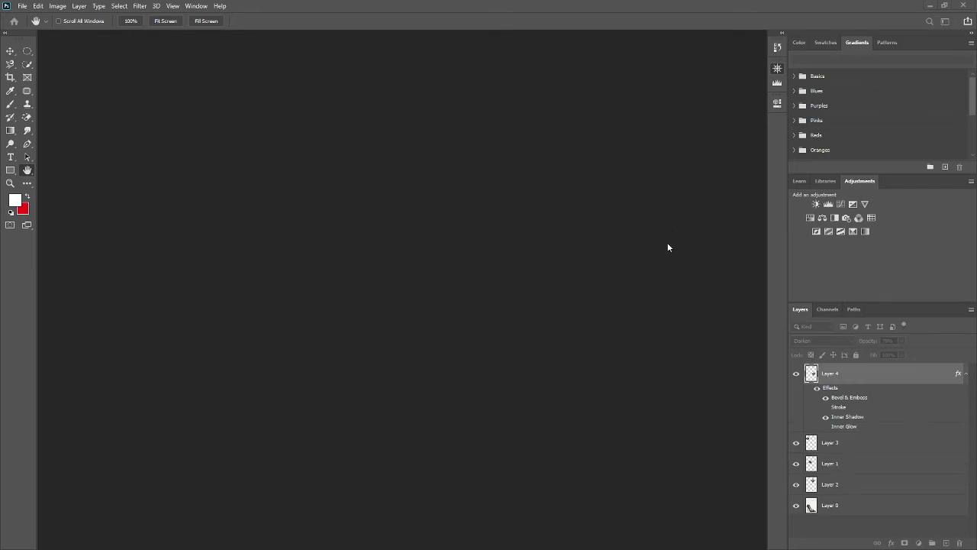
- Turn off Inner Shadow so Layer 4 keeps only Bevel & Emboss, and close Layer Style
{"action": "key", "text": "v"}
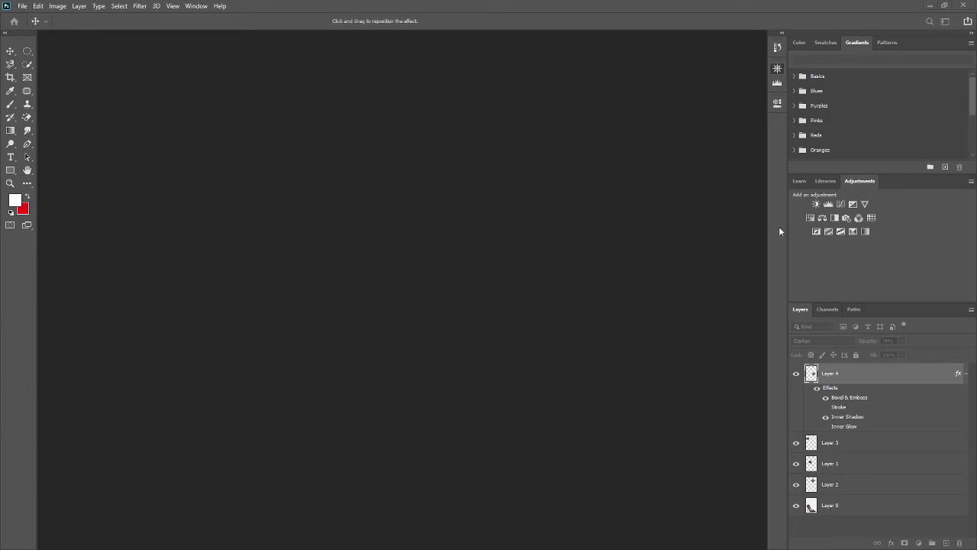
{"action": "key", "text": "ctrl+z"}
{"action": "key", "text": "ctrl+z"}
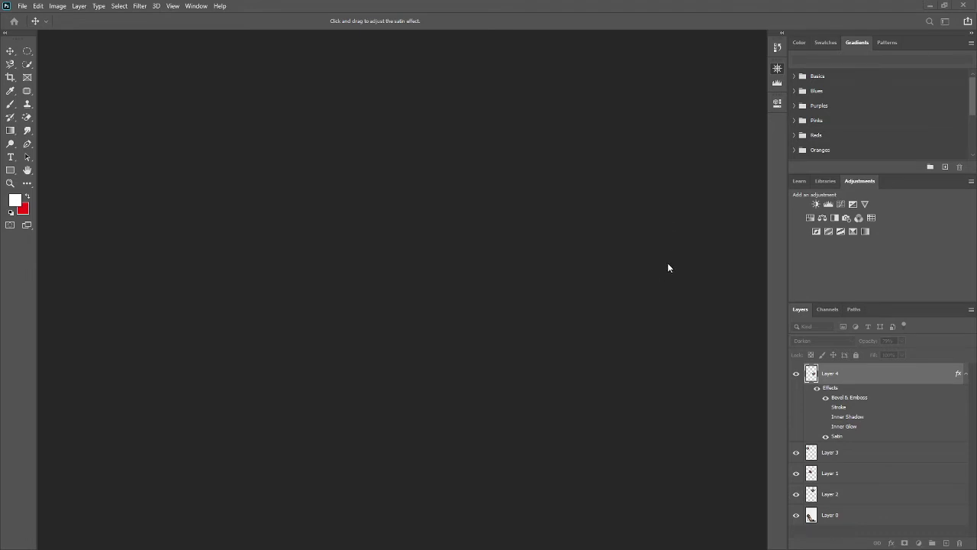
{"action": "key", "text": "h"}
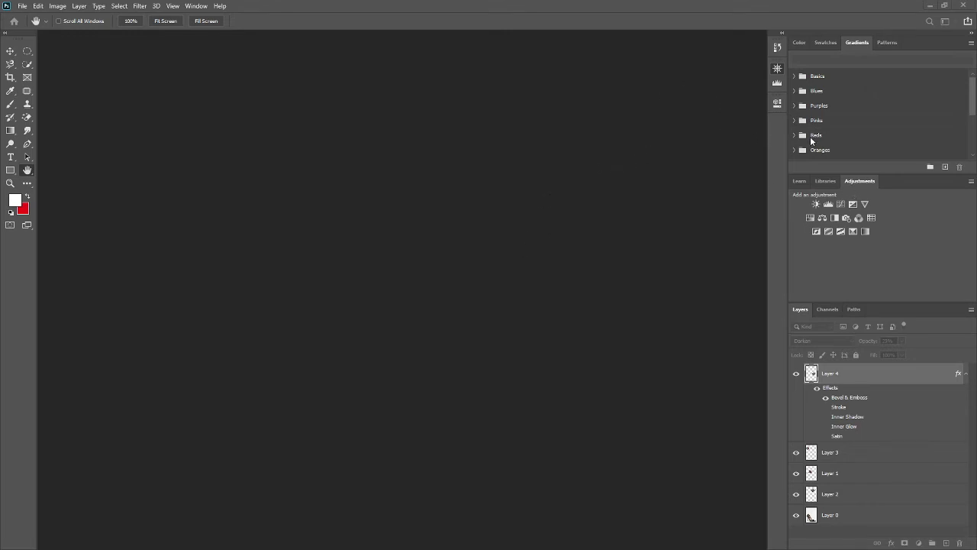
{"action": "key", "text": "Escape"}
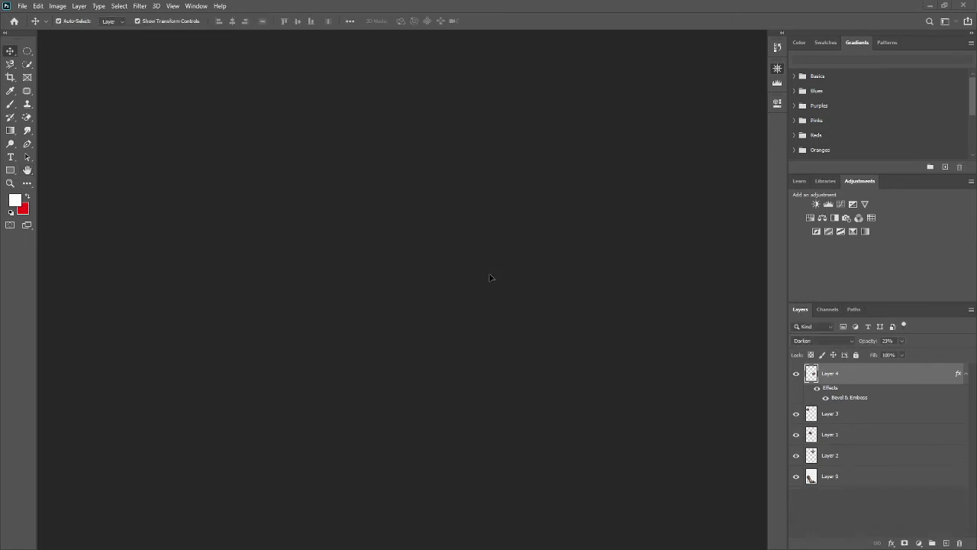
- Reselect Layer 4 on the canvas and set up a new white document for gradient drawing
{"action": "left_click", "coordinate": [550, 371]}
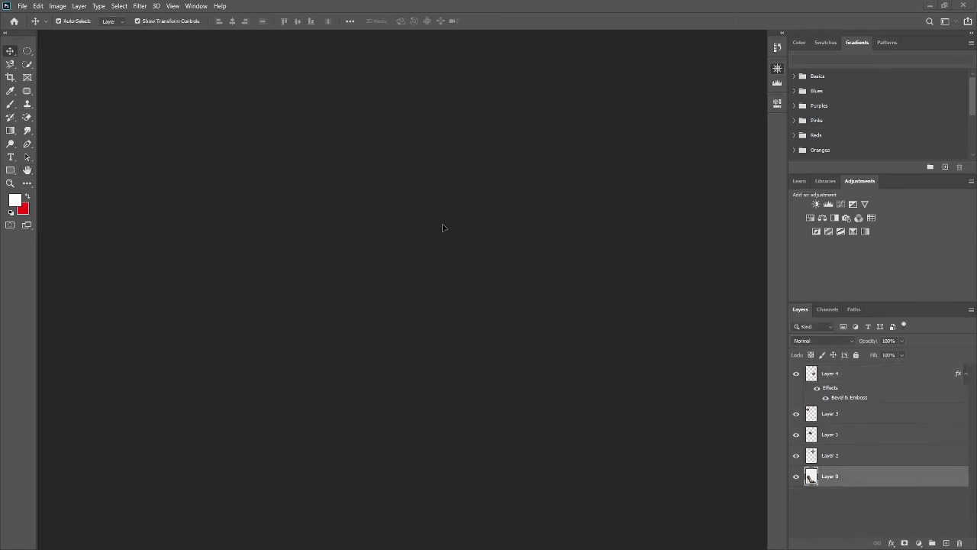
{"action": "left_click", "coordinate": [406, 223]}
{"action": "left_click", "coordinate": [509, 251]}
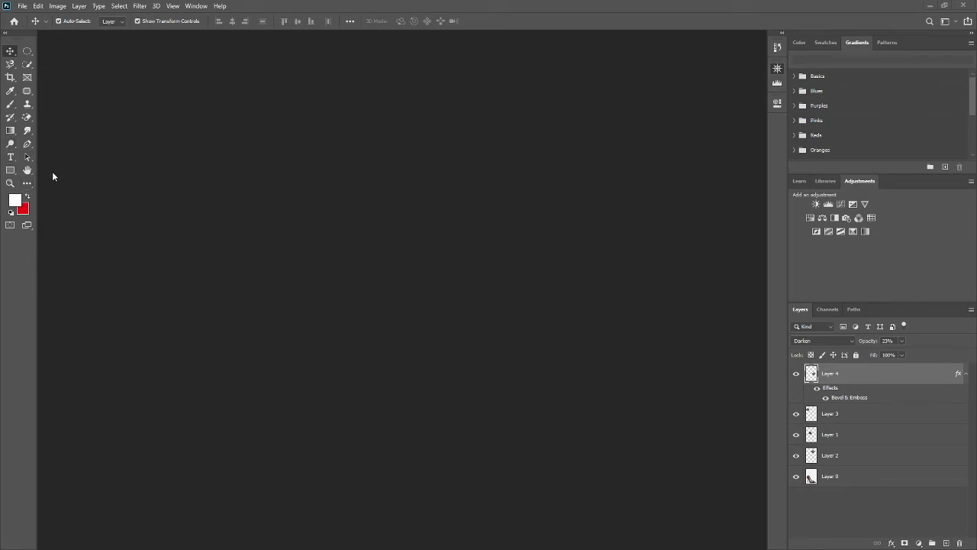
{"action": "left_click", "coordinate": [11, 131]}
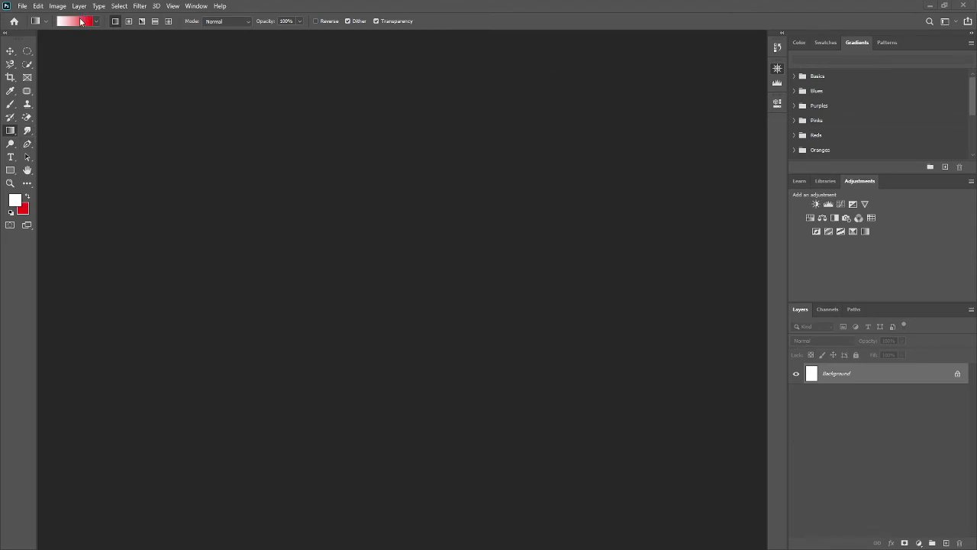
- Fill the new Background with a white-to-red gradient
{"action": "key", "text": "i"}
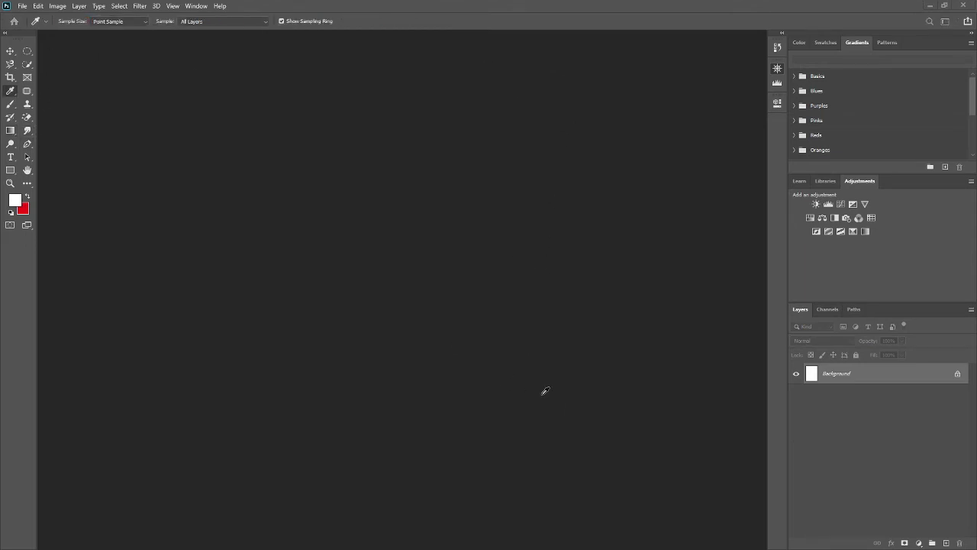
{"action": "key", "text": "g"}
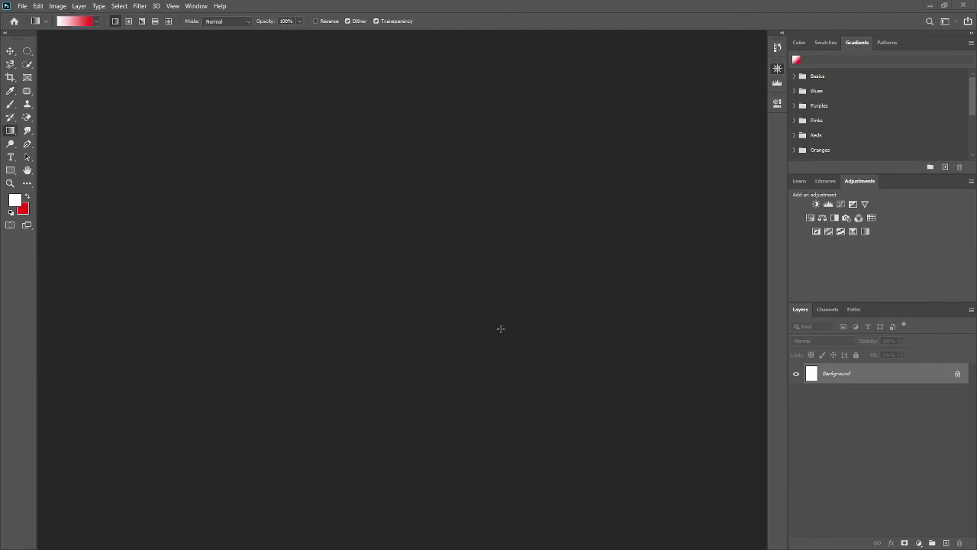
{"action": "left_click_drag", "start_coordinate": [501, 329], "coordinate": [403, 185]}
- Recolour both gradient areas solid teal with the Paint Bucket and close the blank InDesign document
{"action": "key", "text": "shift+g"}
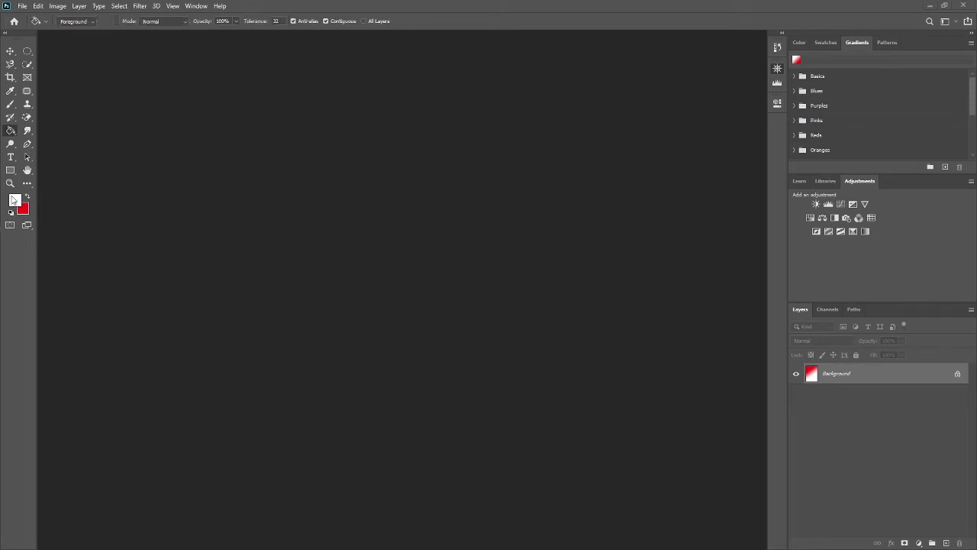
{"action": "key", "text": "i"}
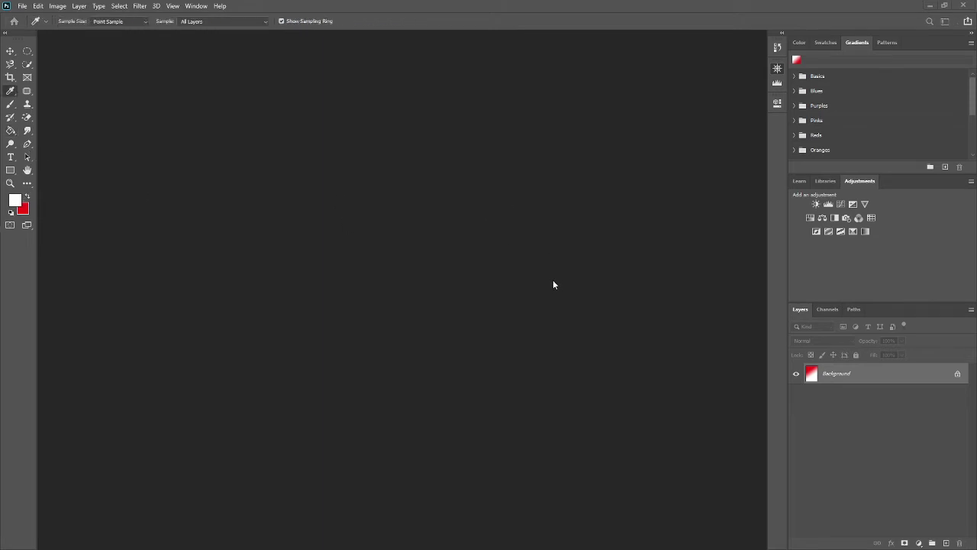
{"action": "key", "text": "g"}
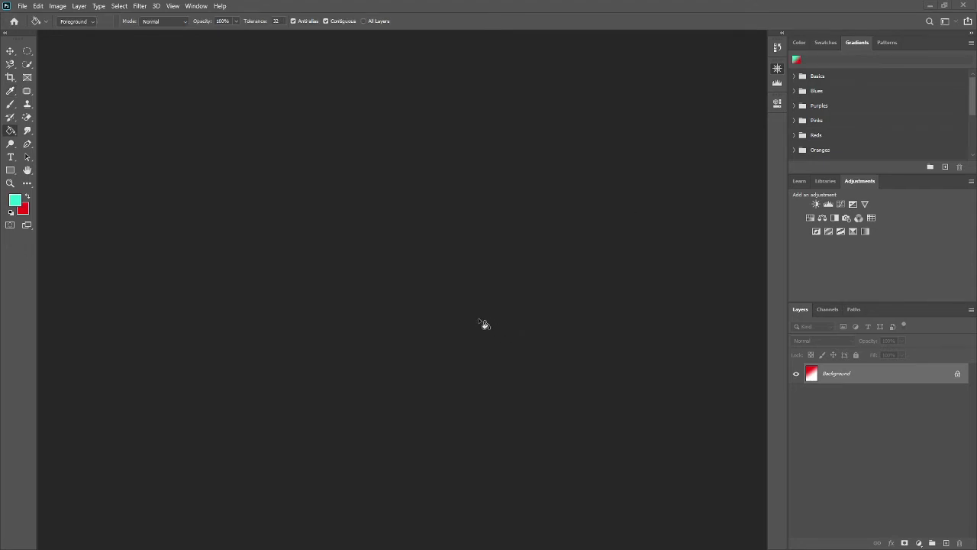
{"action": "left_click", "coordinate": [482, 323]}
{"action": "key", "text": "ctrl+z"}
{"action": "left_click", "coordinate": [488, 267]}
{"action": "left_click", "coordinate": [379, 140]}
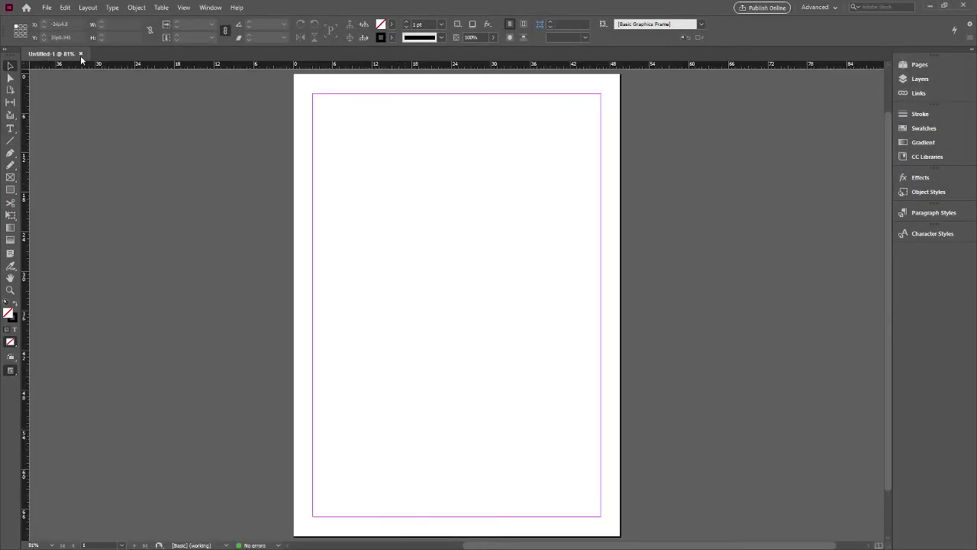
{"action": "left_click", "coordinate": [80, 54]}
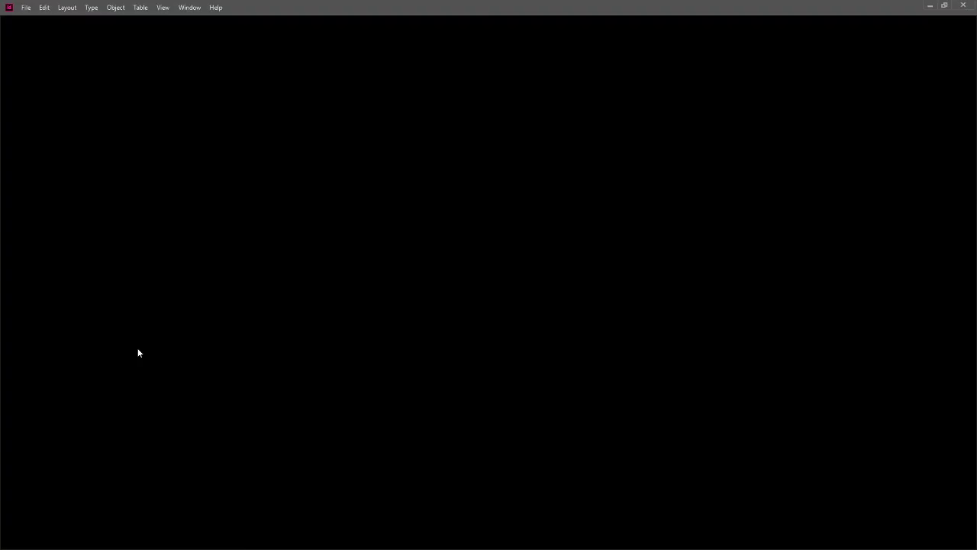
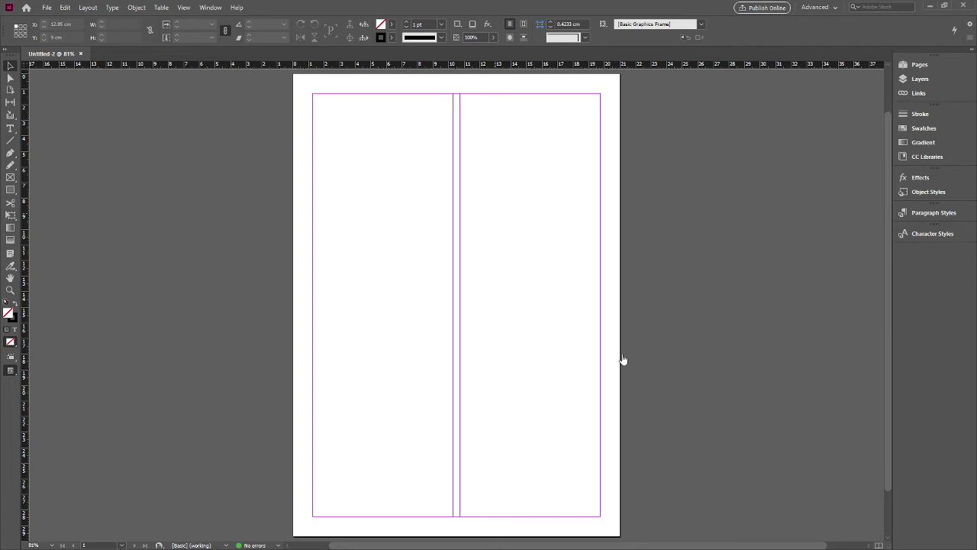
- Create new default documents, ending on a two-column landscape page measured in centimetres
{"action": "key", "text": "ctrl+alt+5"}
{"action": "key", "text": "ctrl+alt+n"}
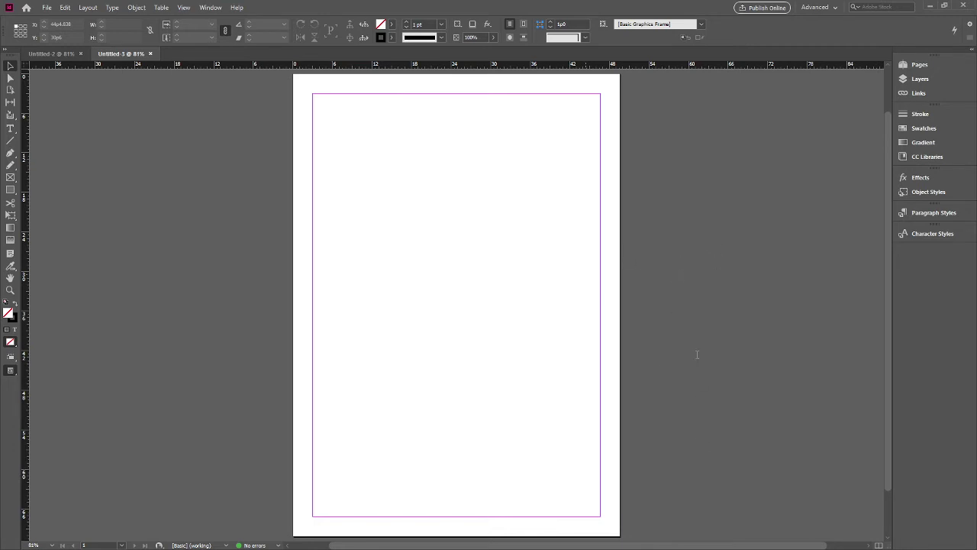
{"action": "key", "text": "ctrl+alt+n"}
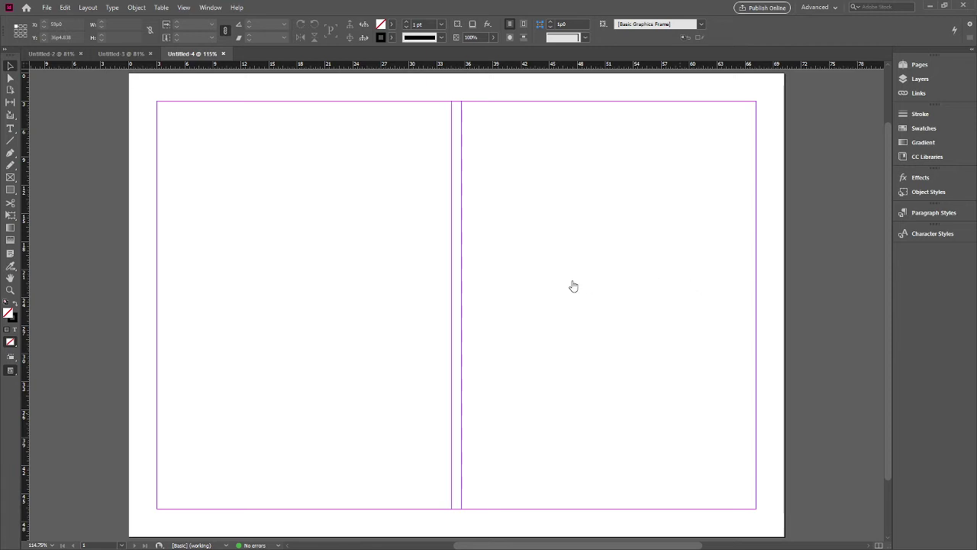
{"action": "key", "text": "ctrl+alt+n"}
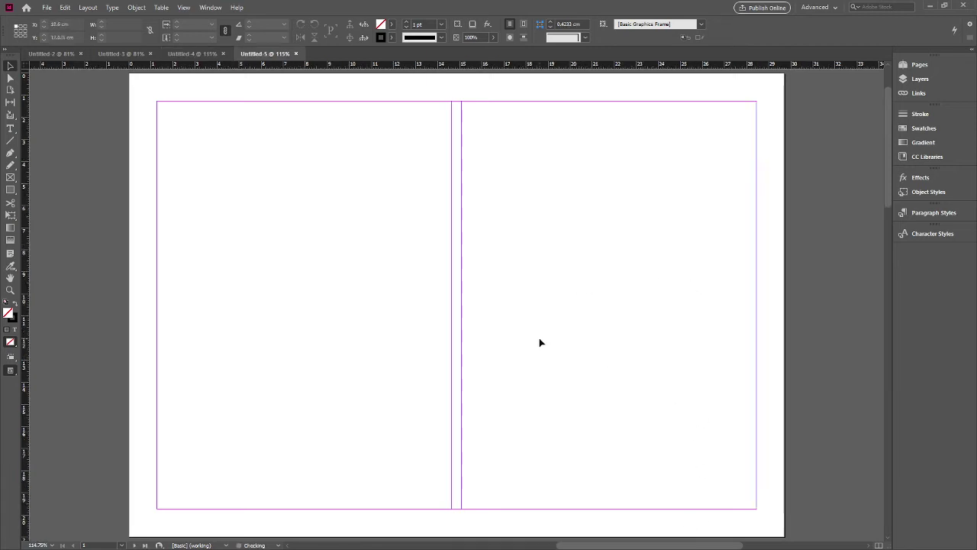
{"action": "scroll", "coordinate": [580, 316], "scroll_direction": "down", "scroll_amount": 5}
{"action": "scroll", "coordinate": [595, 325], "scroll_direction": "down", "scroll_amount": 3}
{"action": "scroll", "coordinate": [603, 336], "scroll_direction": "down", "scroll_amount": 3}
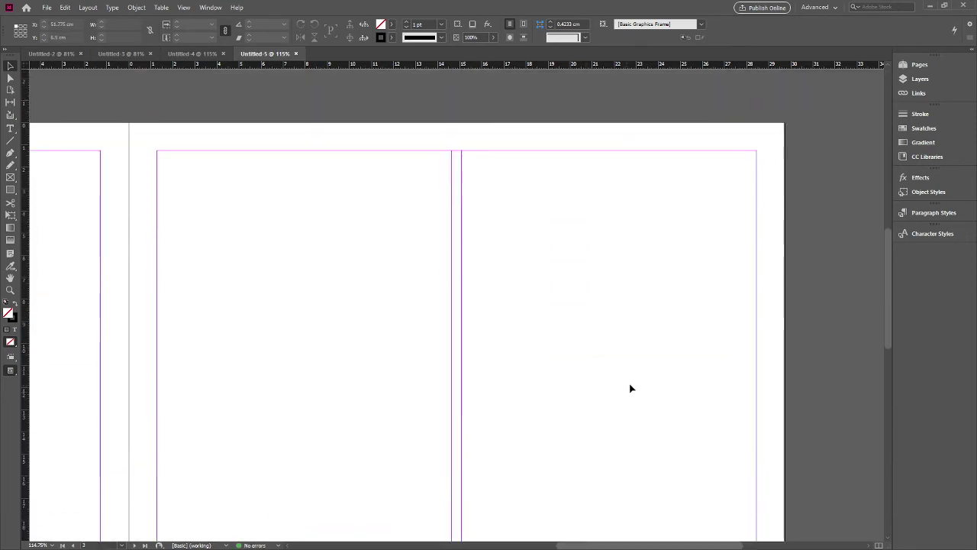
{"action": "scroll", "coordinate": [631, 387], "scroll_direction": "up", "scroll_amount": 2}
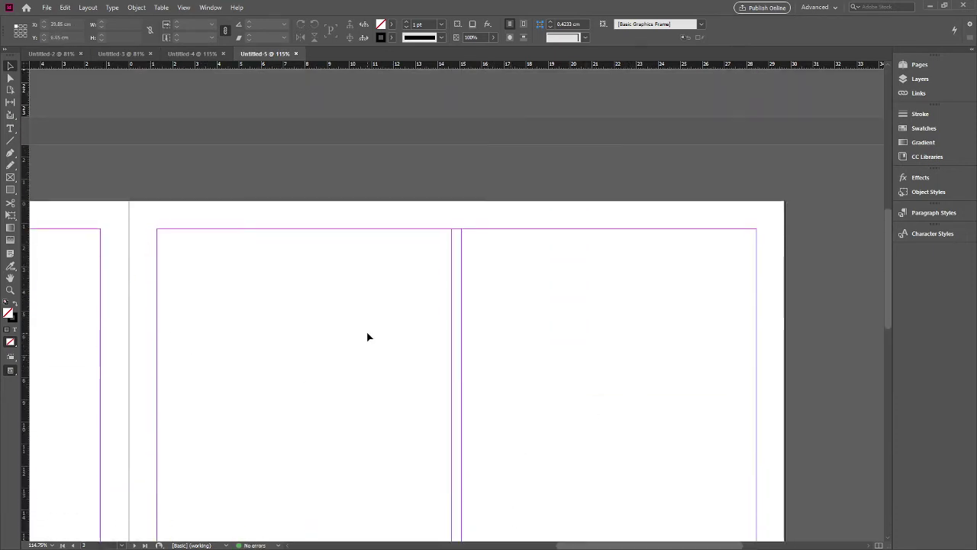
{"action": "scroll", "coordinate": [805, 330], "scroll_direction": "down", "scroll_amount": 5}
{"action": "scroll", "coordinate": [520, 339], "scroll_direction": "down", "scroll_amount": 5}
{"action": "scroll", "coordinate": [191, 336], "scroll_direction": "up", "scroll_amount": 3}
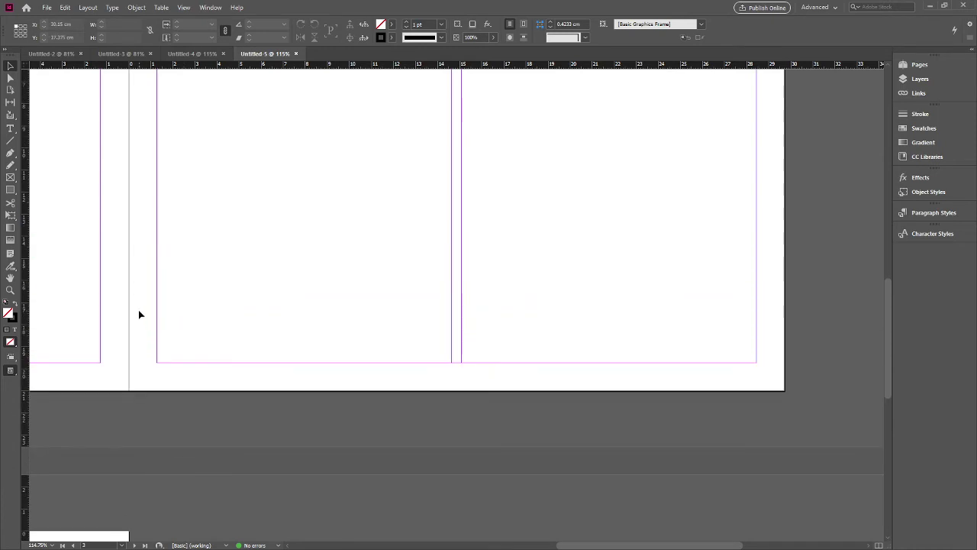
{"action": "scroll", "coordinate": [153, 320], "scroll_direction": "down", "scroll_amount": 7}
{"action": "scroll", "coordinate": [177, 325], "scroll_direction": "up", "scroll_amount": 6}
{"action": "scroll", "coordinate": [306, 297], "scroll_direction": "up", "scroll_amount": 1}
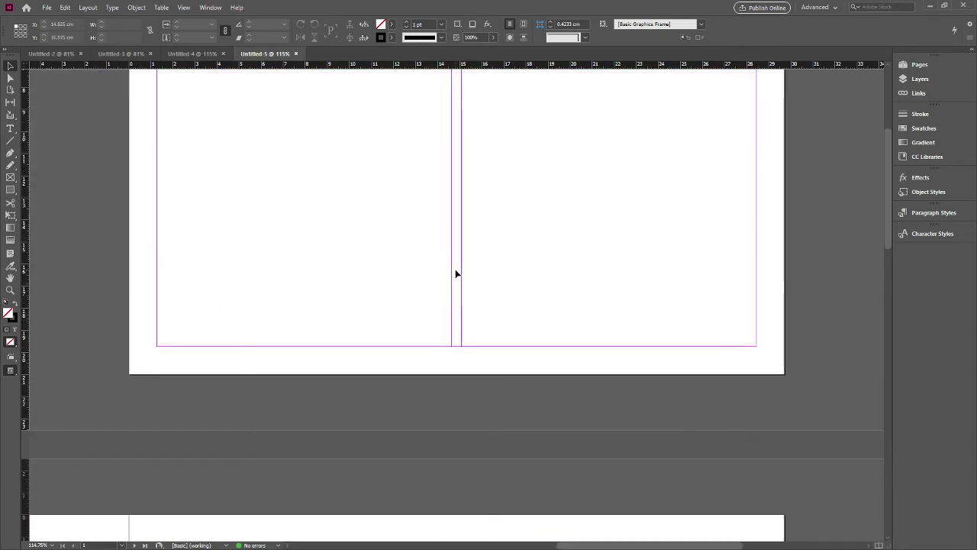
{"action": "scroll", "coordinate": [366, 290], "scroll_direction": "down", "scroll_amount": 7}
{"action": "scroll", "coordinate": [158, 290], "scroll_direction": "down", "scroll_amount": 5}
{"action": "scroll", "coordinate": [138, 306], "scroll_direction": "down", "scroll_amount": 9}
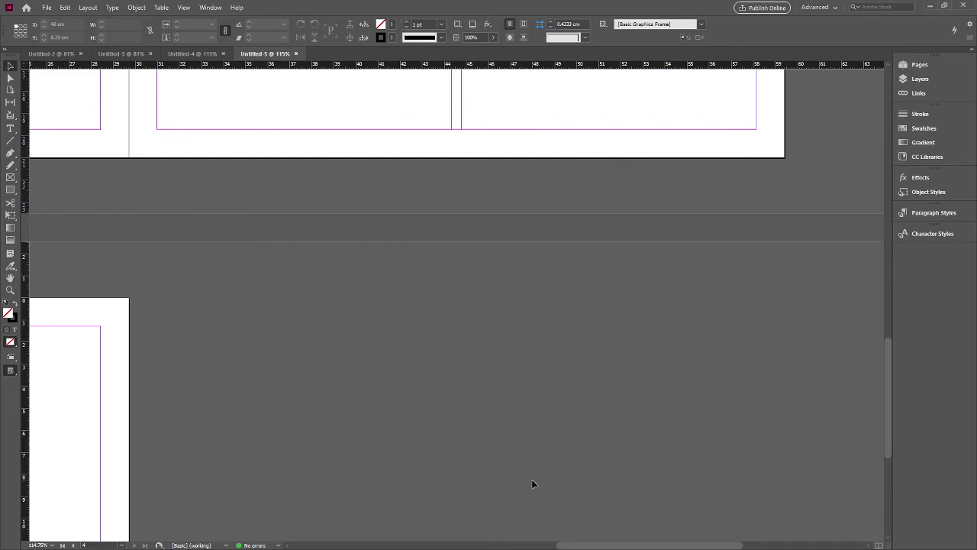
{"action": "key", "text": "ctrl+0"}
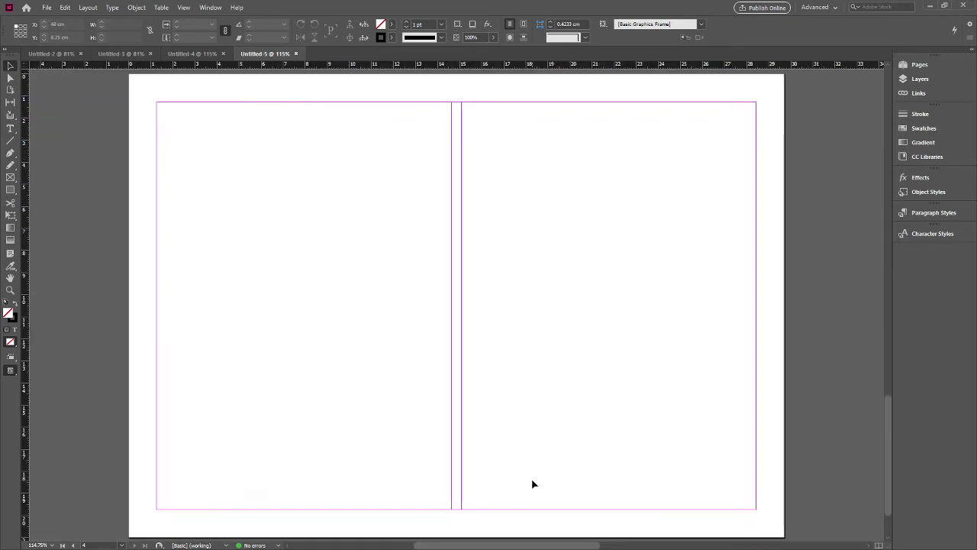
{"action": "scroll", "coordinate": [533, 483], "scroll_direction": "up", "scroll_amount": 5}
{"action": "scroll", "coordinate": [530, 480], "scroll_direction": "up", "scroll_amount": 3}
{"action": "scroll", "coordinate": [589, 438], "scroll_direction": "up", "scroll_amount": 2}
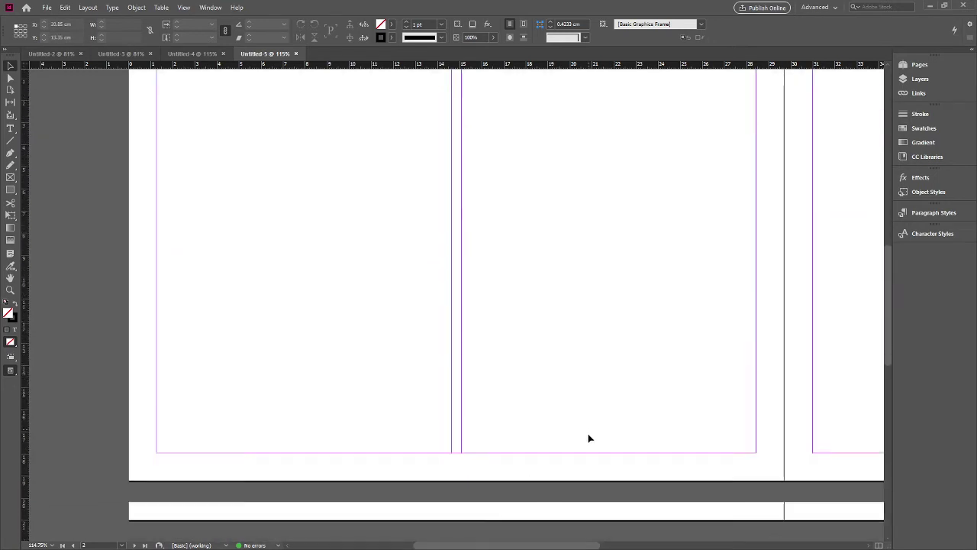
{"action": "scroll", "coordinate": [588, 438], "scroll_direction": "down", "scroll_amount": 1}
{"action": "scroll", "coordinate": [839, 420], "scroll_direction": "down", "scroll_amount": 2}
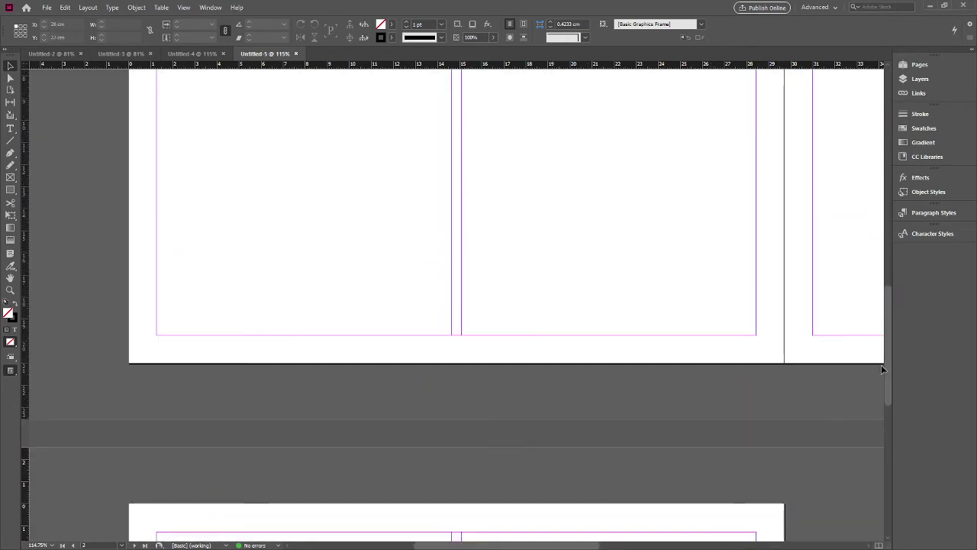
{"action": "left_click_drag", "start_coordinate": [888, 364], "coordinate": [894, 346]}
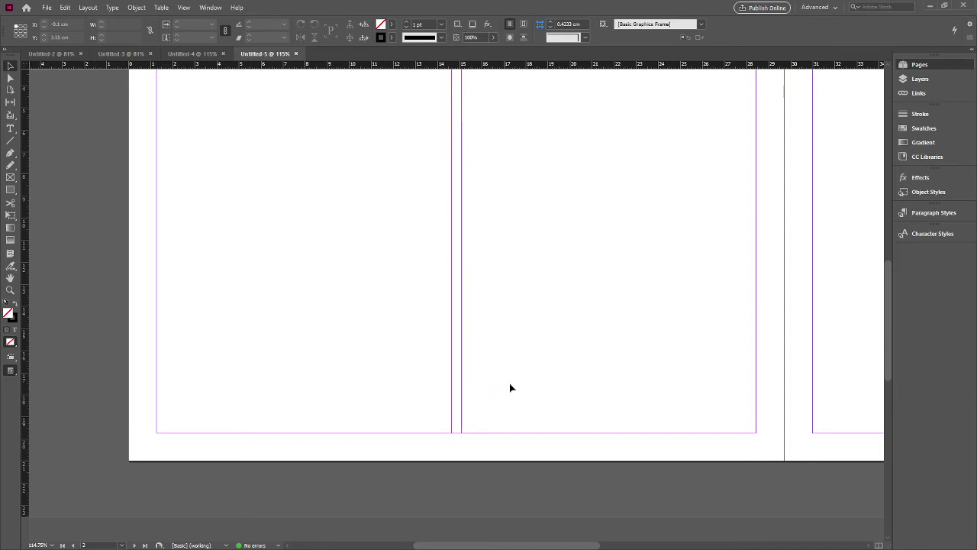
{"action": "key", "text": "ctrl+shift+p"}
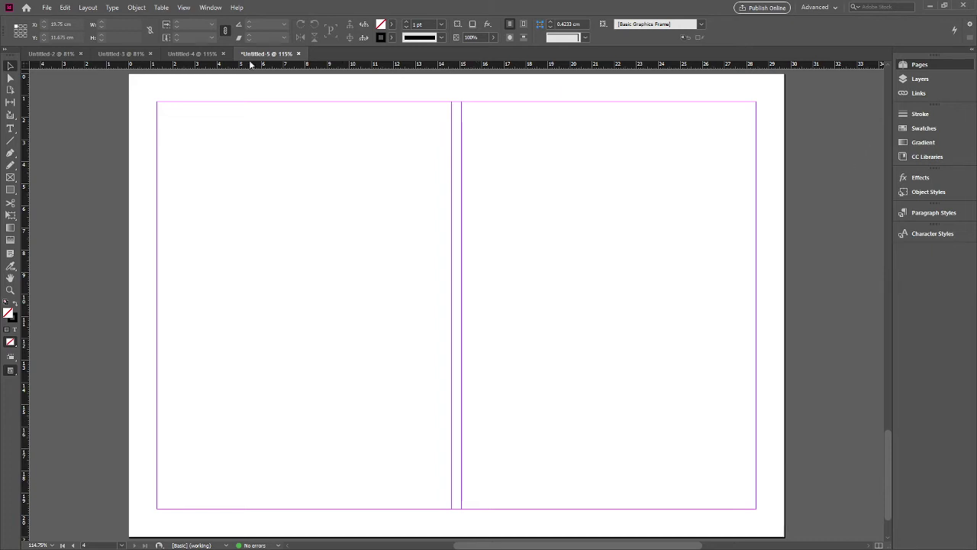
- Close Untitled-5, Untitled-4 and Untitled-3 without saving, leaving only Untitled-2 open
{"action": "left_click", "coordinate": [299, 54]}
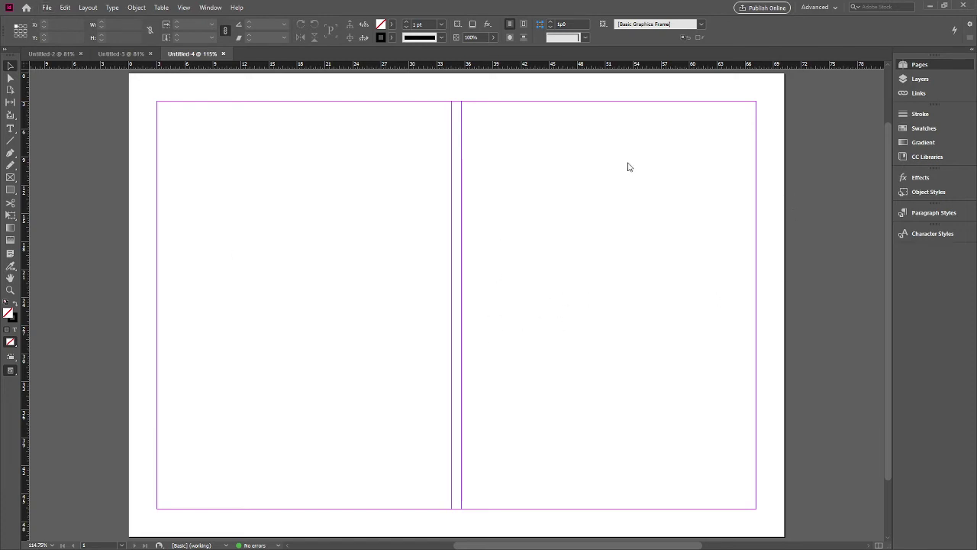
{"action": "left_click", "coordinate": [542, 384]}
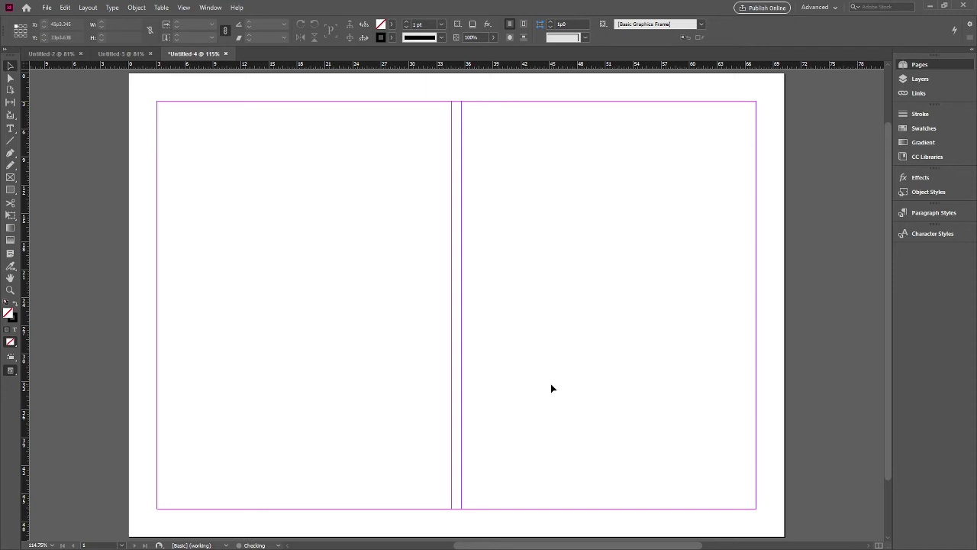
{"action": "left_click", "coordinate": [225, 54]}
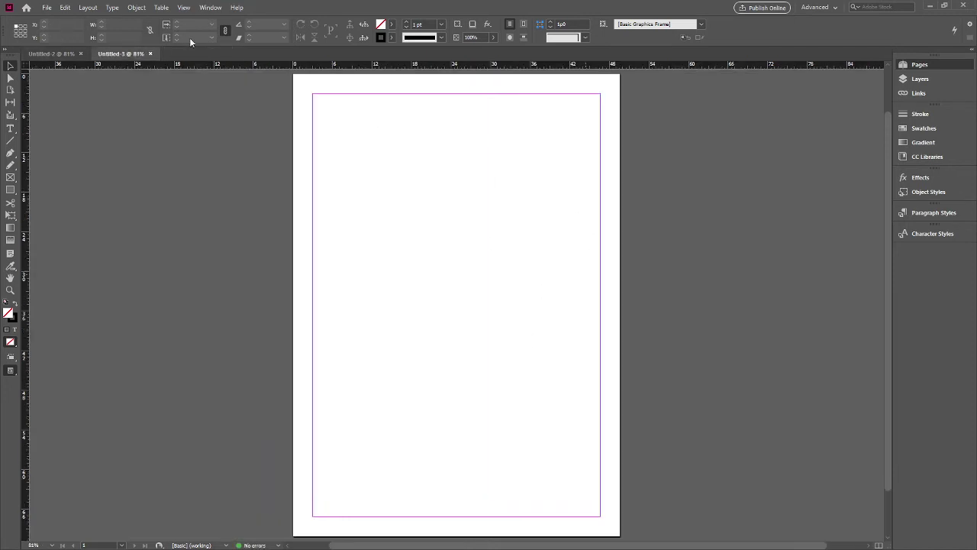
{"action": "left_click", "coordinate": [150, 53]}
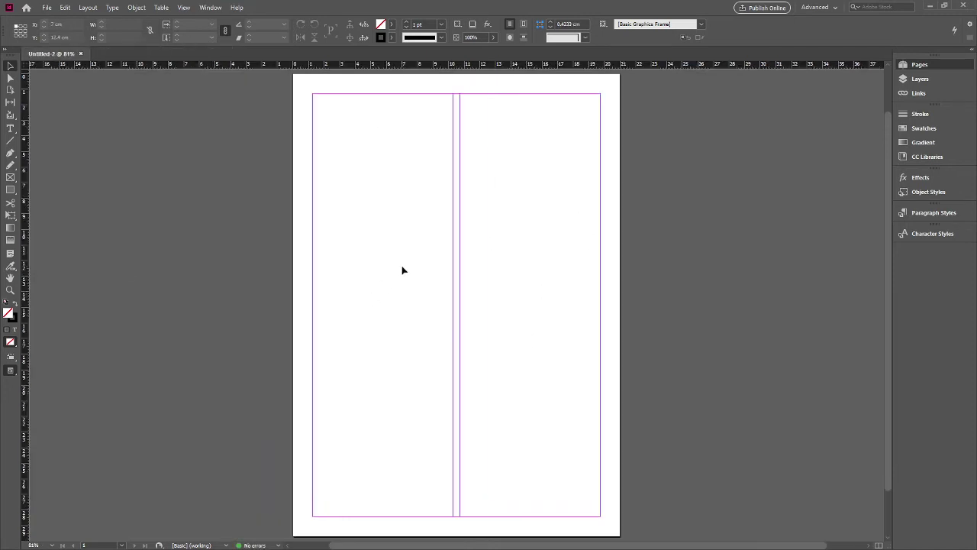
{"action": "scroll", "coordinate": [458, 267], "scroll_direction": "down", "scroll_amount": 2}
{"action": "scroll", "coordinate": [782, 145], "scroll_direction": "up", "scroll_amount": 3}
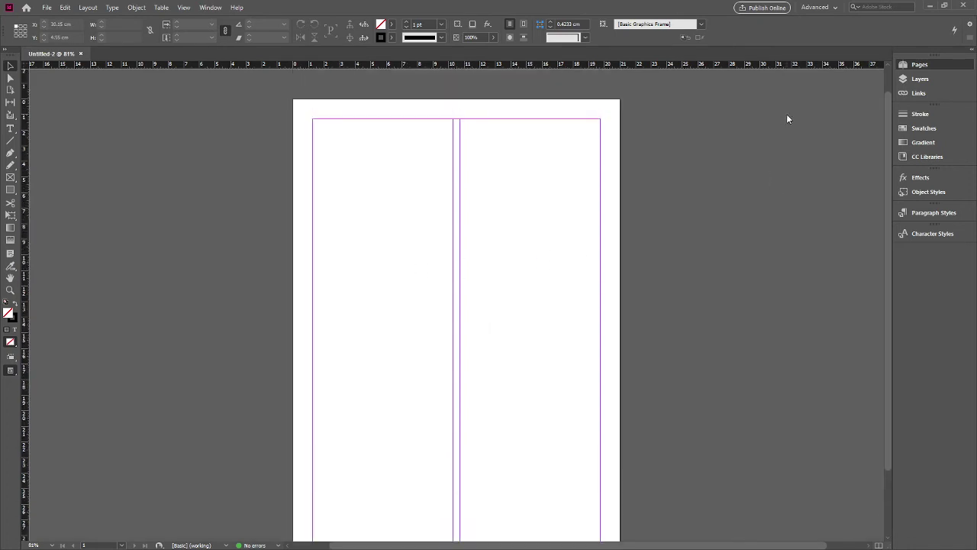
{"action": "scroll", "coordinate": [748, 161], "scroll_direction": "down", "scroll_amount": 3}
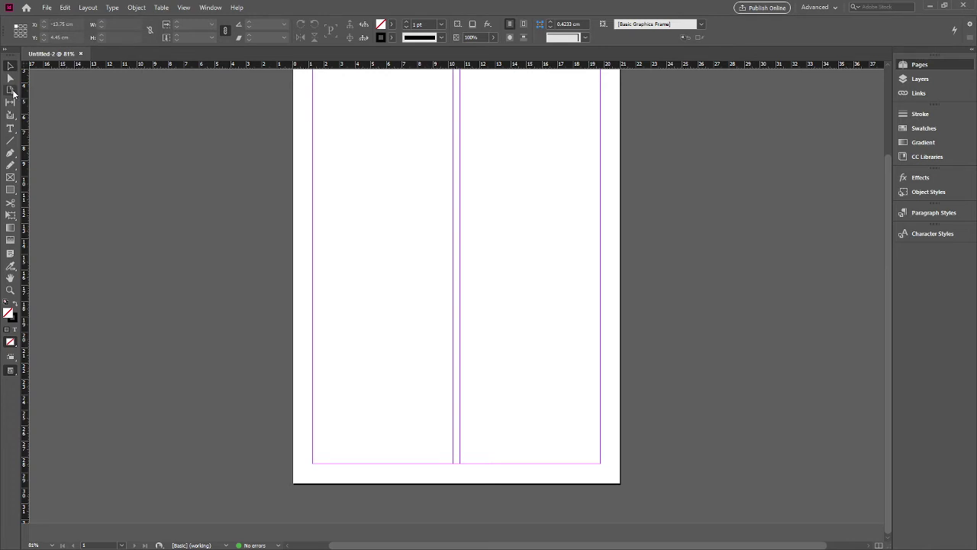
{"action": "left_click", "coordinate": [11, 91]}
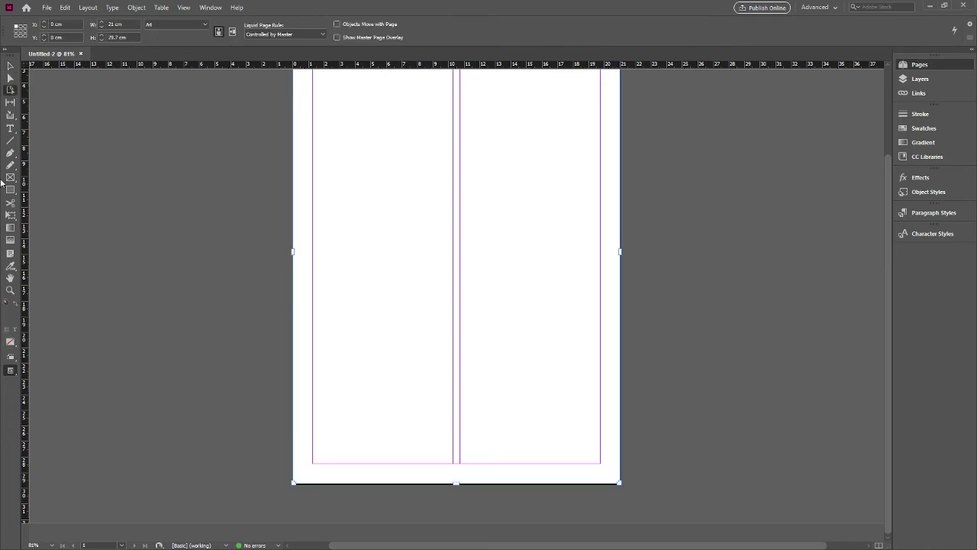
{"action": "left_click", "coordinate": [11, 128]}
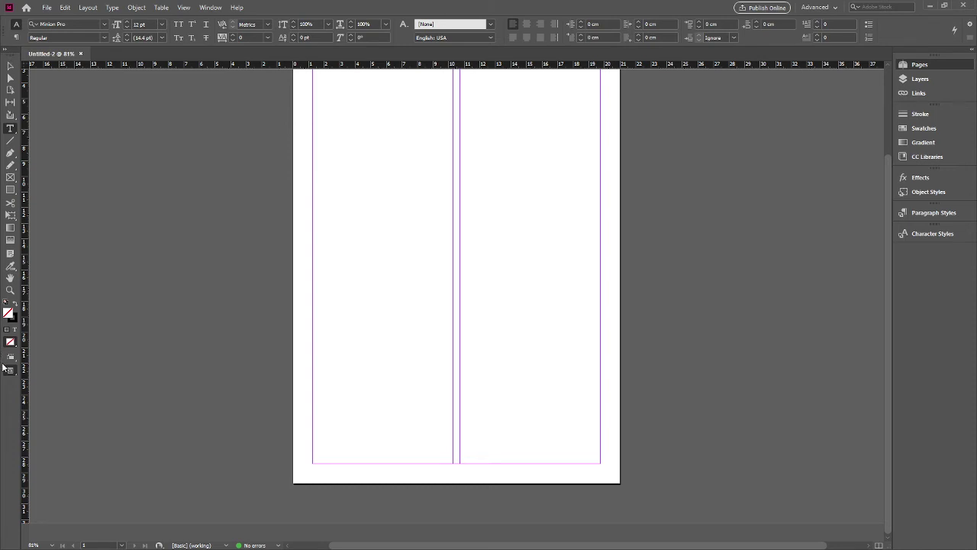
{"action": "left_click", "coordinate": [209, 8]}
{"action": "left_click", "coordinate": [209, 9]}
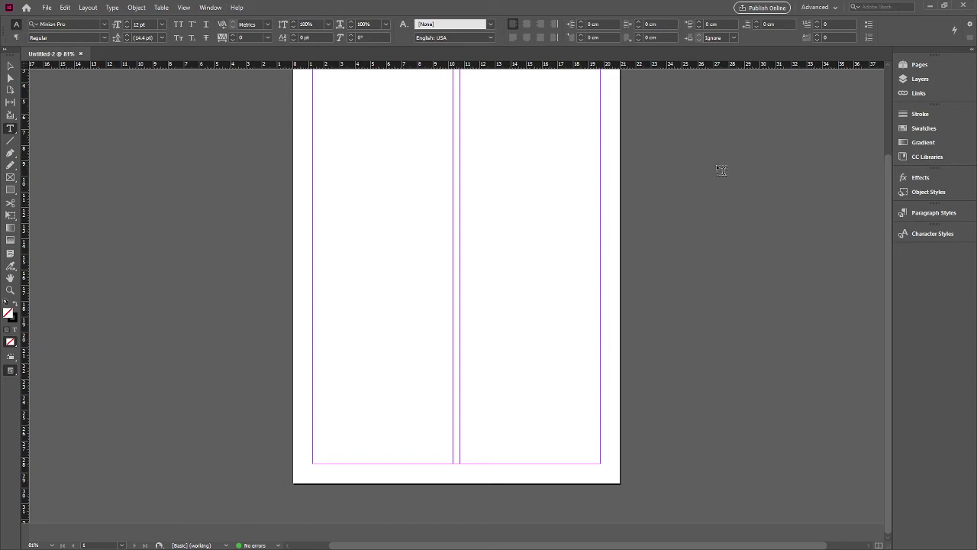
{"action": "scroll", "coordinate": [722, 170], "scroll_direction": "up", "scroll_amount": 3}
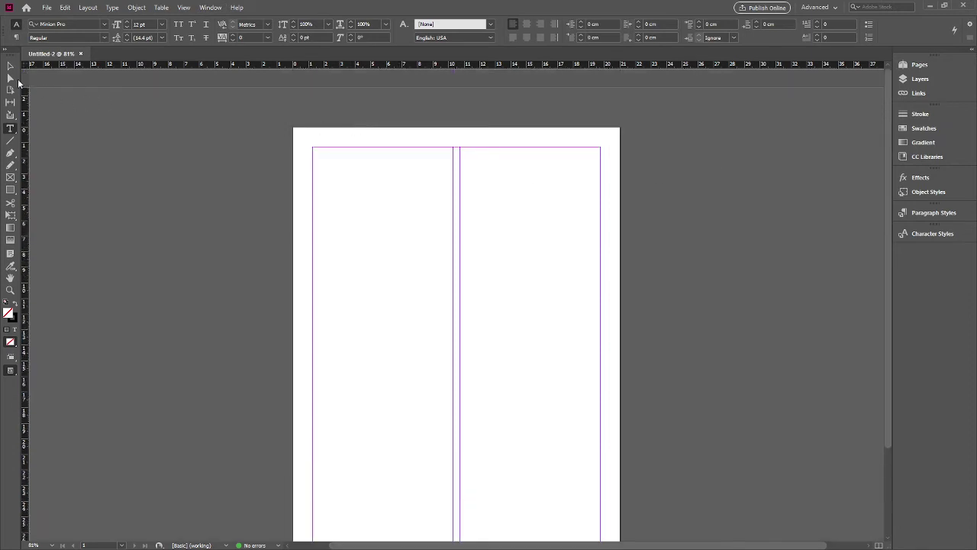
{"action": "left_click", "coordinate": [4, 50]}
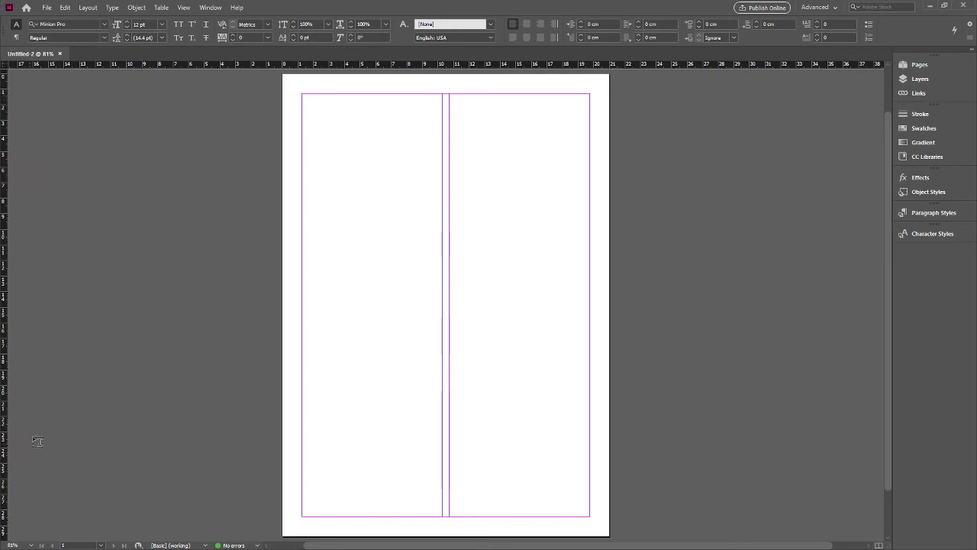
{"action": "left_click_drag", "start_coordinate": [920, 64], "coordinate": [882, 142]}
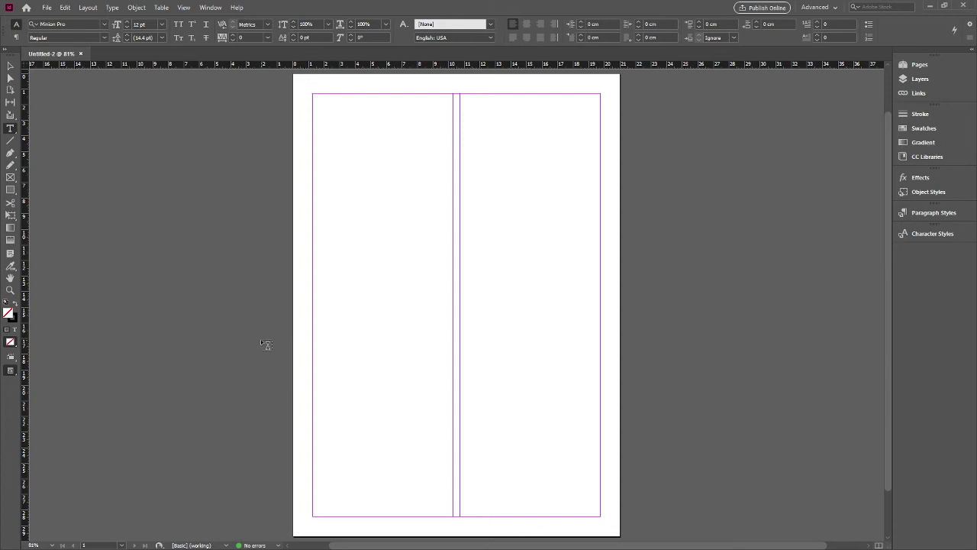
{"action": "left_click", "coordinate": [14, 190]}
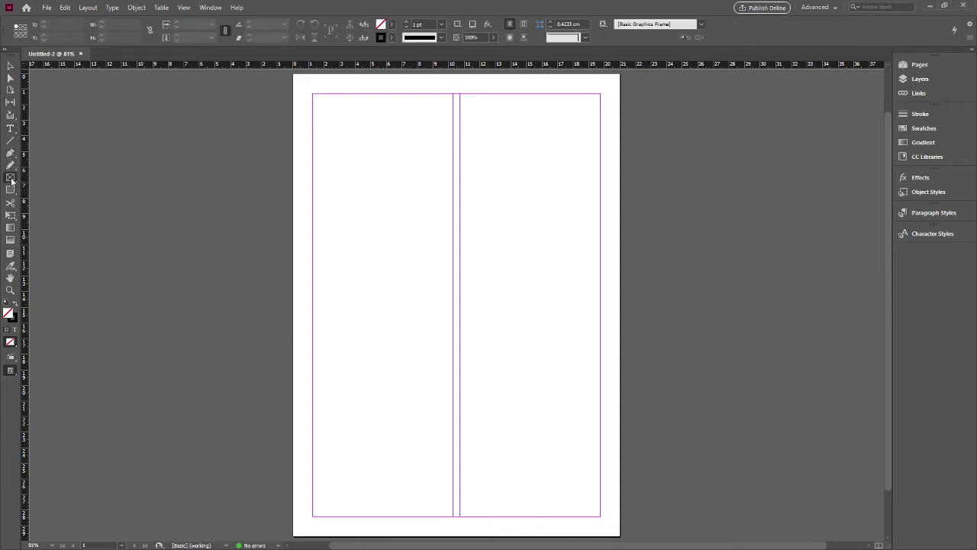
- Add practice frames: a text frame reading 'jdslhsldvhsld' and a rectangle frame holding 'ldsctnbbmnfd'
{"action": "left_click", "coordinate": [11, 128]}
{"action": "left_click_drag", "start_coordinate": [347, 214], "coordinate": [428, 266]}
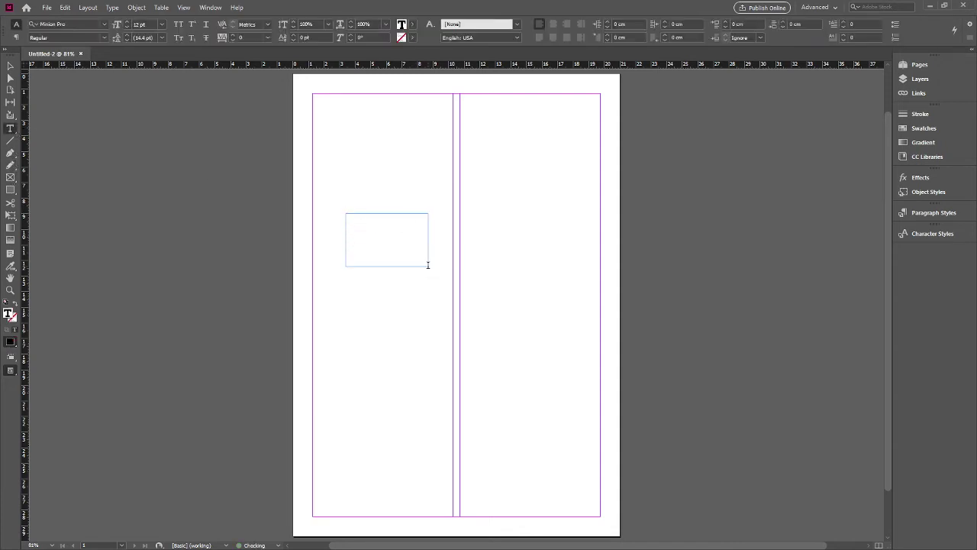
{"action": "type", "text": "jdslhsldvhsld"}
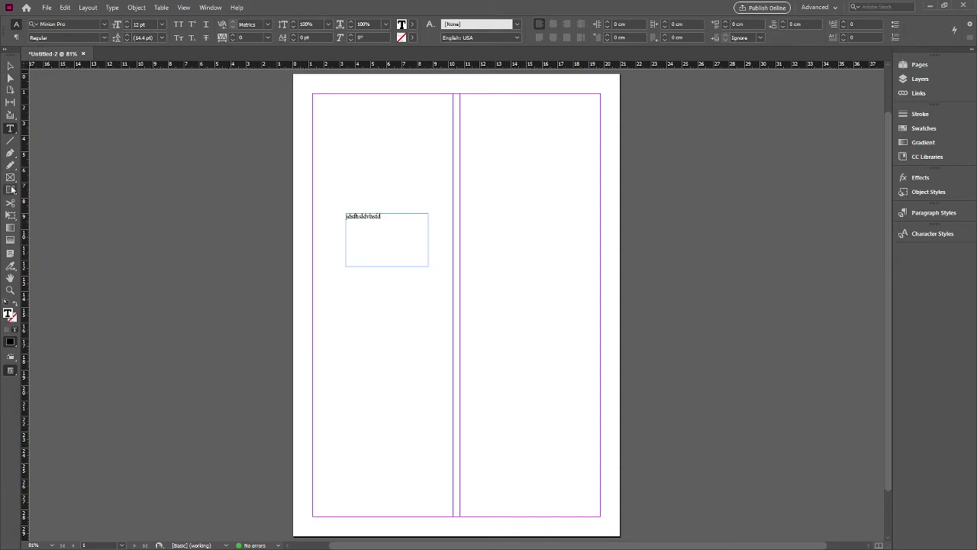
{"action": "left_click", "coordinate": [11, 189]}
{"action": "left_click_drag", "start_coordinate": [319, 313], "coordinate": [417, 377]}
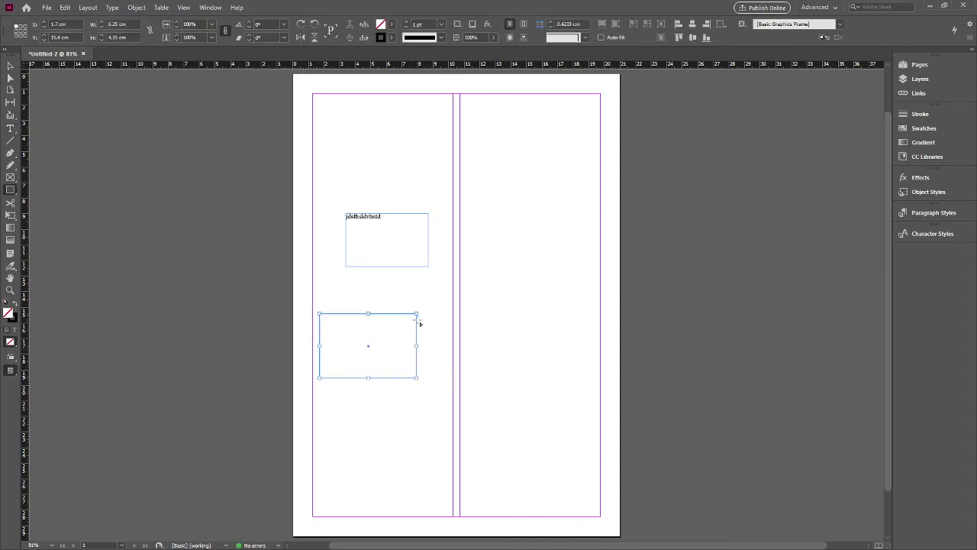
{"action": "key", "text": "ctrl+shift+a"}
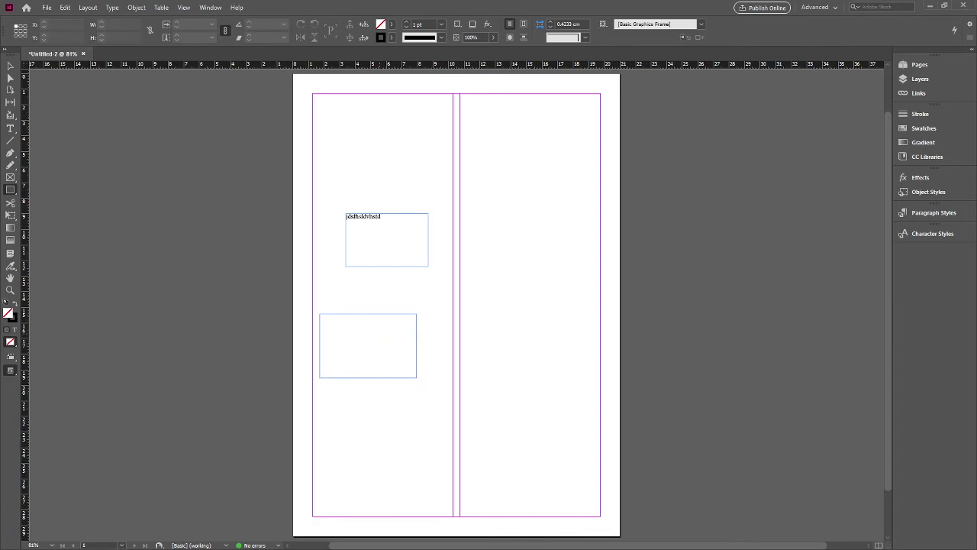
{"action": "left_click", "coordinate": [10, 128]}
{"action": "left_click", "coordinate": [330, 324]}
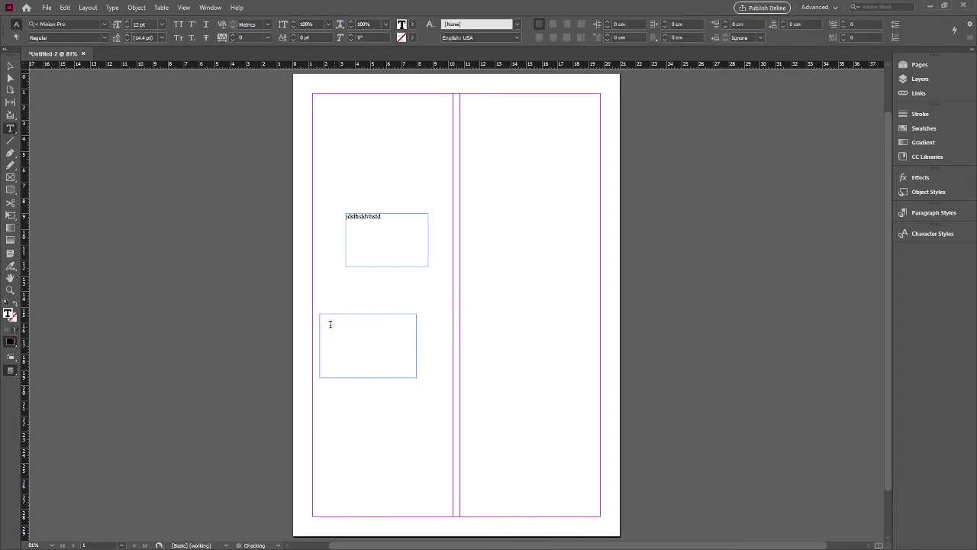
{"action": "type", "text": "vldsctnbbmnfd"}
- Draw a placeholder frame in the right column, then select all three frames and delete them
{"action": "left_click", "coordinate": [10, 177]}
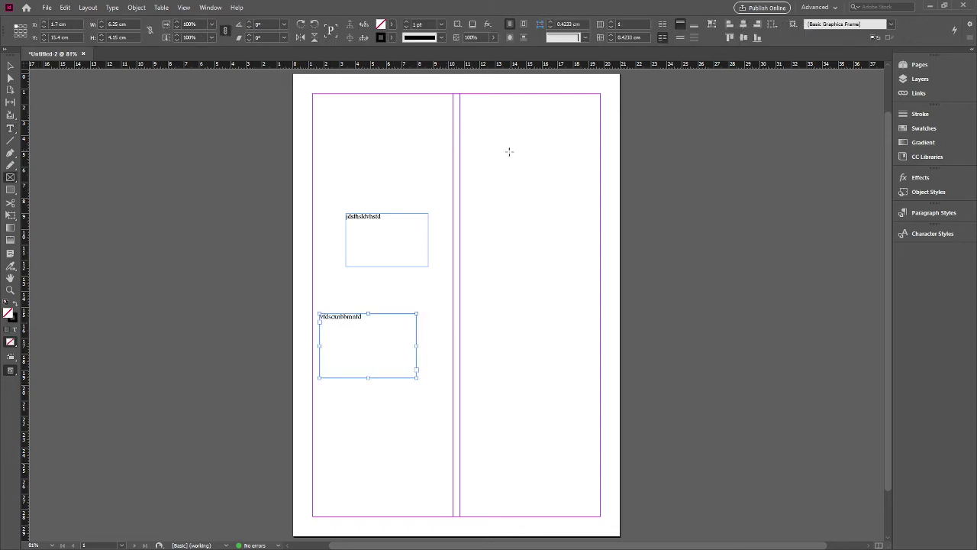
{"action": "left_click_drag", "start_coordinate": [476, 152], "coordinate": [564, 262]}
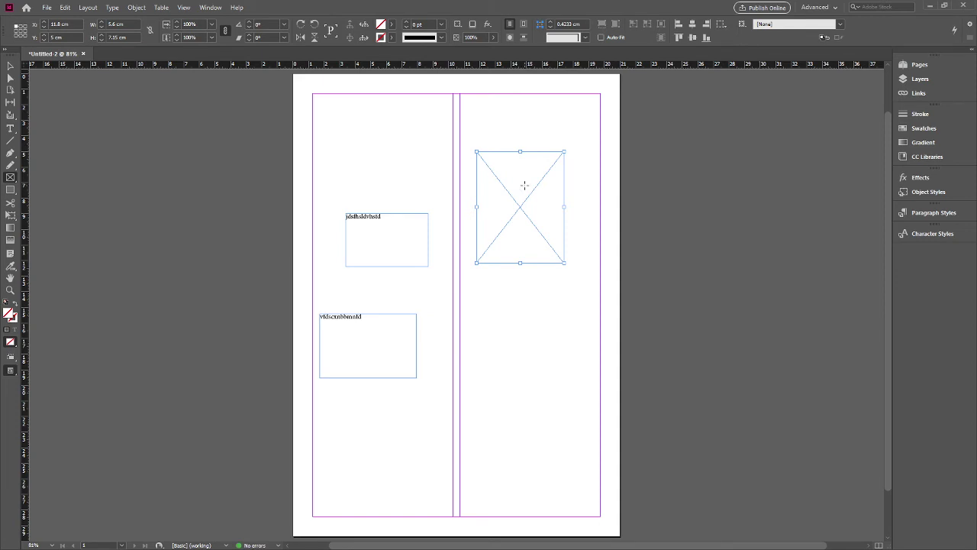
{"action": "left_click", "coordinate": [10, 66]}
{"action": "mouse_move", "coordinate": [218, 126]}
{"action": "left_mouse_down"}
{"action": "mouse_move", "coordinate": [633, 381]}
{"action": "mouse_move", "coordinate": [622, 375]}
{"action": "left_mouse_up"}
{"action": "left_click", "coordinate": [379, 148]}
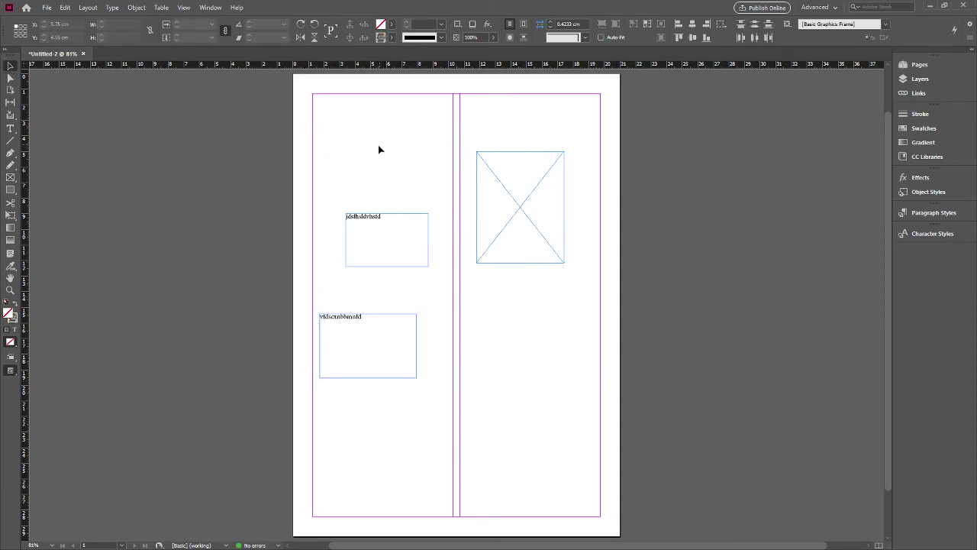
{"action": "left_click_drag", "start_coordinate": [301, 138], "coordinate": [615, 427]}
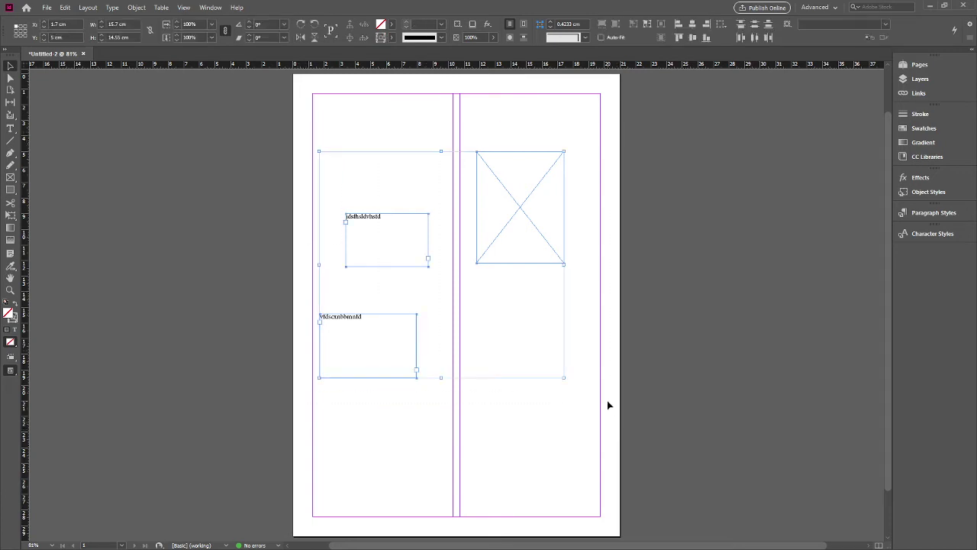
{"action": "key", "text": "Delete"}
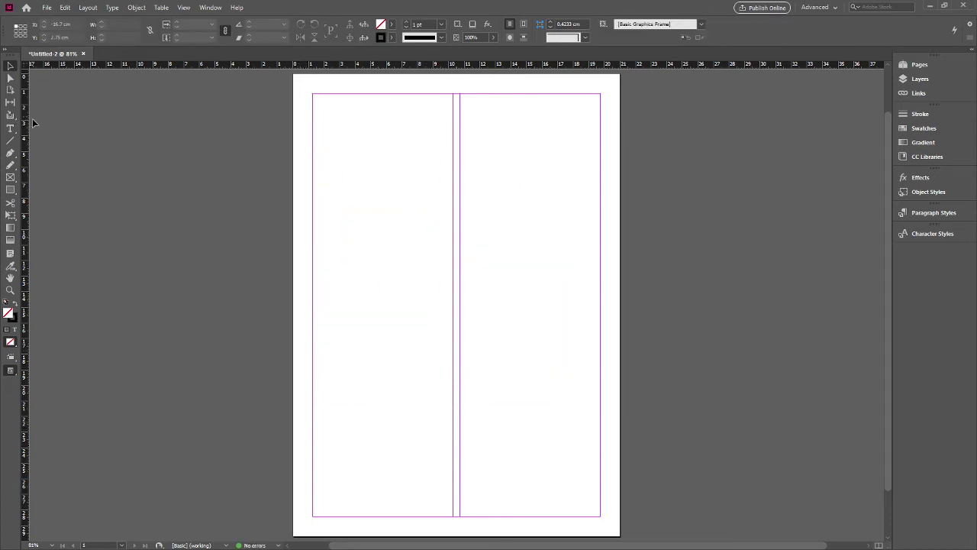
- Draw a full-width header frame, a large two-column body frame, and a thin band with small box
{"action": "left_click", "coordinate": [10, 178]}
{"action": "left_click_drag", "start_coordinate": [313, 93], "coordinate": [601, 176]}
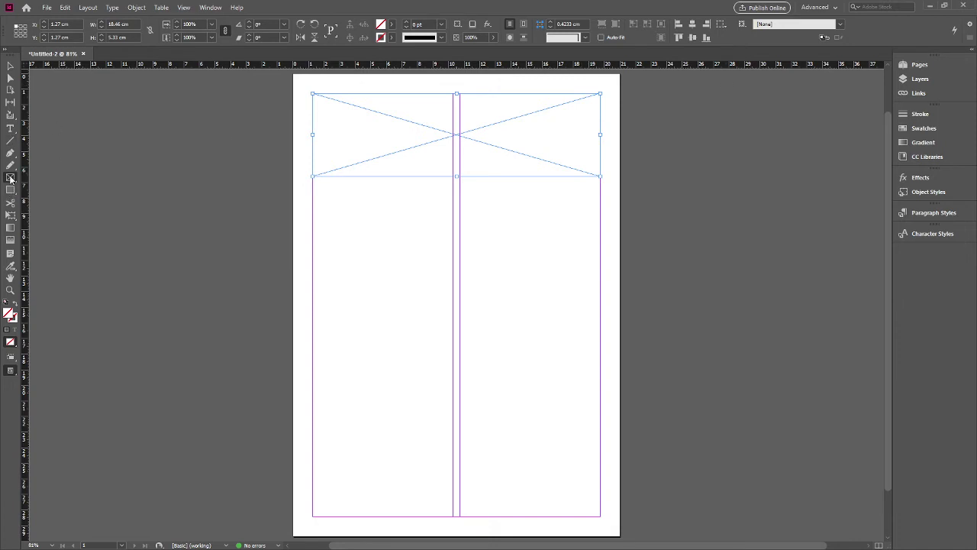
{"action": "left_click", "coordinate": [10, 178]}
{"action": "left_click_drag", "start_coordinate": [313, 238], "coordinate": [601, 434]}
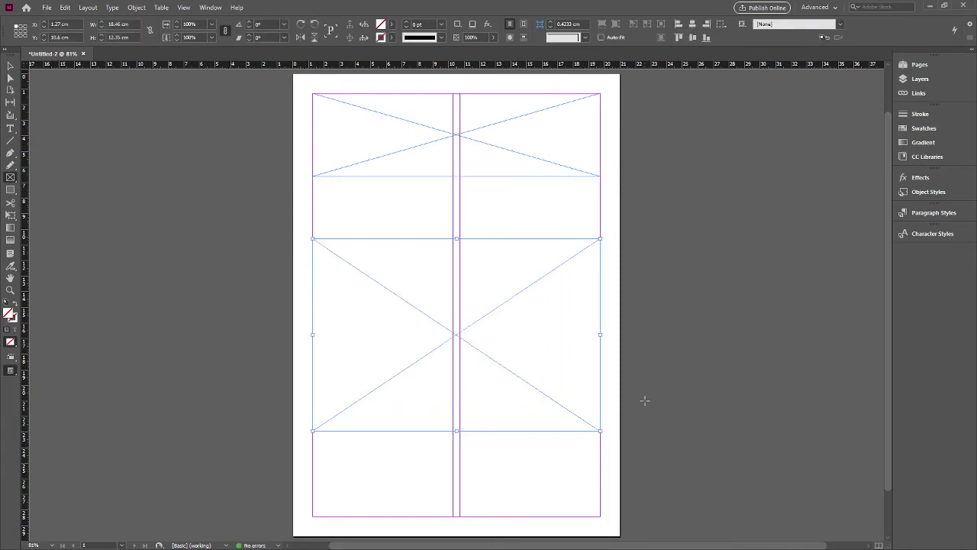
{"action": "left_click", "coordinate": [10, 189]}
{"action": "left_click_drag", "start_coordinate": [313, 198], "coordinate": [600, 237]}
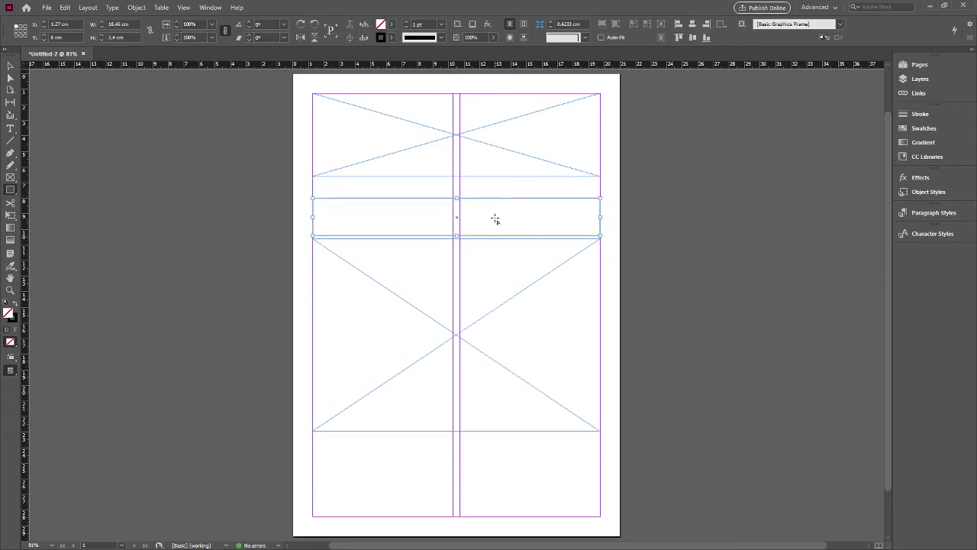
{"action": "scroll", "coordinate": [395, 211], "scroll_direction": "up", "scroll_amount": 1}
{"action": "left_click_drag", "start_coordinate": [415, 237], "coordinate": [441, 250]}
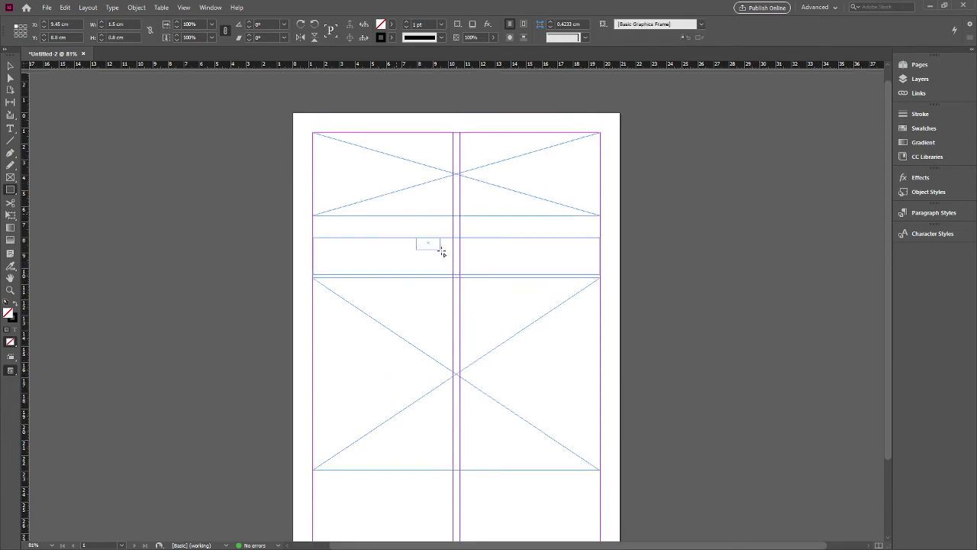
{"action": "key", "text": "ctrl+shift+a"}
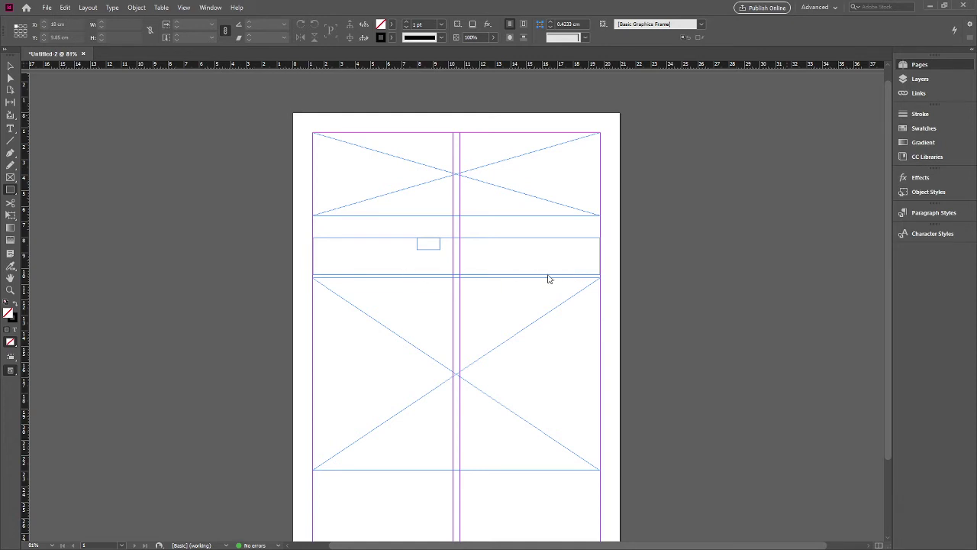
- Add a second page, then return to page 1 and select the header frame
{"action": "key", "text": "ctrl+shift+p"}
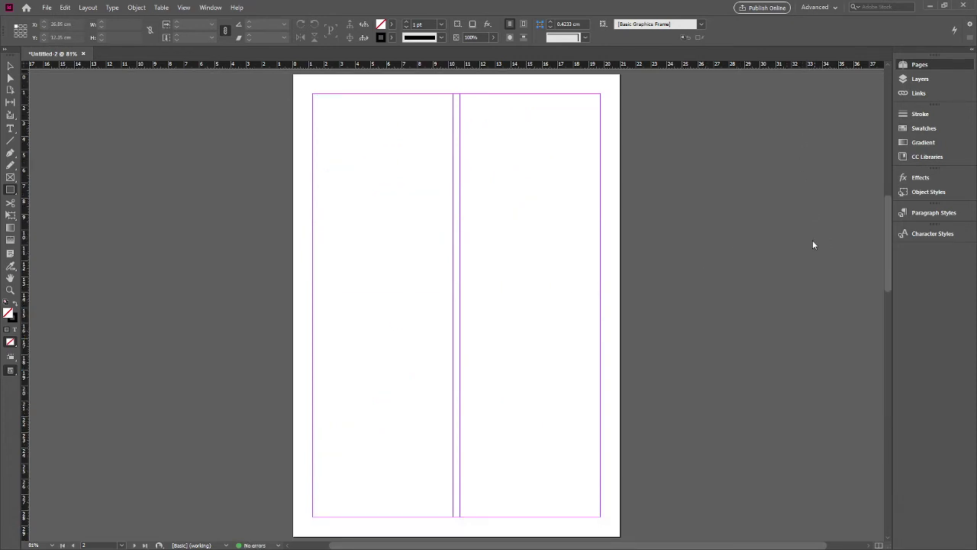
{"action": "scroll", "coordinate": [600, 262], "scroll_direction": "up", "scroll_amount": 3}
{"action": "scroll", "coordinate": [580, 244], "scroll_direction": "up", "scroll_amount": 7}
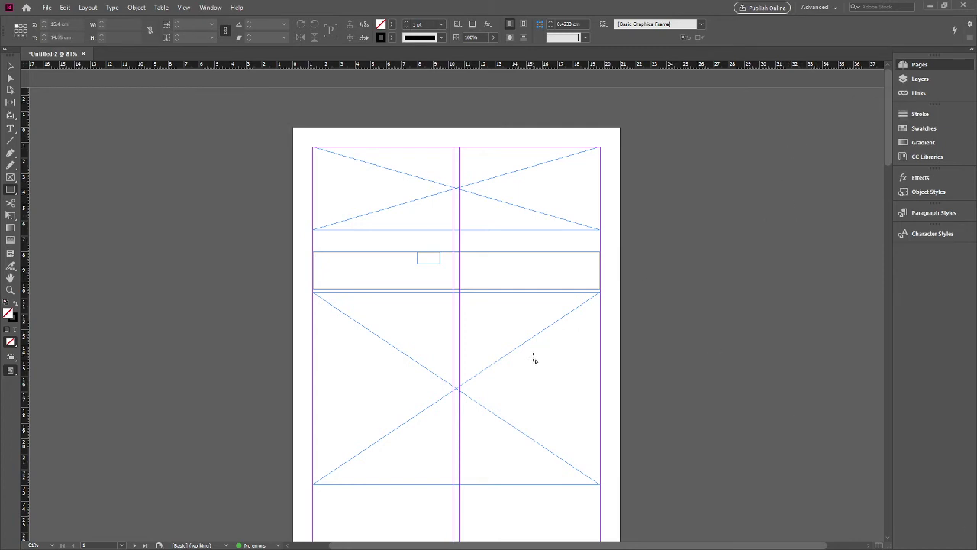
{"action": "left_click", "coordinate": [10, 67]}
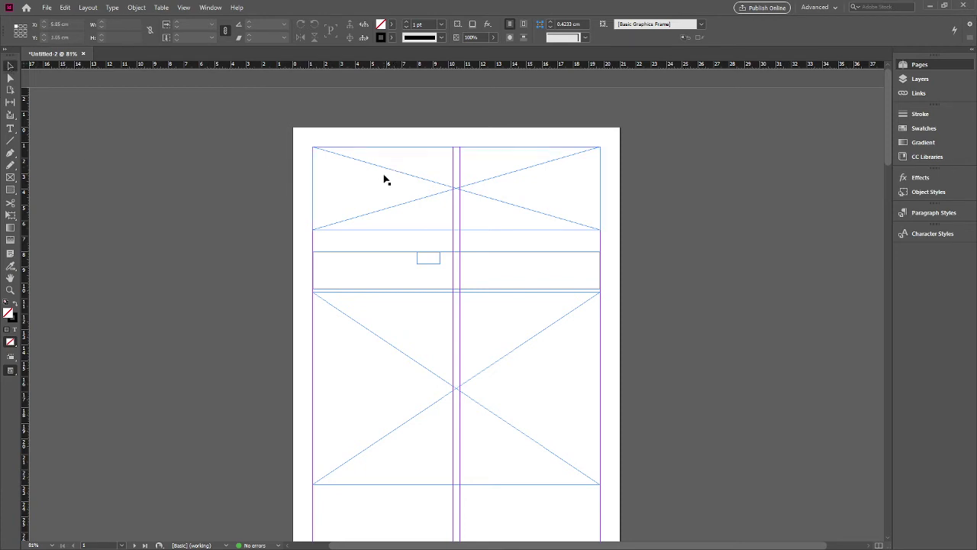
{"action": "left_click", "coordinate": [381, 178]}
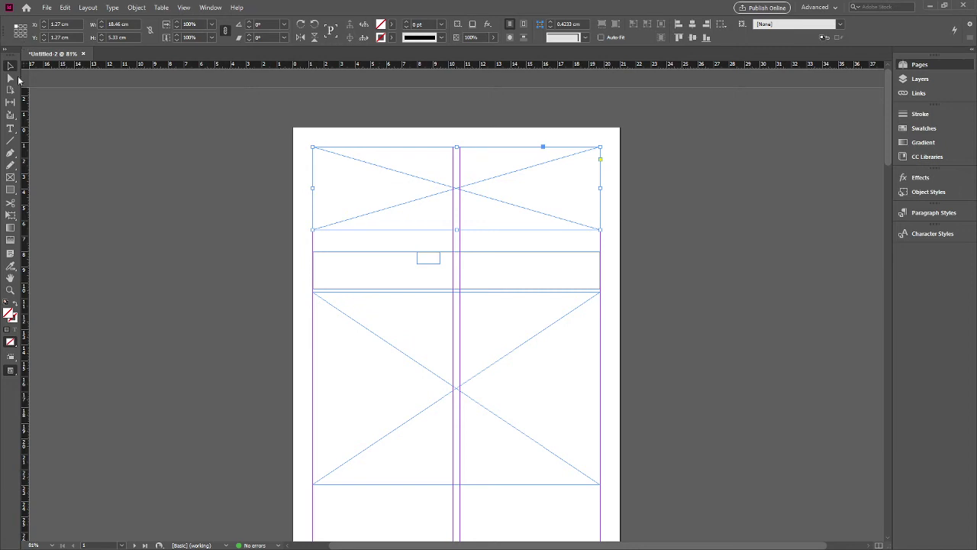
{"action": "left_click", "coordinate": [10, 129]}
- Type 'hallo Addis Ababa' in a new side text frame, move it into the header, and select its text
{"action": "mouse_move", "coordinate": [109, 163]}
{"action": "left_mouse_down"}
{"action": "mouse_move", "coordinate": [246, 210]}
{"action": "mouse_move", "coordinate": [252, 193]}
{"action": "left_mouse_up"}
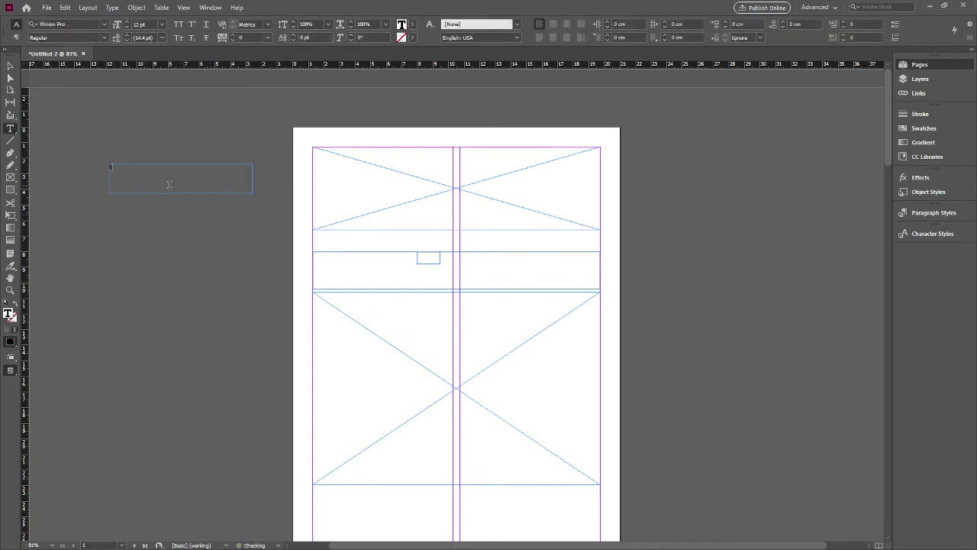
{"action": "type", "text": "ello world"}
{"action": "key", "text": "BackSpace"}
{"action": "key", "text": "BackSpace"}
{"action": "key", "text": "BackSpace"}
{"action": "key", "text": "BackSpace"}
{"action": "key", "text": "BackSpace"}
{"action": "type", "text": "Addis Ab"}
{"action": "type", "text": "aba"}
{"action": "left_click", "coordinate": [9, 67]}
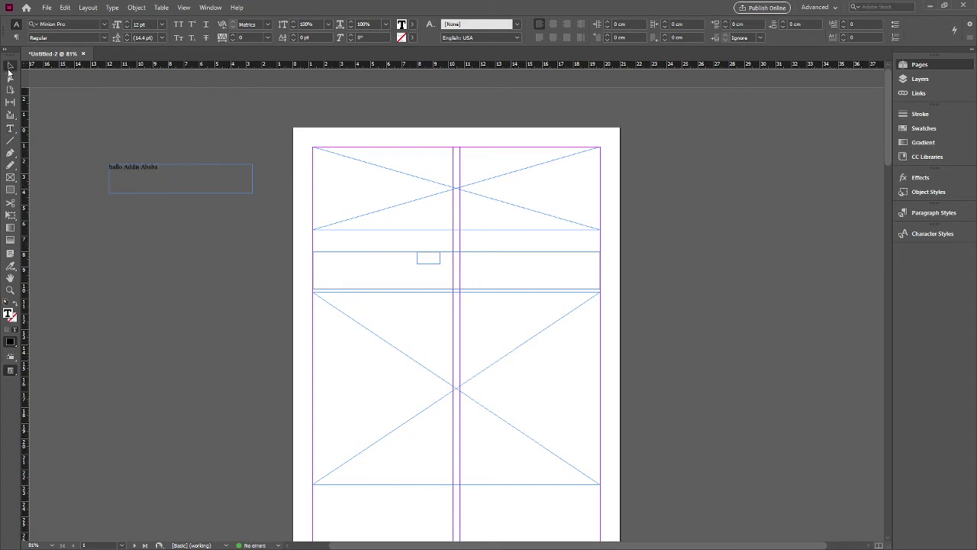
{"action": "left_click_drag", "start_coordinate": [136, 165], "coordinate": [388, 167]}
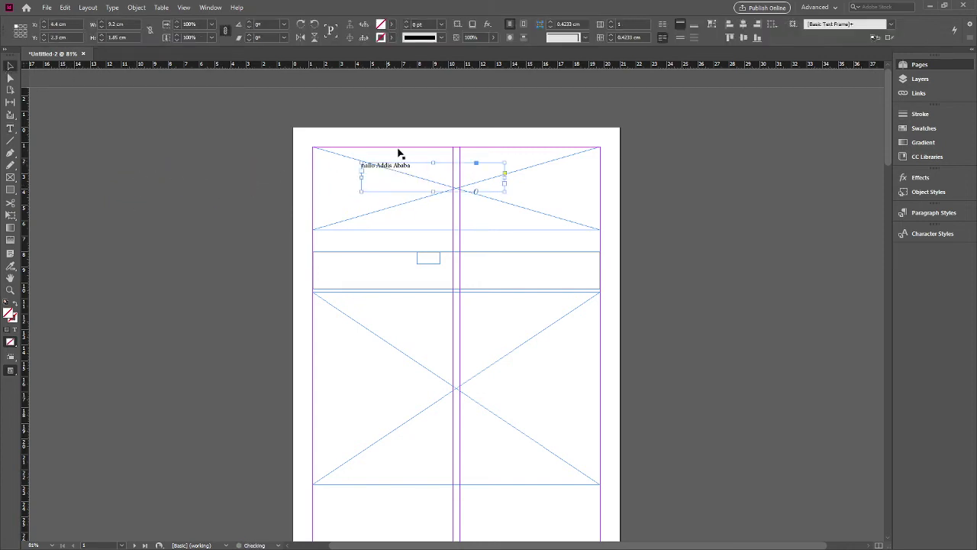
{"action": "double_click", "coordinate": [421, 165]}
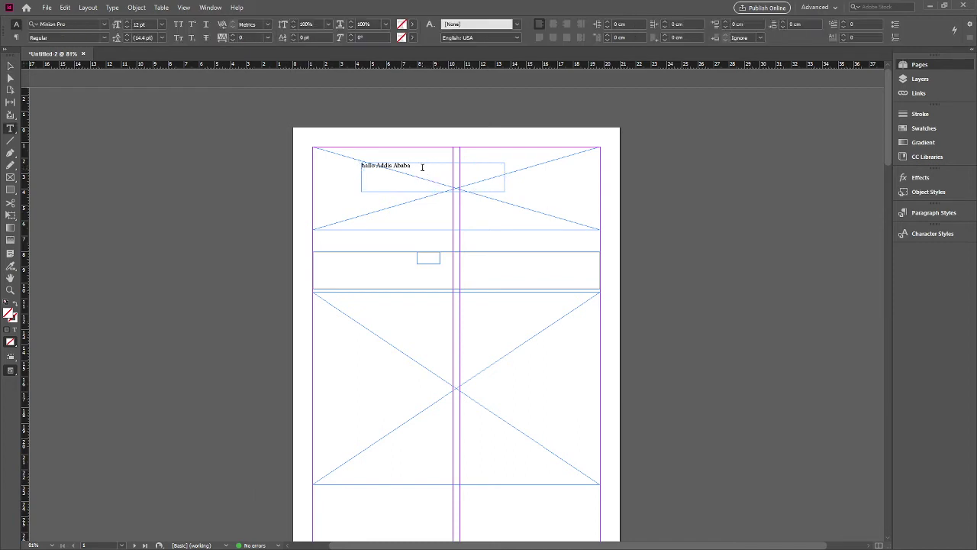
{"action": "key", "text": "ctrl+a"}
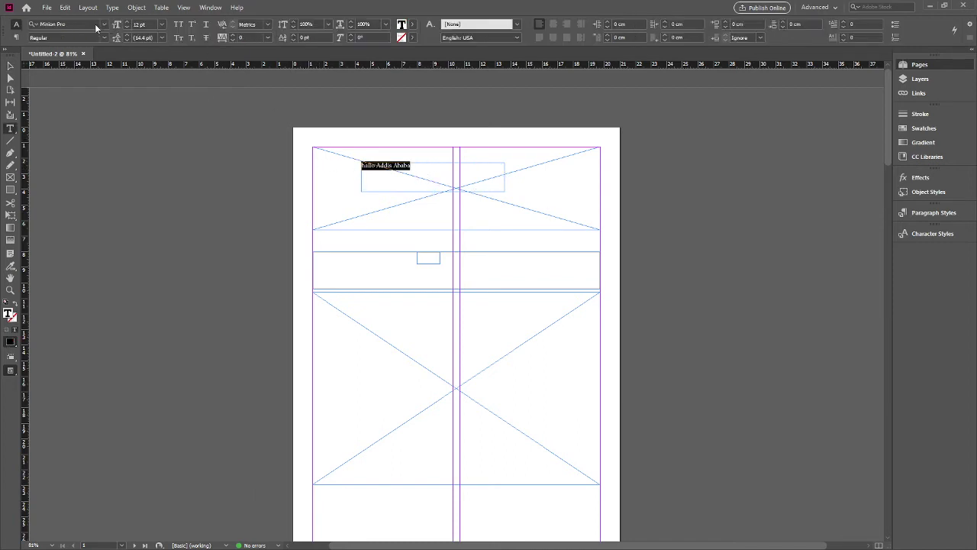
- Set the heading to Charlemagne Std Bold at 24 pt
{"action": "left_click", "coordinate": [92, 25]}
{"action": "key", "text": "Down"}
{"action": "key", "text": "Down"}
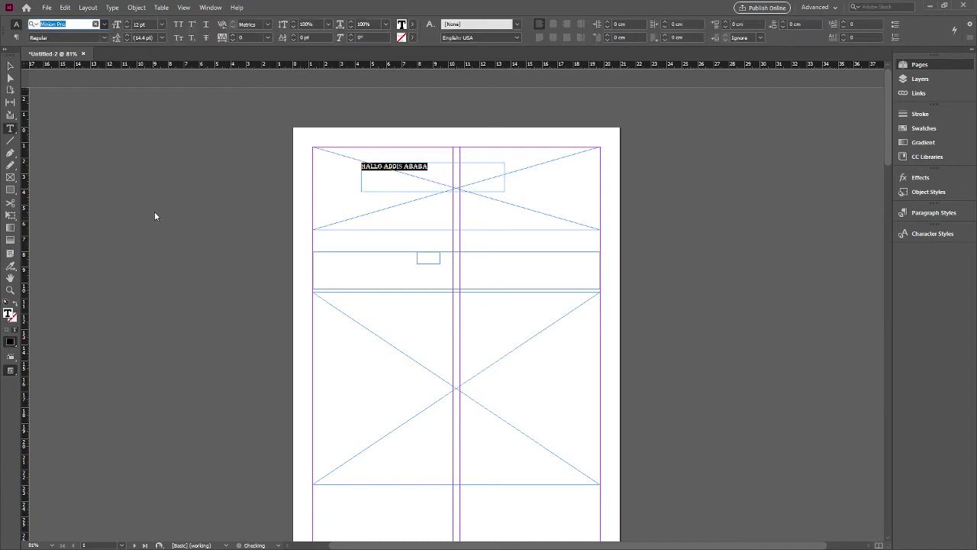
{"action": "key", "text": "Down"}
{"action": "key", "text": "Down"}
{"action": "key", "text": "Down"}
{"action": "key", "text": "Down"}
{"action": "key", "text": "Down"}
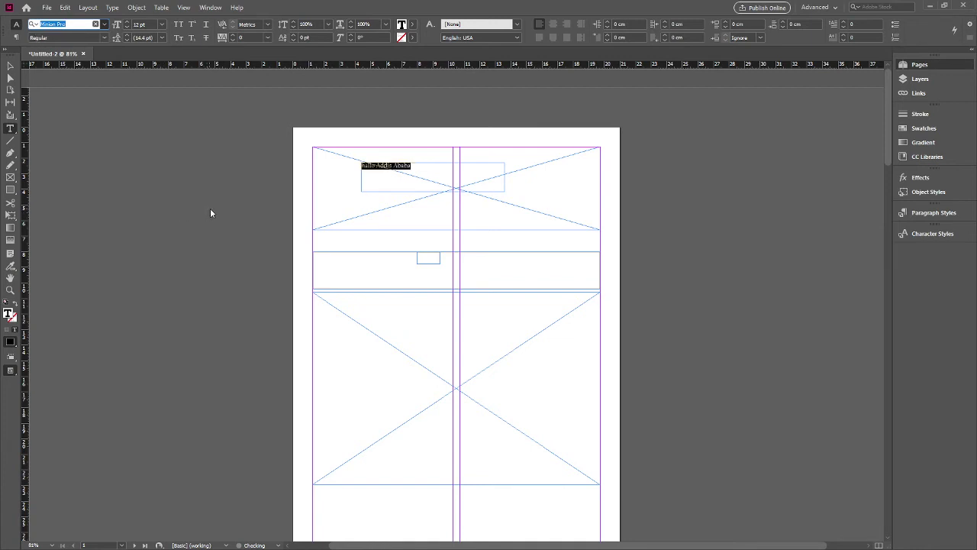
{"action": "key", "text": "Down"}
{"action": "key", "text": "Return"}
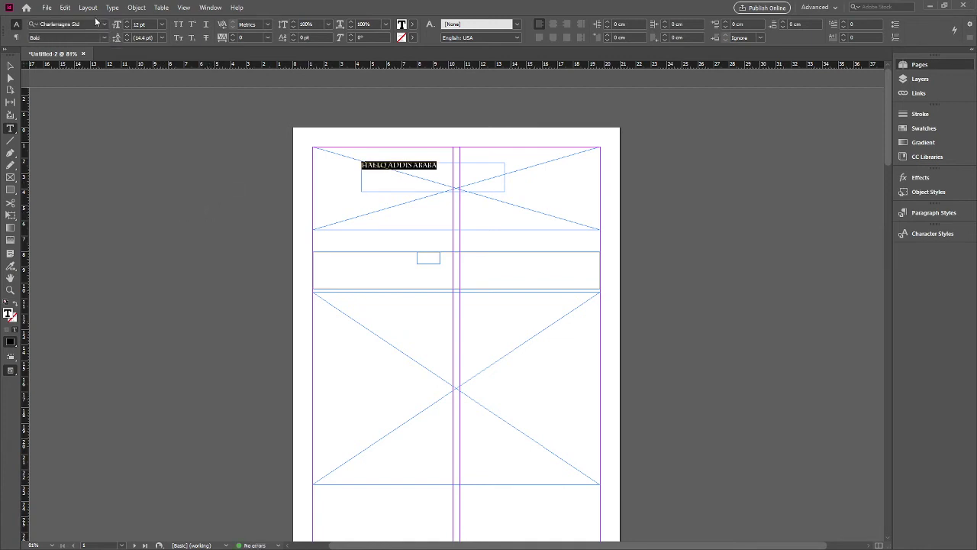
{"action": "left_click", "coordinate": [127, 22]}
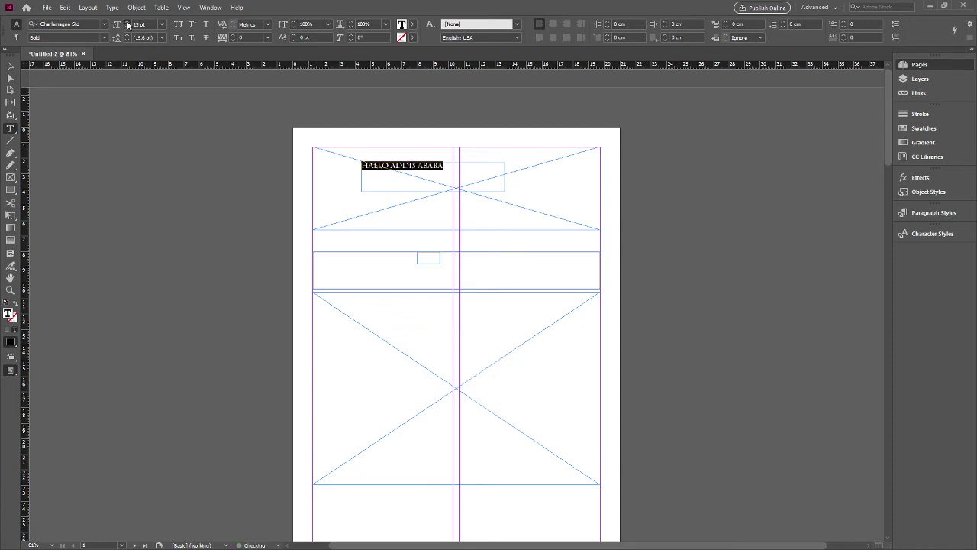
{"action": "left_click", "coordinate": [127, 22]}
{"action": "left_click", "coordinate": [128, 23]}
{"action": "left_click", "coordinate": [127, 24]}
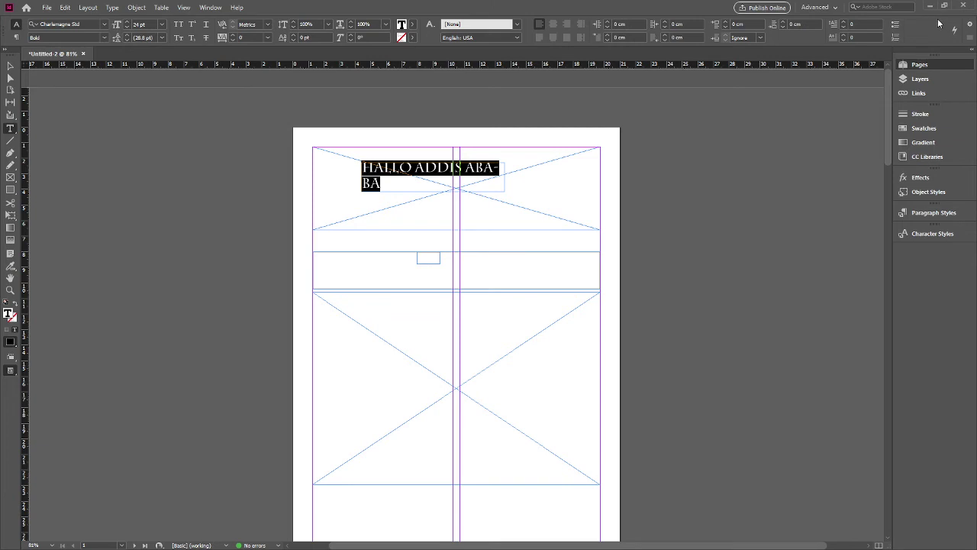
- Try the paragraph alignment options, ending with justify all lines
{"action": "left_click", "coordinate": [555, 25]}
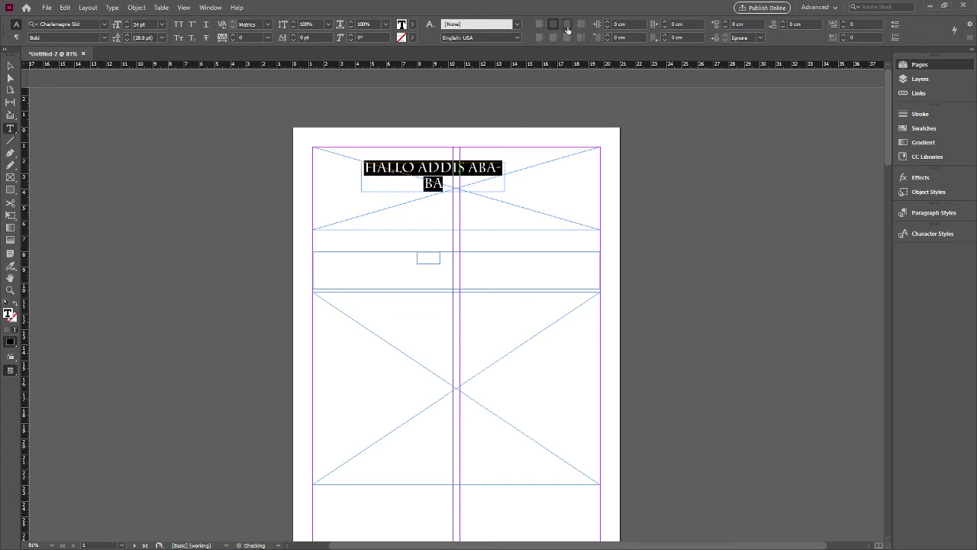
{"action": "left_click", "coordinate": [539, 38]}
{"action": "left_click", "coordinate": [539, 38]}
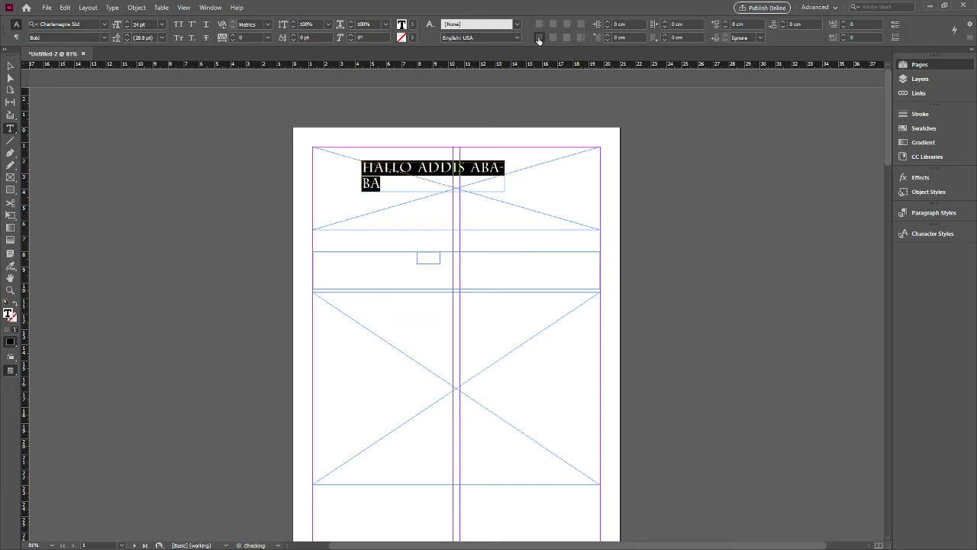
{"action": "left_click", "coordinate": [553, 37]}
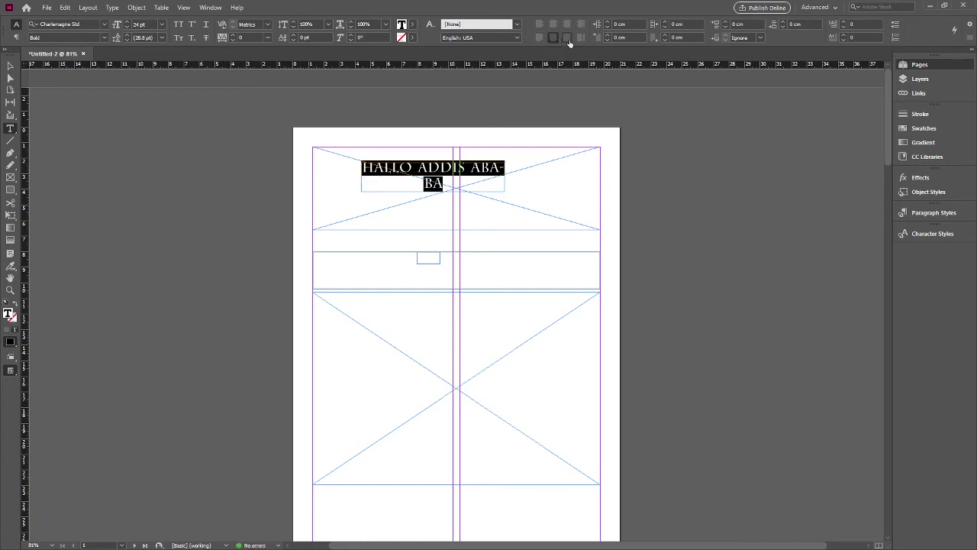
{"action": "left_click", "coordinate": [567, 38]}
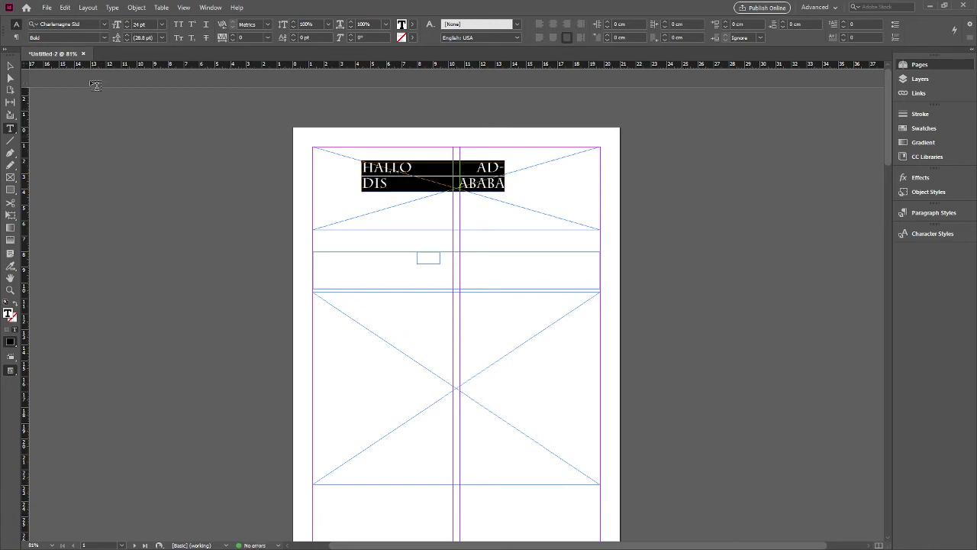
- Cycle through fonts for the heading, briefly applying EmojiOne, toward a plain serif face
{"action": "left_click", "coordinate": [98, 24]}
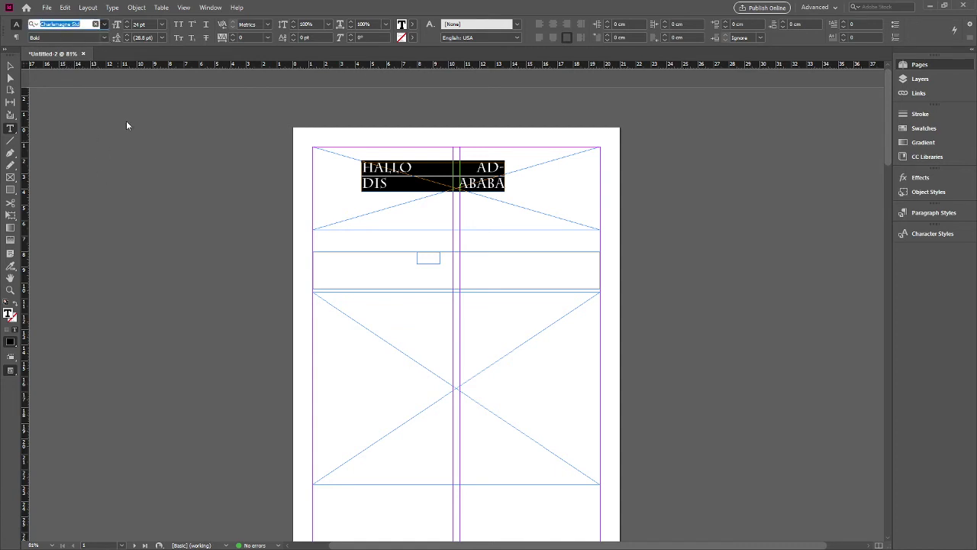
{"action": "key", "text": "Down"}
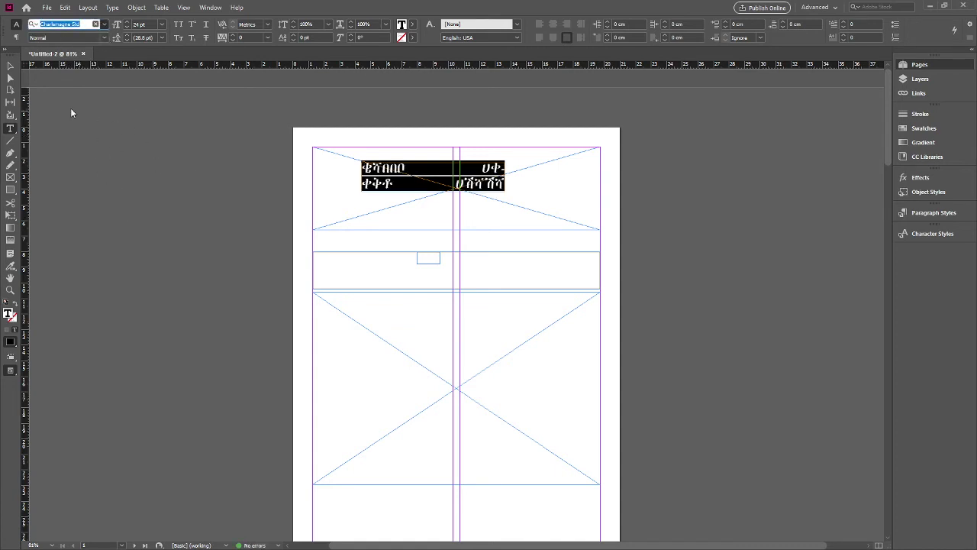
{"action": "key", "text": "Down"}
{"action": "key", "text": "Down"}
{"action": "key", "text": "Down"}
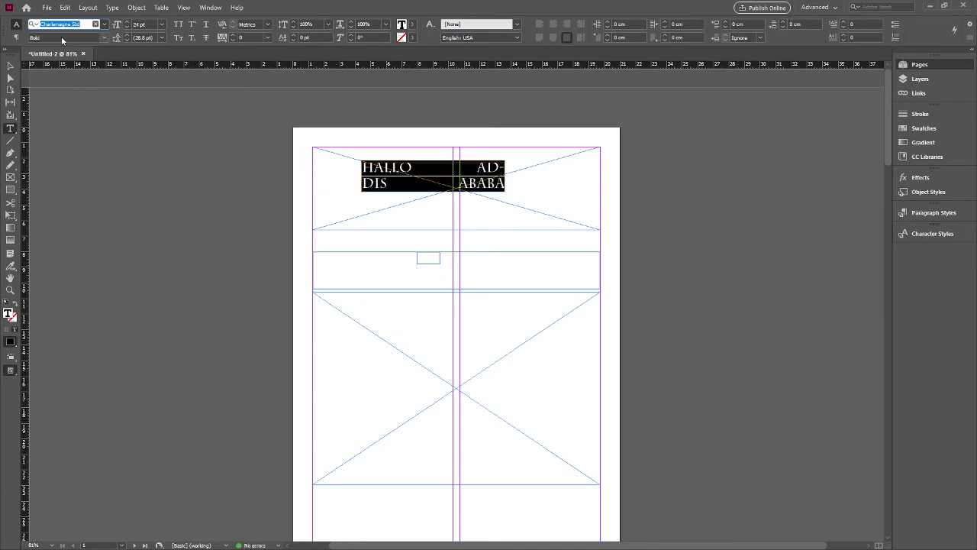
{"action": "key", "text": "Return"}
{"action": "left_click", "coordinate": [99, 26]}
{"action": "key", "text": "Down"}
{"action": "key", "text": "Down"}
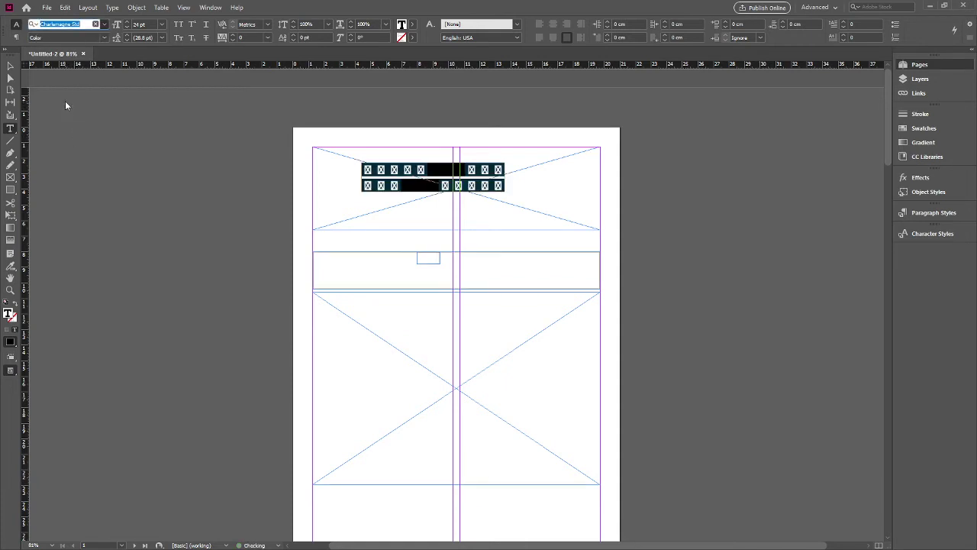
{"action": "type", "text": "EmojiOne"}
{"action": "key", "text": "Return"}
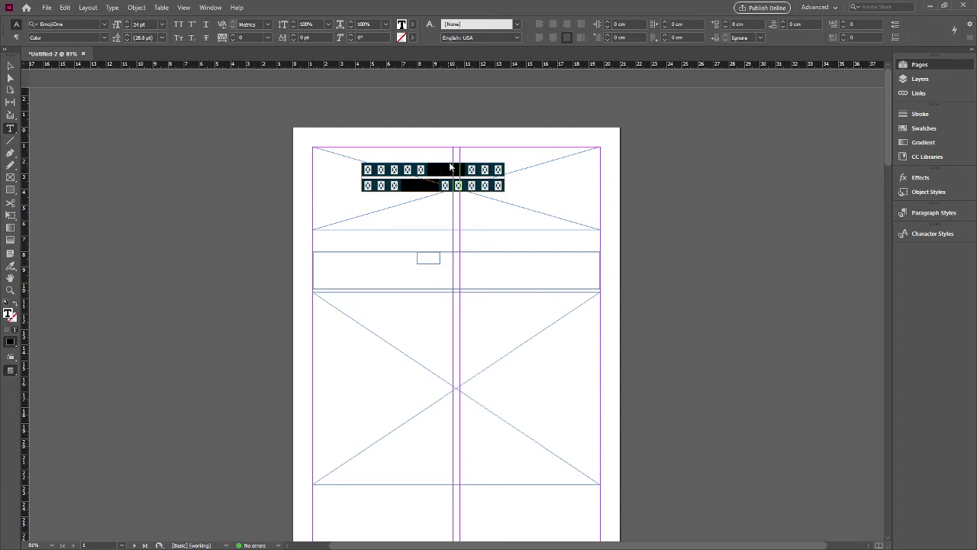
{"action": "left_click", "coordinate": [100, 27]}
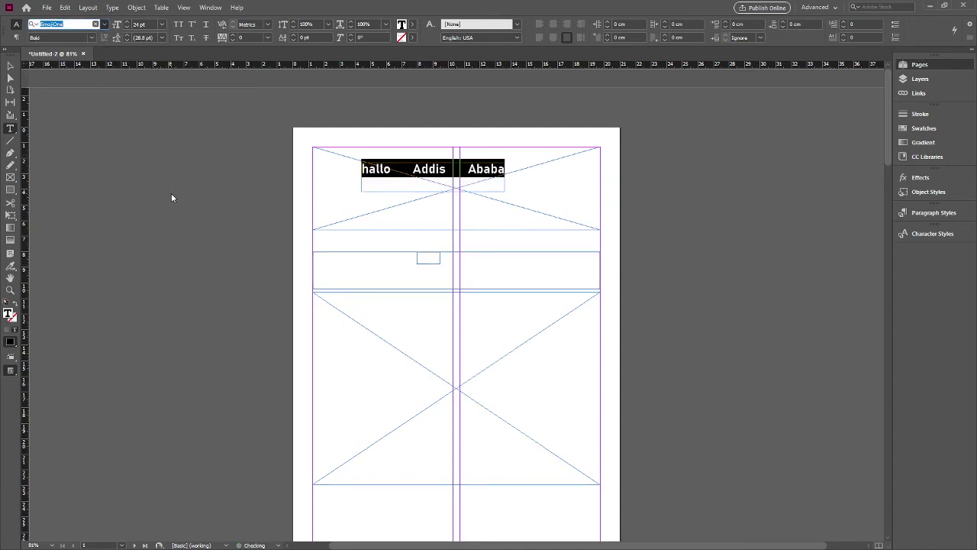
{"action": "key", "text": "Down"}
{"action": "key", "text": "Down"}
{"action": "key", "text": "Down"}
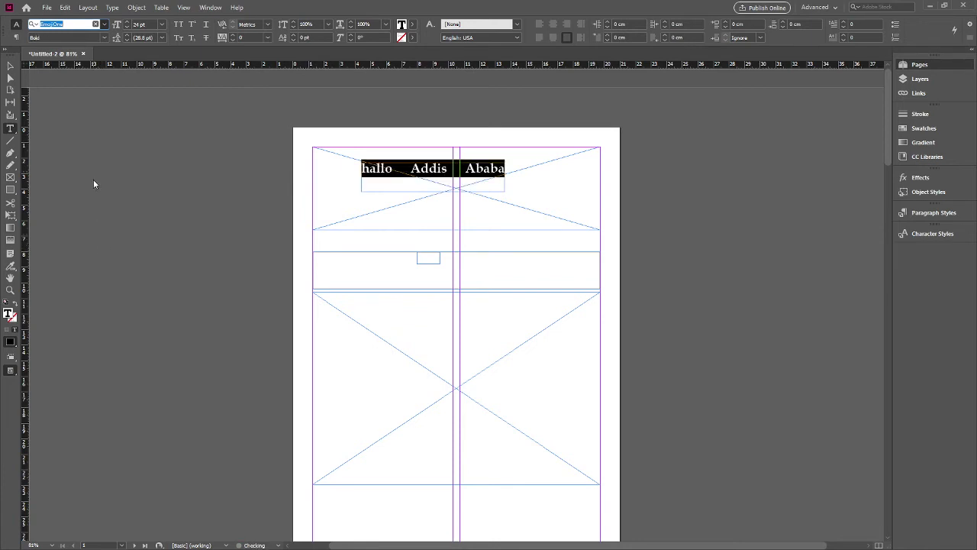
{"action": "key", "text": "Down"}
{"action": "key", "text": "Down"}
{"action": "key", "text": "Down"}
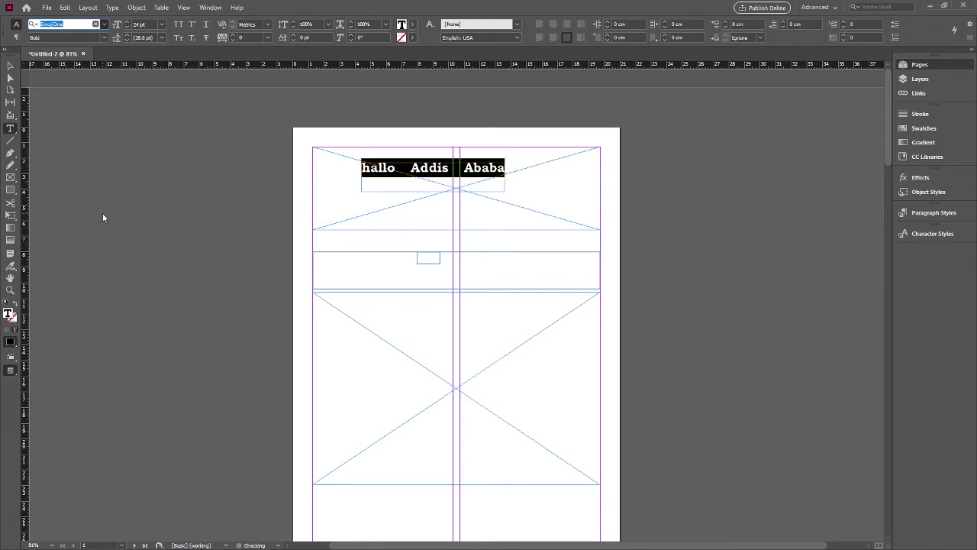
- Apply Bookman Old Style, raise the vertical scale two steps, and set leading to 37 pt
{"action": "key", "text": "Escape"}
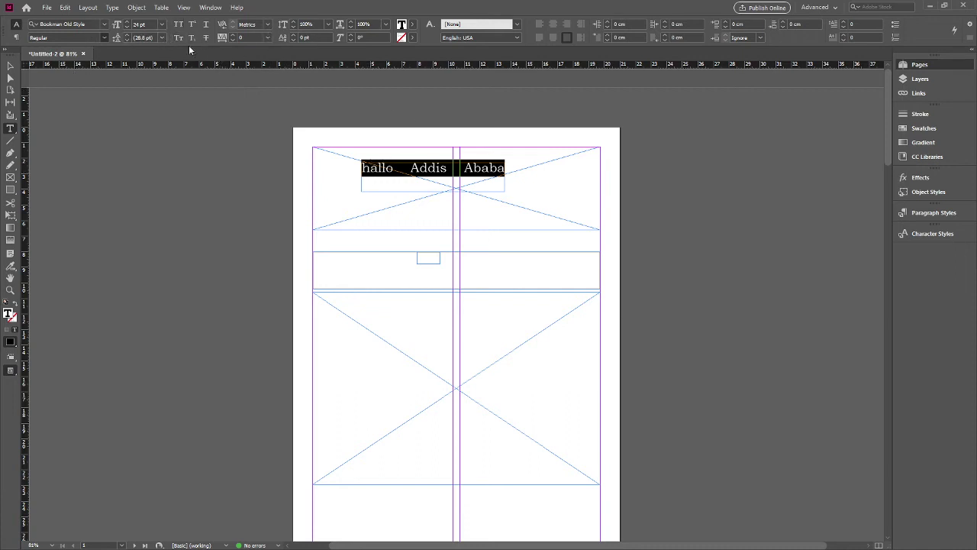
{"action": "left_click", "coordinate": [293, 22]}
{"action": "left_click", "coordinate": [294, 22]}
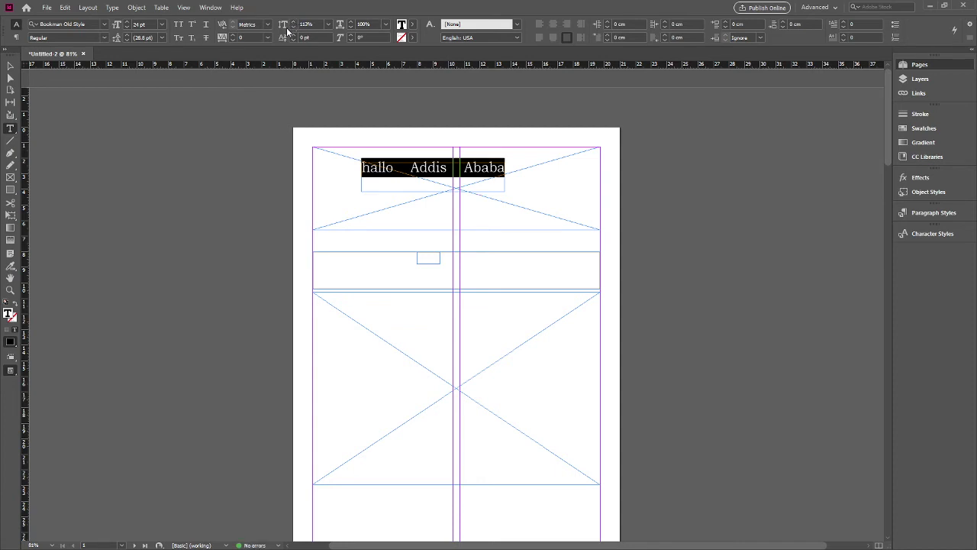
{"action": "left_click", "coordinate": [126, 36]}
{"action": "left_click", "coordinate": [127, 35]}
{"action": "type", "text": "37"}
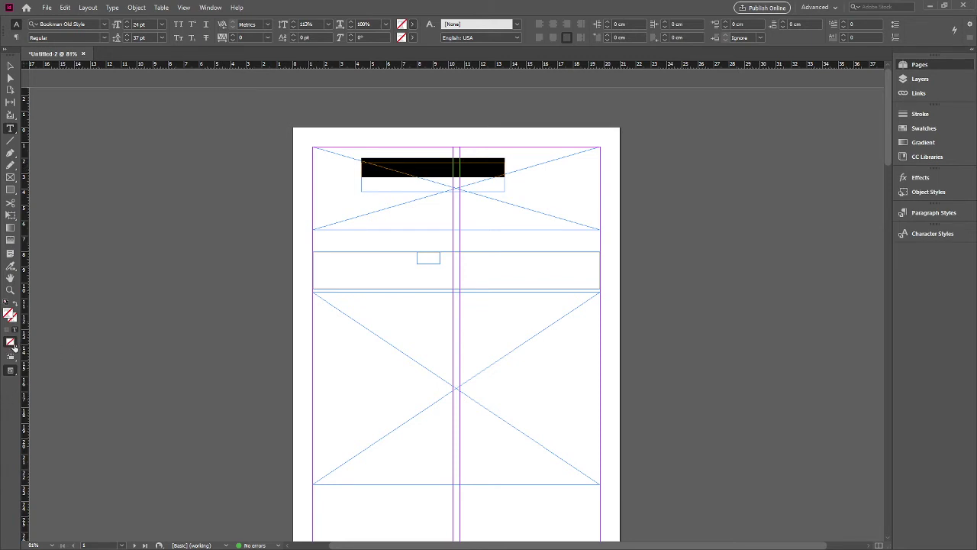
{"action": "key", "text": "comma"}
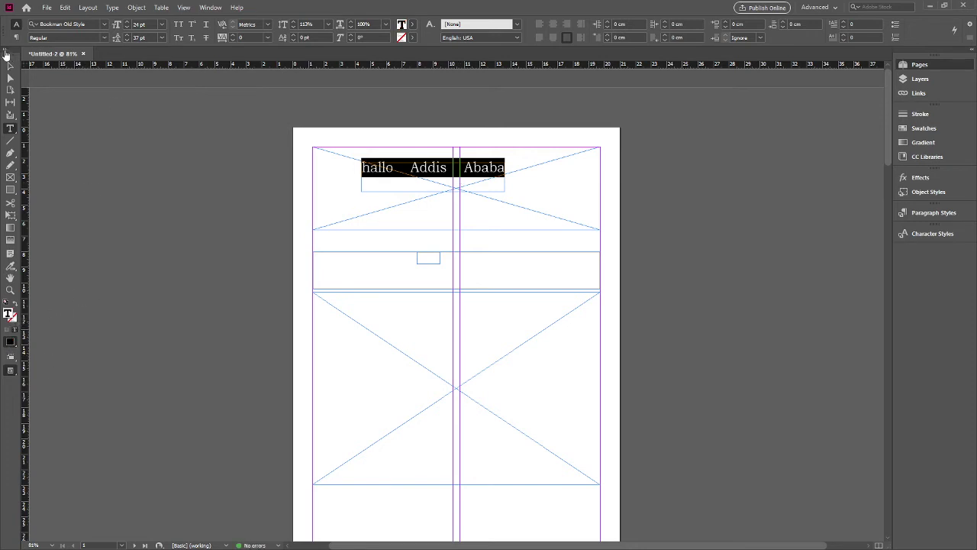
- Show the toolbar in two columns and drag the hallo Addis Ababa frame onto the right page edge
{"action": "left_click", "coordinate": [9, 51]}
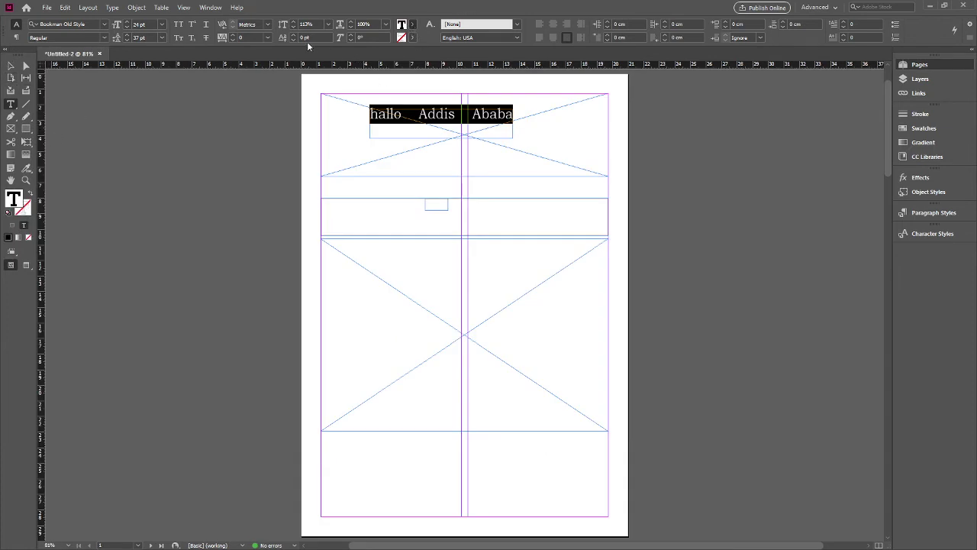
{"action": "left_click", "coordinate": [11, 66]}
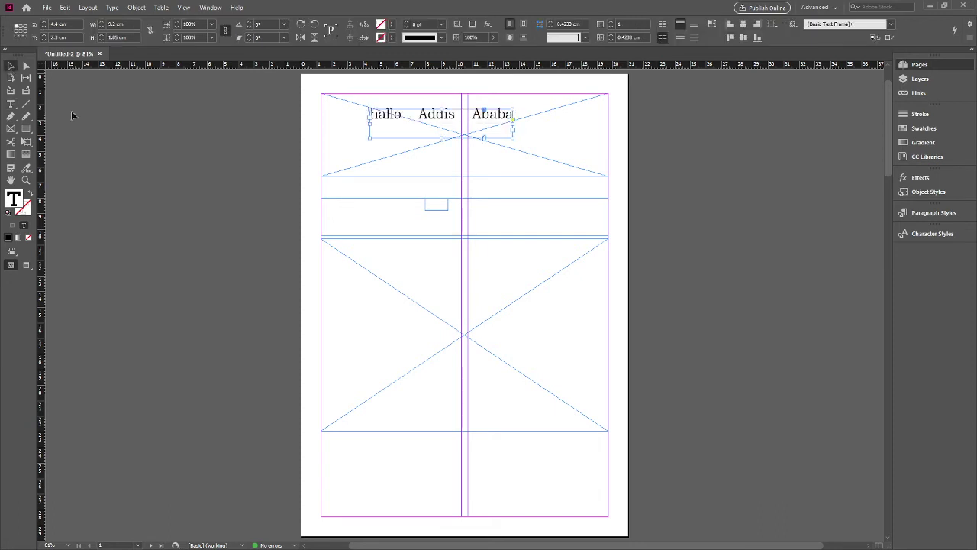
{"action": "left_click", "coordinate": [322, 157]}
{"action": "left_click", "coordinate": [402, 140]}
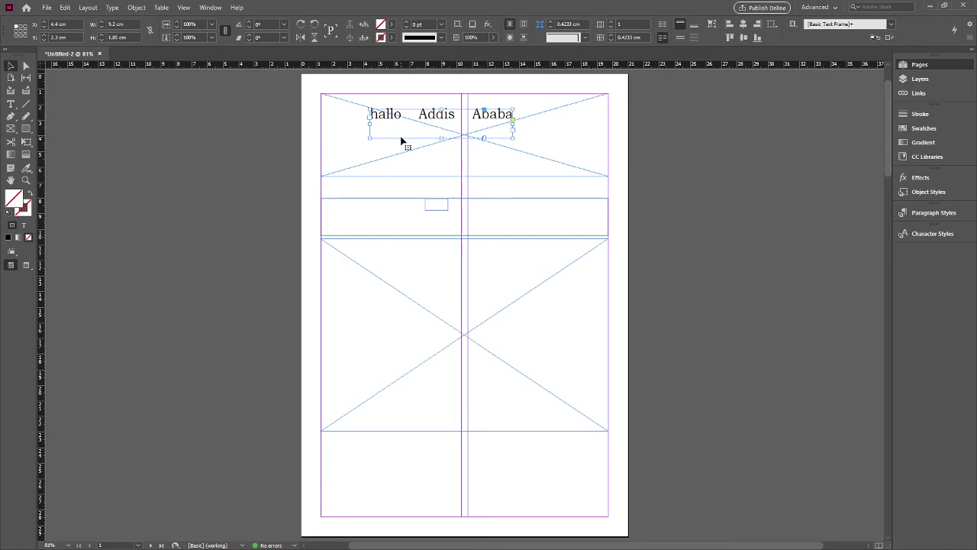
{"action": "left_click_drag", "start_coordinate": [416, 124], "coordinate": [655, 185]}
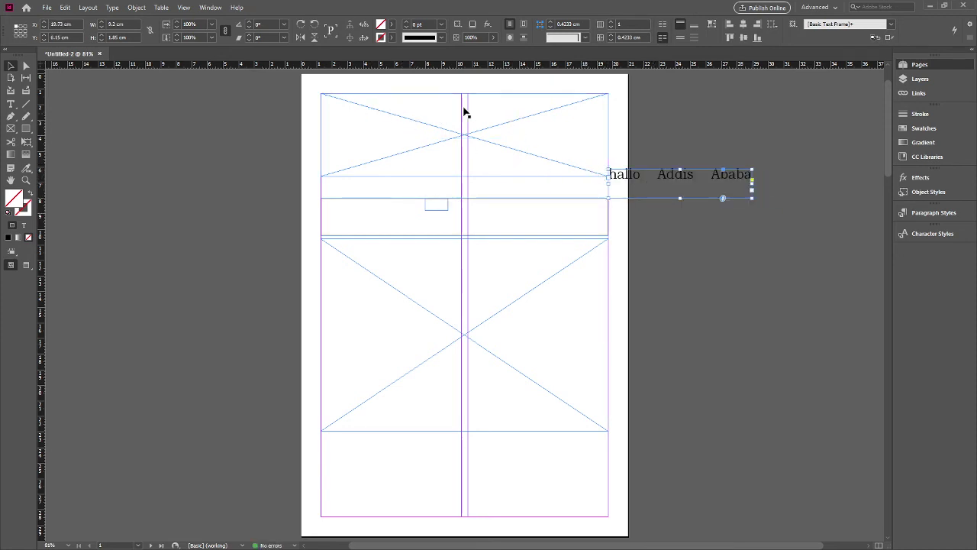
{"action": "left_click", "coordinate": [394, 116]}
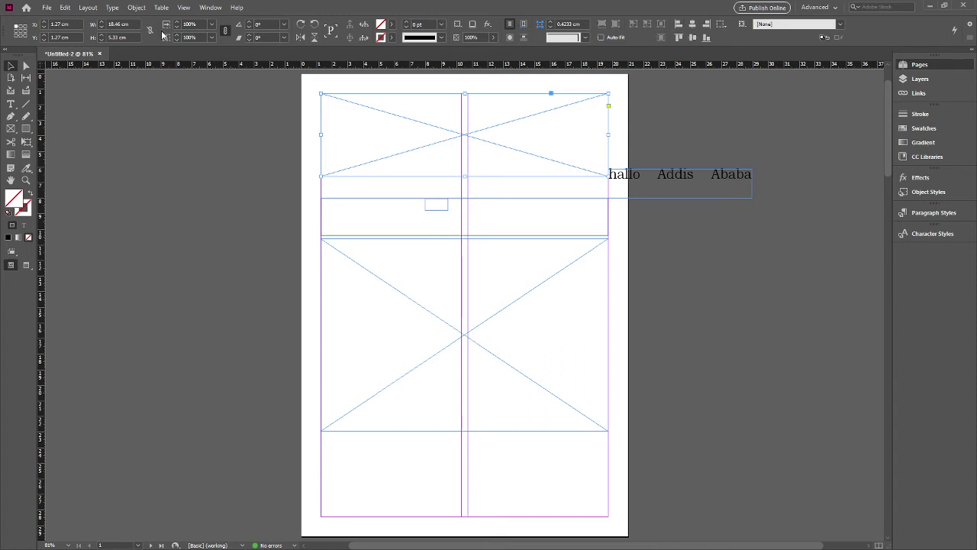
- Select the top header frame and try the Basic Graphics Frame and Basic Text Frame styles
{"action": "left_click", "coordinate": [25, 66]}
{"action": "key", "text": "ctrl+shift+a"}
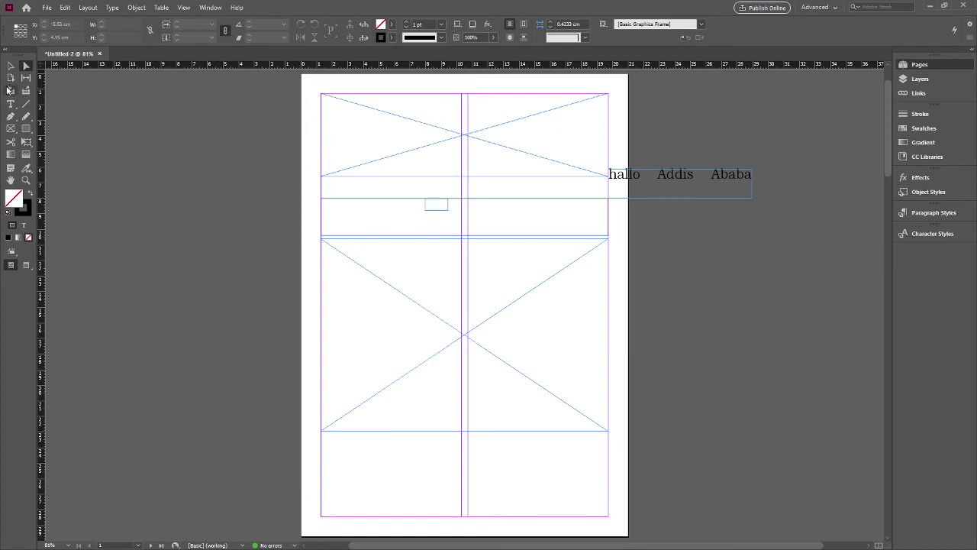
{"action": "left_click", "coordinate": [11, 67]}
{"action": "left_click", "coordinate": [444, 127]}
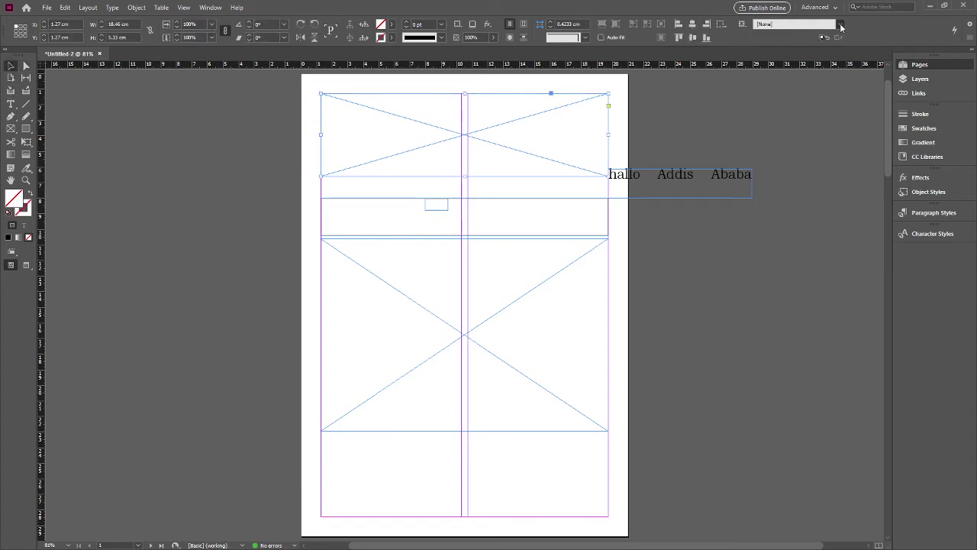
{"action": "left_click", "coordinate": [808, 48]}
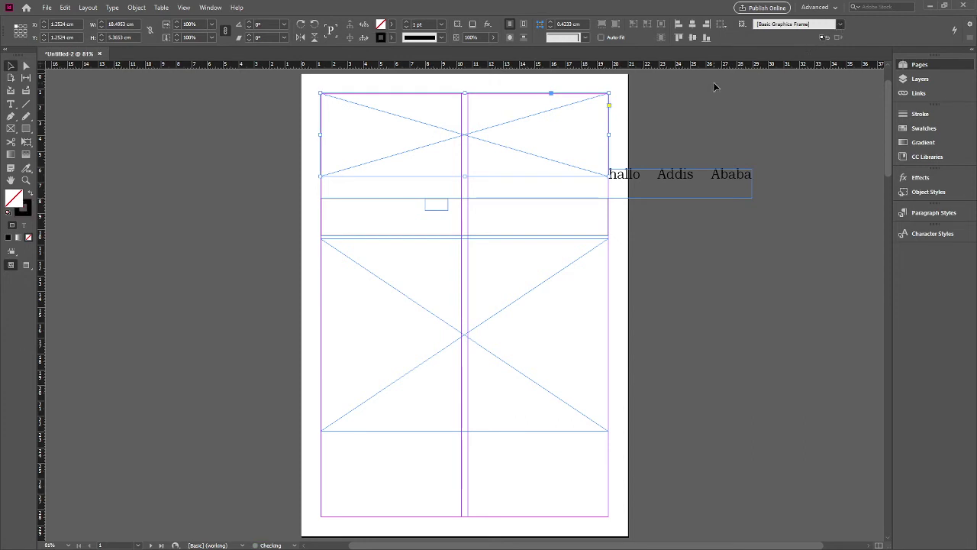
{"action": "left_click", "coordinate": [796, 57]}
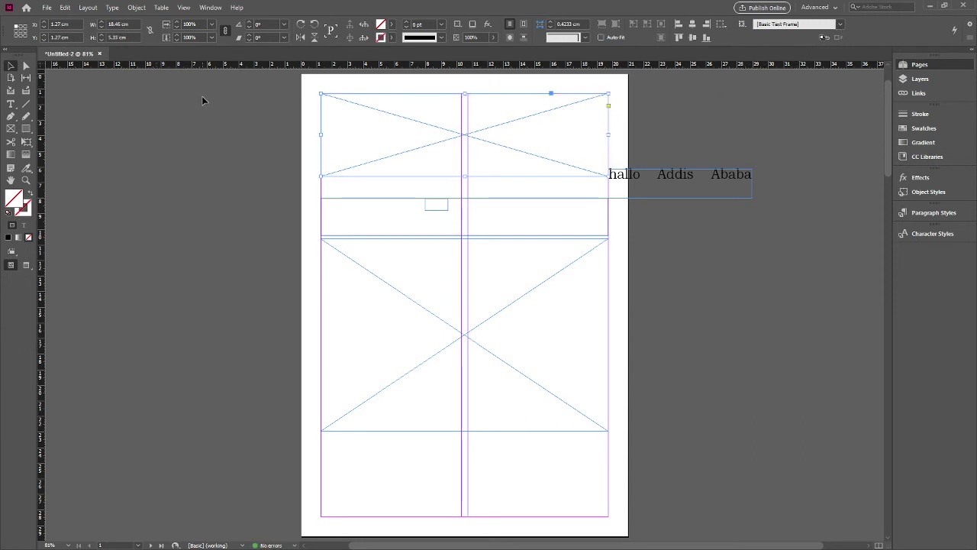
{"action": "left_click", "coordinate": [153, 145]}
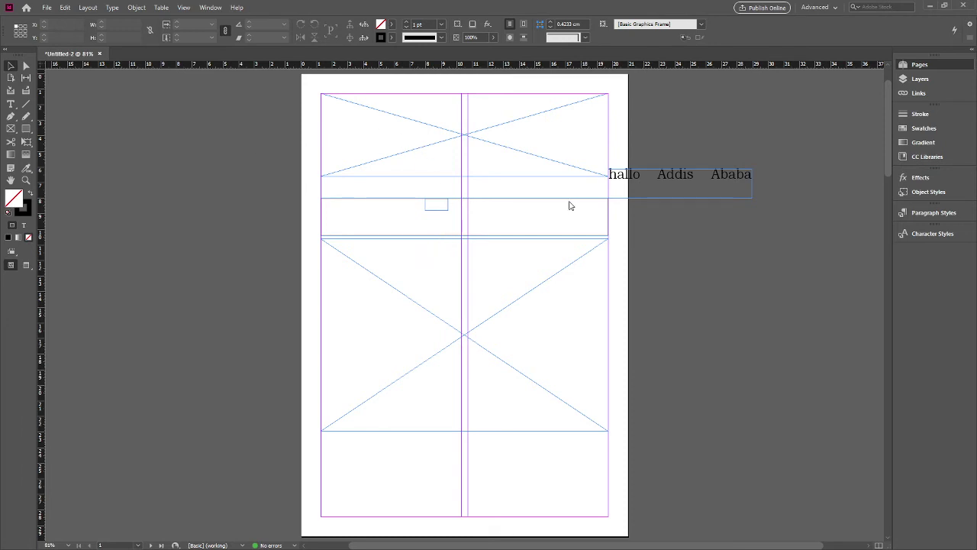
- Fill the header frame with green and place the widened text frame on top of it
{"action": "left_click", "coordinate": [8, 237]}
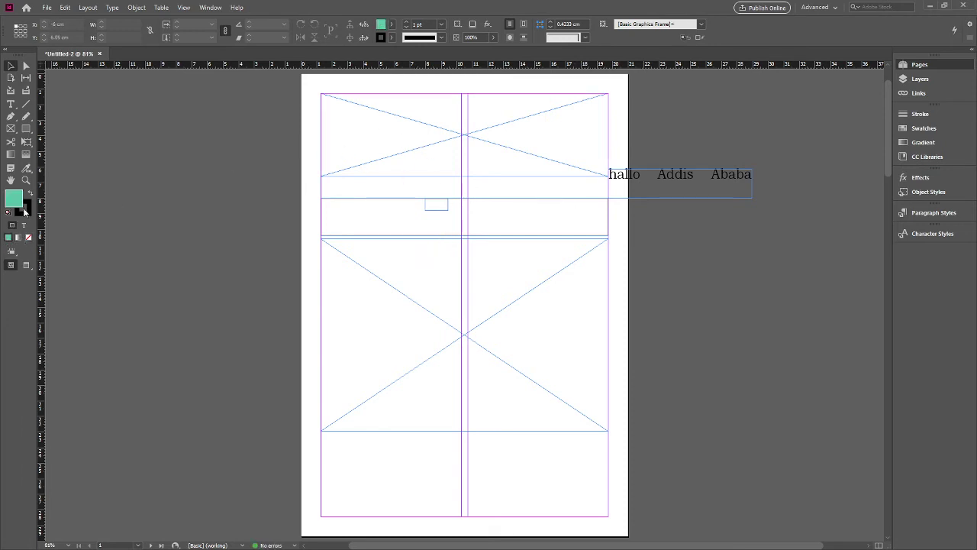
{"action": "left_click", "coordinate": [351, 161]}
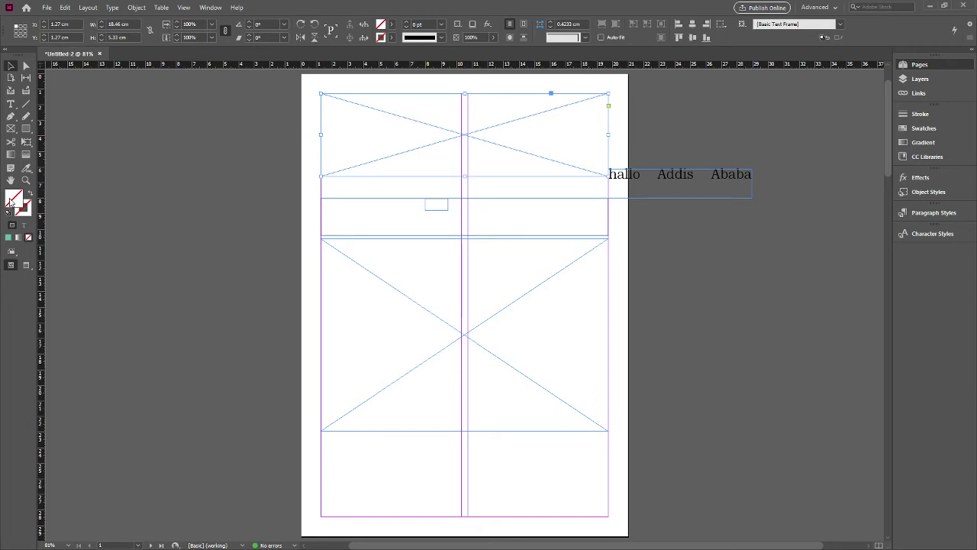
{"action": "key", "text": "comma"}
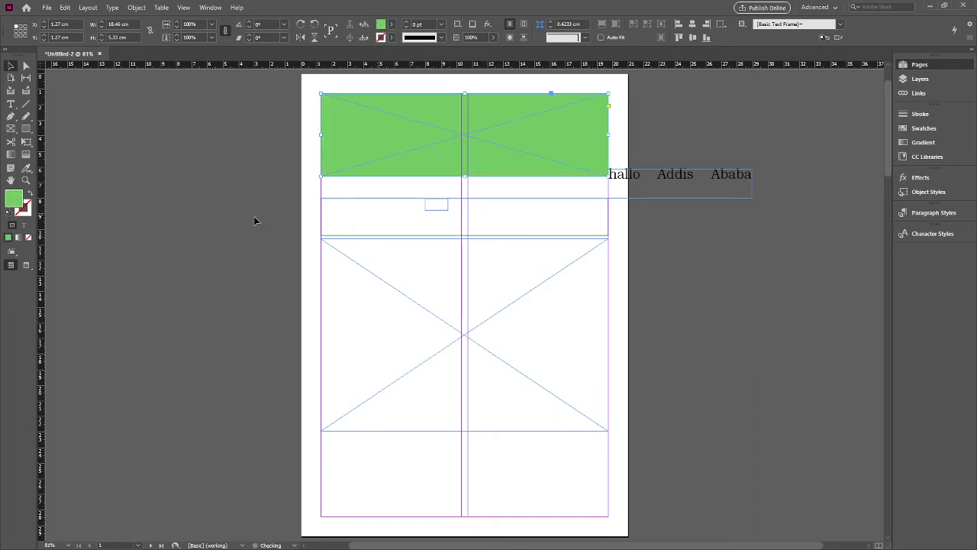
{"action": "left_click_drag", "start_coordinate": [648, 177], "coordinate": [395, 131]}
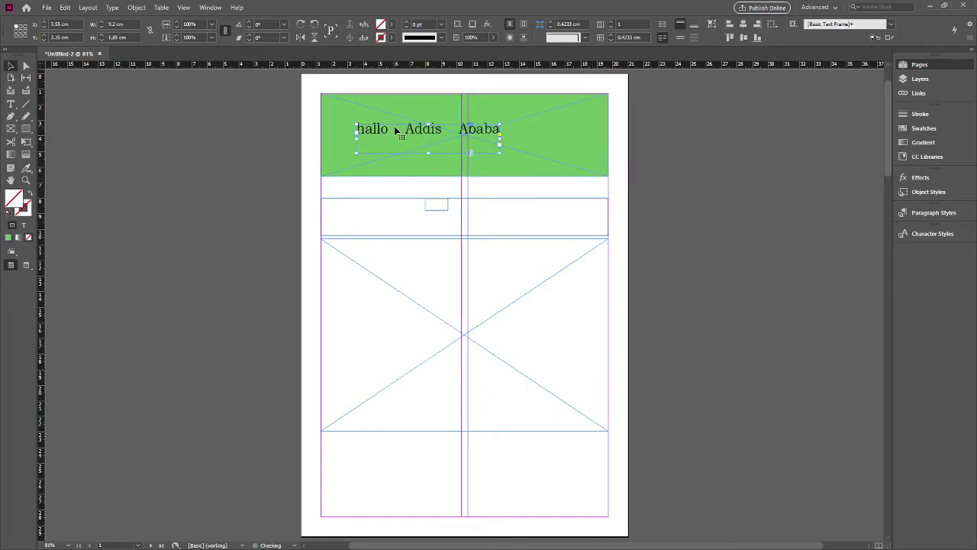
{"action": "left_click_drag", "start_coordinate": [499, 155], "coordinate": [577, 167]}
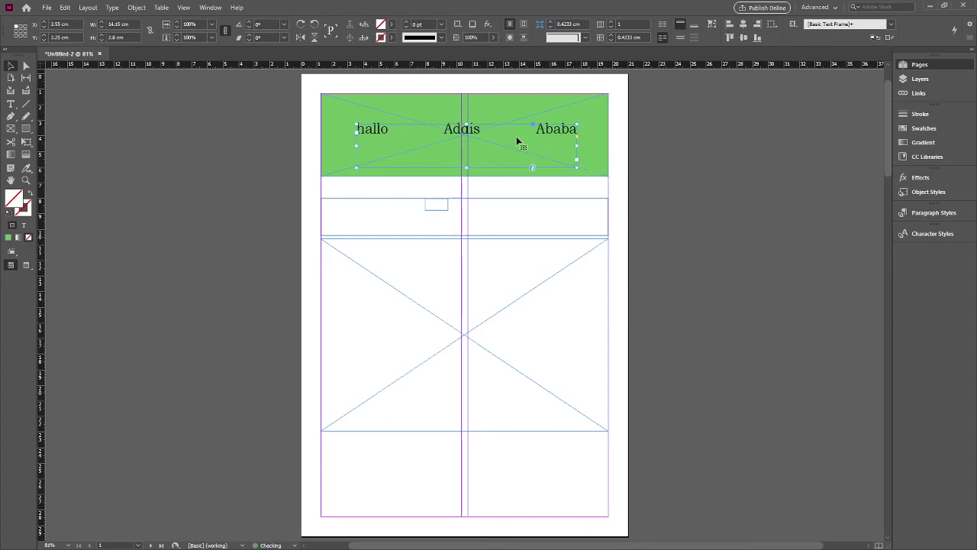
- Give the green header banner 3 cm fancy notched corners
{"action": "left_click", "coordinate": [404, 98]}
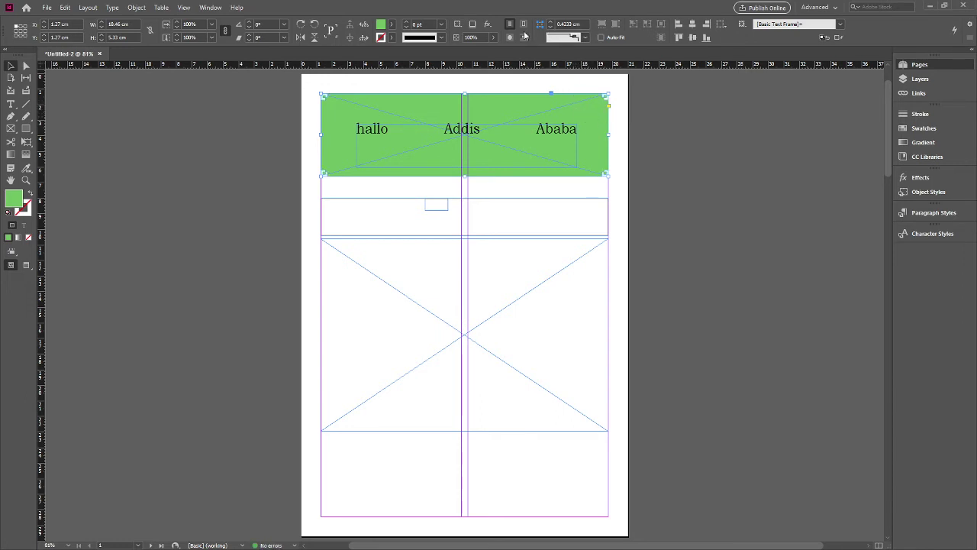
{"action": "double_click", "coordinate": [572, 24]}
{"action": "type", "text": "3"}
{"action": "key", "text": "Return"}
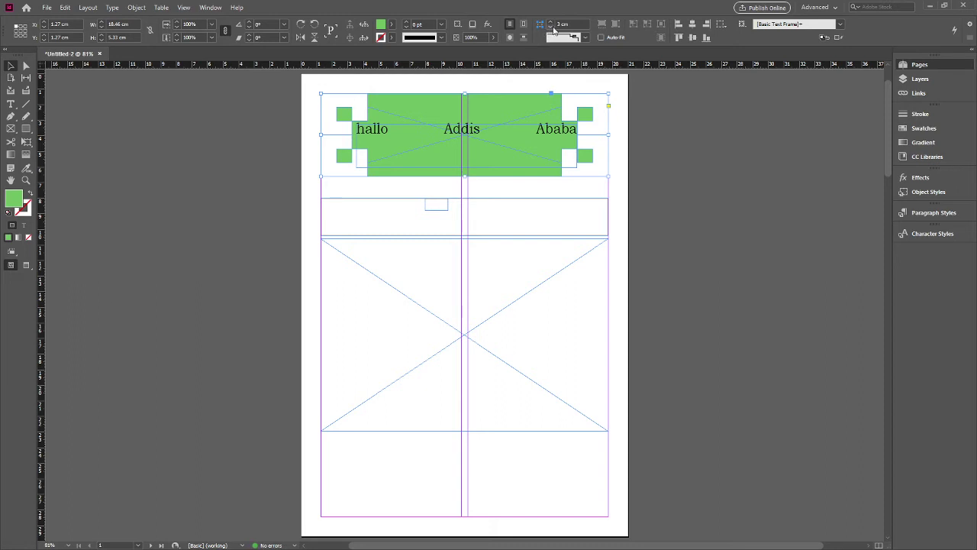
{"action": "left_click", "coordinate": [550, 26]}
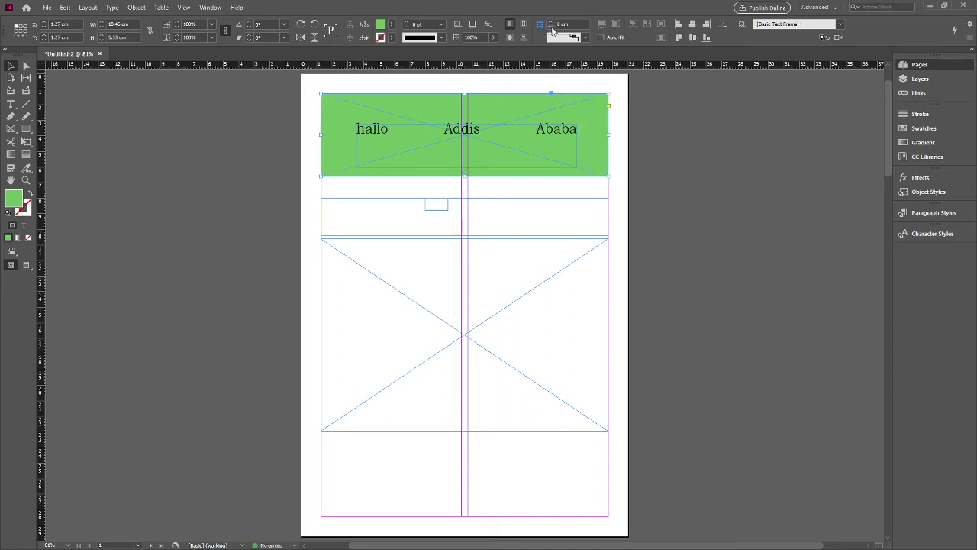
{"action": "left_click", "coordinate": [551, 22]}
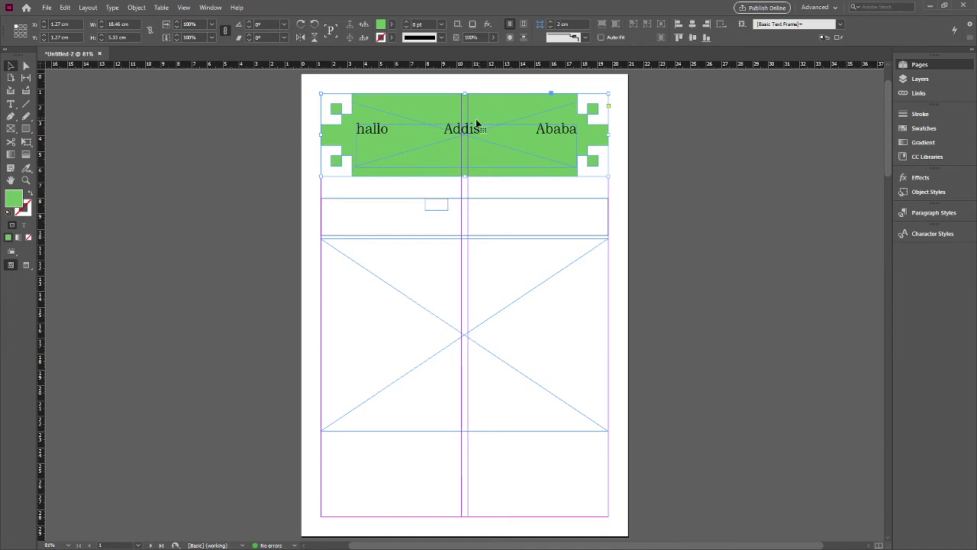
- Delete the hallo Addis Ababa text frame
{"action": "double_click", "coordinate": [443, 129]}
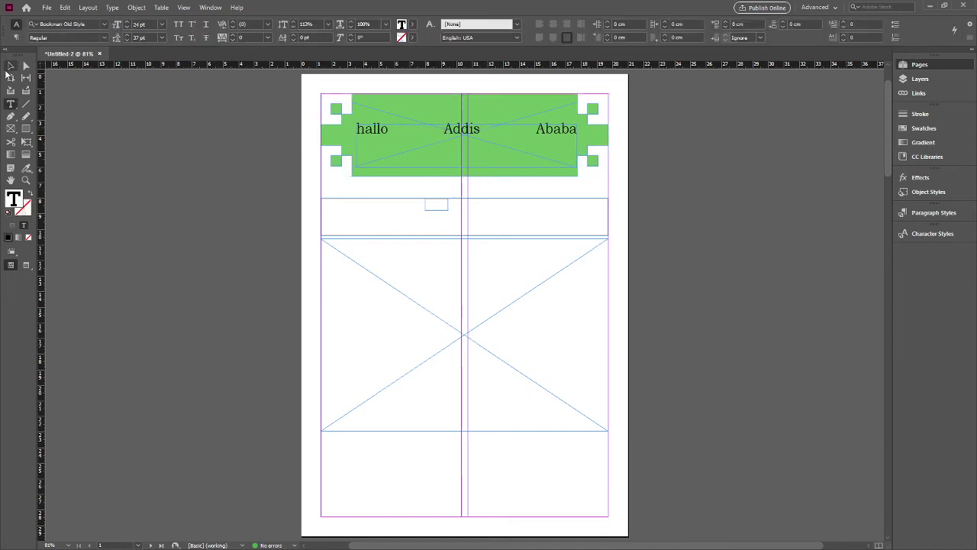
{"action": "left_click", "coordinate": [10, 66]}
{"action": "key", "text": "Delete"}
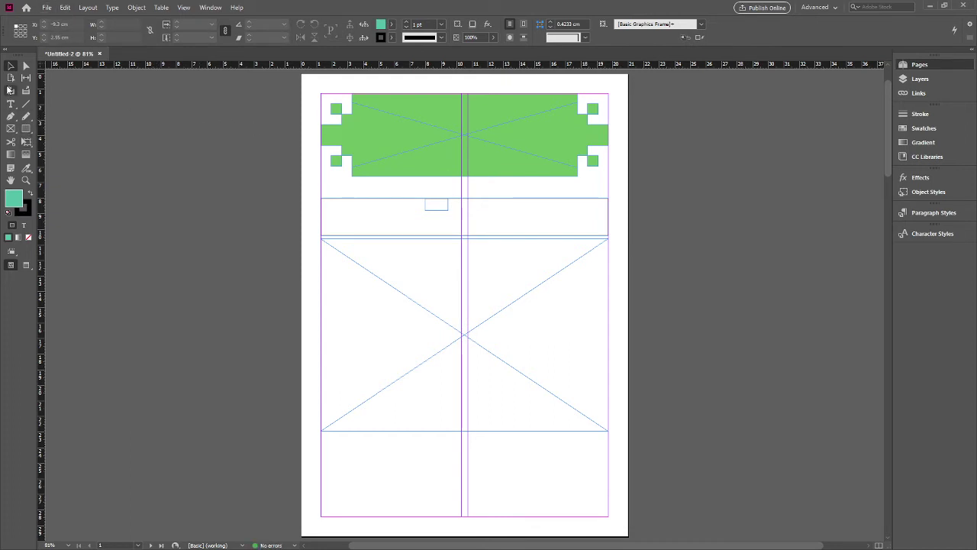
- Create a new text frame with 'abc' text and move it onto the green banner
{"action": "left_click", "coordinate": [11, 104]}
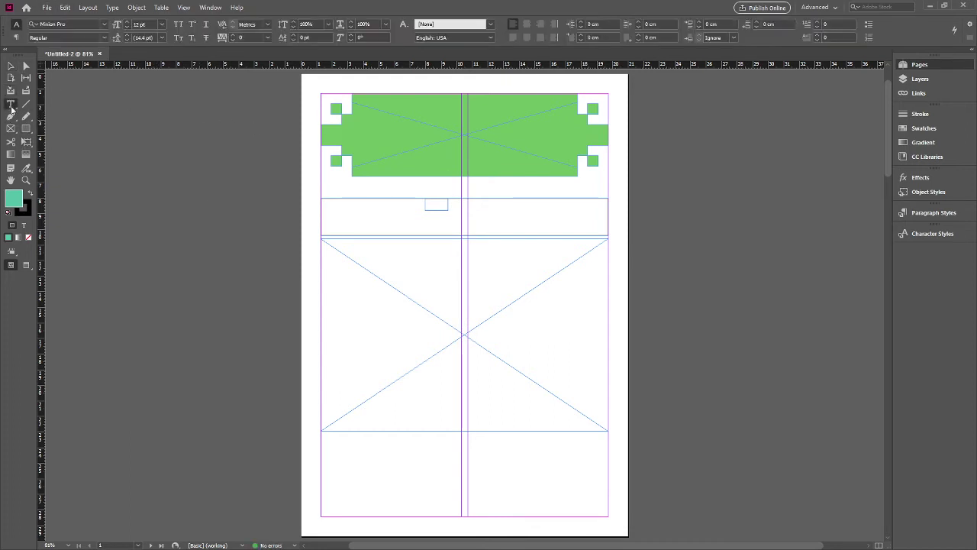
{"action": "left_click_drag", "start_coordinate": [120, 154], "coordinate": [205, 182]}
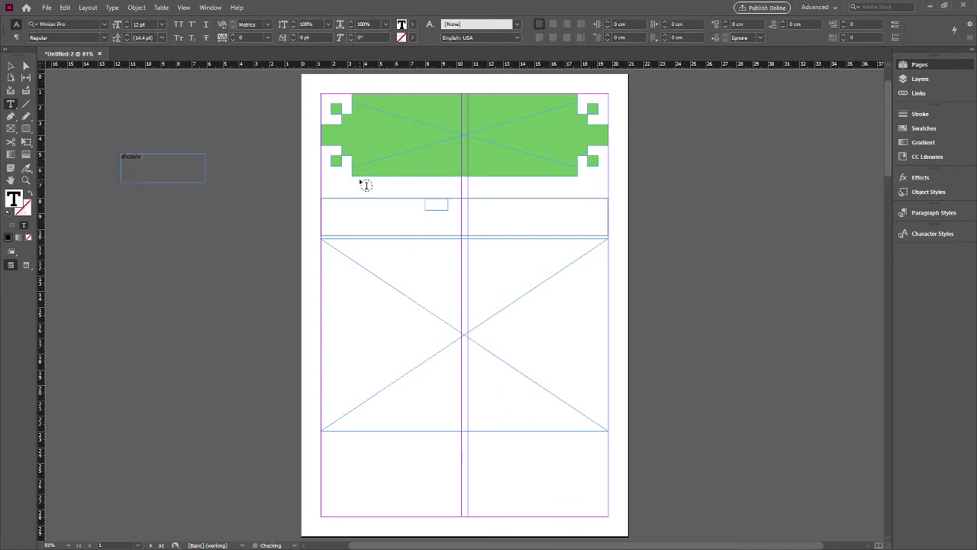
{"action": "left_click", "coordinate": [131, 157]}
{"action": "type", "text": "'s"}
{"action": "key", "text": "Escape"}
{"action": "left_click_drag", "start_coordinate": [176, 156], "coordinate": [450, 123]}
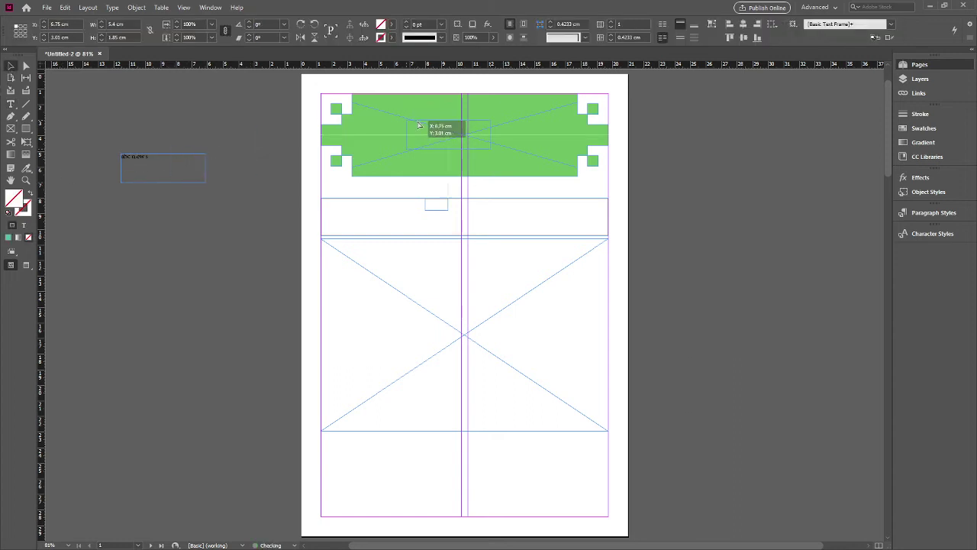
- Set the abc text in Rockwell Extra Bold and enlarge it to 32 pt
{"action": "triple_click", "coordinate": [427, 124]}
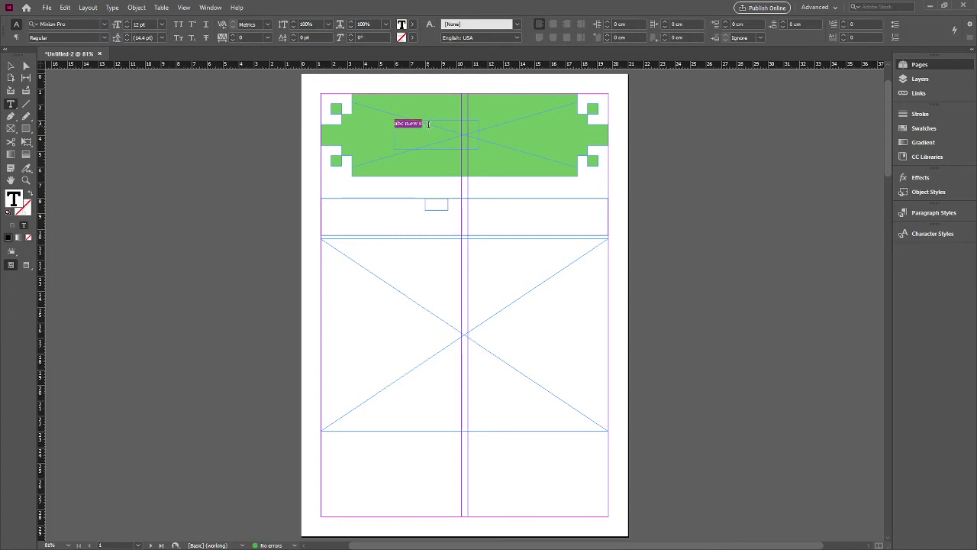
{"action": "left_click", "coordinate": [102, 24]}
{"action": "key", "text": "Return"}
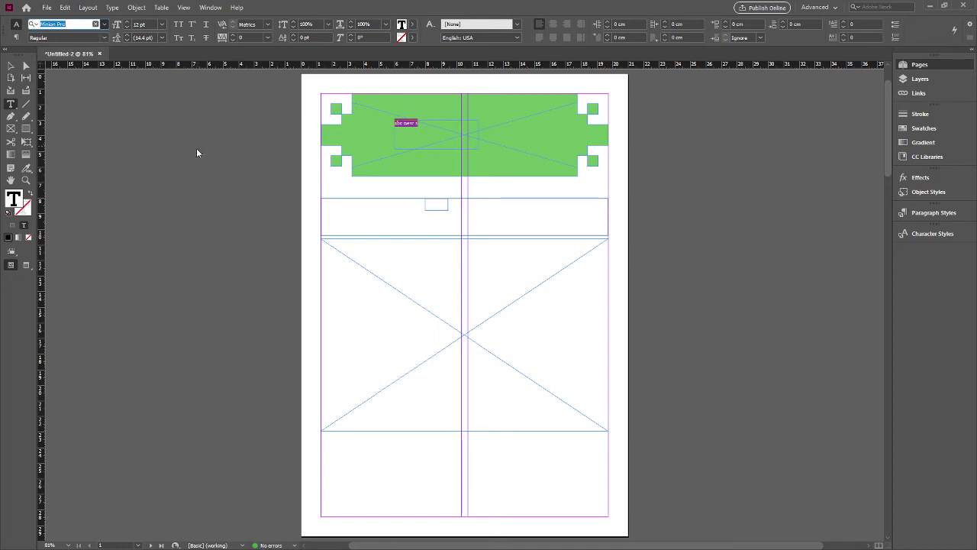
{"action": "type", "text": "Rockwell"}
{"action": "key", "text": "Return"}
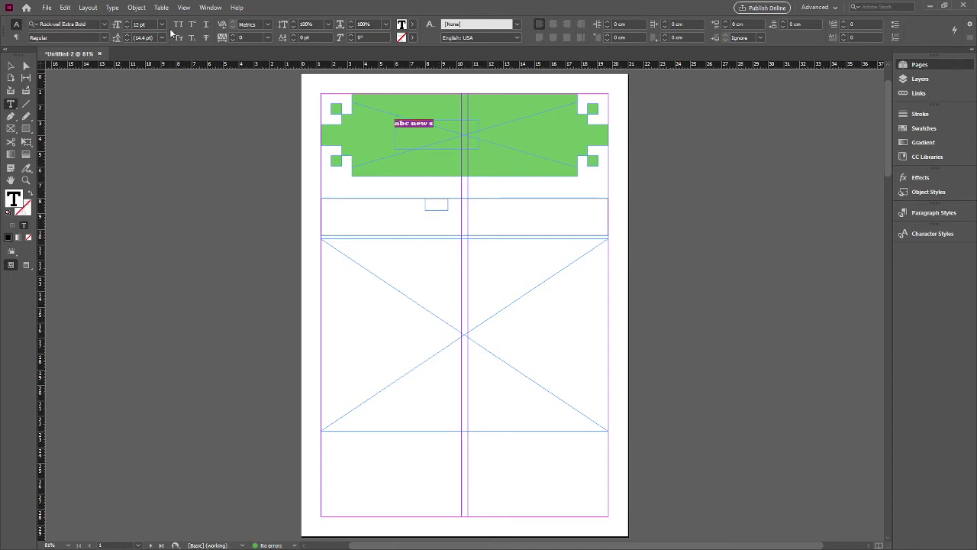
{"action": "left_click", "coordinate": [127, 22]}
{"action": "left_click", "coordinate": [127, 22]}
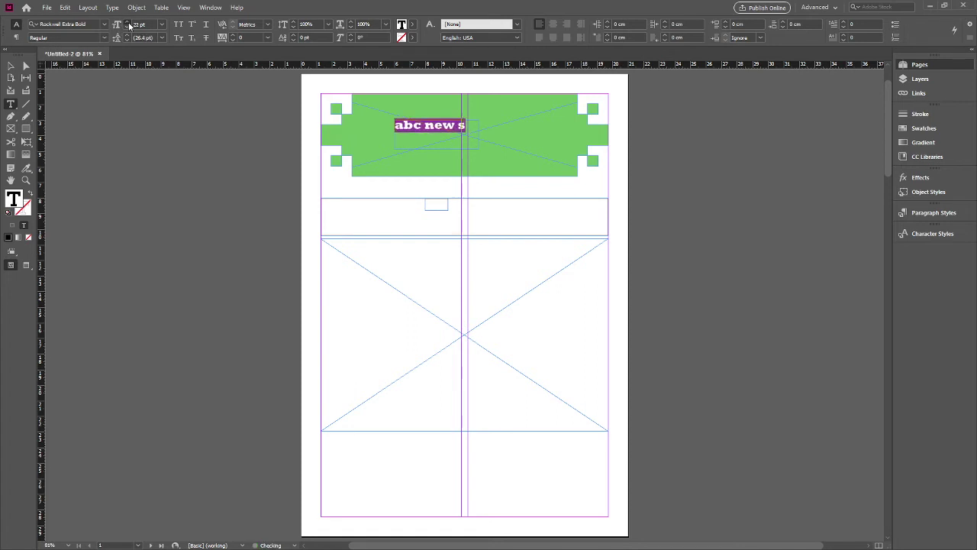
{"action": "left_click", "coordinate": [127, 22]}
{"action": "left_click", "coordinate": [127, 22]}
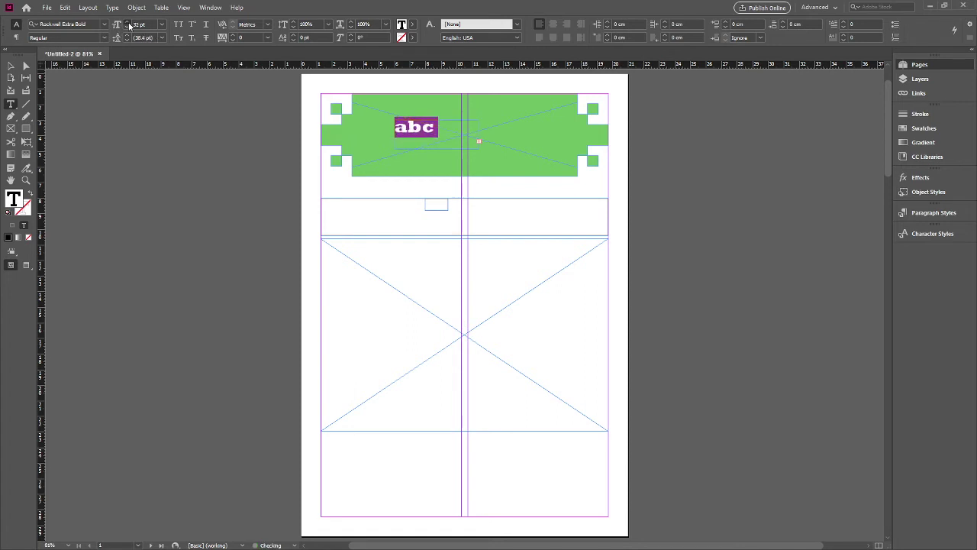
{"action": "left_click", "coordinate": [11, 65]}
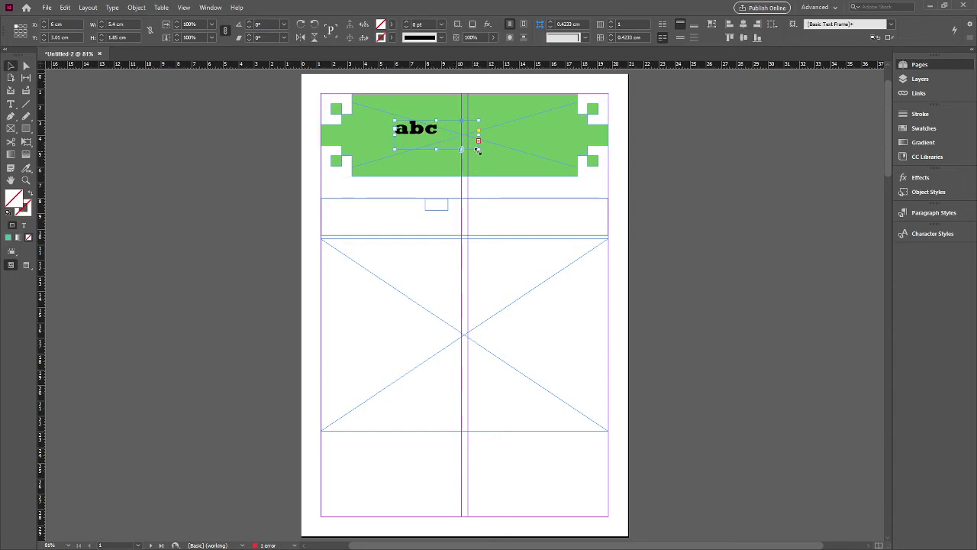
- Widen the heading frame so 'abc new s' fits on one line, removing the overflow frame
{"action": "left_click_drag", "start_coordinate": [478, 150], "coordinate": [571, 163]}
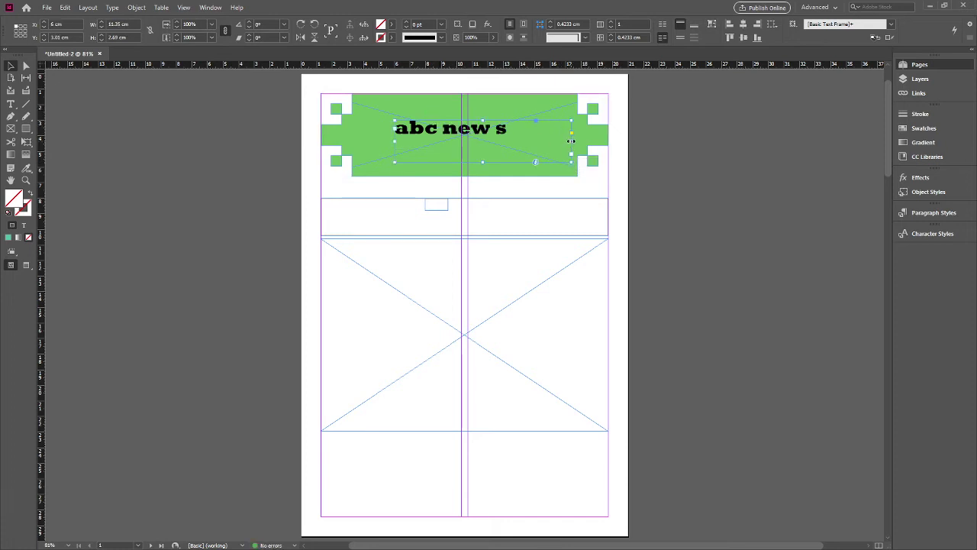
{"action": "mouse_move", "coordinate": [571, 143]}
{"action": "left_mouse_down"}
{"action": "mouse_move", "coordinate": [468, 129]}
{"action": "mouse_move", "coordinate": [448, 156]}
{"action": "left_mouse_up"}
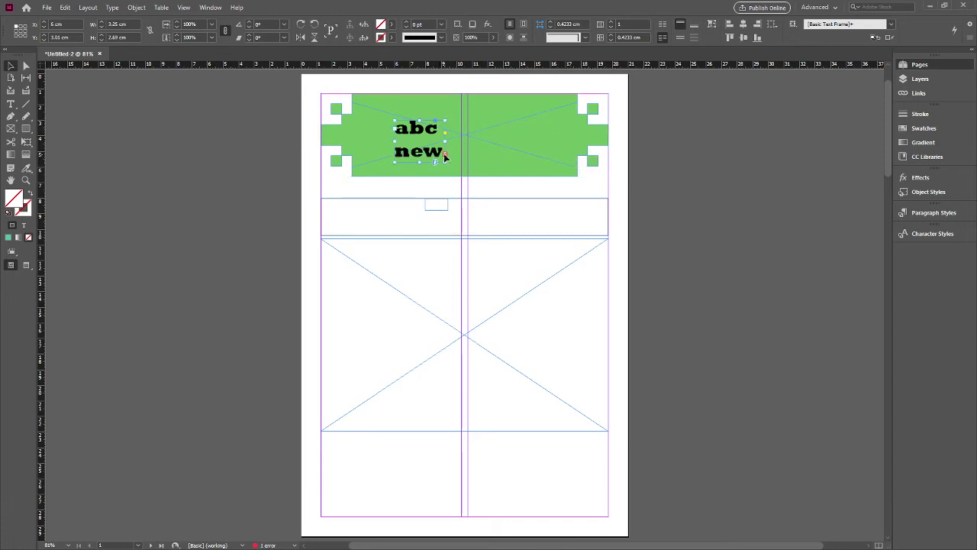
{"action": "left_click_drag", "start_coordinate": [468, 120], "coordinate": [531, 162]}
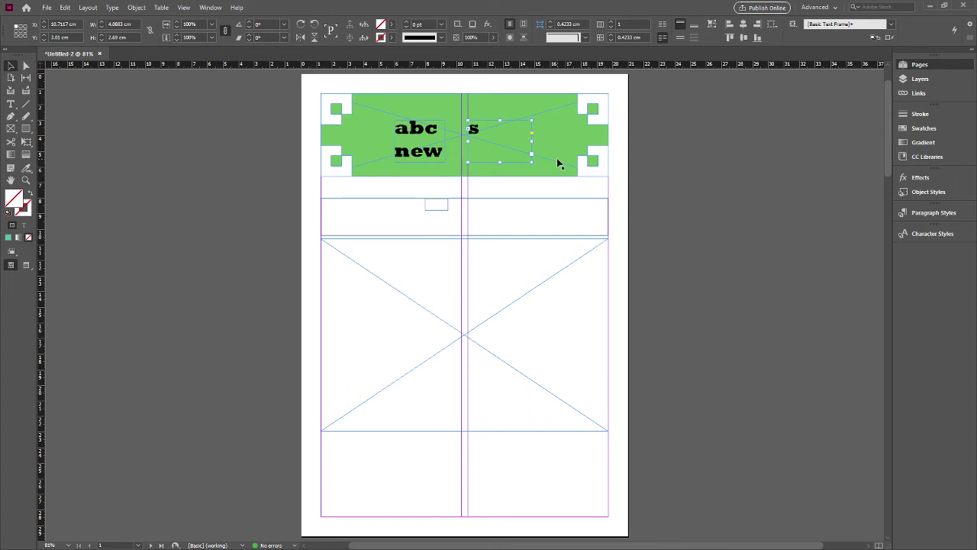
{"action": "key", "text": "Delete"}
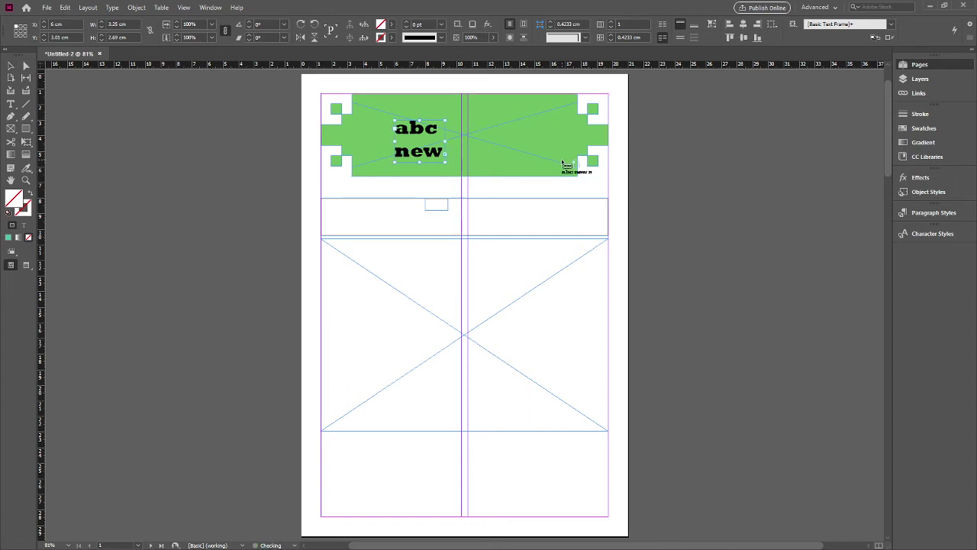
{"action": "left_click", "coordinate": [443, 151]}
{"action": "left_click", "coordinate": [9, 67]}
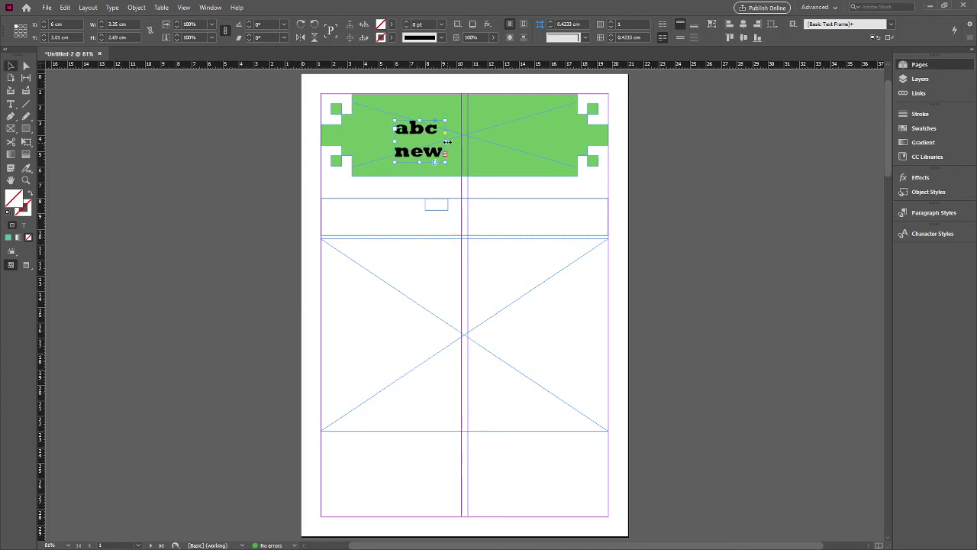
{"action": "left_click_drag", "start_coordinate": [443, 142], "coordinate": [532, 143]}
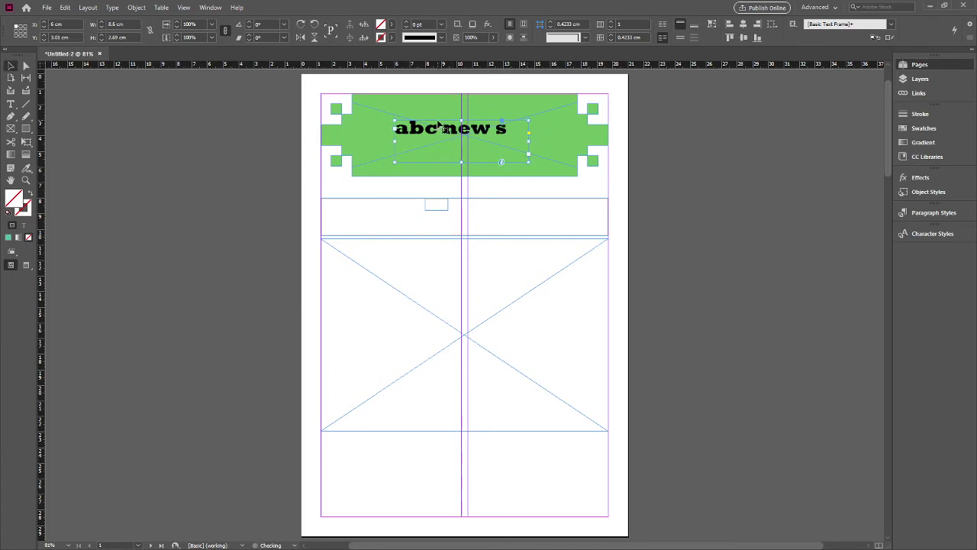
{"action": "mouse_move", "coordinate": [435, 116]}
{"action": "left_mouse_down"}
{"action": "mouse_move", "coordinate": [432, 107]}
{"action": "mouse_move", "coordinate": [396, 121]}
{"action": "left_mouse_up"}
- Retype the heading letters in capitals so it reads 'ABC New s'
{"action": "double_click", "coordinate": [401, 121]}
{"action": "type", "text": "A"}
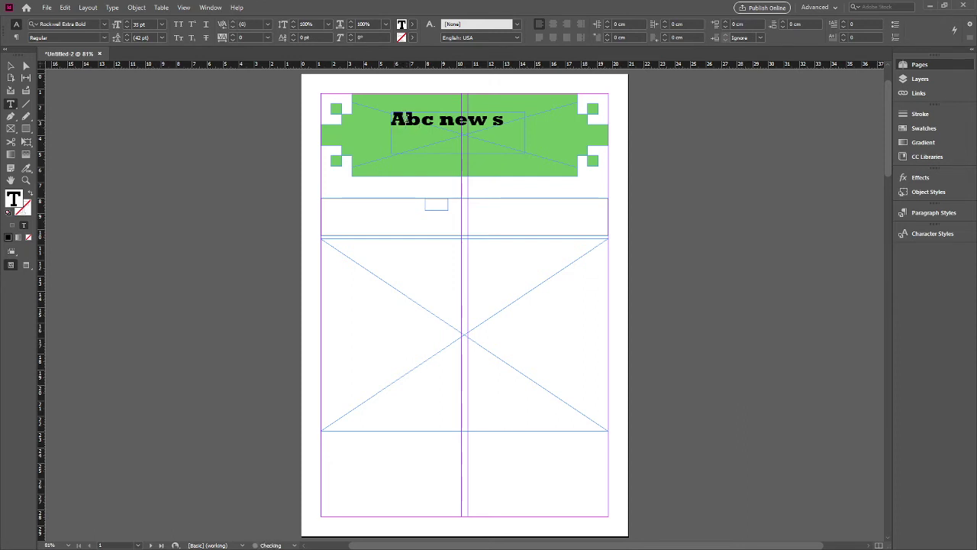
{"action": "left_click_drag", "start_coordinate": [453, 120], "coordinate": [408, 120]}
{"action": "type", "text": "N"}
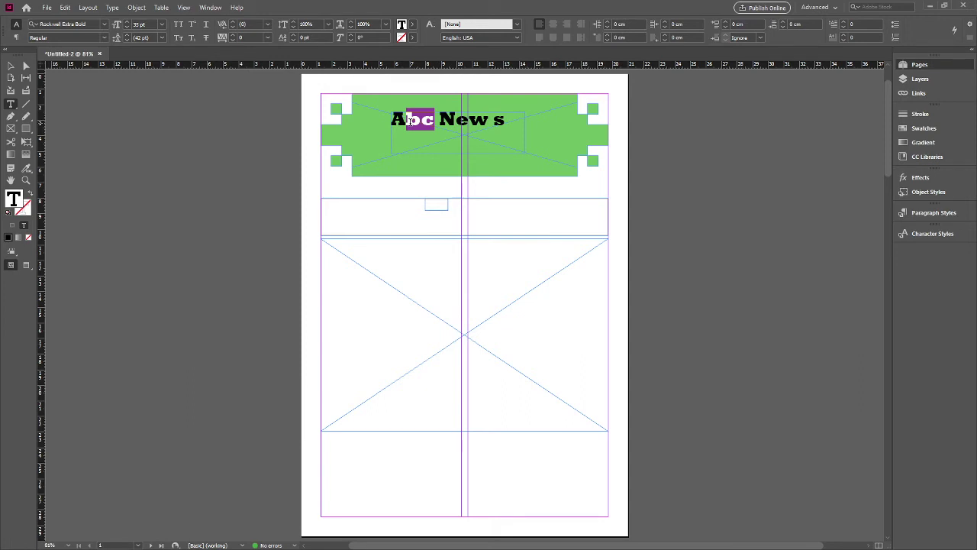
{"action": "type", "text": "BC"}
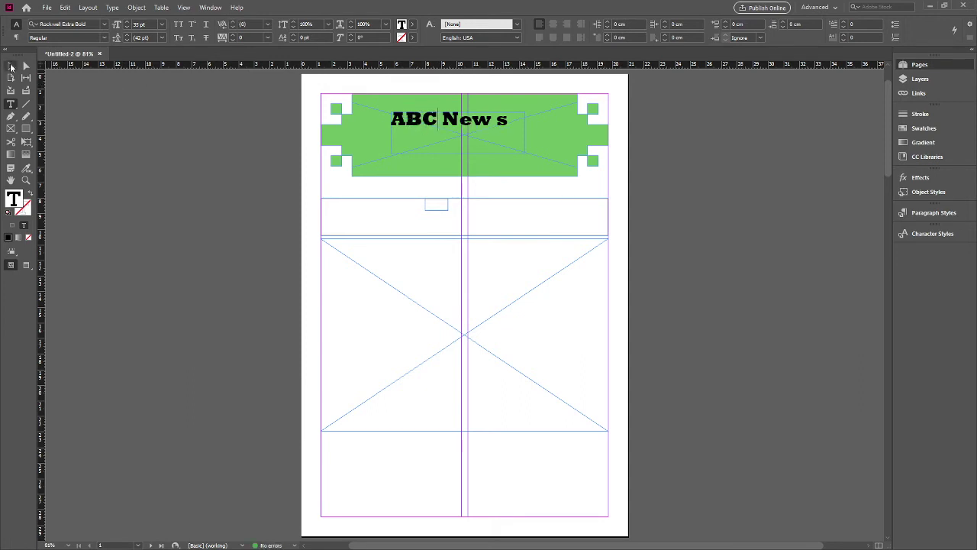
- Centre-align the heading text and select it together with the banner
{"action": "left_click", "coordinate": [9, 67]}
{"action": "double_click", "coordinate": [513, 120]}
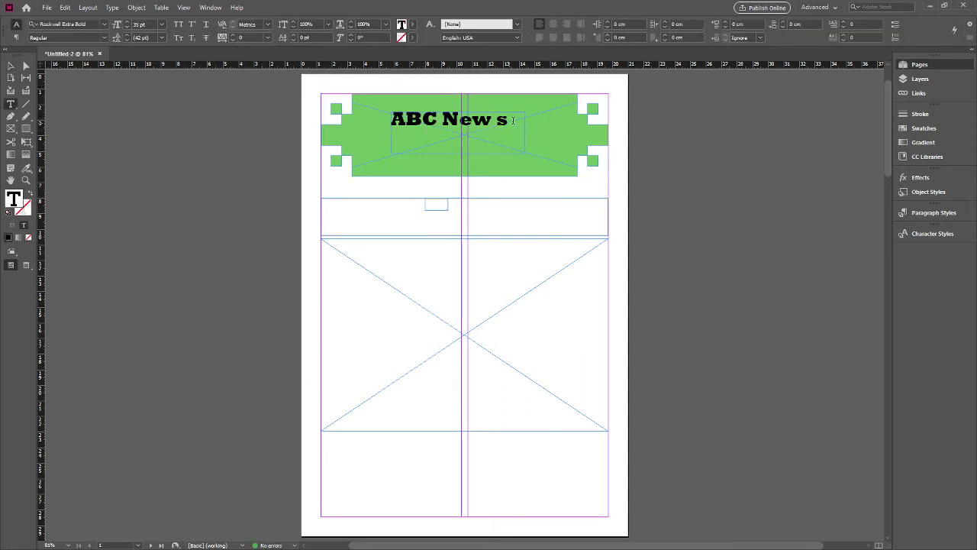
{"action": "left_click_drag", "start_coordinate": [509, 120], "coordinate": [384, 118]}
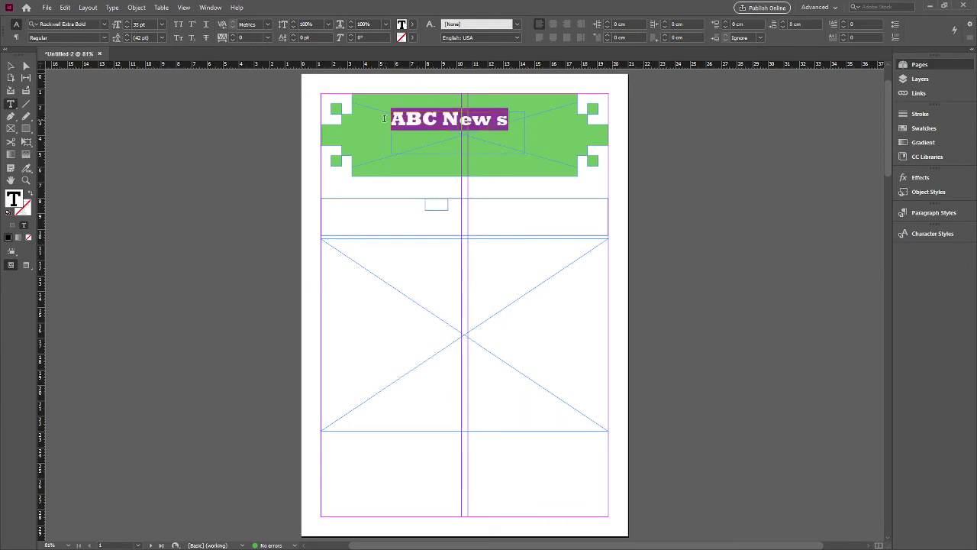
{"action": "left_click", "coordinate": [552, 24]}
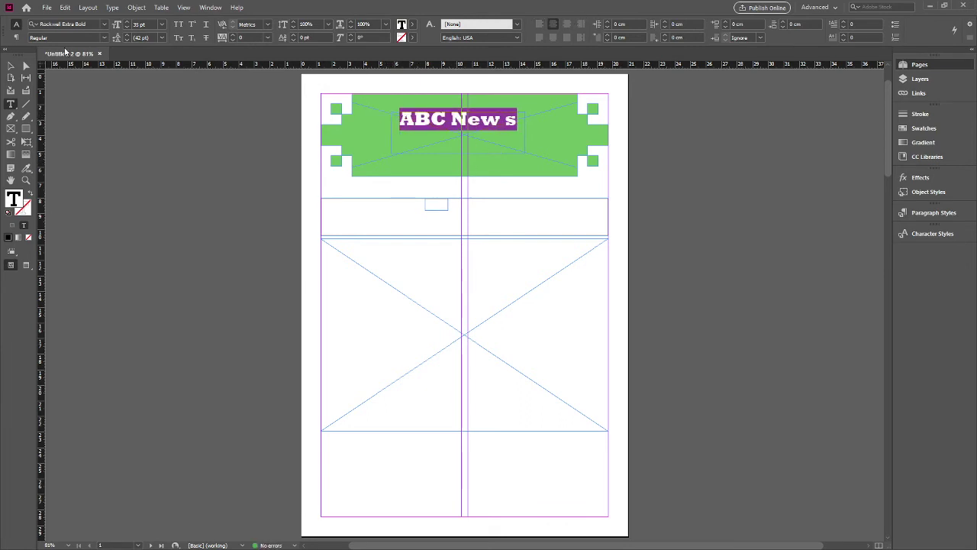
{"action": "left_click", "coordinate": [10, 67]}
{"action": "left_click_drag", "start_coordinate": [312, 81], "coordinate": [461, 172]}
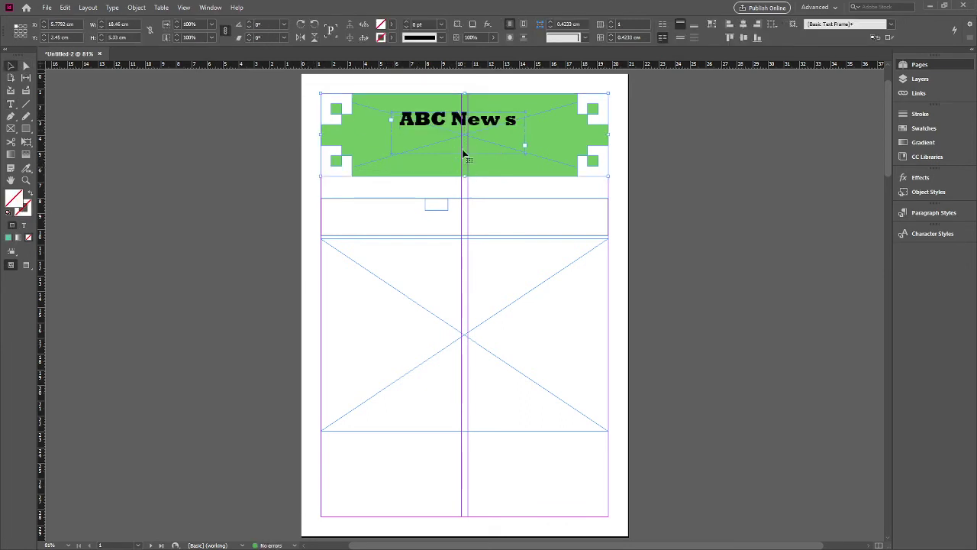
- Group the banner with the heading and reselect the ABC News title text
{"action": "key", "text": "ctrl+g"}
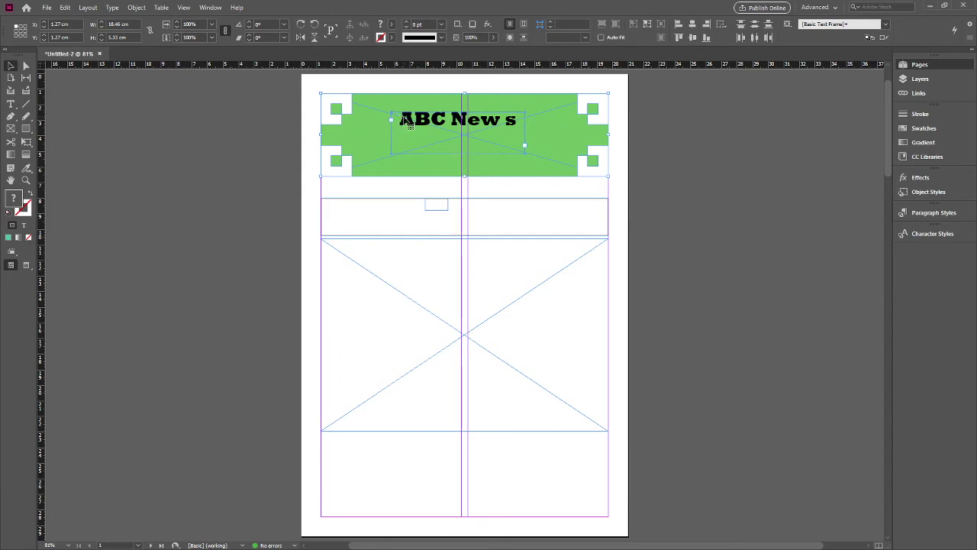
{"action": "left_click", "coordinate": [296, 112]}
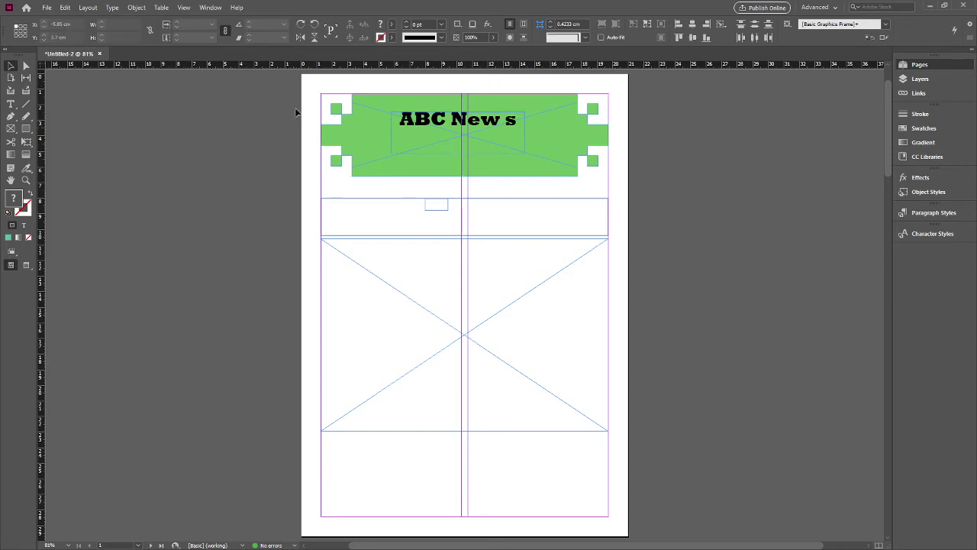
{"action": "double_click", "coordinate": [393, 119]}
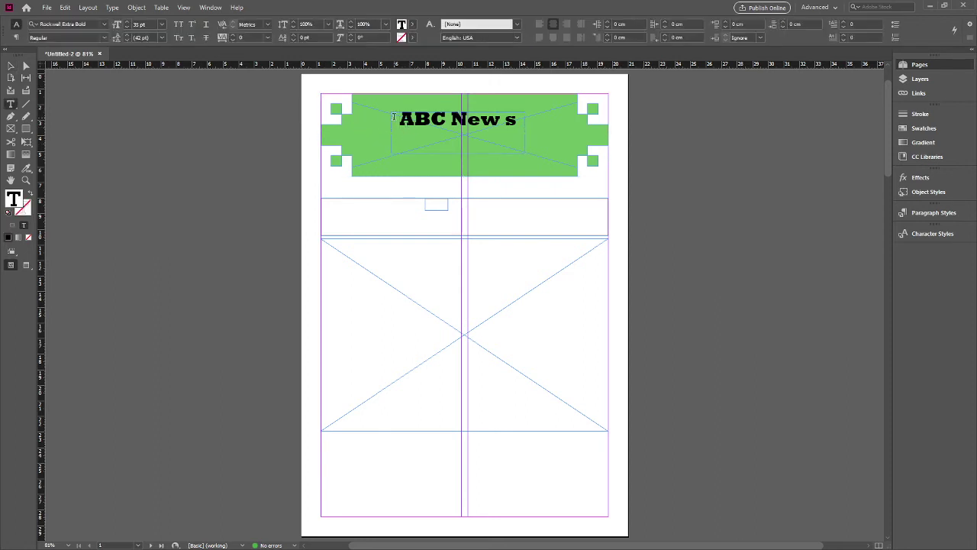
{"action": "left_click_drag", "start_coordinate": [518, 143], "coordinate": [338, 124]}
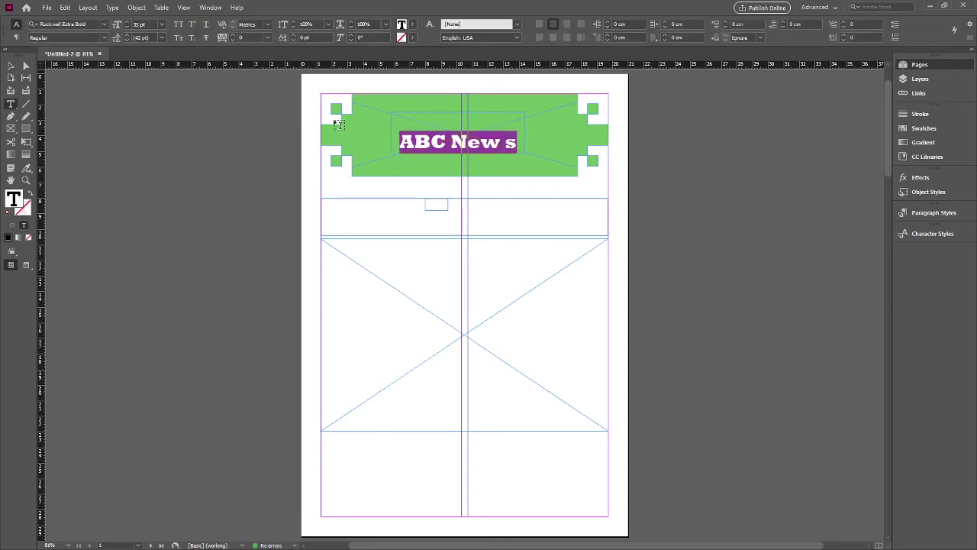
{"action": "left_click", "coordinate": [207, 143]}
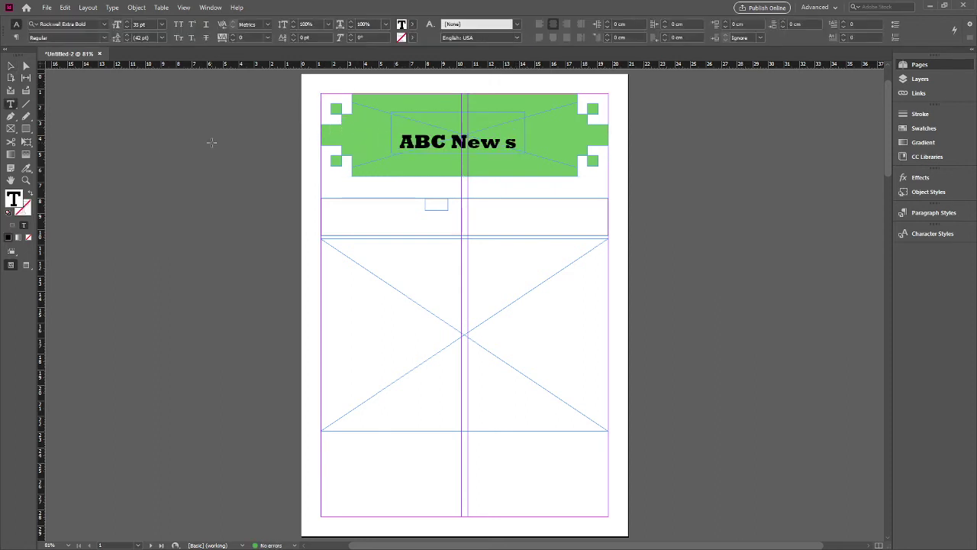
- Toggle between Preview and Normal screen modes to check the page layout
{"action": "left_click", "coordinate": [26, 265]}
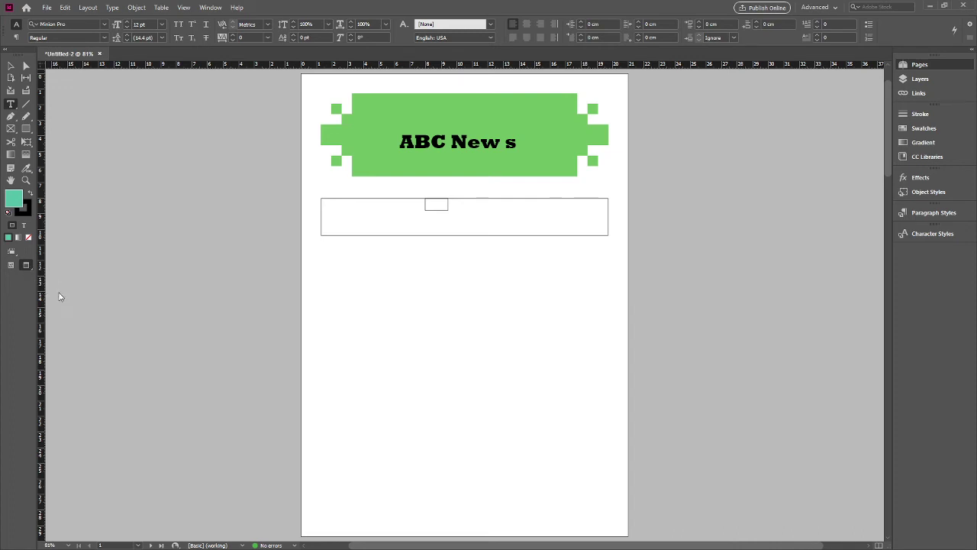
{"action": "left_click", "coordinate": [11, 265]}
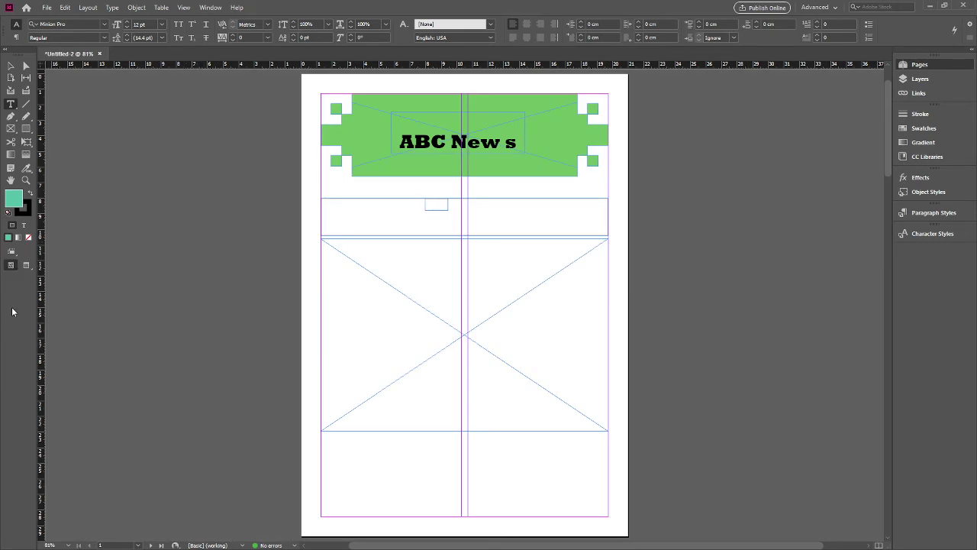
{"action": "left_click", "coordinate": [27, 266]}
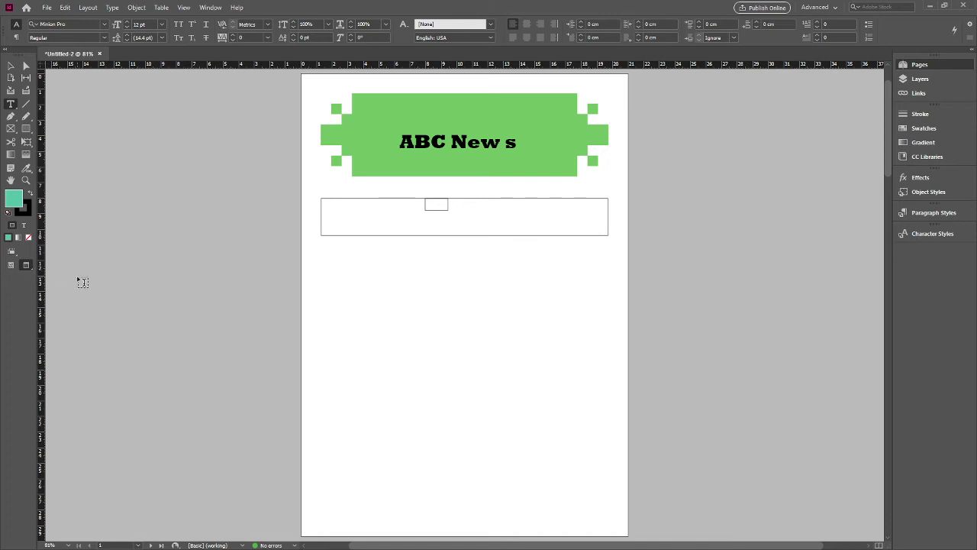
{"action": "left_click", "coordinate": [10, 265]}
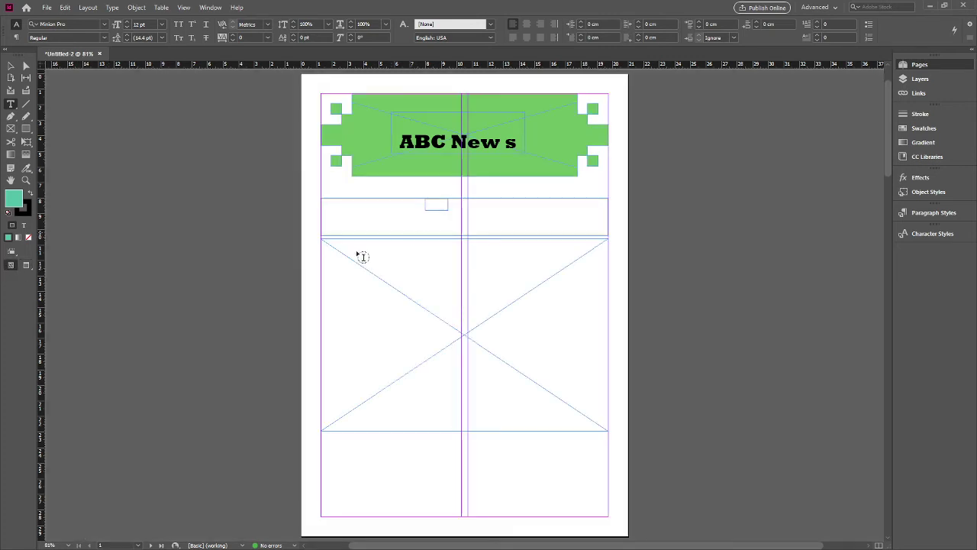
{"action": "scroll", "coordinate": [362, 256], "scroll_direction": "up", "scroll_amount": 1}
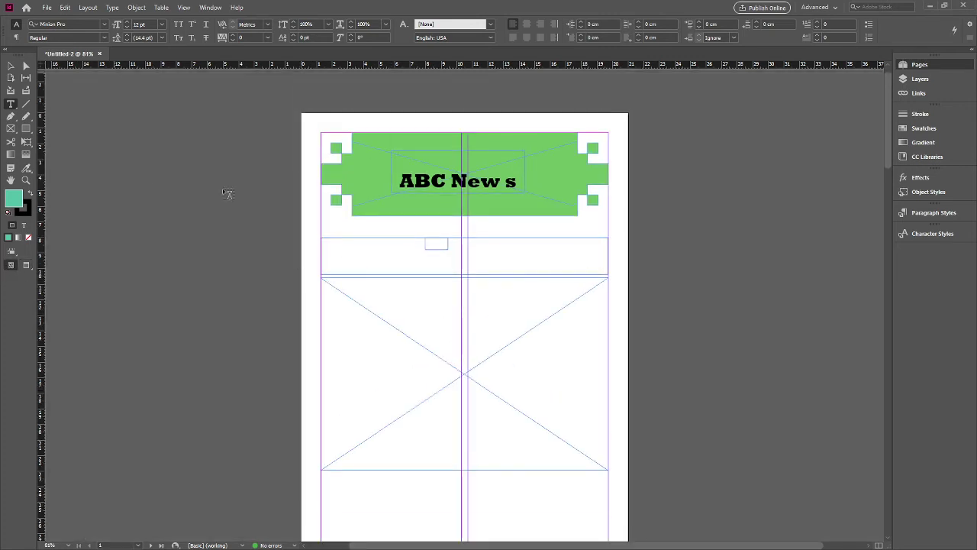
- Zoom into the masthead and draw a thin bar across the page under the banner
{"action": "left_click", "coordinate": [28, 181]}
{"action": "left_click_drag", "start_coordinate": [315, 212], "coordinate": [620, 240]}
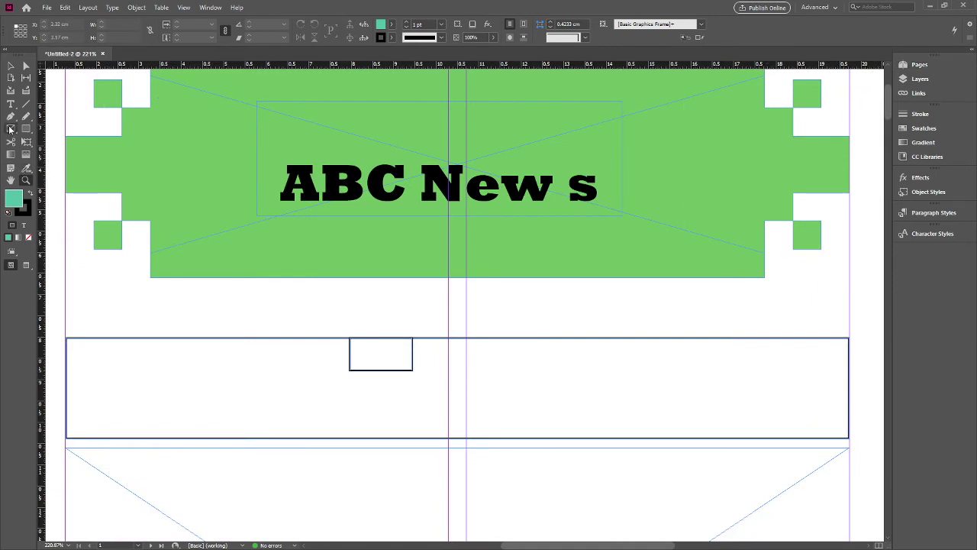
{"action": "left_click", "coordinate": [26, 128]}
{"action": "left_click_drag", "start_coordinate": [65, 296], "coordinate": [847, 320]}
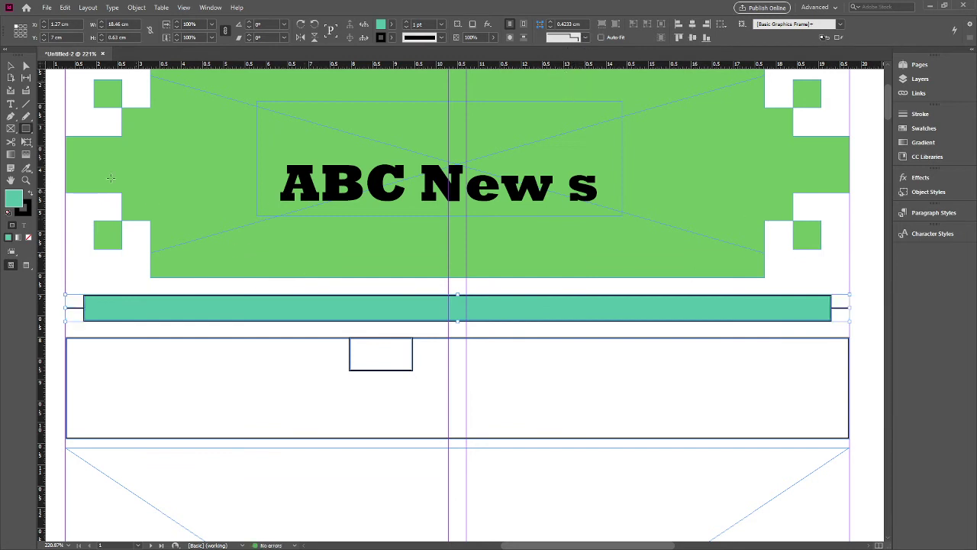
- Draw a small text frame just below the banner's left corner
{"action": "left_click", "coordinate": [11, 65]}
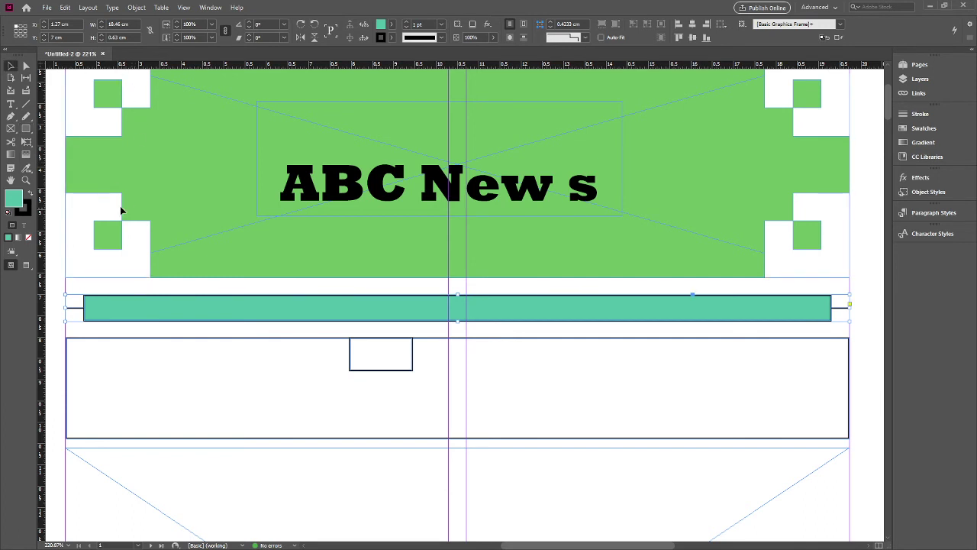
{"action": "left_click", "coordinate": [56, 261]}
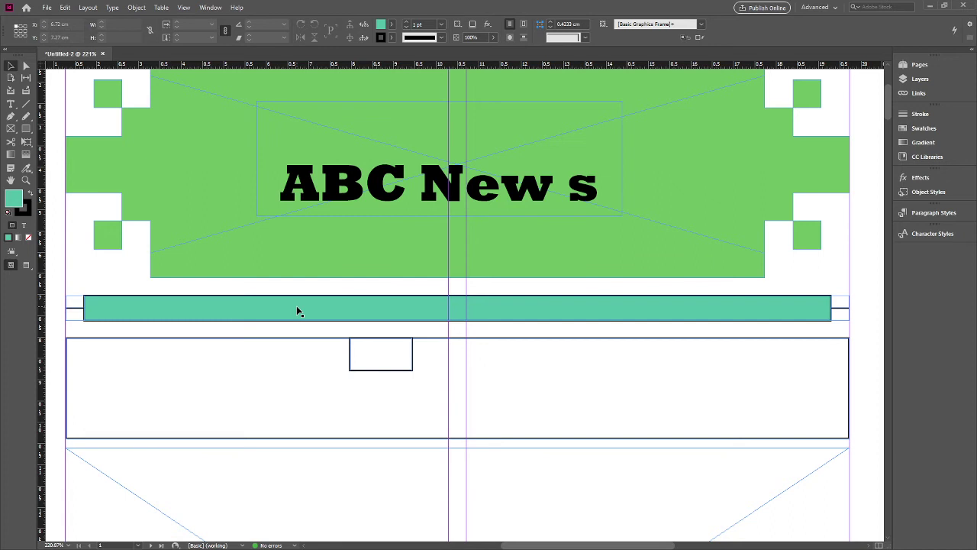
{"action": "left_click", "coordinate": [10, 103]}
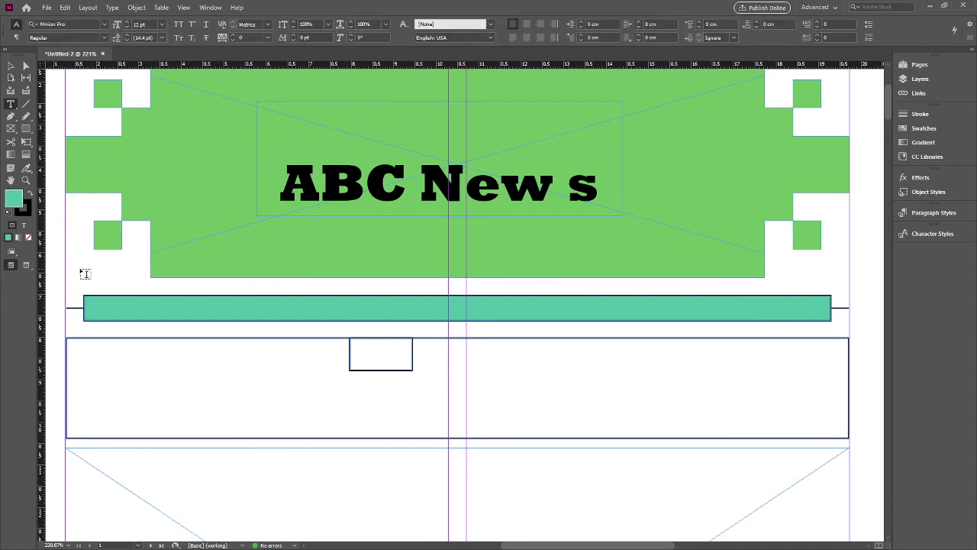
{"action": "left_click_drag", "start_coordinate": [80, 269], "coordinate": [159, 287]}
- Type the word 'price' in lowercase in the small text frame
{"action": "type", "text": "P"}
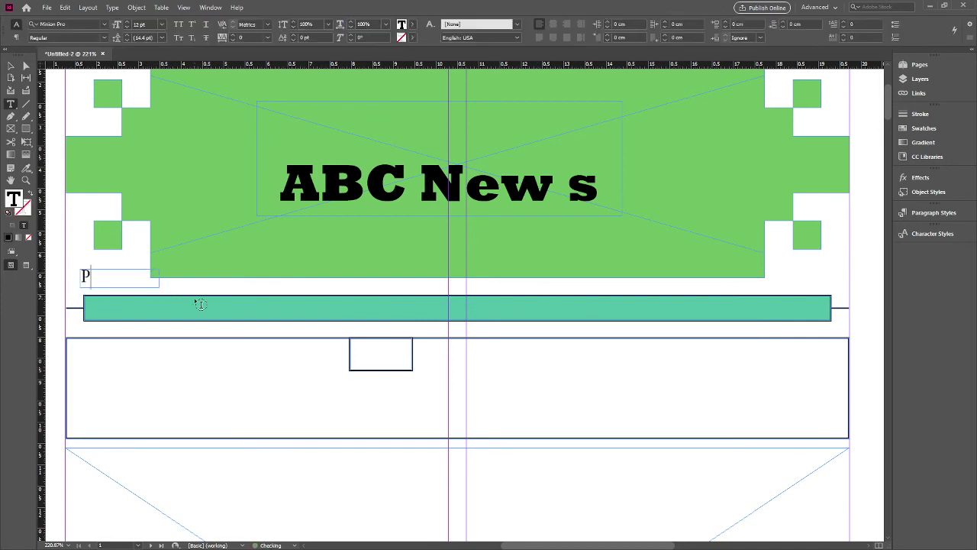
{"action": "type", "text": "ric"}
{"action": "key", "text": "BackSpace"}
{"action": "key", "text": "BackSpace"}
{"action": "key", "text": "BackSpace"}
{"action": "type", "text": "r"}
{"action": "key", "text": "BackSpace"}
{"action": "key", "text": "BackSpace"}
{"action": "type", "text": "p"}
{"action": "type", "text": "rice"}
- Move the price label onto the left end of the teal bar, verifying with undo/redo
{"action": "left_click", "coordinate": [11, 66]}
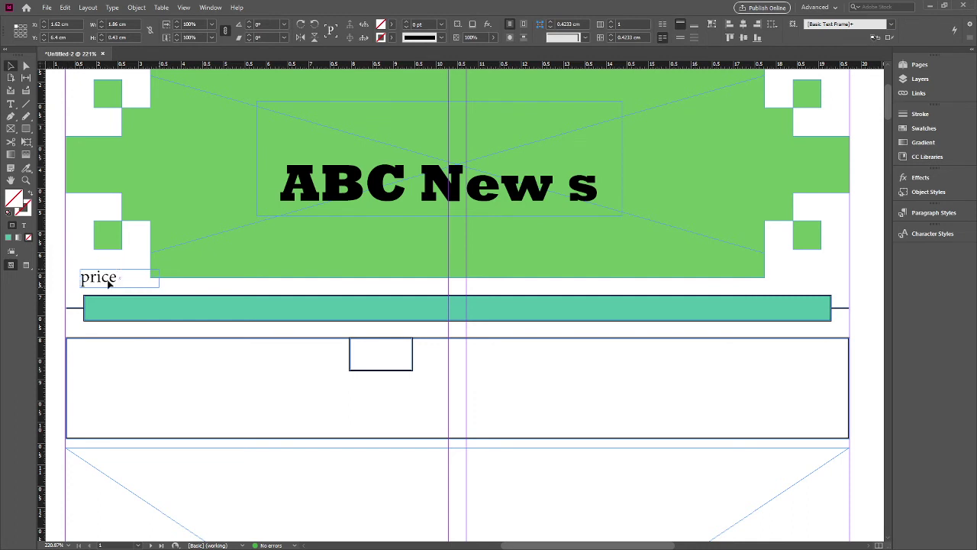
{"action": "left_click_drag", "start_coordinate": [110, 282], "coordinate": [119, 310]}
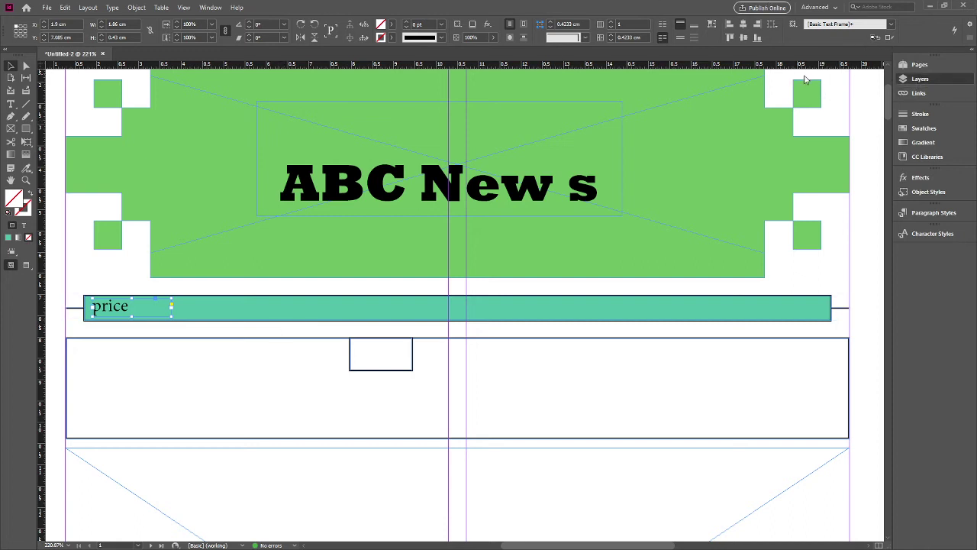
{"action": "left_click", "coordinate": [776, 90]}
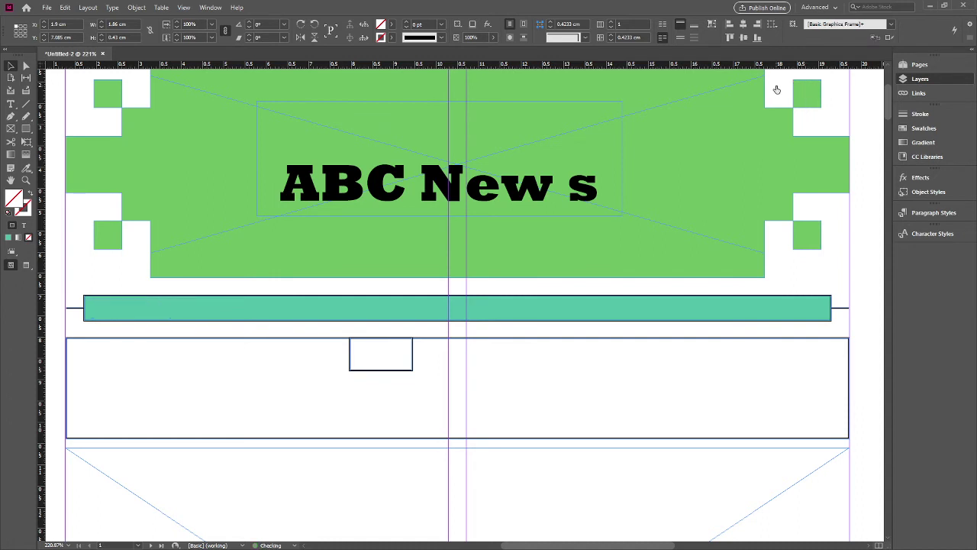
{"action": "key", "text": "ctrl+z"}
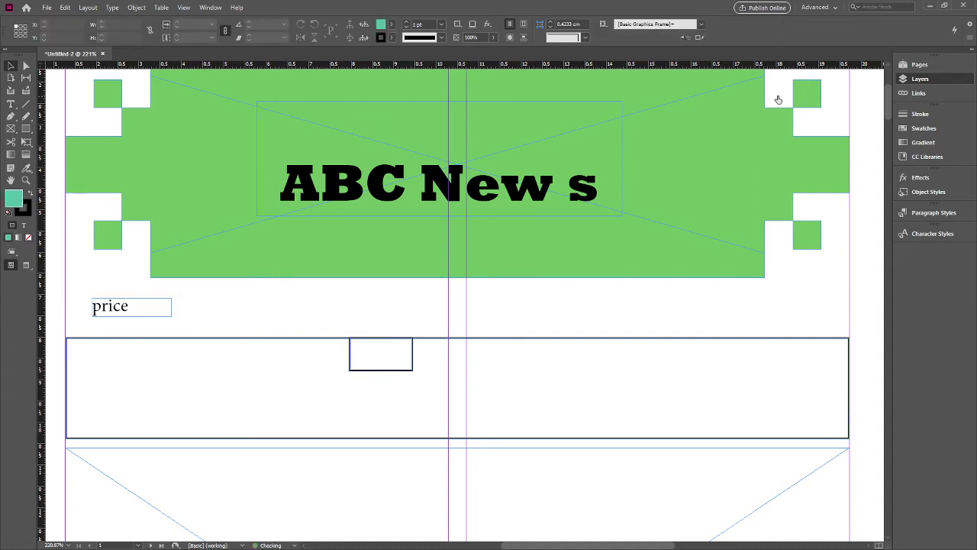
{"action": "key", "text": "ctrl+shift+z"}
{"action": "key", "text": "ctrl+z"}
{"action": "key", "text": "ctrl+shift+z"}
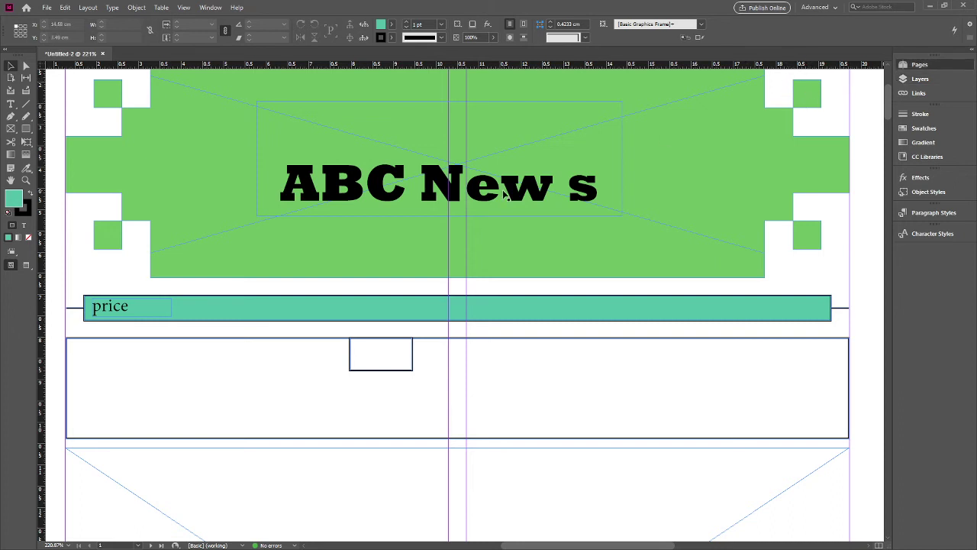
{"action": "left_click", "coordinate": [450, 197]}
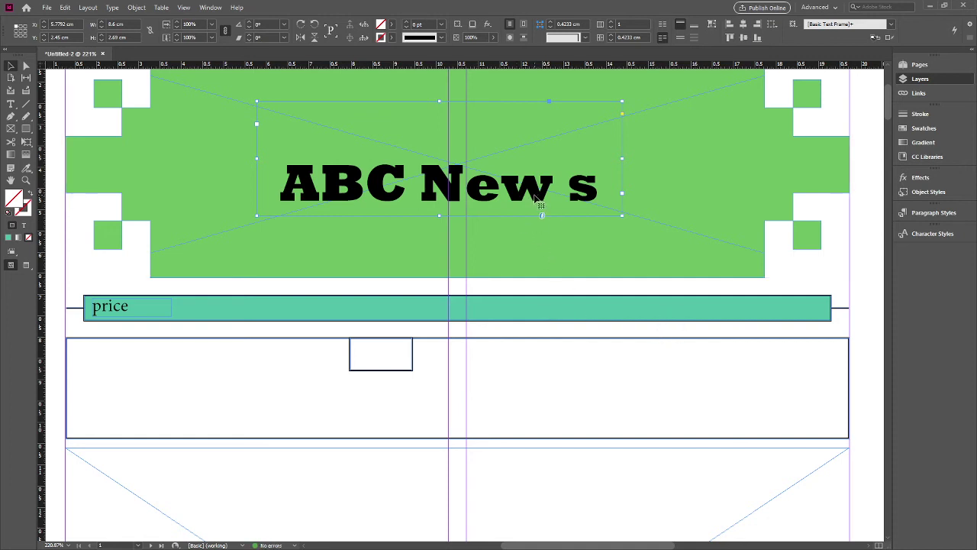
{"action": "left_click", "coordinate": [141, 287]}
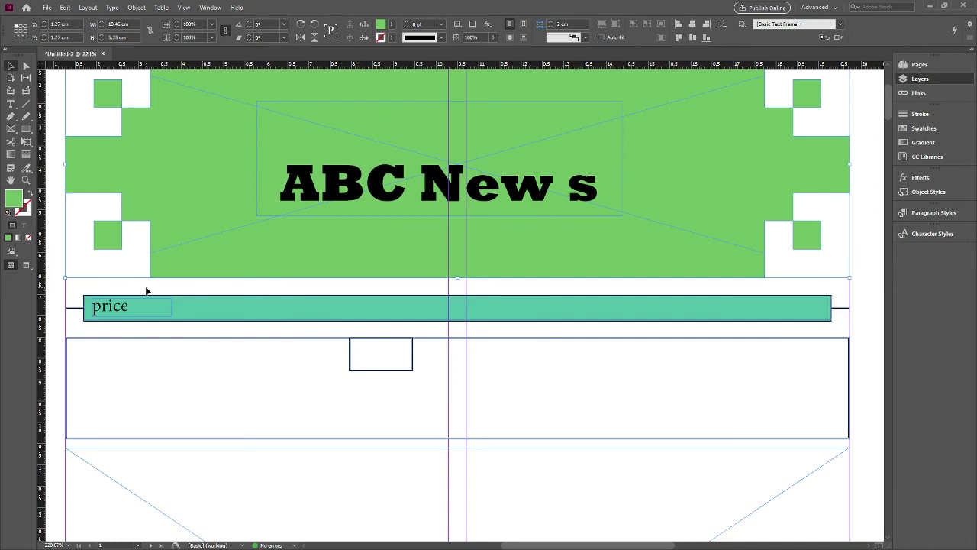
{"action": "left_click", "coordinate": [393, 199]}
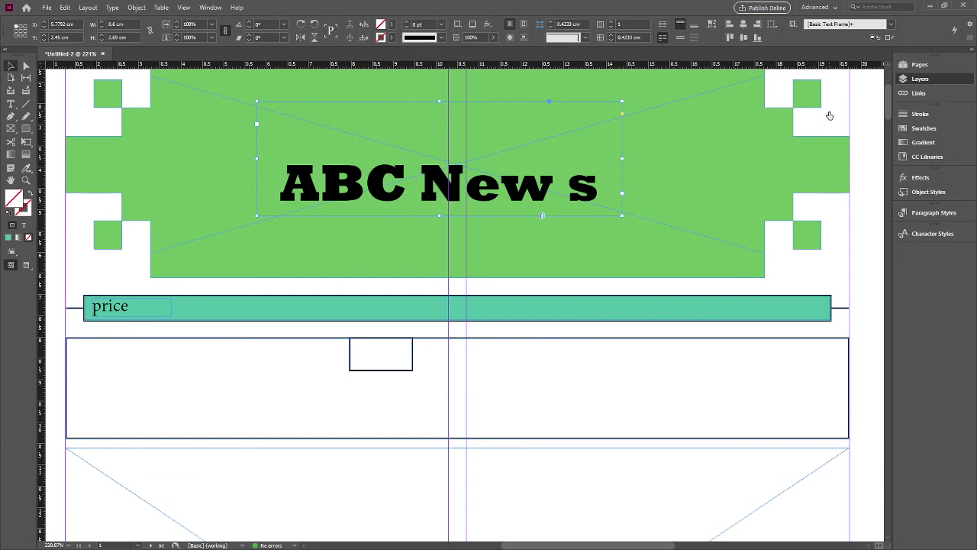
{"action": "left_click", "coordinate": [322, 252]}
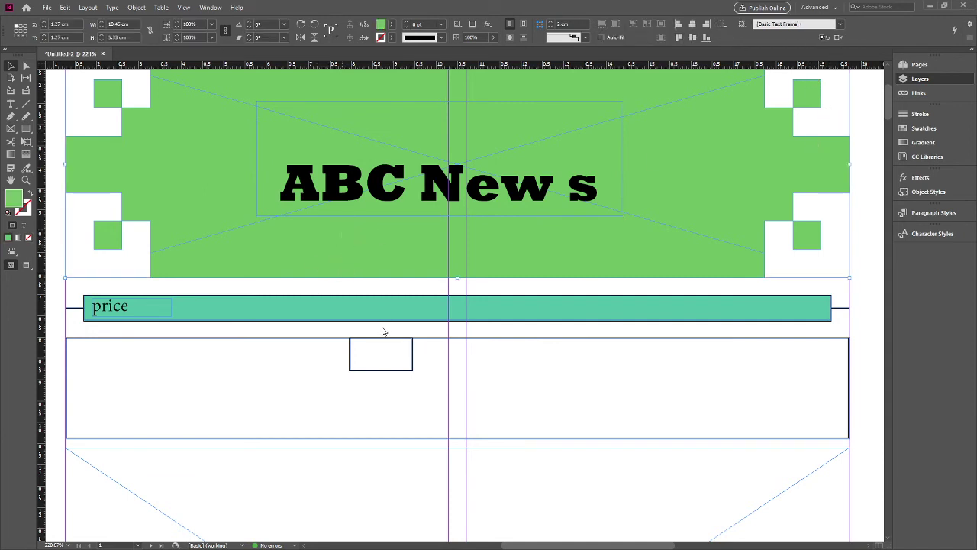
{"action": "key", "text": "ctrl+shift+bracketright"}
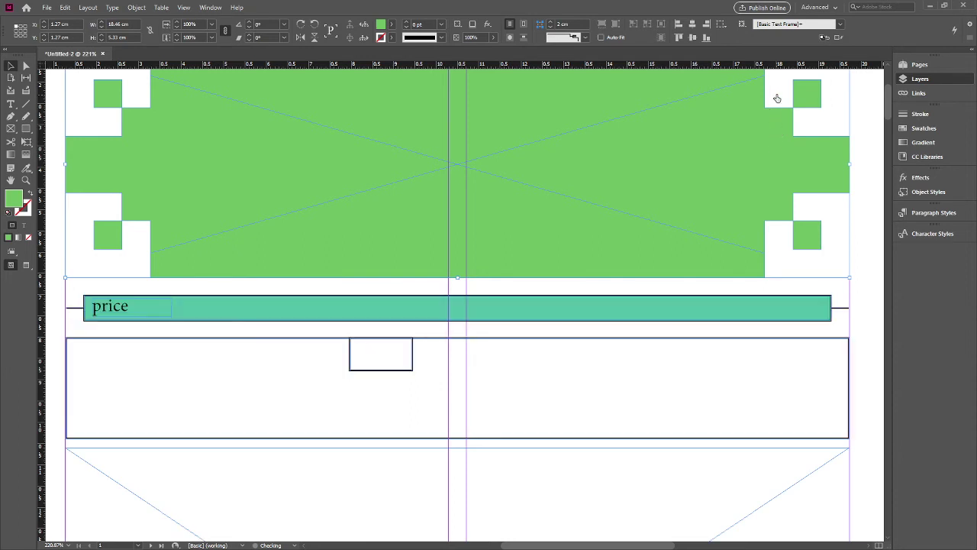
{"action": "key", "text": "ctrl+z"}
{"action": "key", "text": "ctrl+shift+z"}
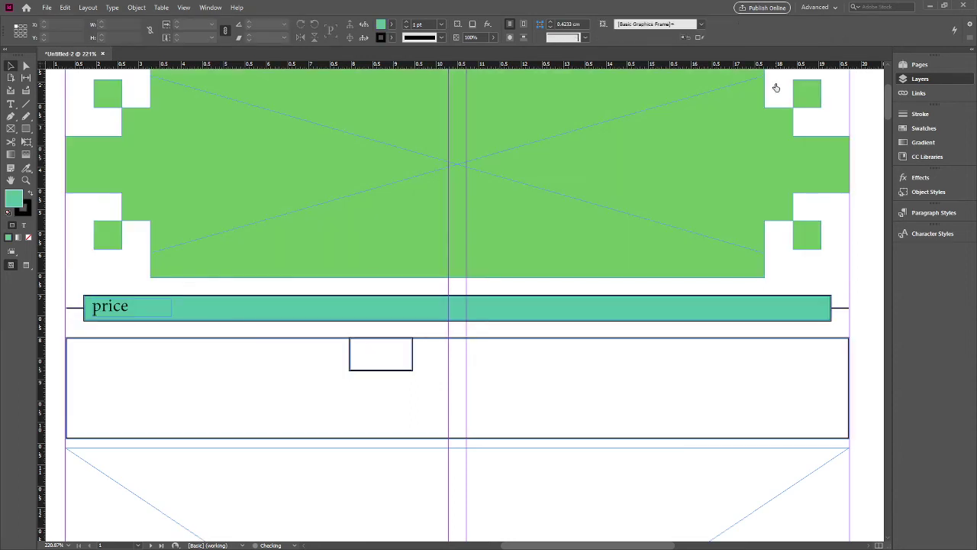
{"action": "key", "text": "ctrl+z"}
{"action": "key", "text": "ctrl+shift+z"}
{"action": "key", "text": "ctrl+shift+bracketleft"}
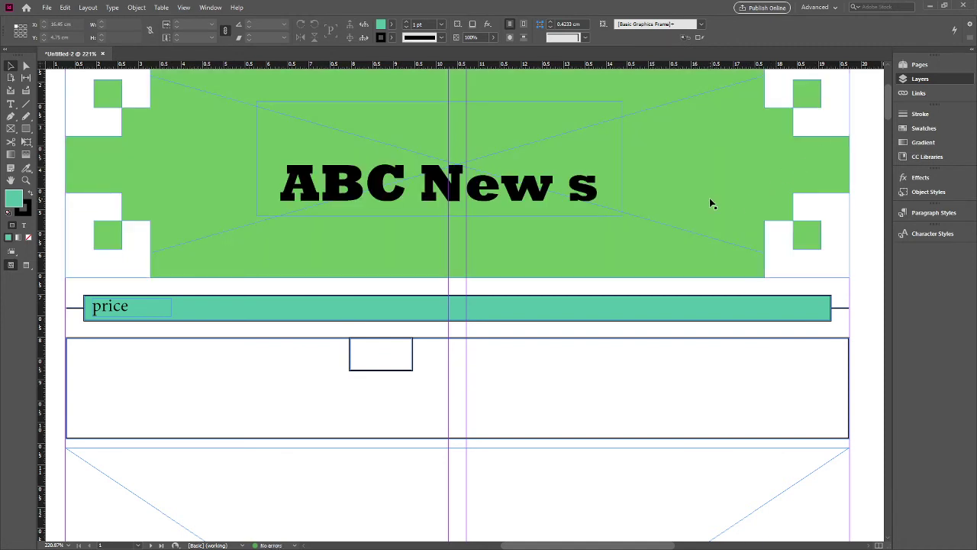
{"action": "double_click", "coordinate": [615, 190]}
- Colour all of the 'ABC New s' heading text magenta
{"action": "left_click_drag", "start_coordinate": [594, 188], "coordinate": [288, 195]}
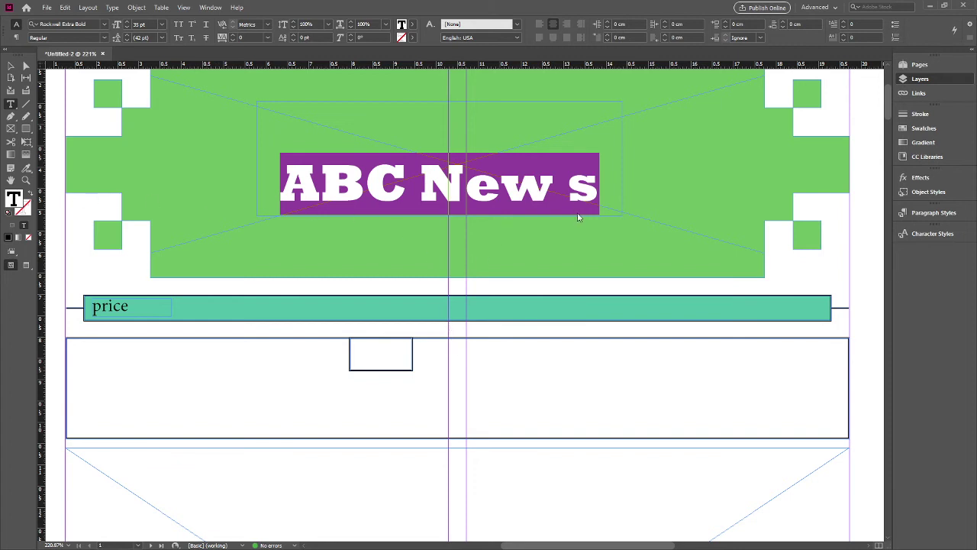
{"action": "left_click", "coordinate": [213, 213]}
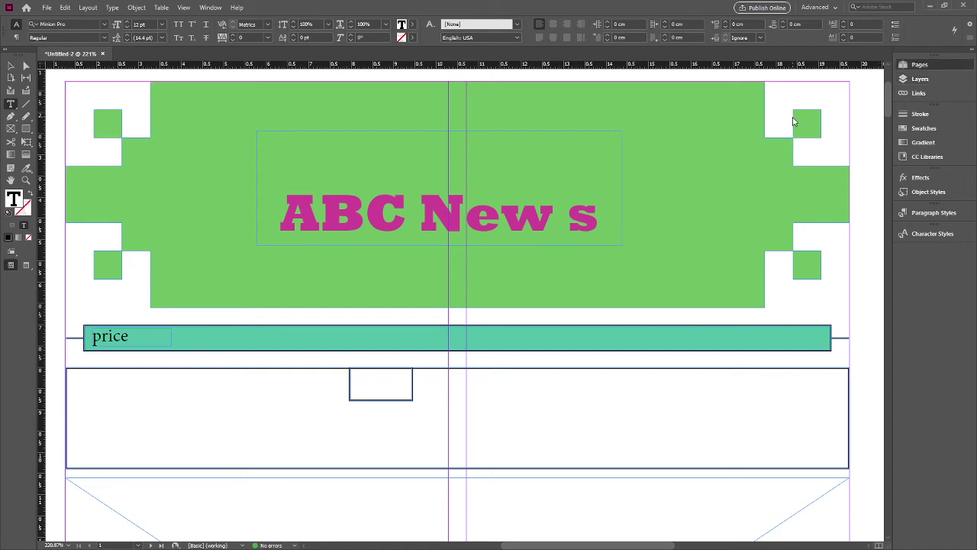
- Fit page 1 in the window and select the large empty placeholder frame mid-page
{"action": "scroll", "coordinate": [557, 237], "scroll_direction": "down", "scroll_amount": 3}
{"action": "scroll", "coordinate": [558, 236], "scroll_direction": "down", "scroll_amount": 6}
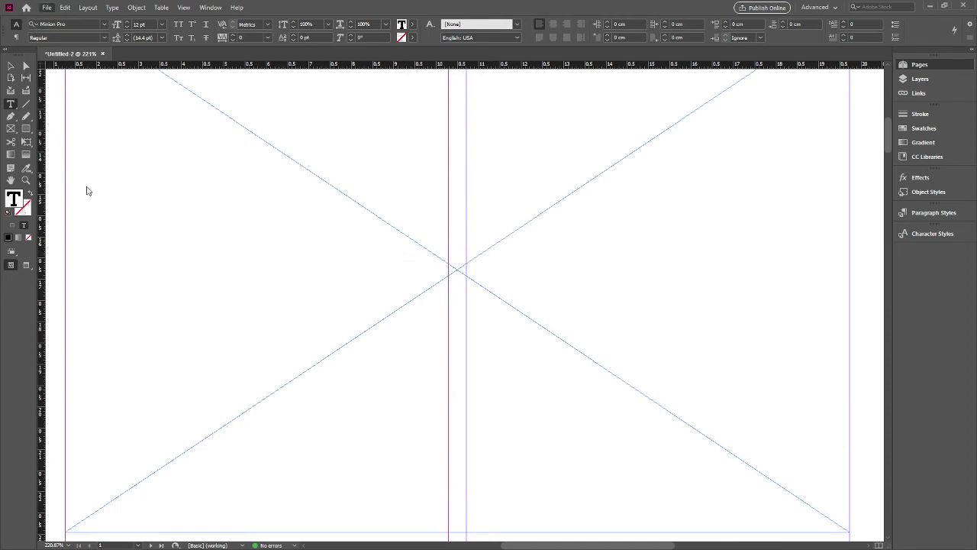
{"action": "left_click", "coordinate": [289, 126]}
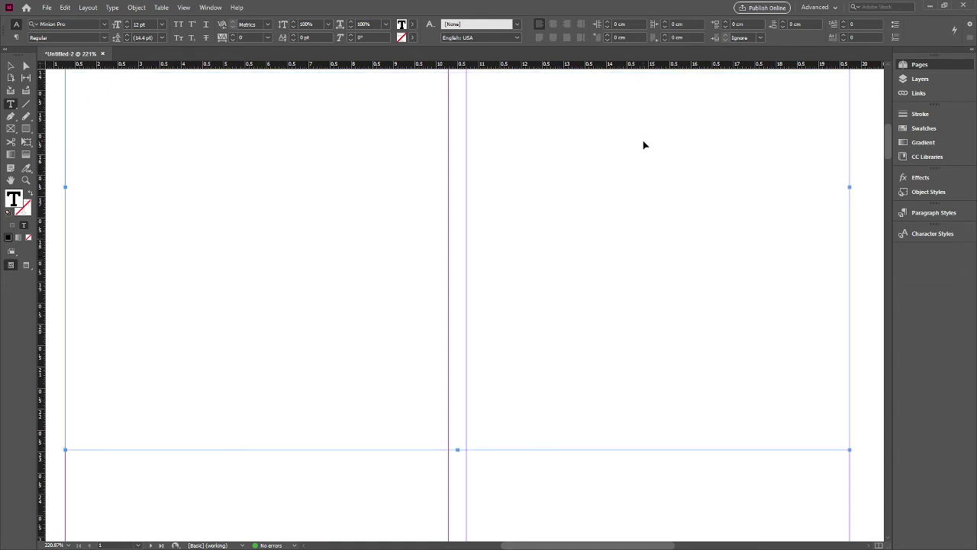
{"action": "key", "text": "ctrl+0"}
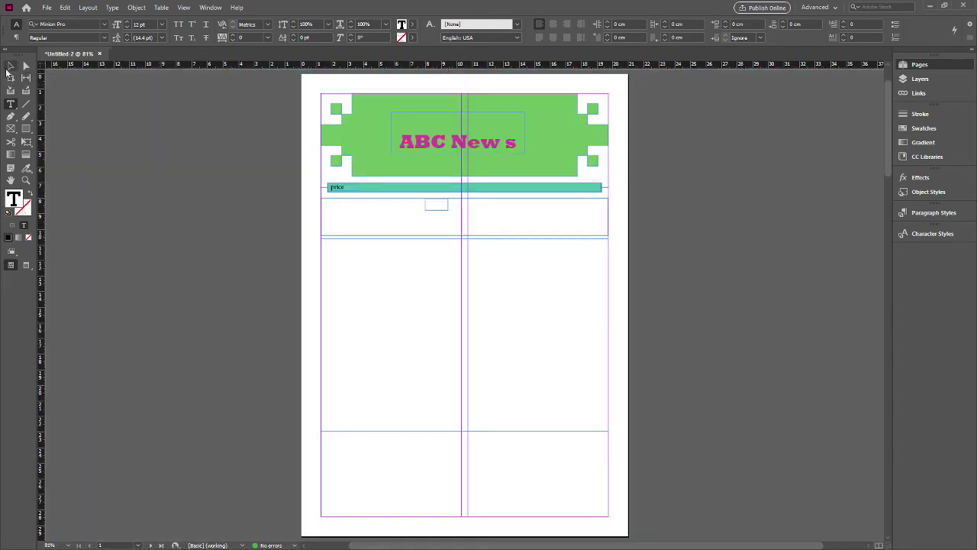
{"action": "left_click", "coordinate": [11, 66]}
{"action": "left_click", "coordinate": [257, 244]}
{"action": "left_click", "coordinate": [397, 330]}
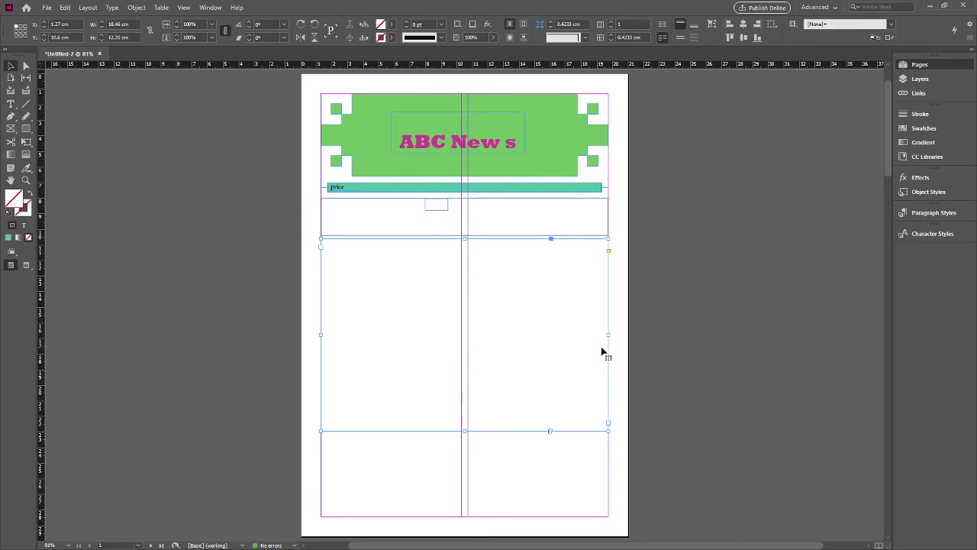
{"action": "left_click", "coordinate": [307, 242]}
{"action": "left_click", "coordinate": [399, 140]}
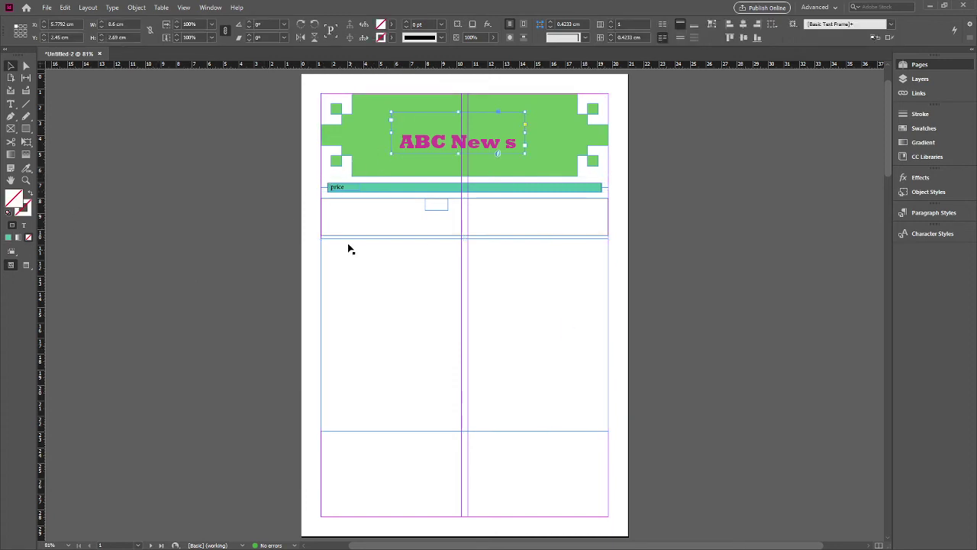
{"action": "left_click", "coordinate": [349, 246]}
- Delete the empty middle frame and draw a new frame across the middle of the page
{"action": "key", "text": "Delete"}
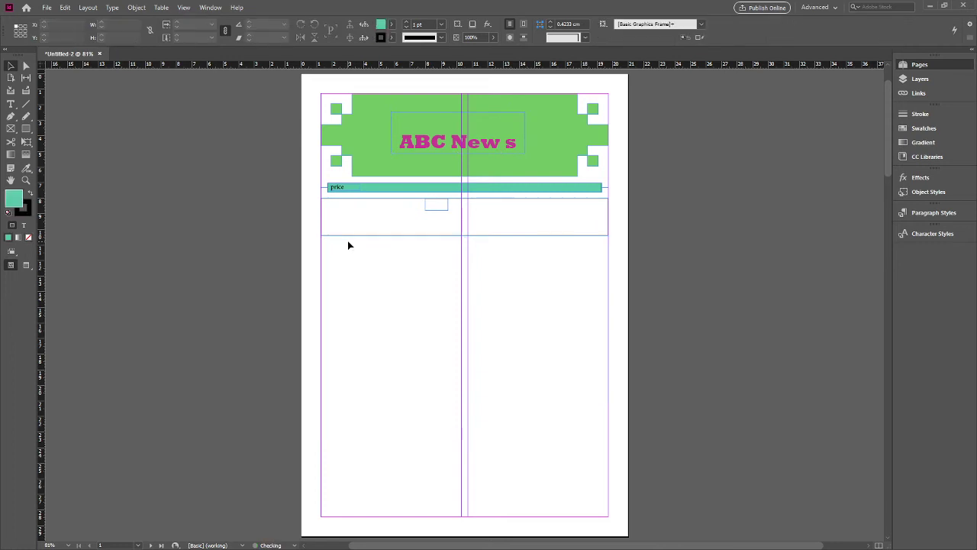
{"action": "left_click", "coordinate": [11, 128]}
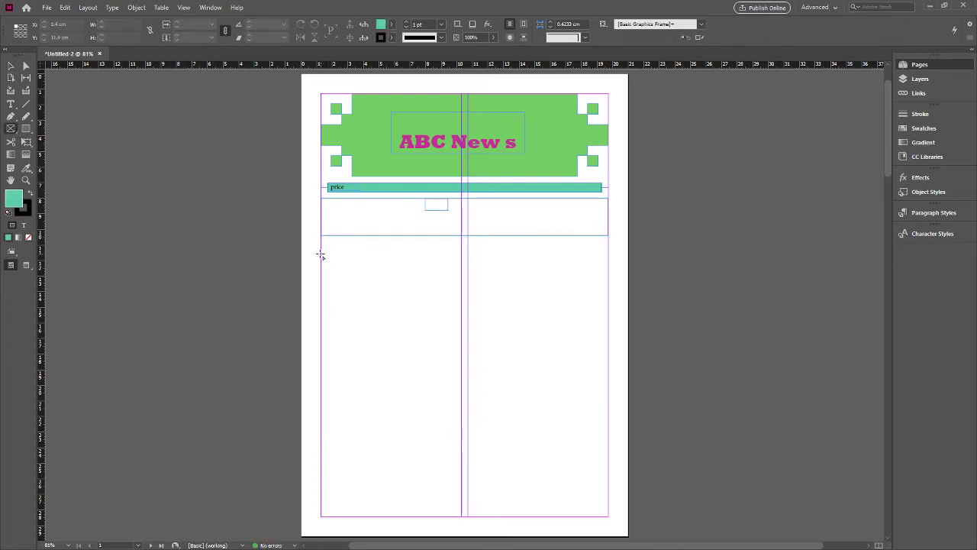
{"action": "left_click_drag", "start_coordinate": [320, 241], "coordinate": [609, 469]}
{"action": "left_click", "coordinate": [186, 389], "text": "ctrl"}
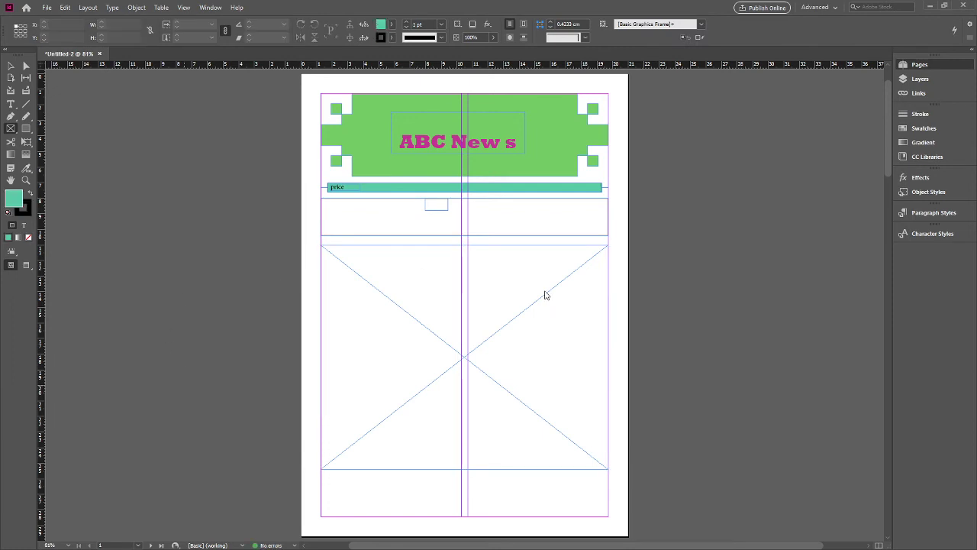
- Put the girl's face photo into the new frame
{"action": "left_click", "coordinate": [11, 66]}
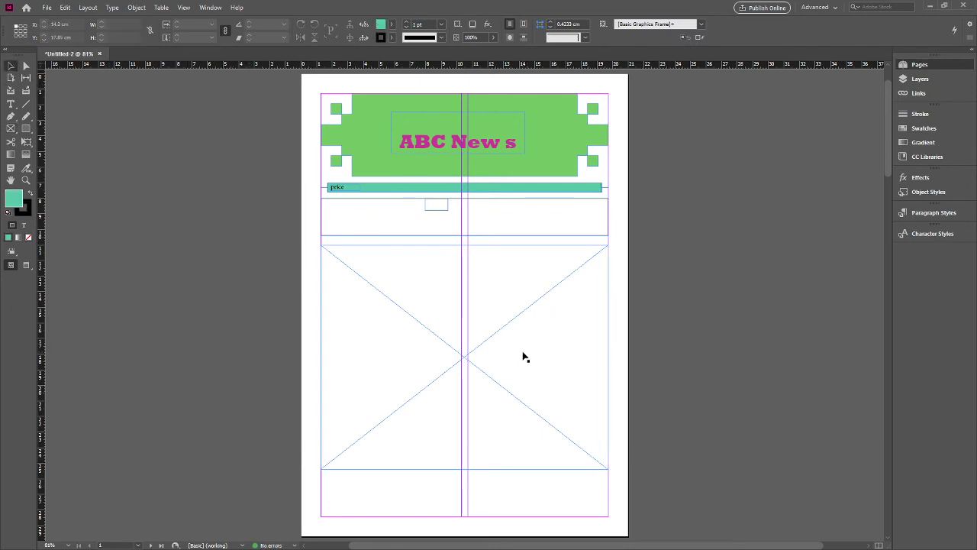
{"action": "left_click", "coordinate": [500, 346]}
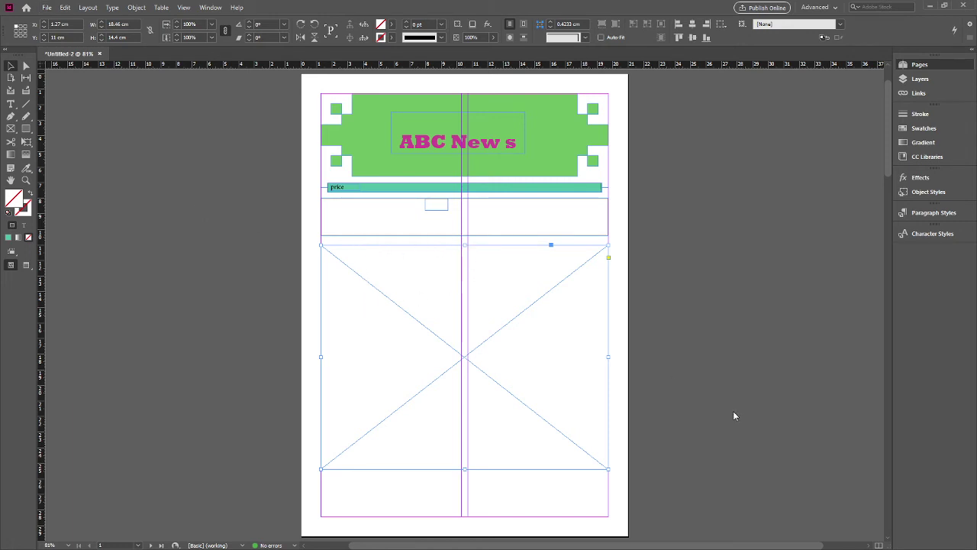
{"action": "key", "text": "ctrl+alt+v"}
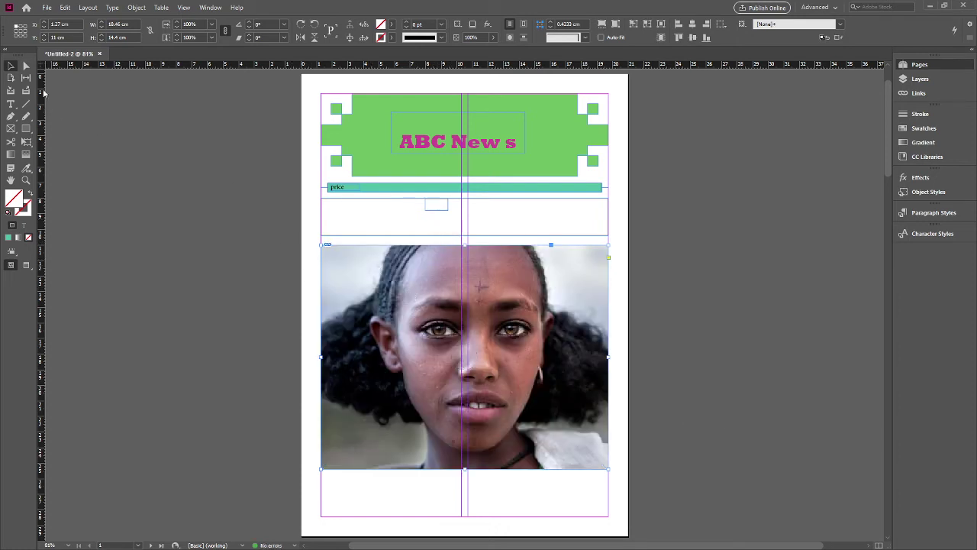
- Fit the girl photo to its frame and place a smaller second copy on the pasteboard
{"action": "double_click", "coordinate": [365, 307]}
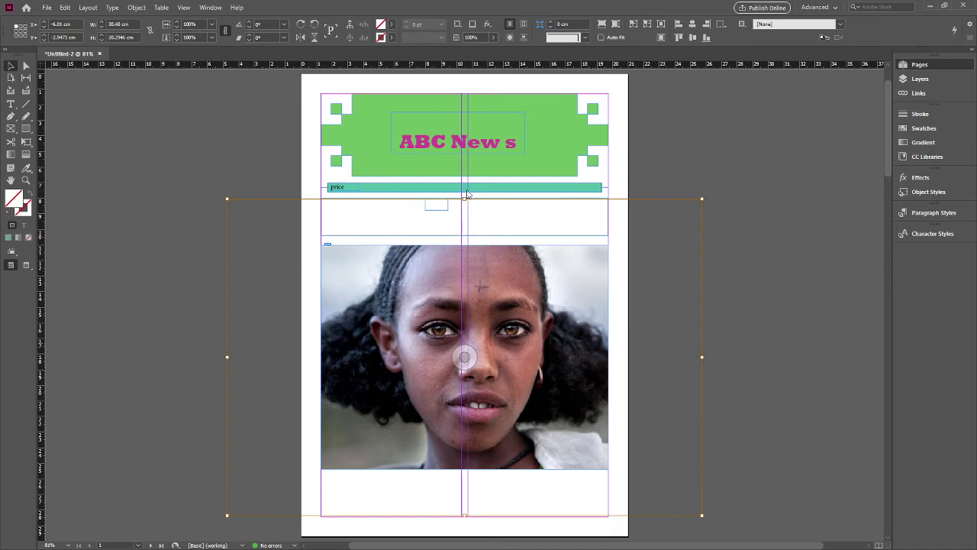
{"action": "key", "text": "ctrl+alt+e"}
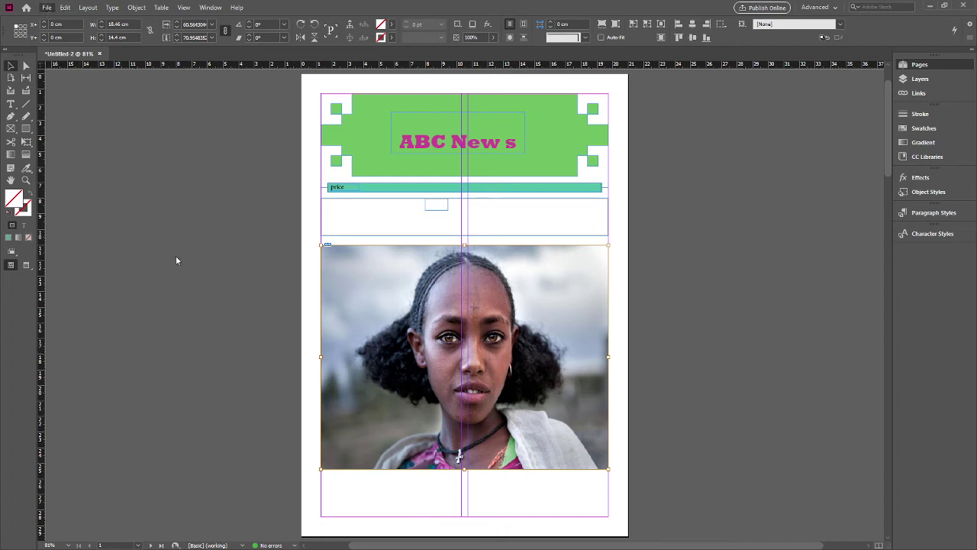
{"action": "left_click", "coordinate": [254, 251]}
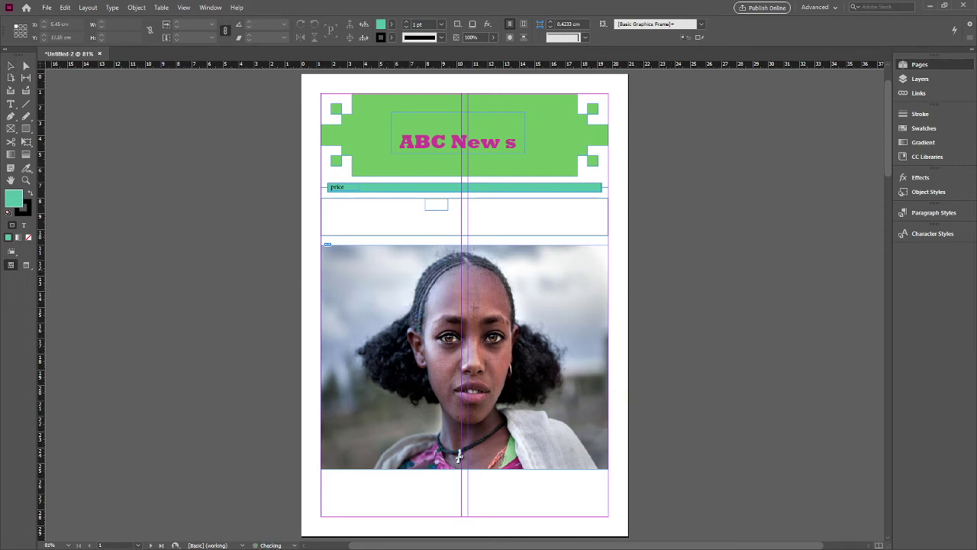
{"action": "left_click_drag", "start_coordinate": [103, 218], "coordinate": [252, 367]}
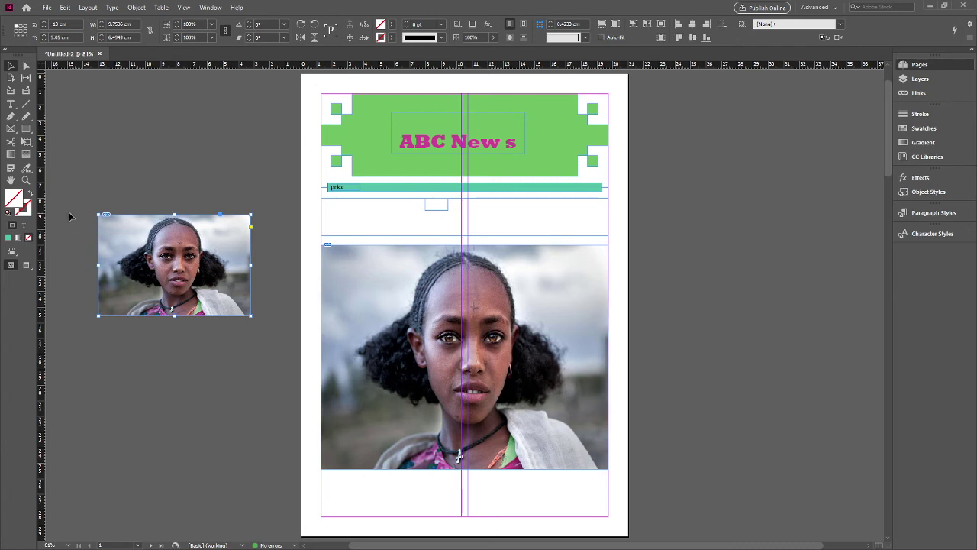
- Remove both portrait photos and the empty top frame, keeping only banner and price bar
{"action": "left_click", "coordinate": [179, 264]}
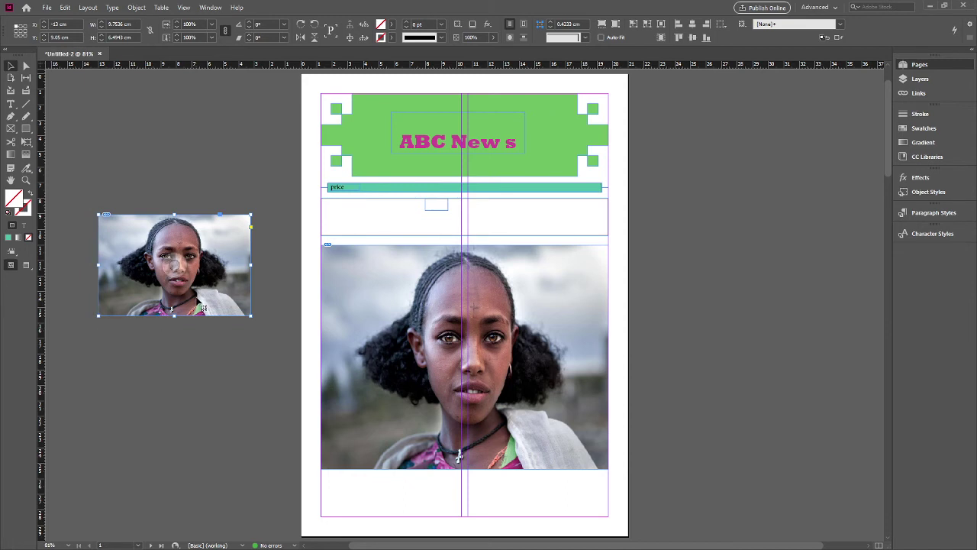
{"action": "left_click_drag", "start_coordinate": [86, 205], "coordinate": [496, 368]}
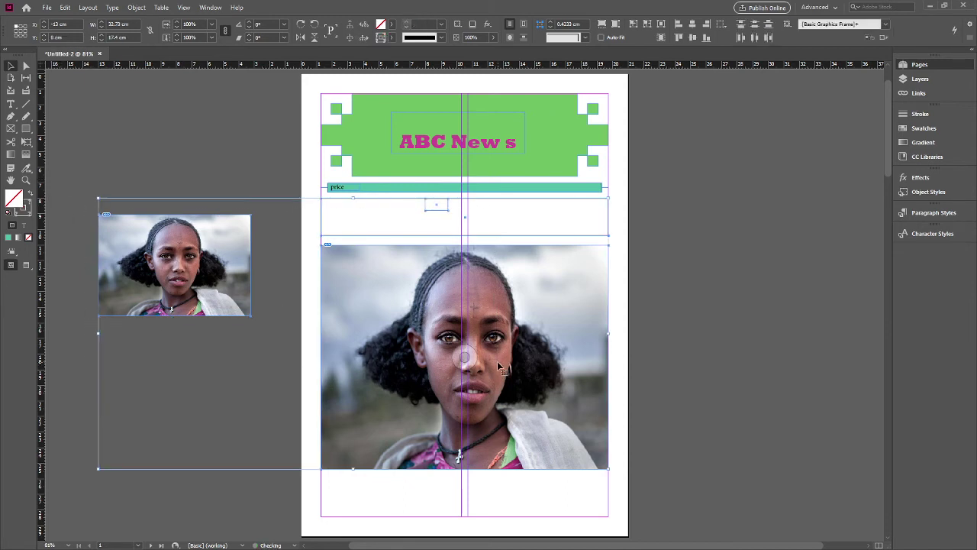
{"action": "key", "text": "Delete"}
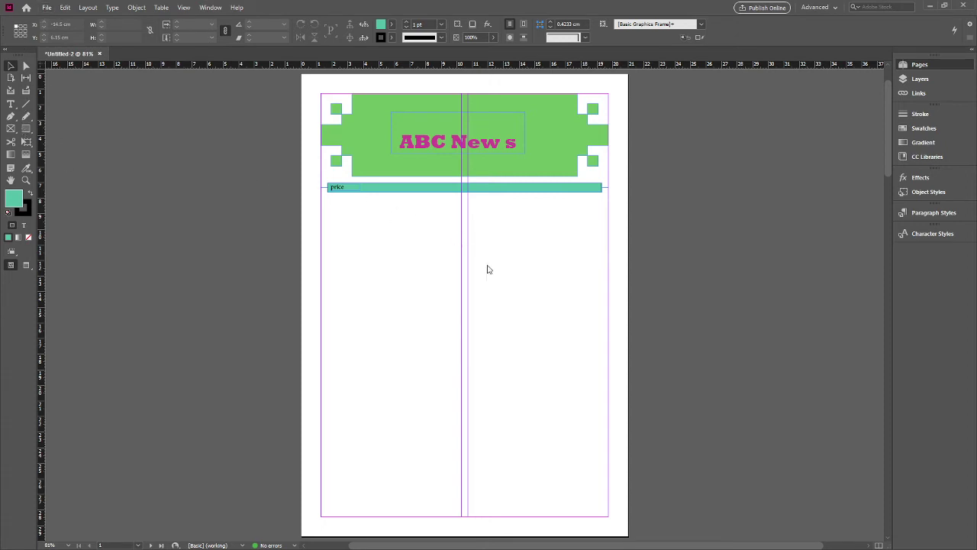
- Place the portrait photo in a mid-page frame, nudge it up-left, then undo the enlargement
{"action": "left_click_drag", "start_coordinate": [313, 225], "coordinate": [614, 443]}
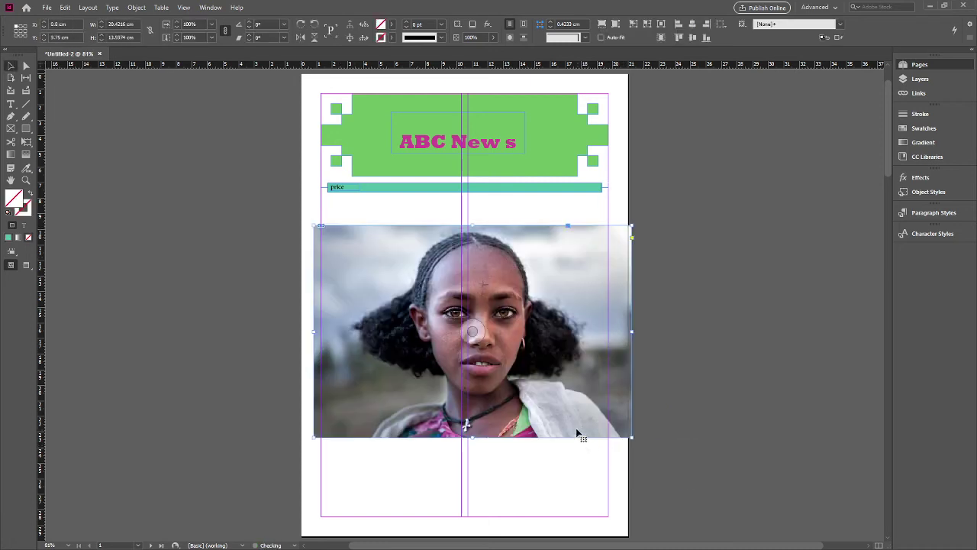
{"action": "left_click_drag", "start_coordinate": [471, 358], "coordinate": [419, 346]}
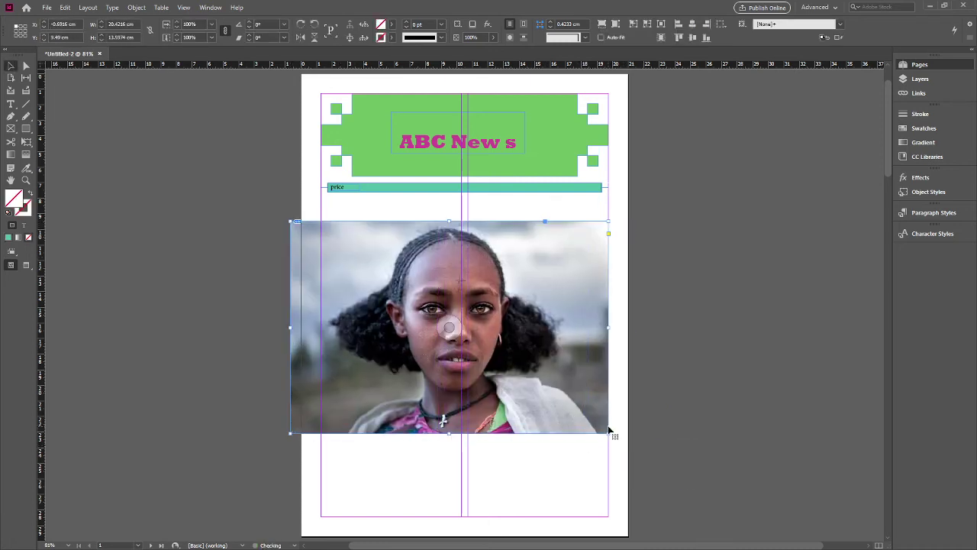
{"action": "left_click_drag", "start_coordinate": [609, 433], "coordinate": [666, 447]}
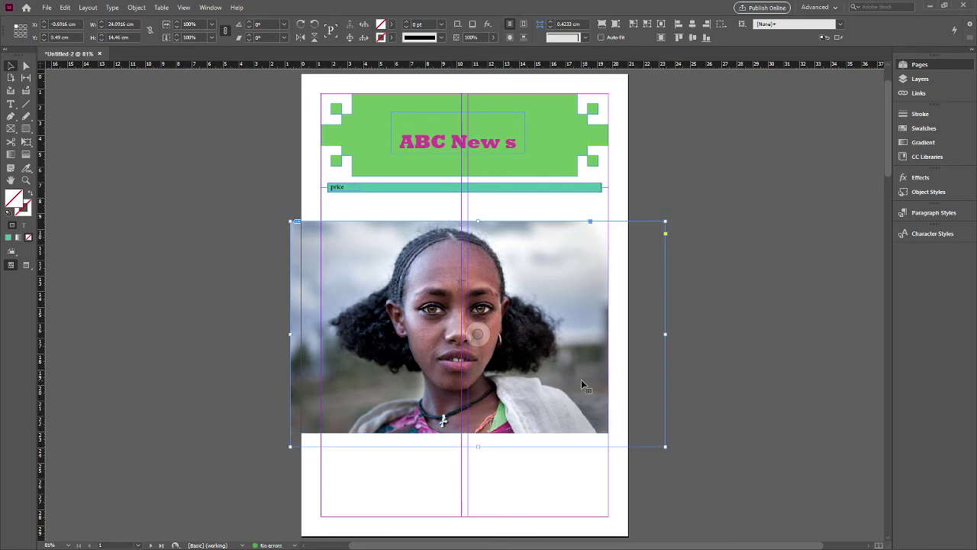
{"action": "left_click", "coordinate": [242, 346]}
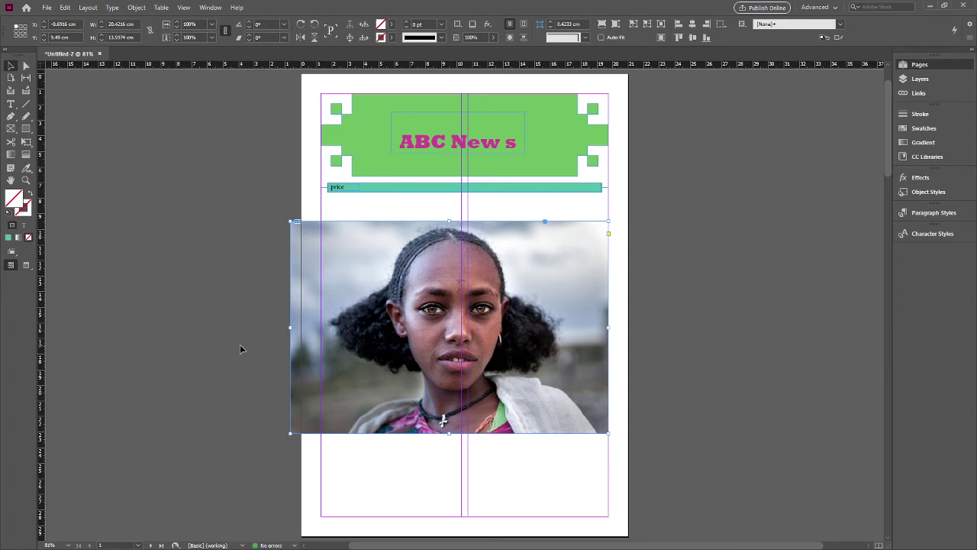
{"action": "key", "text": "ctrl+z"}
{"action": "key", "text": "ctrl+z"}
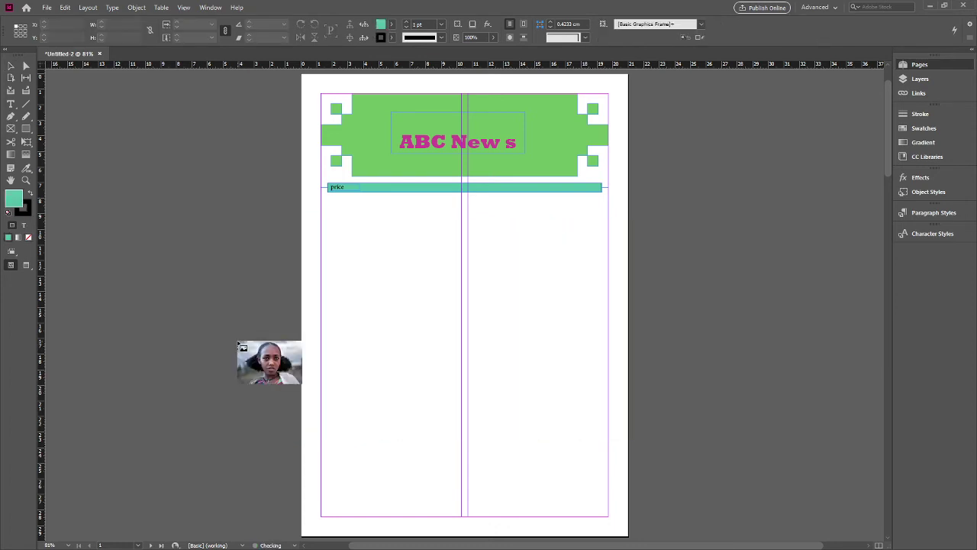
- Place the portrait in a large frame over the page and preview it without guides
{"action": "left_click_drag", "start_coordinate": [282, 237], "coordinate": [662, 435]}
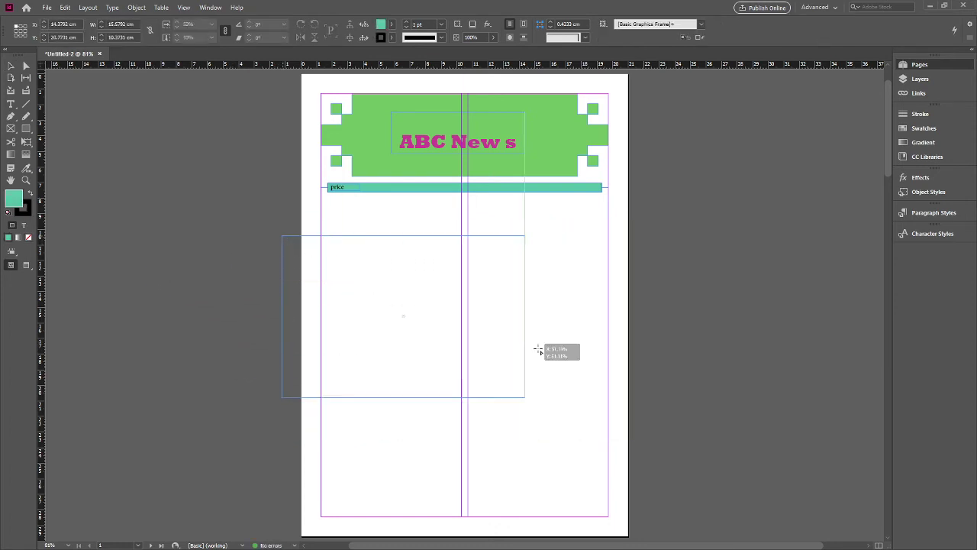
{"action": "left_click", "coordinate": [663, 435]}
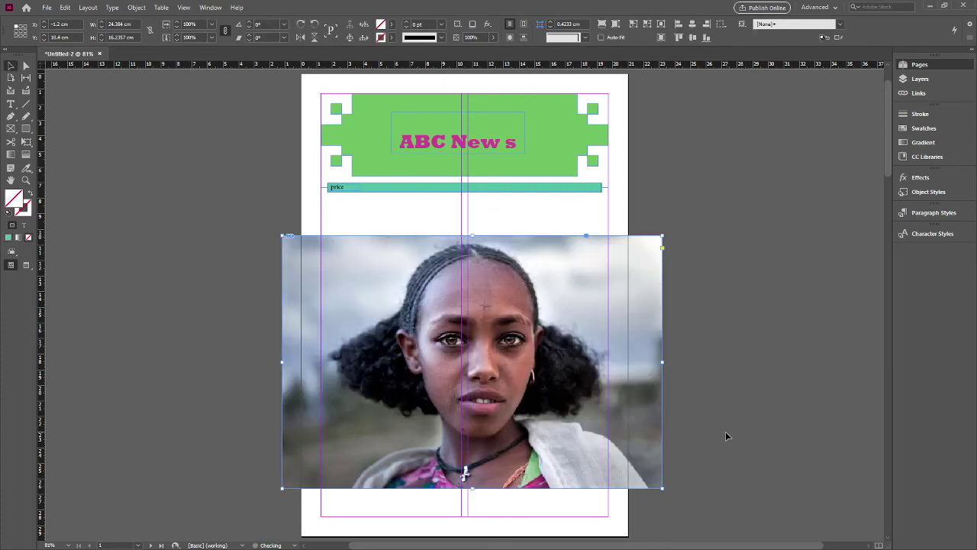
{"action": "left_click", "coordinate": [133, 388]}
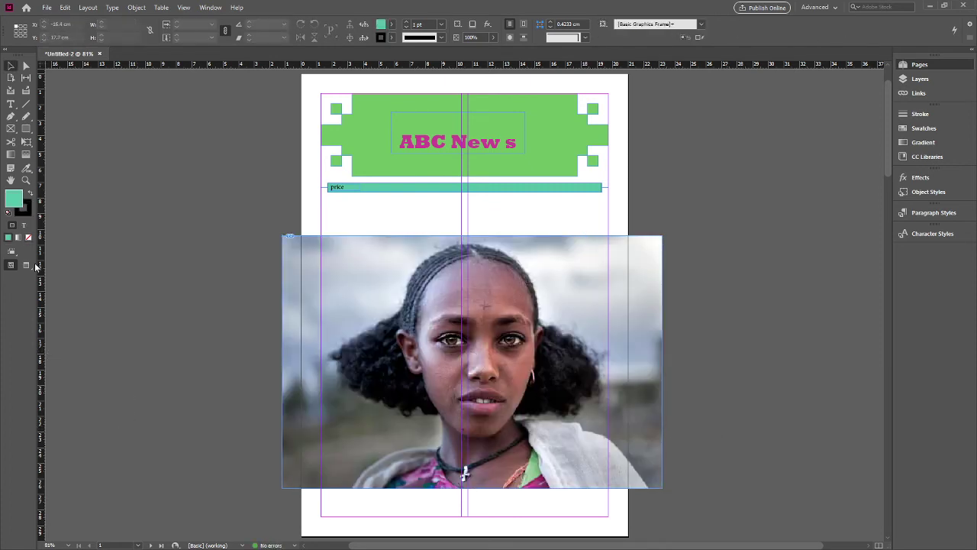
{"action": "key", "text": "w"}
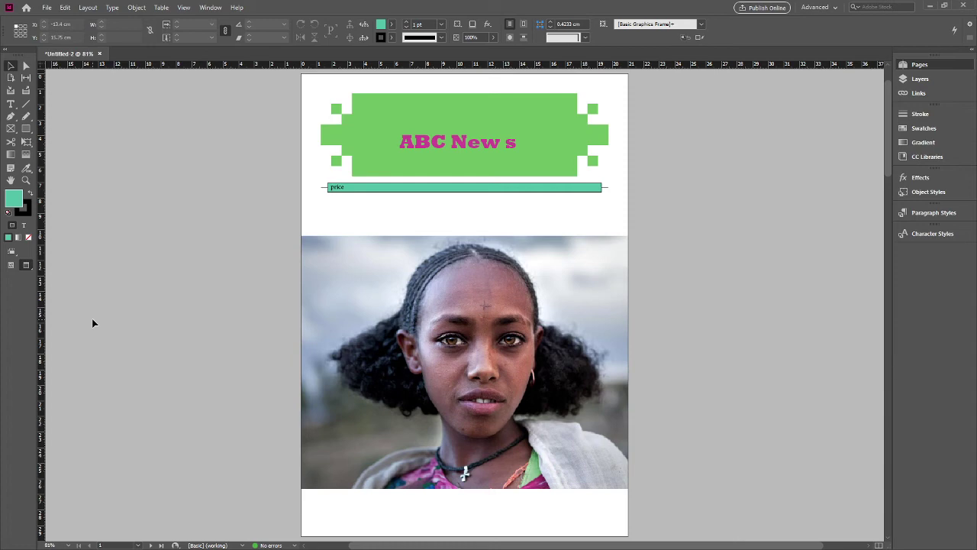
{"action": "left_click", "coordinate": [12, 267]}
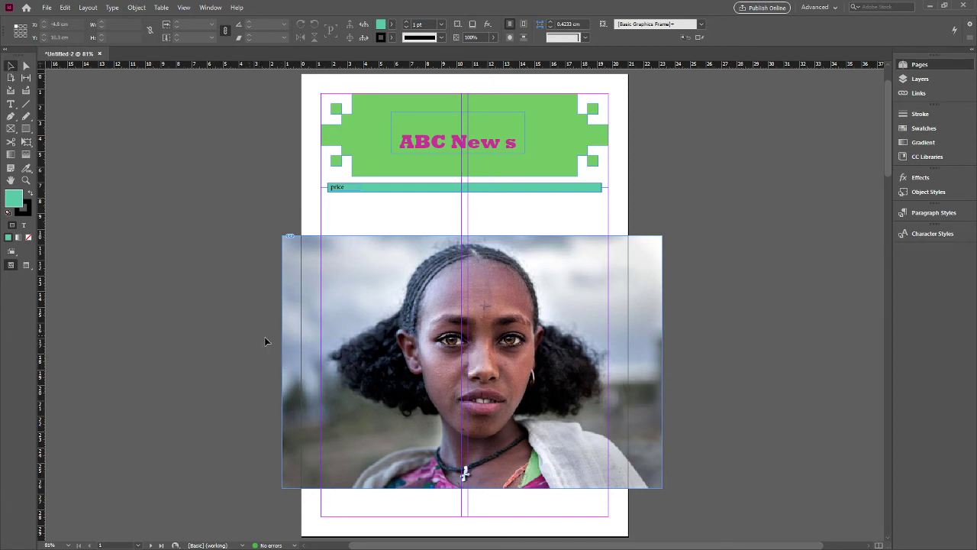
- Crop the photo's left and right sides to the page edges (W 21 cm)
{"action": "left_click", "coordinate": [287, 361]}
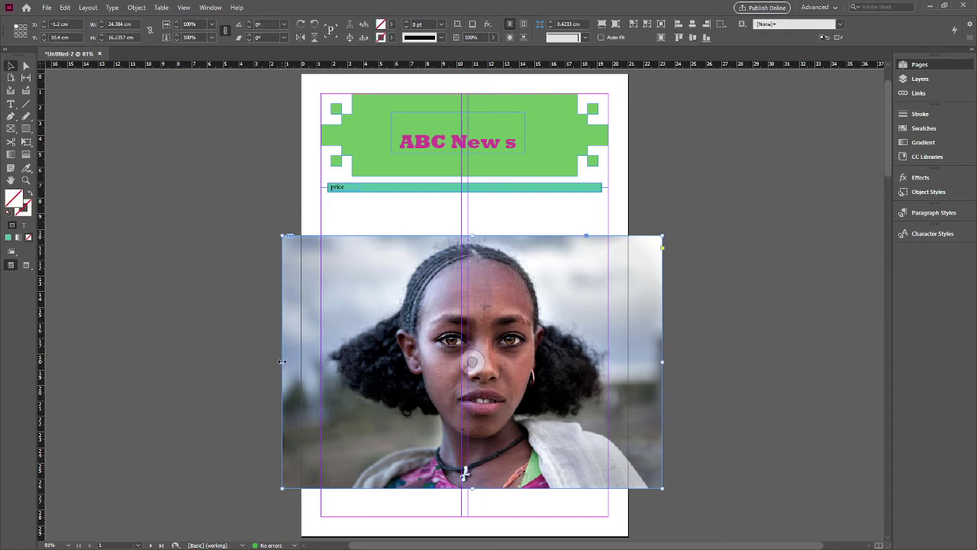
{"action": "left_click_drag", "start_coordinate": [283, 361], "coordinate": [301, 361]}
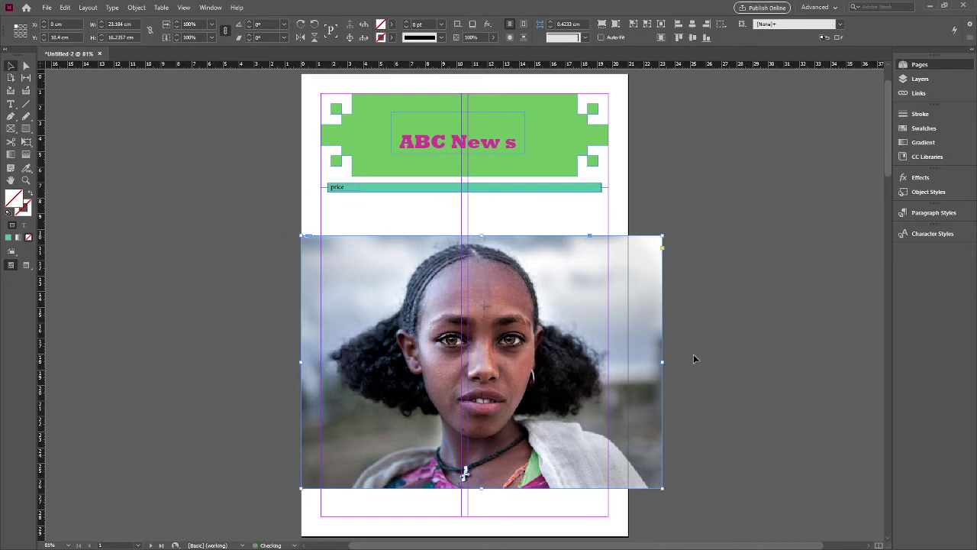
{"action": "left_click_drag", "start_coordinate": [662, 361], "coordinate": [631, 360]}
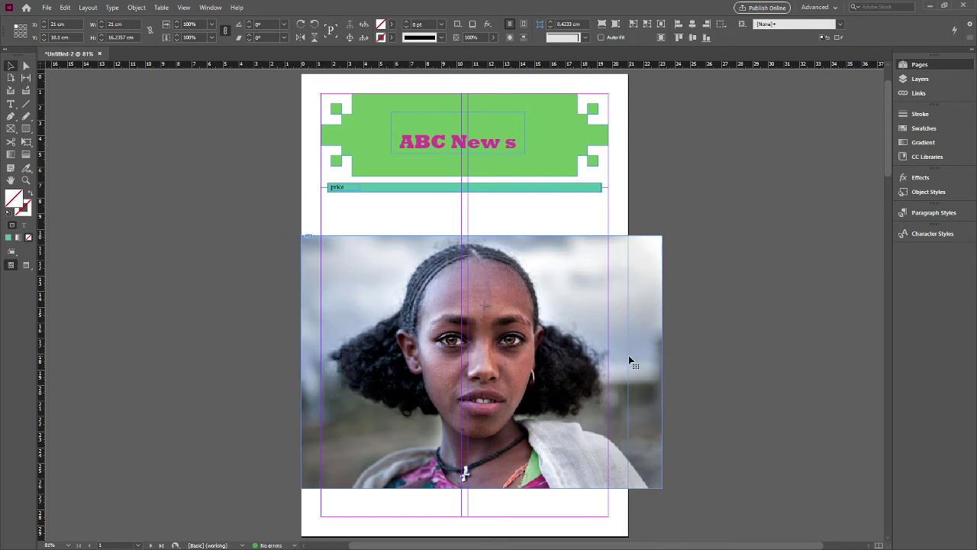
{"action": "left_click", "coordinate": [279, 305]}
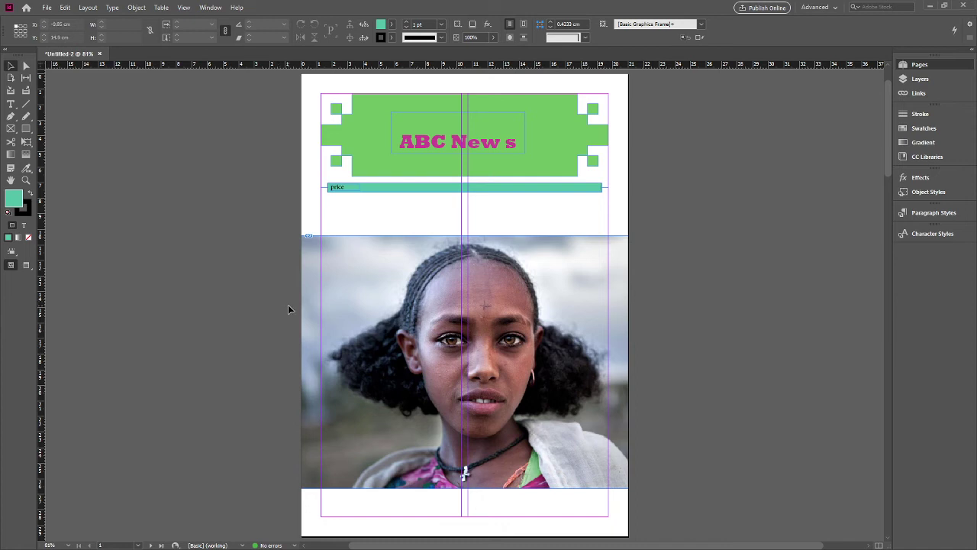
{"action": "mouse_move", "coordinate": [396, 345]}
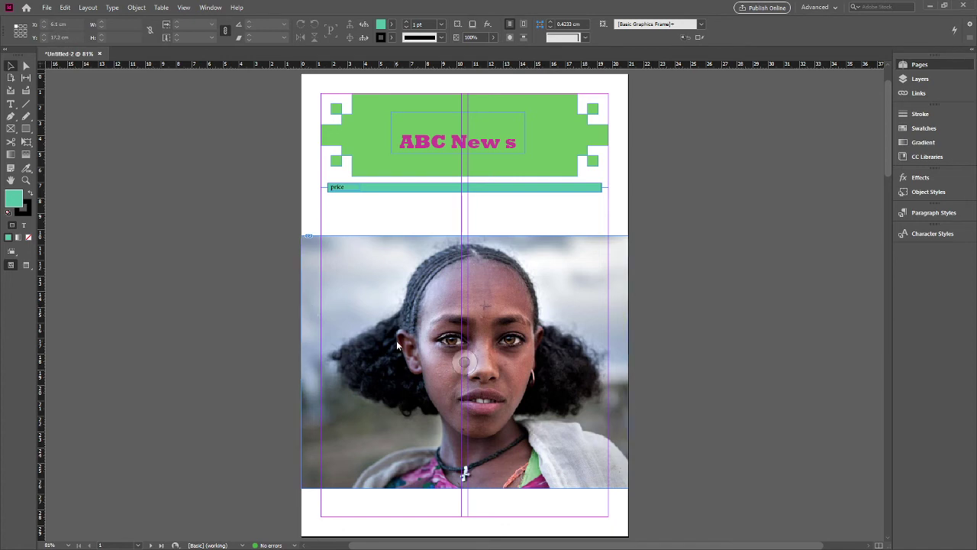
{"action": "left_click", "coordinate": [408, 269]}
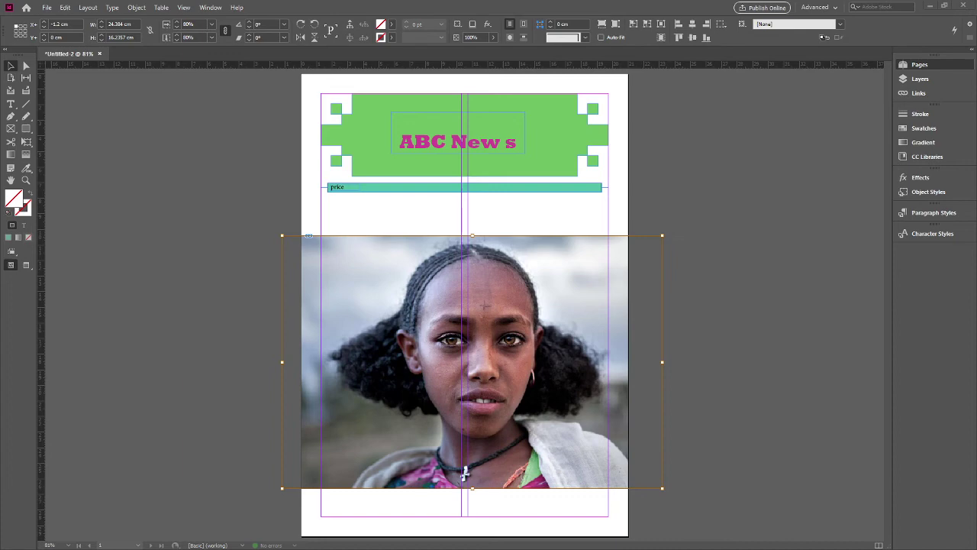
{"action": "key", "text": "ctrl+r"}
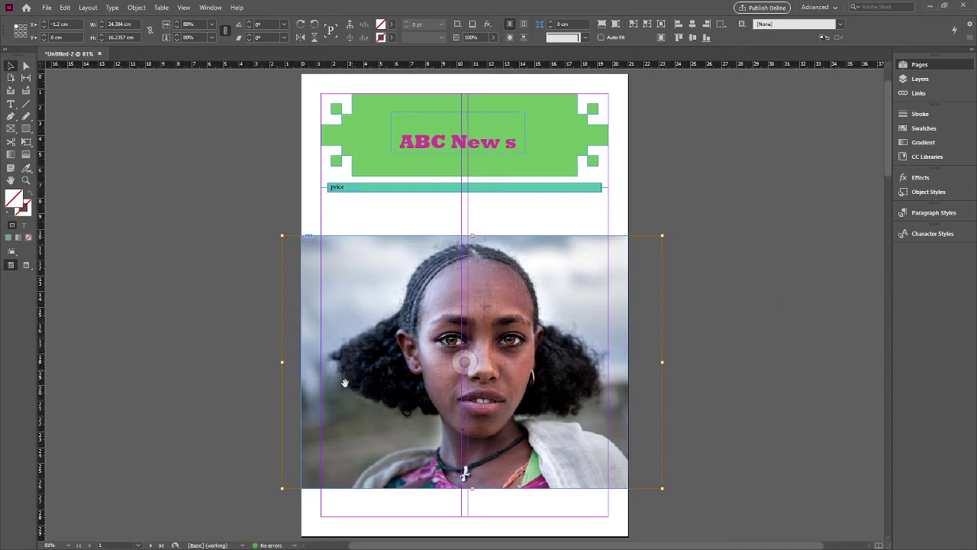
- Scale the portrait frame up toward the teal bar and shift it slightly left
{"action": "left_click", "coordinate": [187, 400]}
{"action": "left_click", "coordinate": [402, 306]}
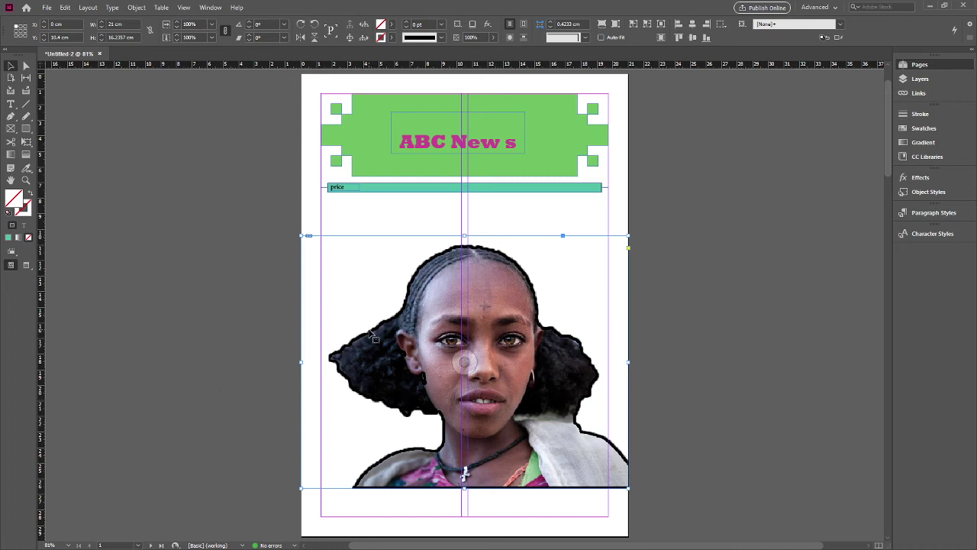
{"action": "left_click_drag", "start_coordinate": [301, 235], "coordinate": [282, 235]}
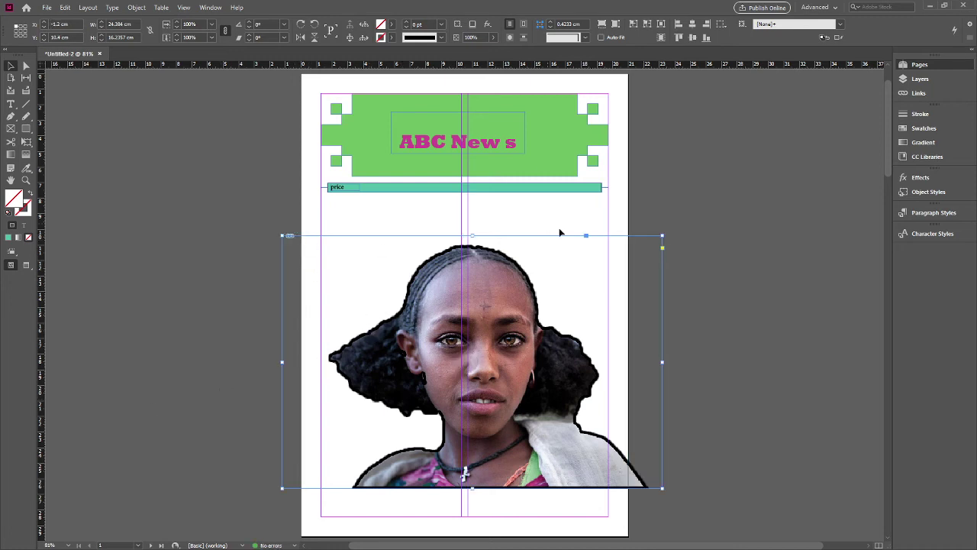
{"action": "left_click_drag", "start_coordinate": [663, 233], "coordinate": [670, 184]}
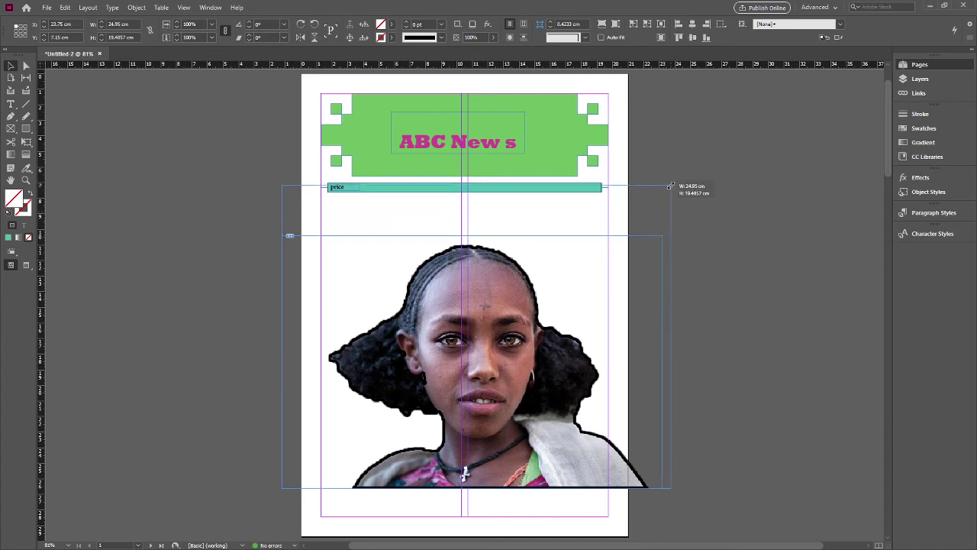
{"action": "key", "text": "ctrl+z"}
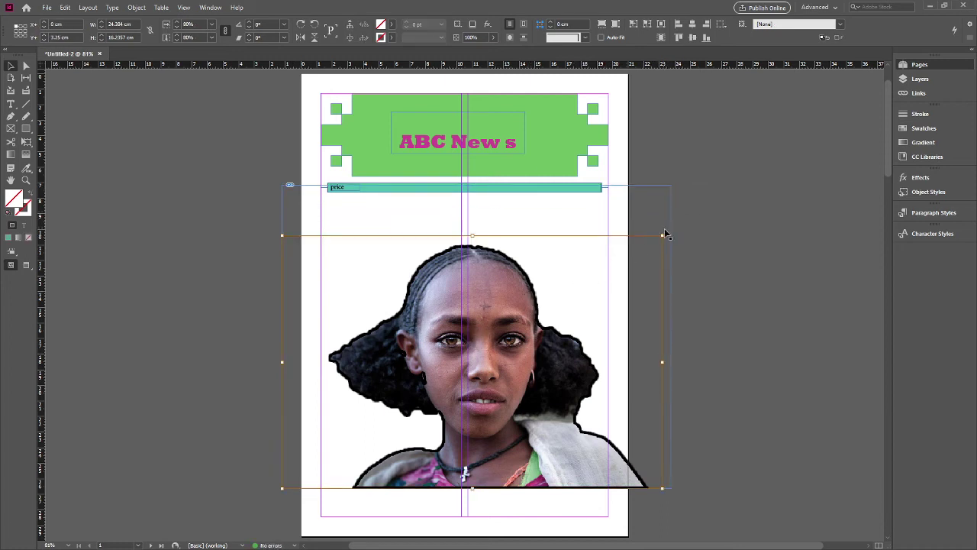
{"action": "left_click_drag", "start_coordinate": [663, 235], "coordinate": [684, 197]}
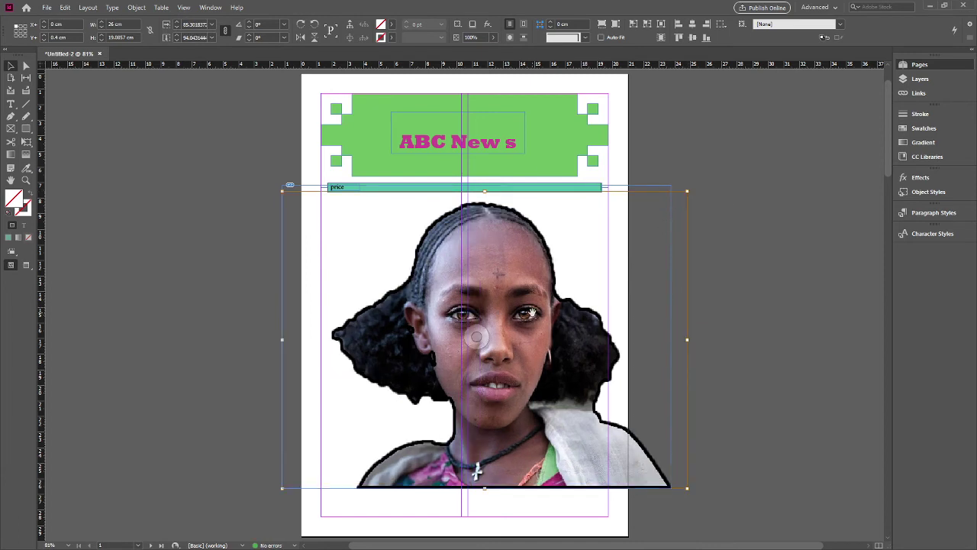
{"action": "left_click_drag", "start_coordinate": [555, 308], "coordinate": [522, 314]}
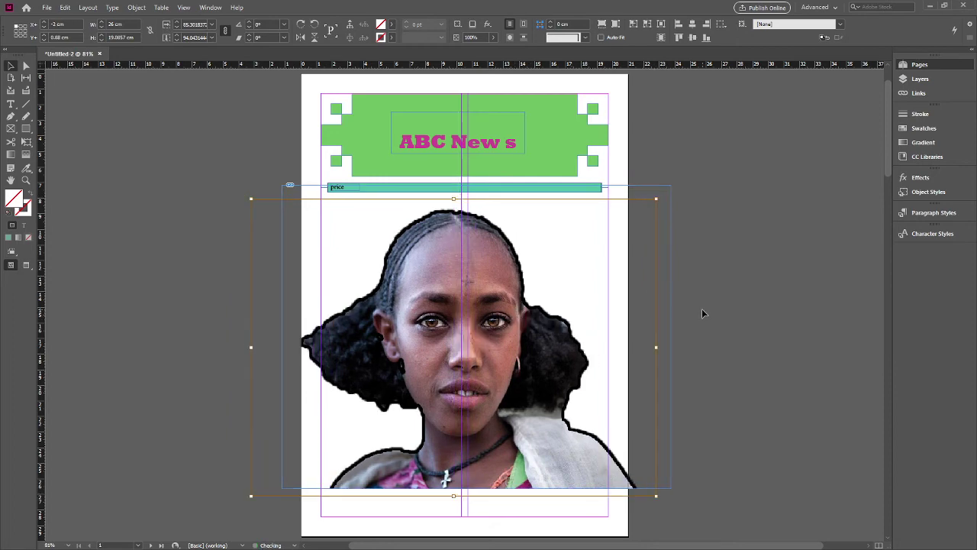
{"action": "left_click", "coordinate": [707, 307]}
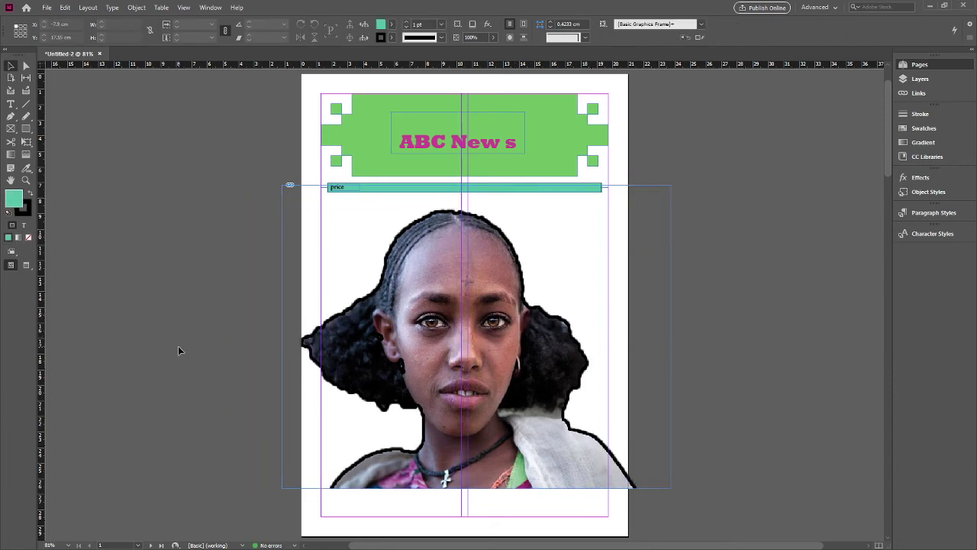
- Trim the portrait's left and right sides back to the page edges
{"action": "left_click", "coordinate": [285, 328]}
{"action": "left_click_drag", "start_coordinate": [283, 335], "coordinate": [302, 337]}
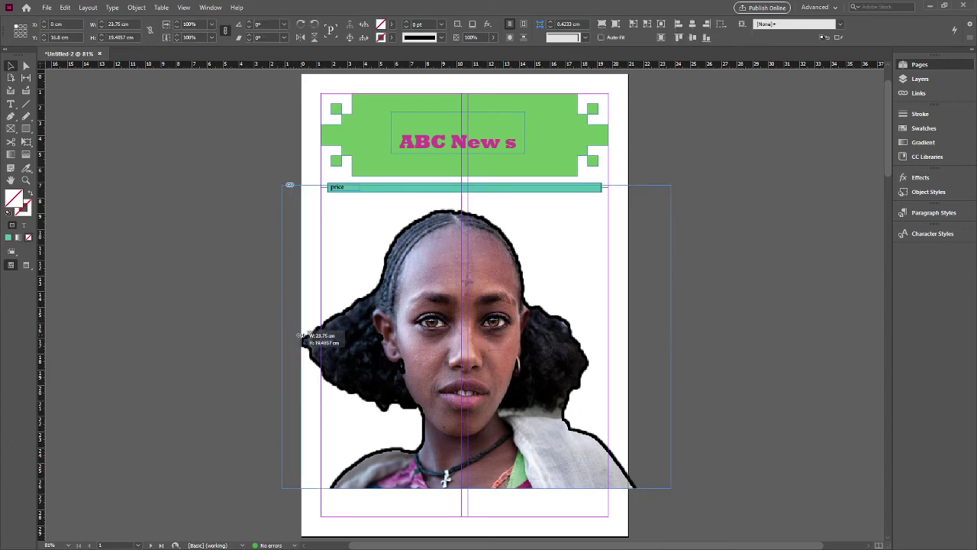
{"action": "left_click_drag", "start_coordinate": [671, 337], "coordinate": [631, 336]}
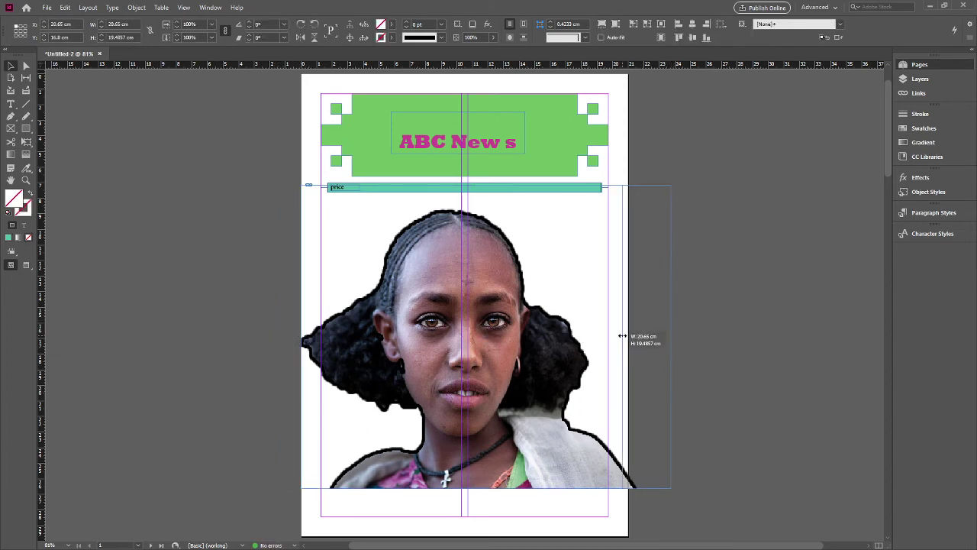
{"action": "left_click", "coordinate": [699, 326]}
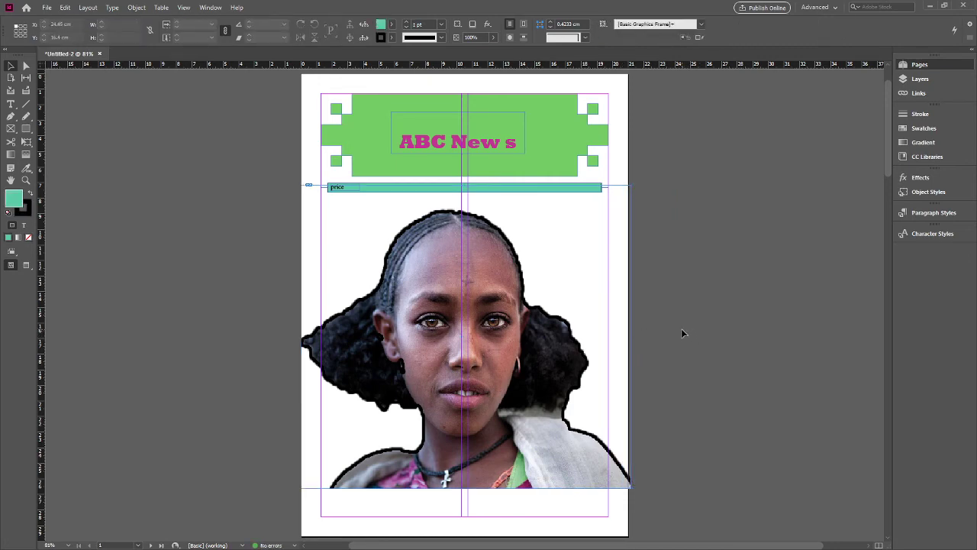
- Replace 'New s' in the magenta banner headline with 'Show' so it reads 'ABC Show'
{"action": "double_click", "coordinate": [504, 150]}
{"action": "left_click_drag", "start_coordinate": [451, 141], "coordinate": [519, 148]}
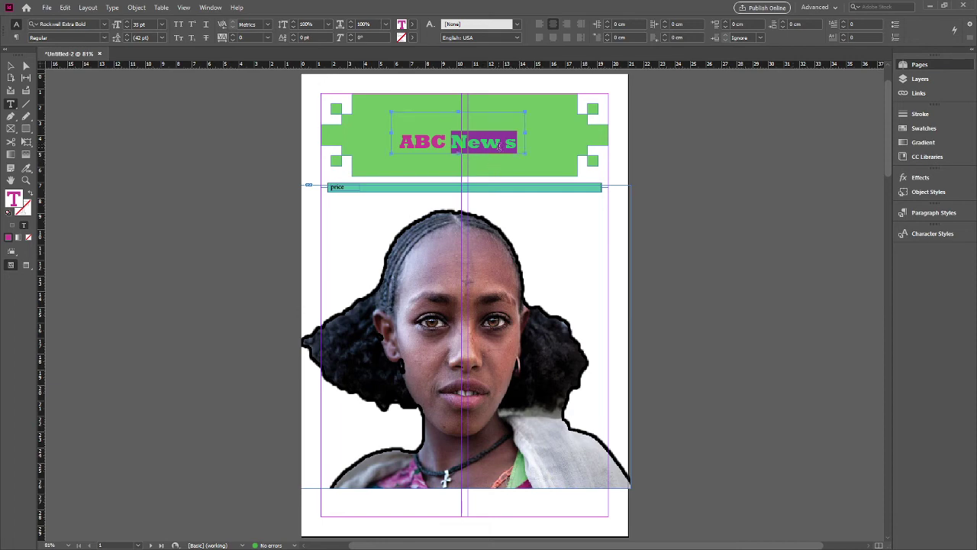
{"action": "type", "text": "Show"}
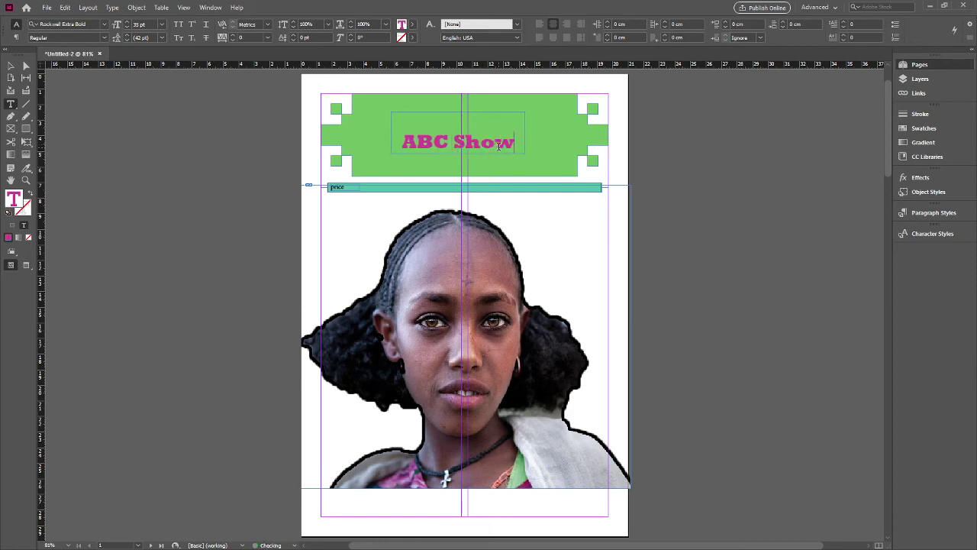
{"action": "left_click", "coordinate": [454, 143]}
{"action": "left_click", "coordinate": [392, 189]}
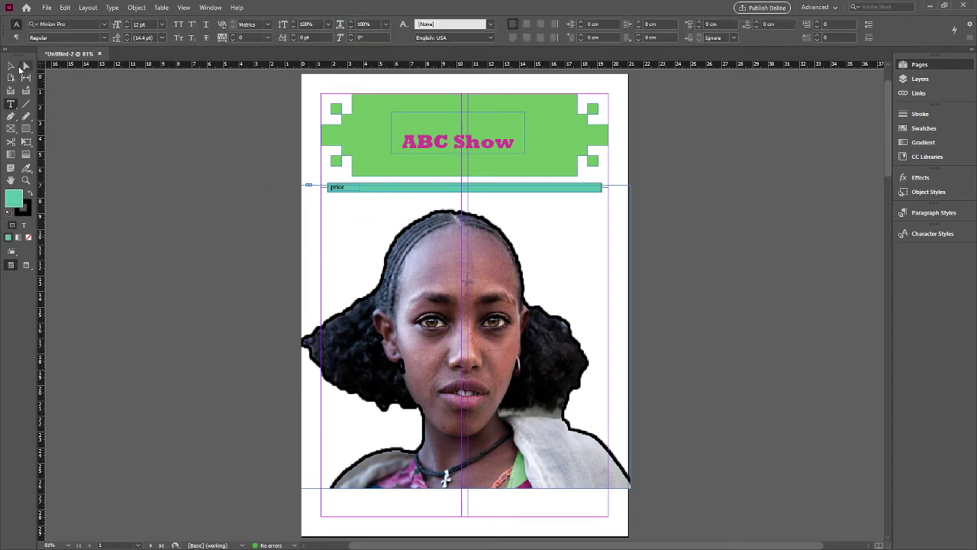
{"action": "left_click", "coordinate": [26, 66]}
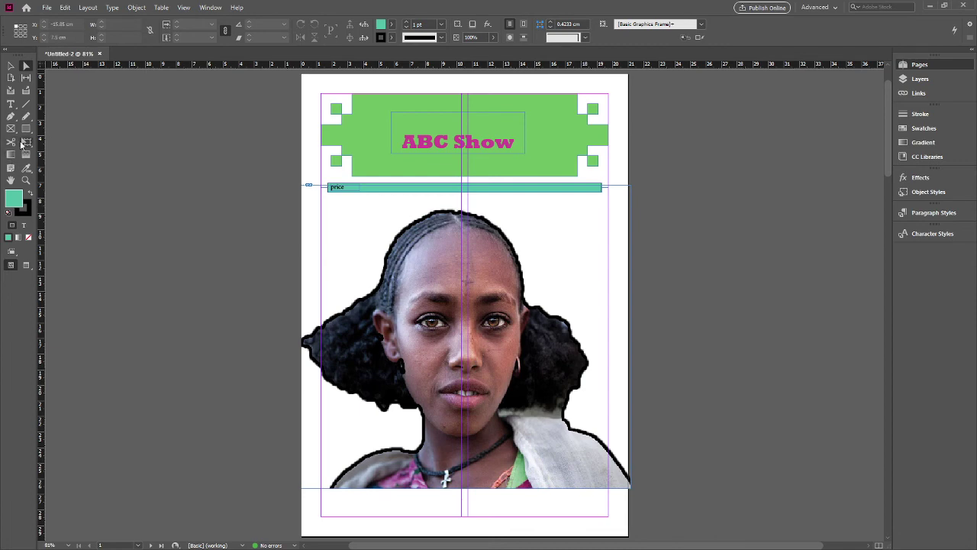
- Draw a rectangle frame to the right of the page with Fill set to None
{"action": "left_click", "coordinate": [26, 128]}
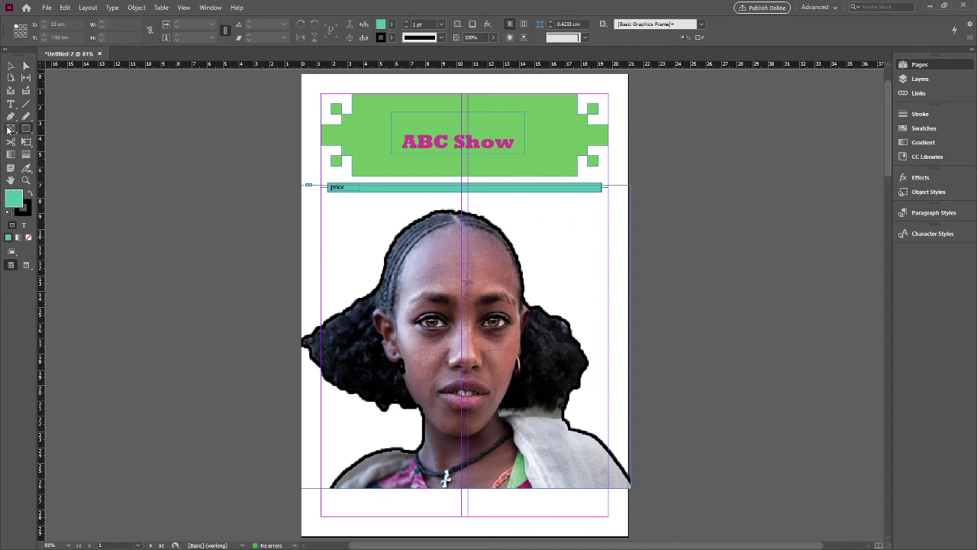
{"action": "left_click_drag", "start_coordinate": [642, 203], "coordinate": [720, 292]}
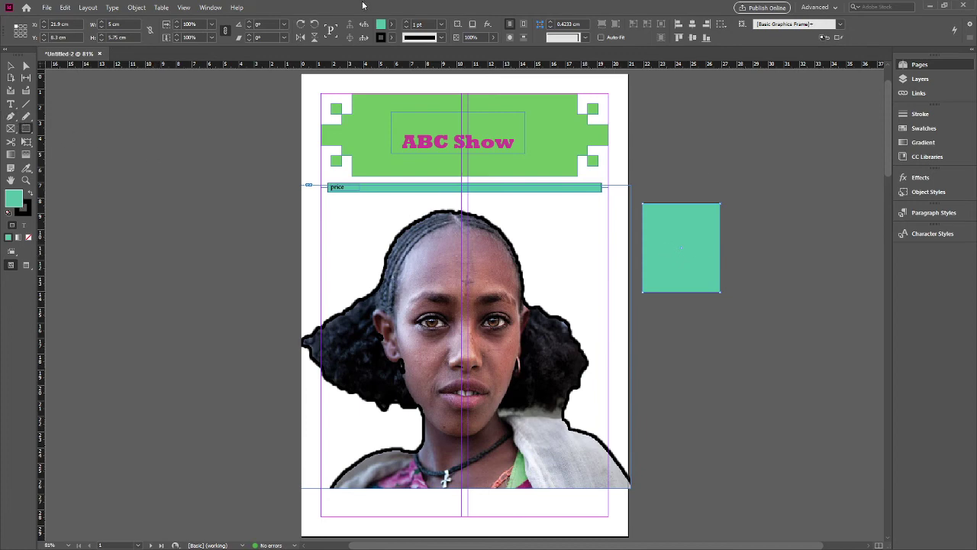
{"action": "left_click", "coordinate": [27, 237]}
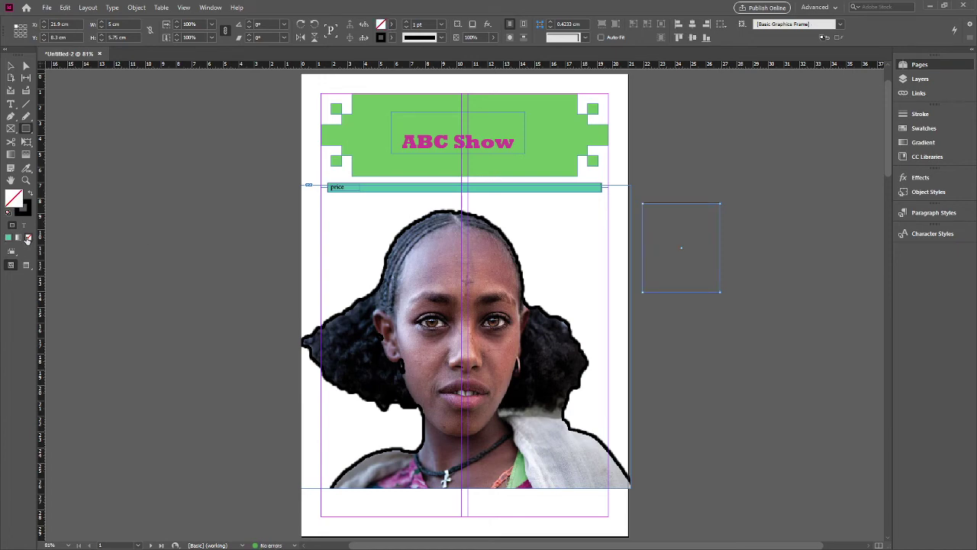
{"action": "left_click", "coordinate": [97, 157]}
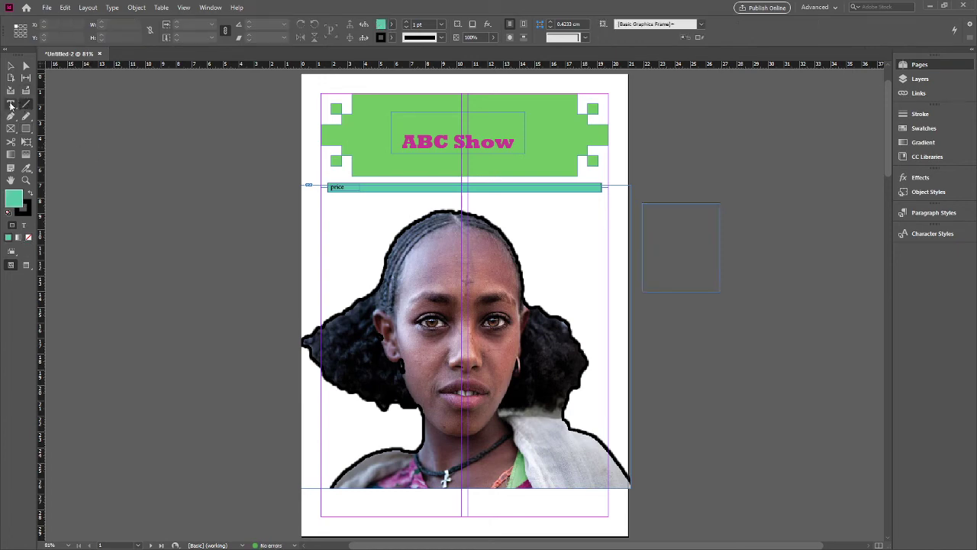
- Add a text frame beside the page, enlarge its text, and move it into the empty frame
{"action": "left_click", "coordinate": [11, 103]}
{"action": "left_click", "coordinate": [653, 219]}
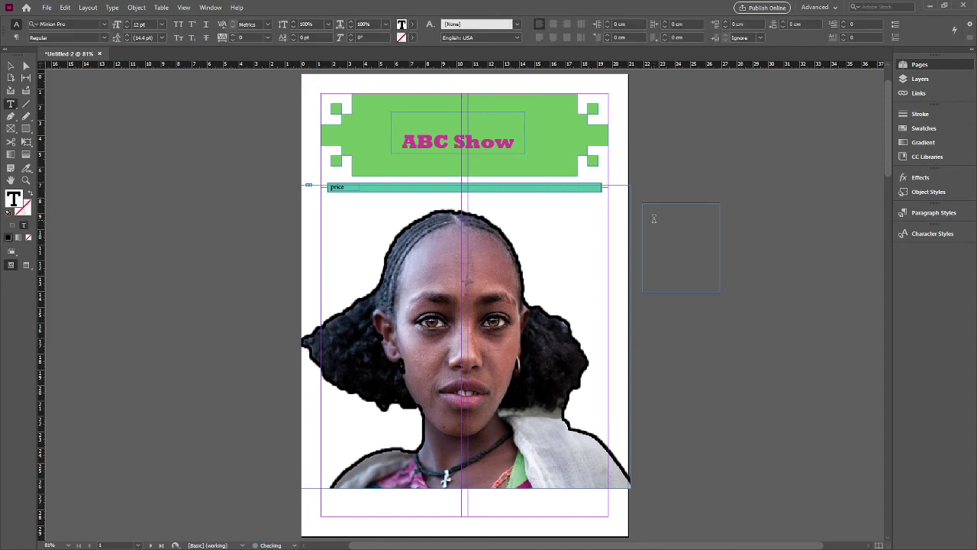
{"action": "left_click", "coordinate": [661, 189]}
{"action": "left_click_drag", "start_coordinate": [653, 131], "coordinate": [724, 172]}
{"action": "type", "text": "$5"}
{"action": "type", "text": "lyshow"}
{"action": "double_click", "coordinate": [687, 130]}
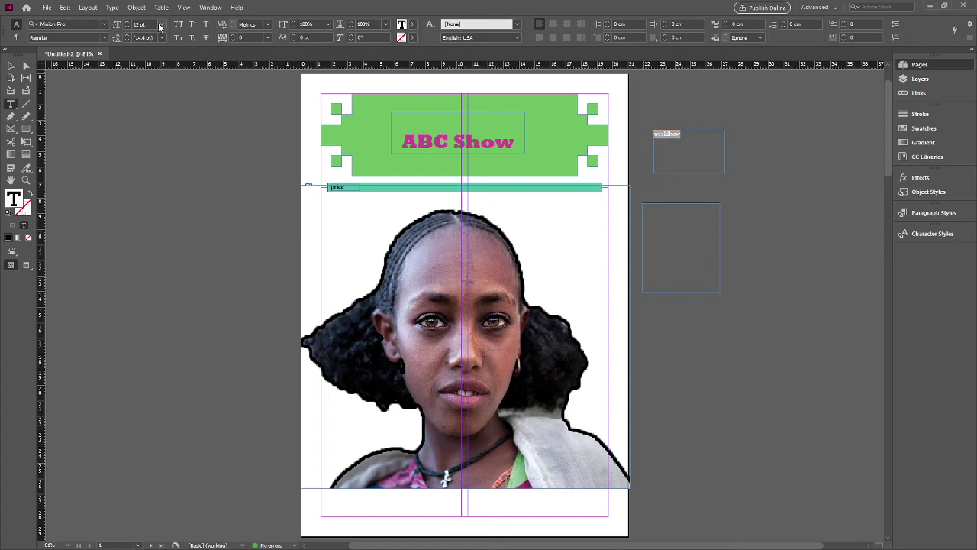
{"action": "key", "text": "ctrl+shift+period"}
{"action": "key", "text": "ctrl+shift+period"}
{"action": "key", "text": "ctrl+shift+period"}
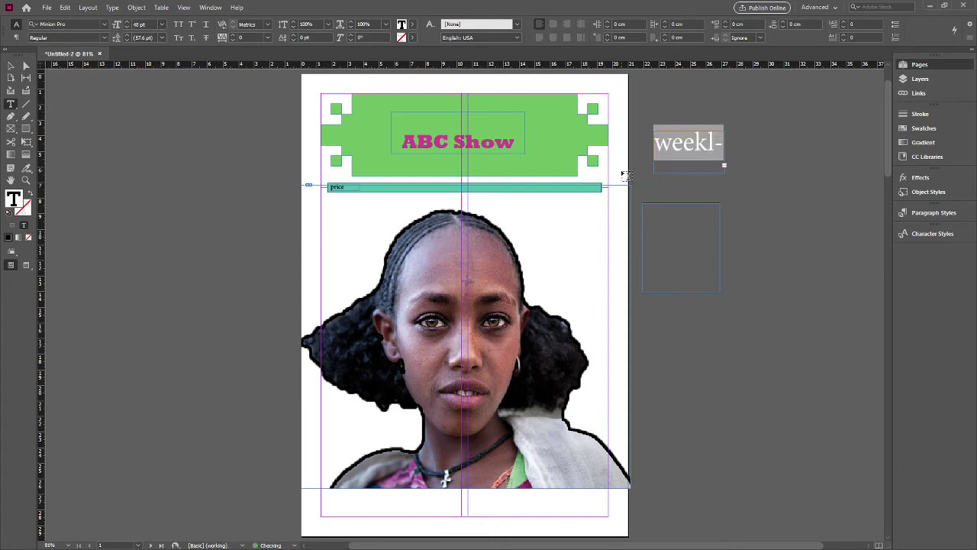
{"action": "left_click", "coordinate": [11, 65]}
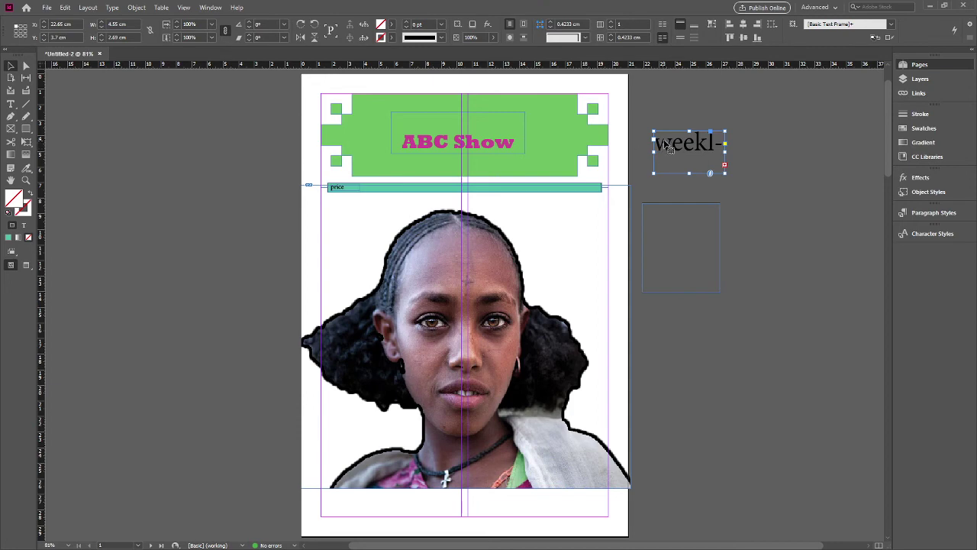
{"action": "left_click_drag", "start_coordinate": [663, 153], "coordinate": [654, 240]}
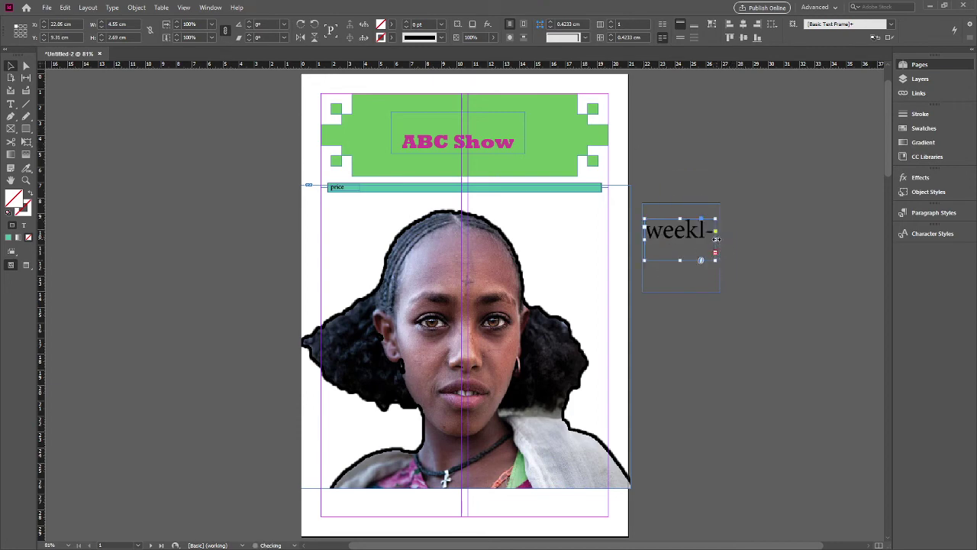
{"action": "left_click_drag", "start_coordinate": [717, 238], "coordinate": [718, 239]}
- Reposition the widened weekl- text frame over the portrait's upper right
{"action": "mouse_move", "coordinate": [715, 298]}
{"action": "left_mouse_down"}
{"action": "mouse_move", "coordinate": [689, 212]}
{"action": "mouse_move", "coordinate": [566, 200]}
{"action": "left_mouse_up"}
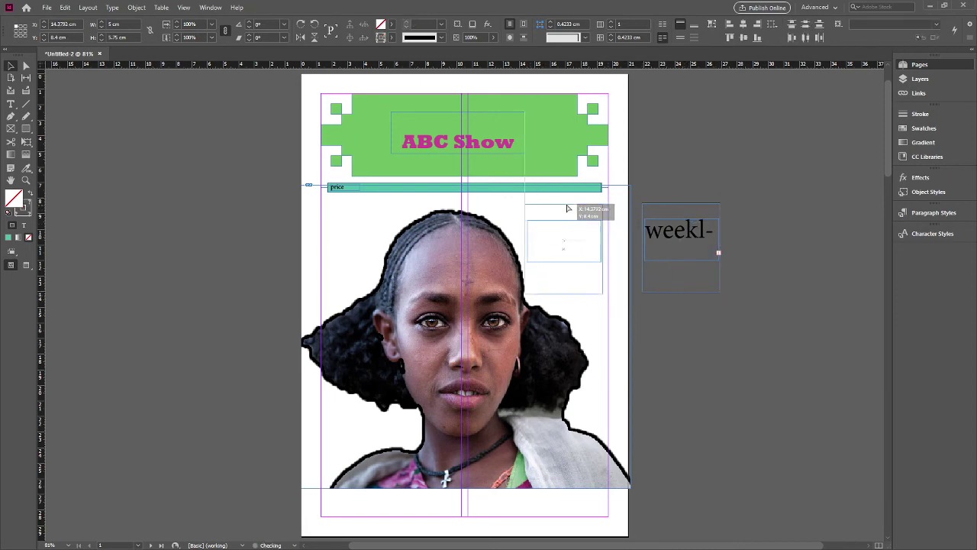
{"action": "left_click", "coordinate": [705, 155]}
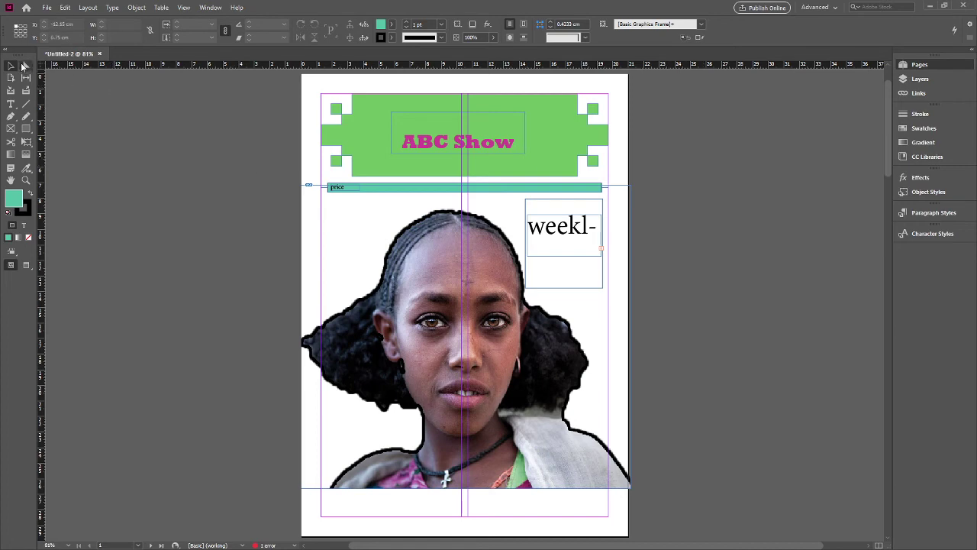
{"action": "left_click", "coordinate": [546, 203]}
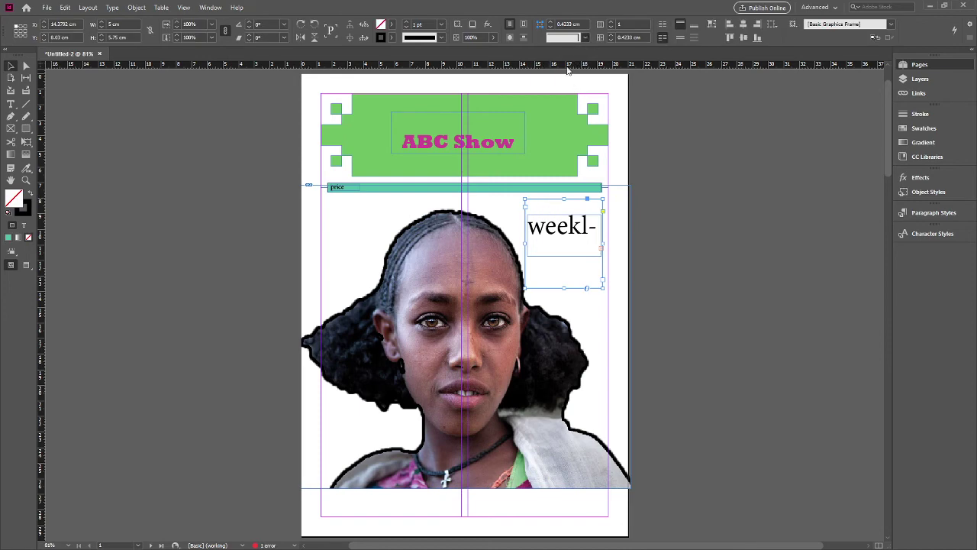
{"action": "left_click", "coordinate": [661, 264]}
{"action": "left_click", "coordinate": [555, 207]}
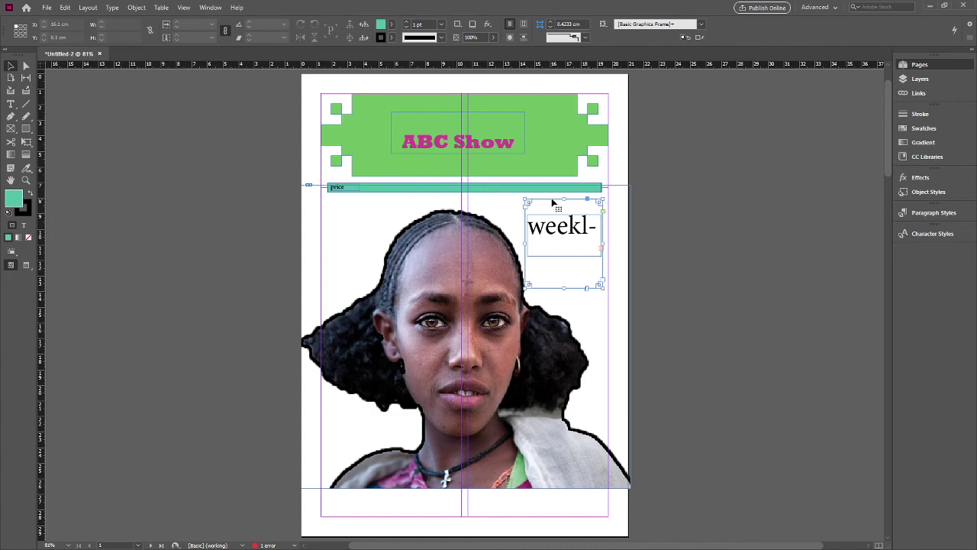
- Give the weekl- frame Fancy corners at 0.4233 cm corner size
{"action": "left_click", "coordinate": [552, 26]}
{"action": "left_click", "coordinate": [672, 158]}
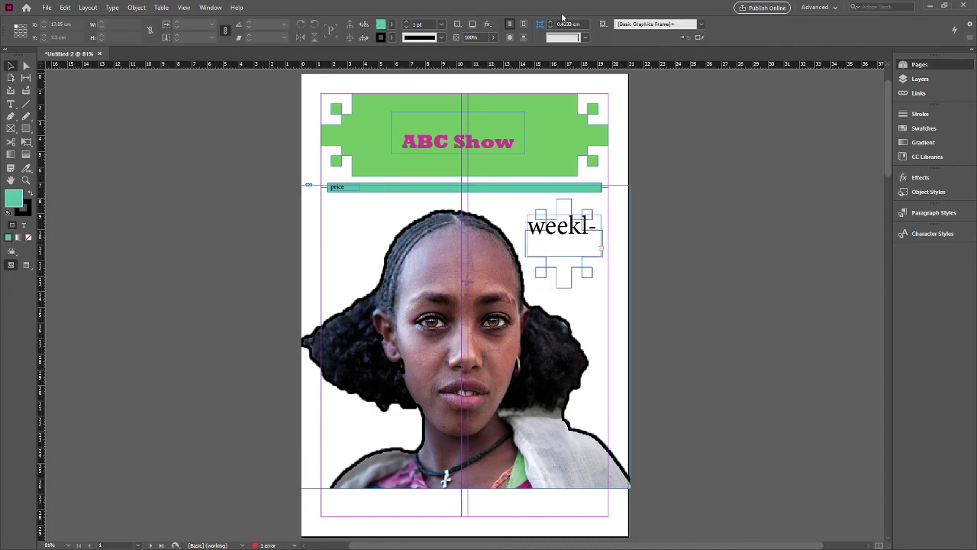
{"action": "left_click", "coordinate": [557, 207]}
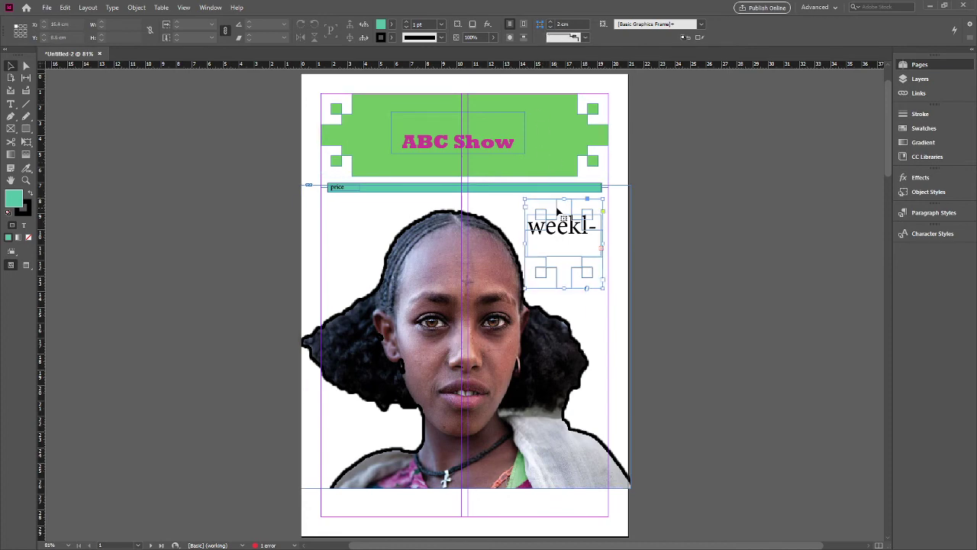
{"action": "left_click", "coordinate": [547, 27]}
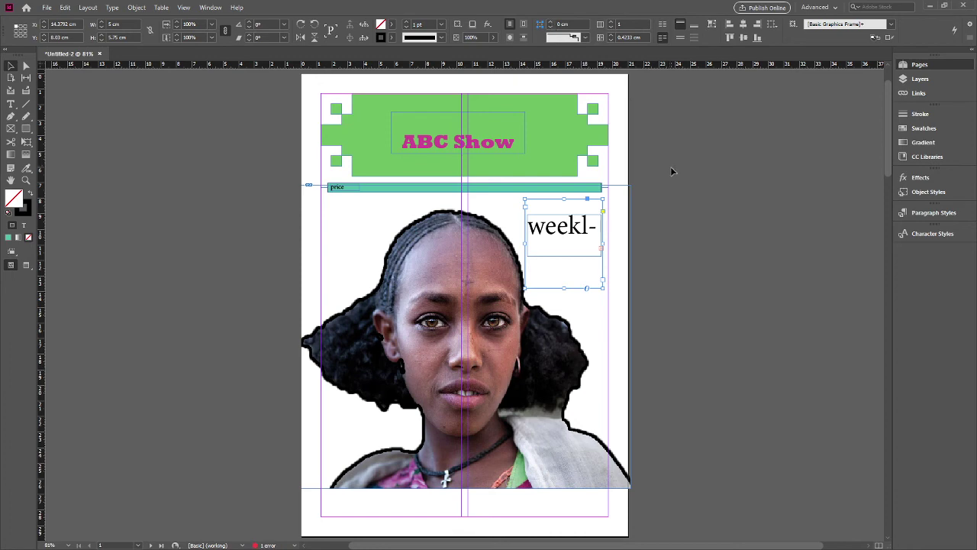
{"action": "left_click", "coordinate": [550, 22]}
{"action": "left_click", "coordinate": [654, 191]}
- Enlarge the notched frame and retype its letters so it reads 'weekly show' on two lines
{"action": "left_click_drag", "start_coordinate": [570, 229], "coordinate": [565, 275]}
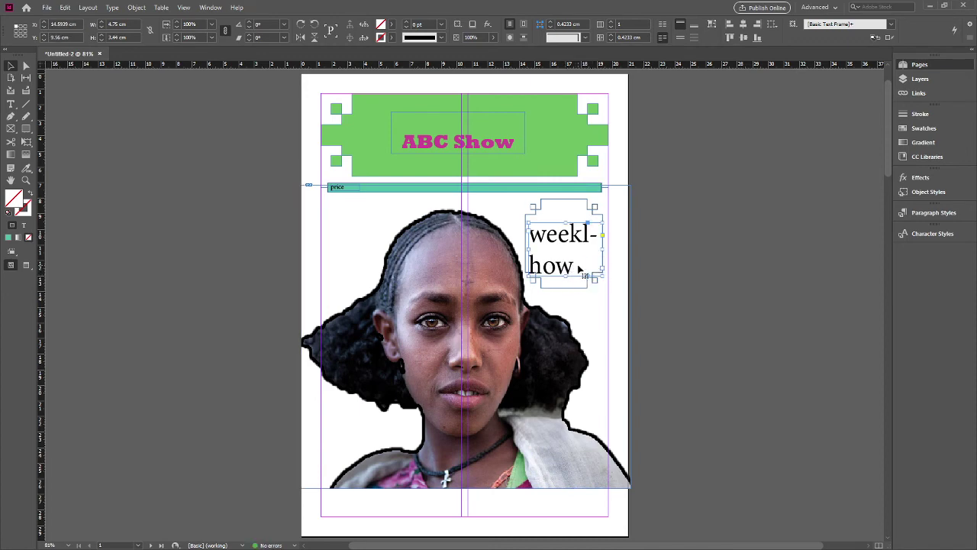
{"action": "double_click", "coordinate": [578, 265]}
{"action": "triple_click", "coordinate": [578, 265]}
{"action": "left_click", "coordinate": [588, 232]}
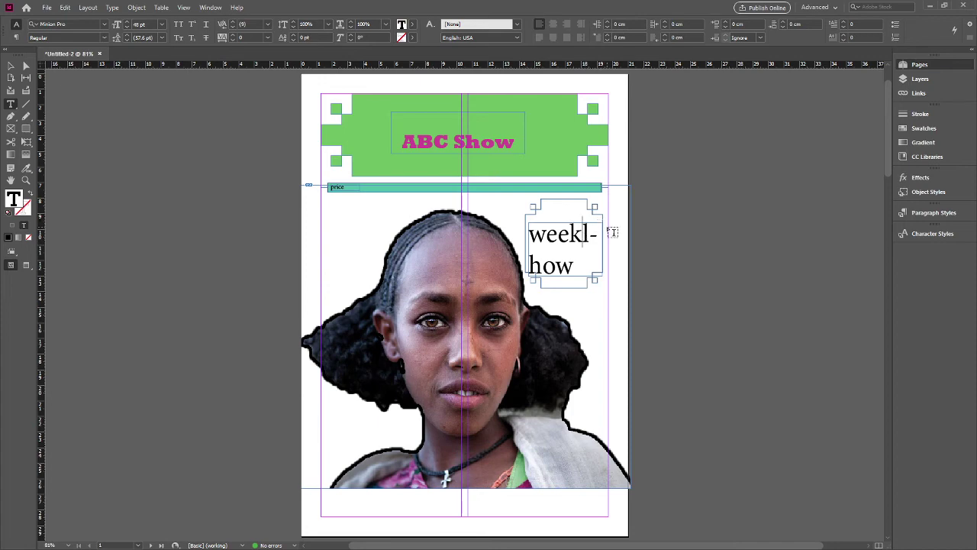
{"action": "key", "text": "BackSpace"}
{"action": "key", "text": "Delete"}
{"action": "type", "text": "kly"}
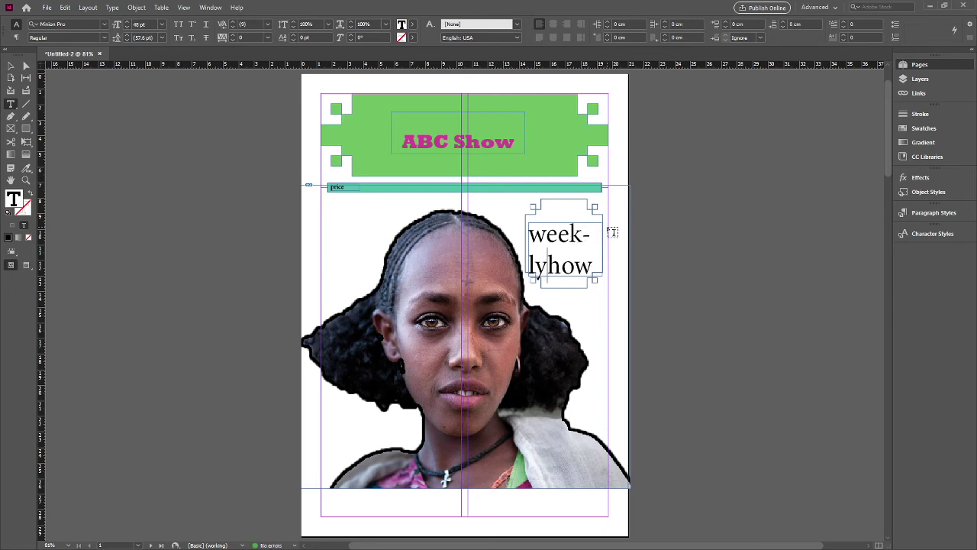
{"action": "type", "text": " s"}
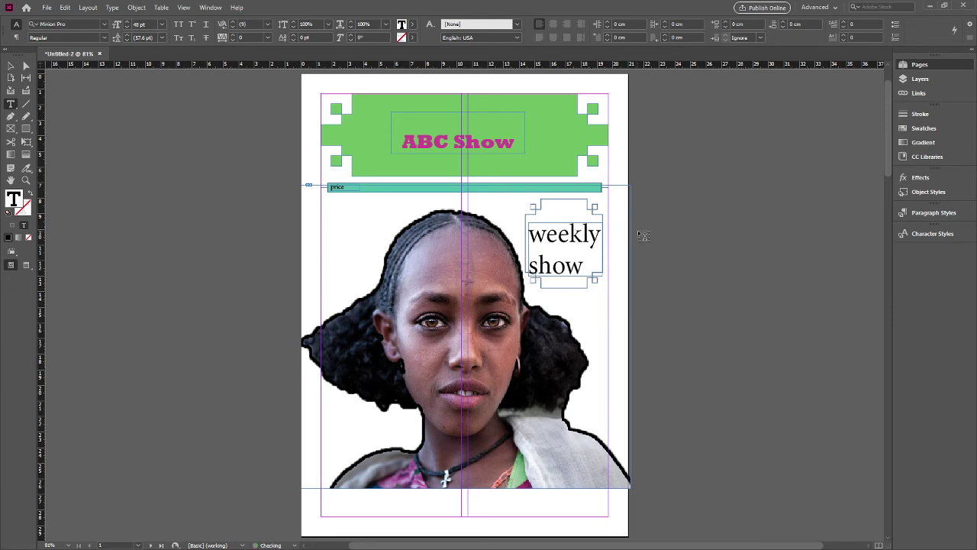
{"action": "left_click", "coordinate": [644, 236]}
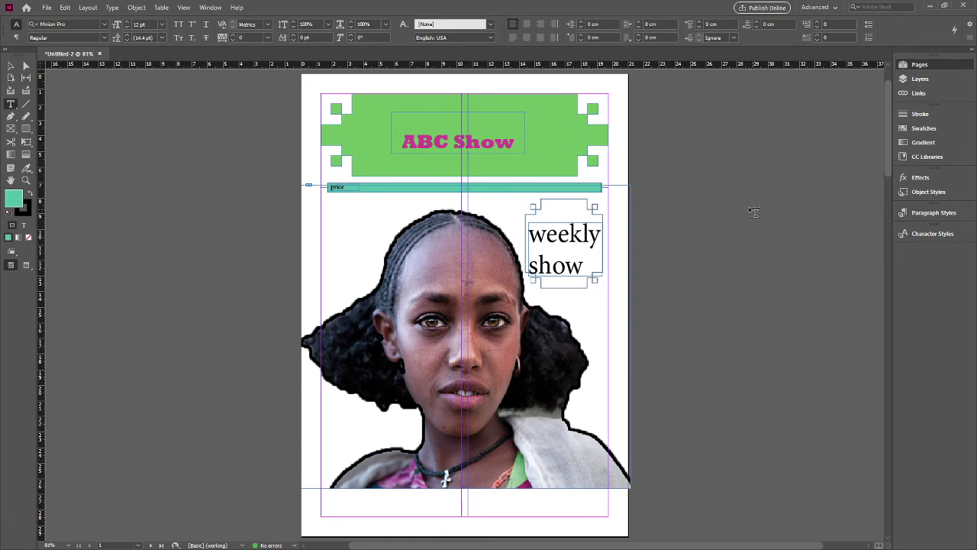
- Scroll down until the blank two-column page 2 is in view
{"action": "scroll", "coordinate": [788, 155], "scroll_direction": "down", "scroll_amount": 3}
{"action": "scroll", "coordinate": [331, 271], "scroll_direction": "down", "scroll_amount": 2}
{"action": "scroll", "coordinate": [366, 273], "scroll_direction": "up", "scroll_amount": 6}
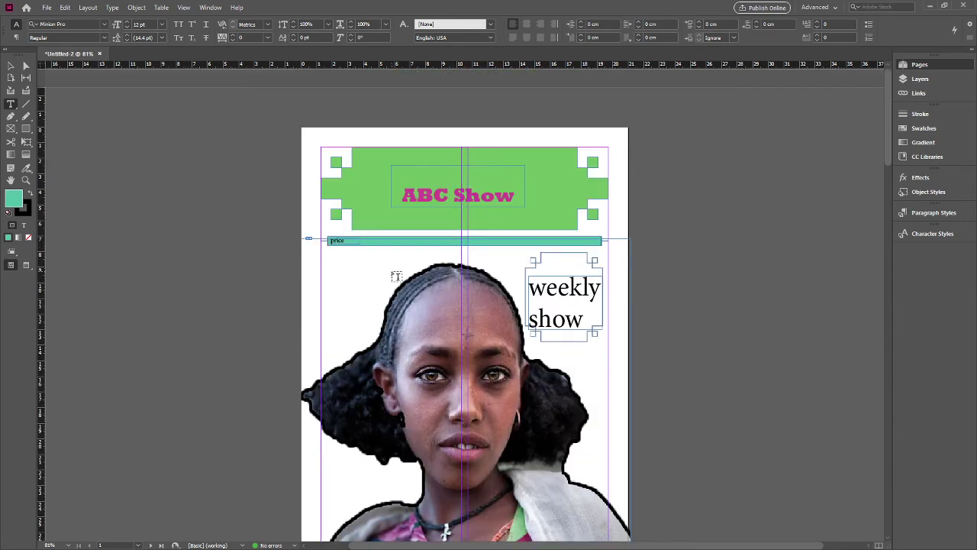
{"action": "scroll", "coordinate": [447, 267], "scroll_direction": "down", "scroll_amount": 7}
{"action": "scroll", "coordinate": [448, 258], "scroll_direction": "down", "scroll_amount": 4}
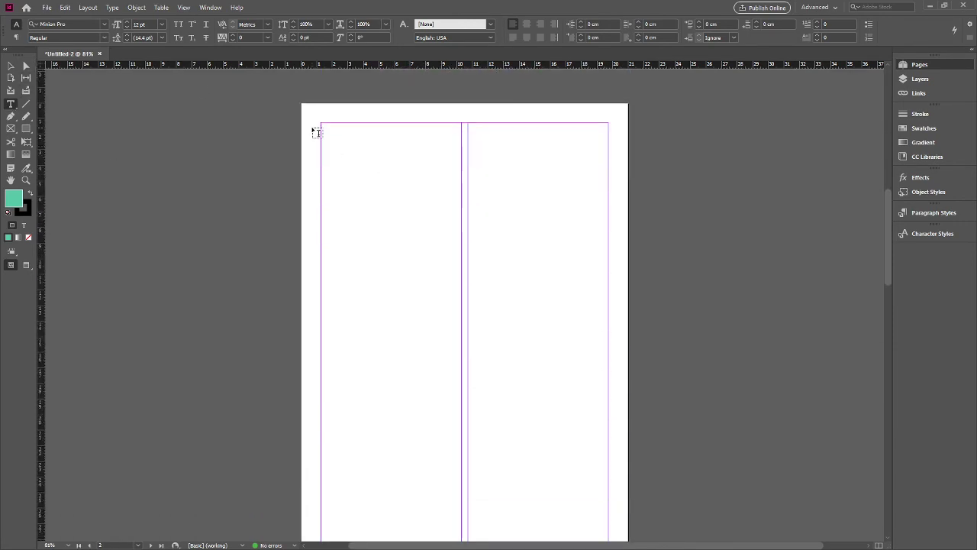
- Draw a wide rectangle with no fill across both columns at the top of page 2
{"action": "left_click", "coordinate": [26, 128]}
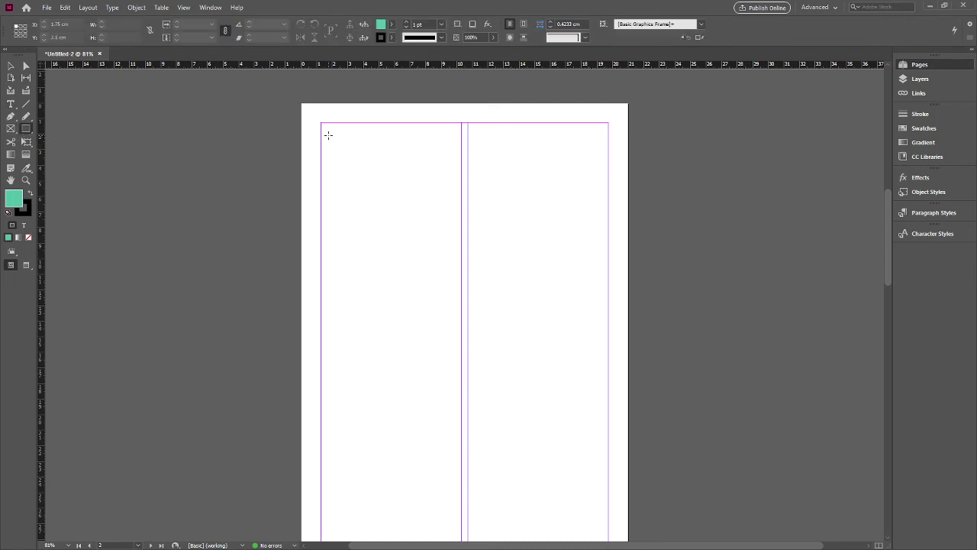
{"action": "mouse_move", "coordinate": [328, 135]}
{"action": "left_mouse_down"}
{"action": "mouse_move", "coordinate": [540, 187]}
{"action": "mouse_move", "coordinate": [588, 183]}
{"action": "left_mouse_up"}
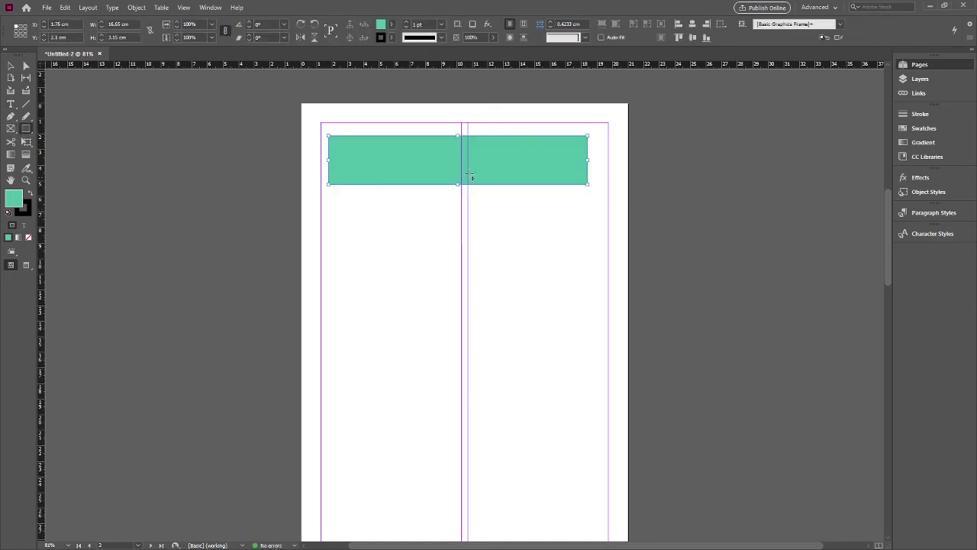
{"action": "left_click", "coordinate": [29, 236]}
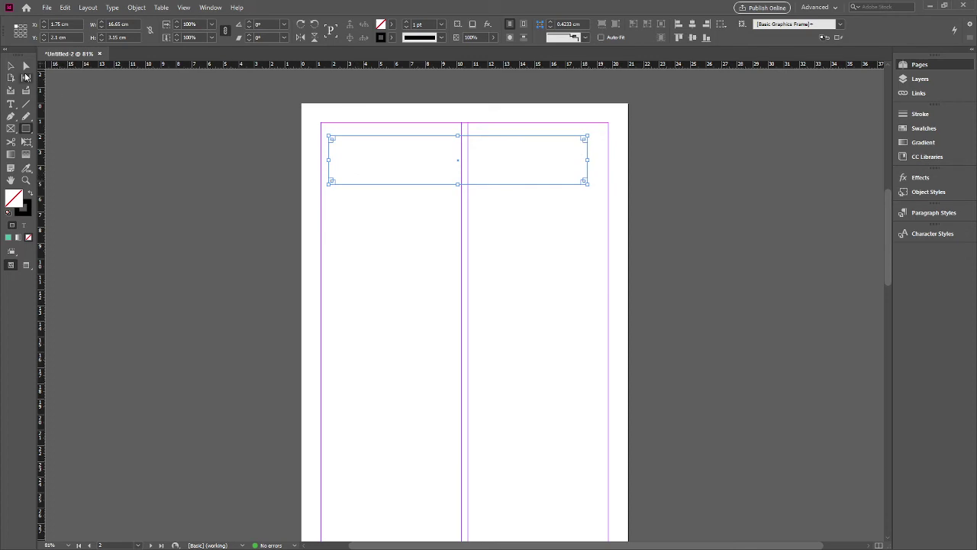
{"action": "key", "text": "v"}
{"action": "left_click", "coordinate": [377, 229]}
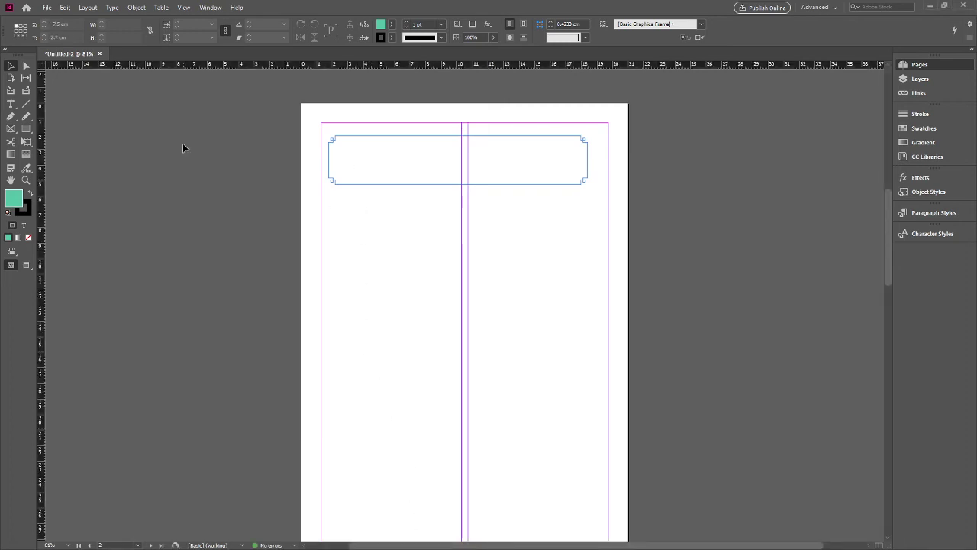
- Draw a text frame on page 2 and edit the pasted text into 'ETHIOPIAN FACE'
{"action": "left_click", "coordinate": [11, 104]}
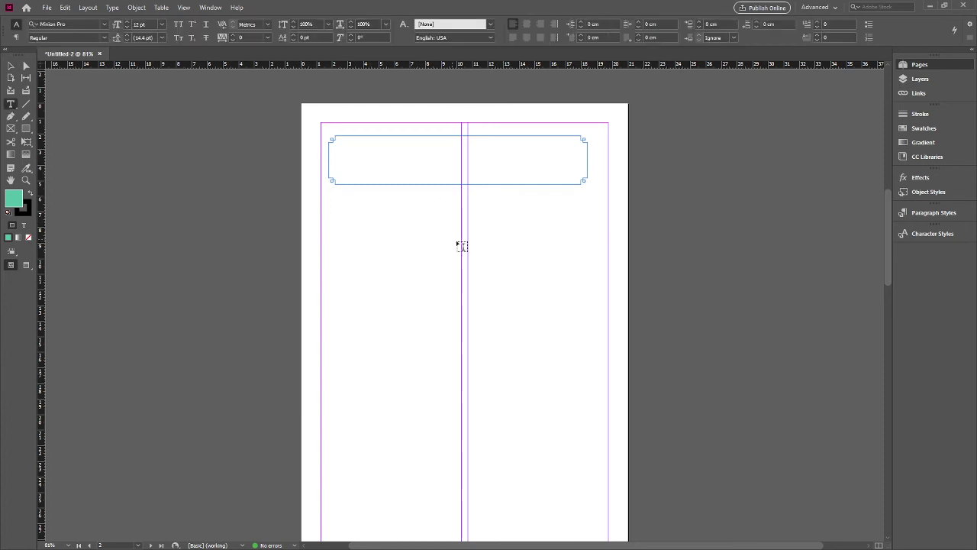
{"action": "left_click_drag", "start_coordinate": [369, 217], "coordinate": [472, 253]}
{"action": "key", "text": "ctrl+v"}
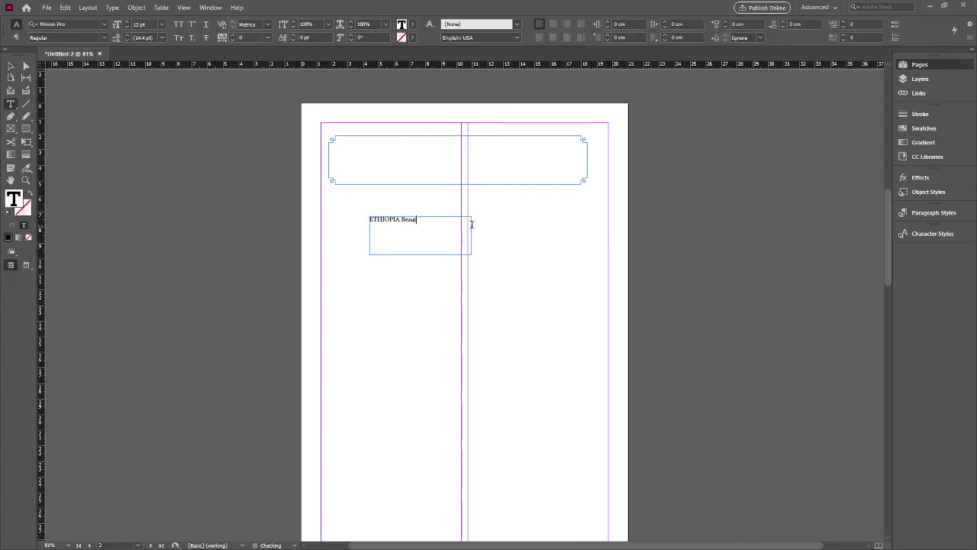
{"action": "key", "text": "BackSpace"}
{"action": "key", "text": "BackSpace"}
{"action": "key", "text": "BackSpace"}
{"action": "key", "text": "BackSpace"}
{"action": "key", "text": "shift+Left"}
{"action": "type", "text": "N"}
{"action": "key", "text": "BackSpace"}
{"action": "key", "text": "BackSpace"}
{"action": "type", "text": "FAC"}
{"action": "left_click", "coordinate": [402, 219]}
{"action": "left_click", "coordinate": [400, 219]}
{"action": "key", "text": "BackSpace"}
{"action": "type", "text": "N"}
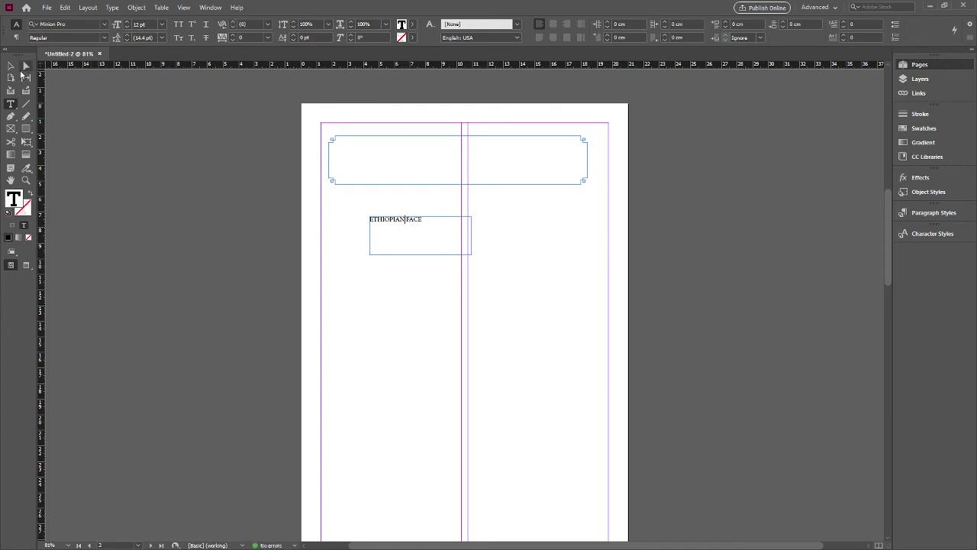
- Move the title frame off the page and type 'Eth' inside the top banner frame
{"action": "left_click", "coordinate": [10, 65]}
{"action": "left_click_drag", "start_coordinate": [408, 221], "coordinate": [404, 151]}
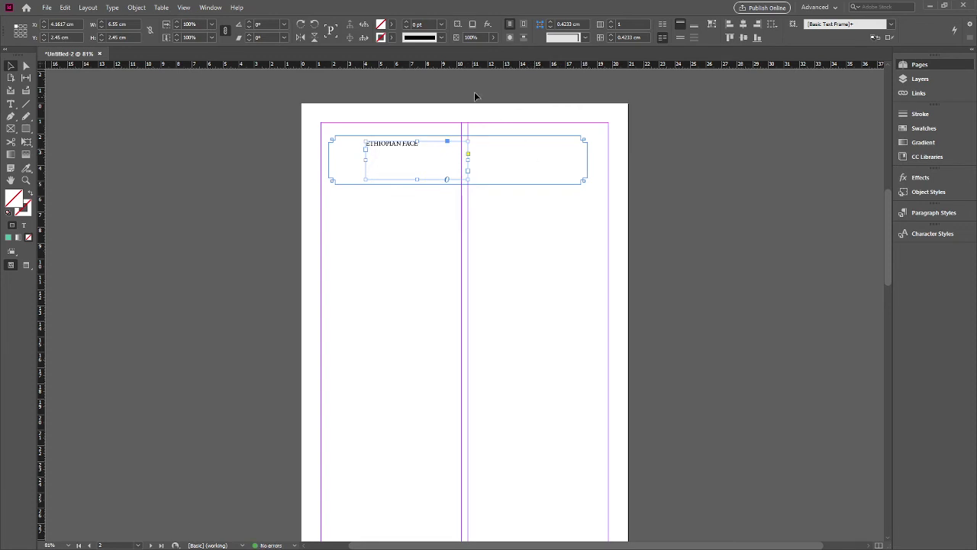
{"action": "left_click", "coordinate": [431, 143]}
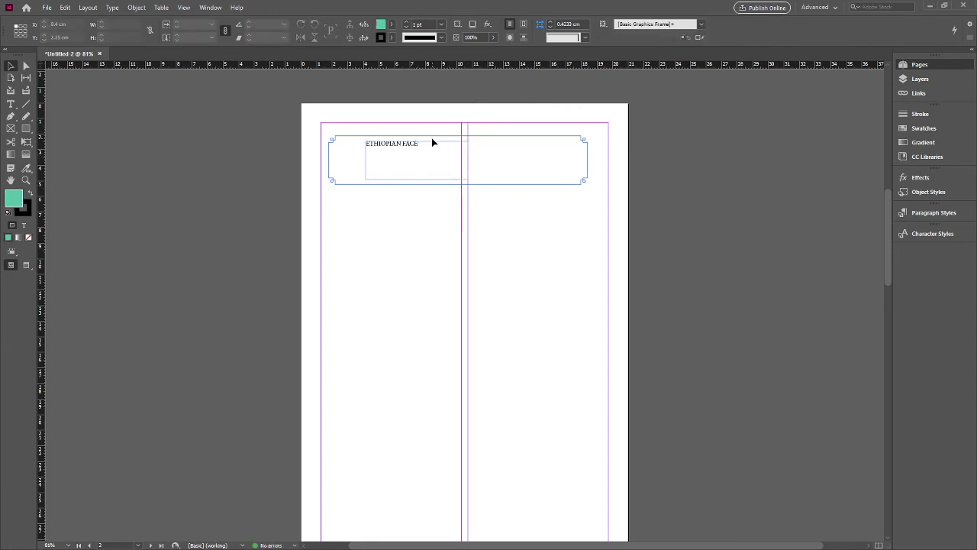
{"action": "left_click_drag", "start_coordinate": [433, 145], "coordinate": [177, 259]}
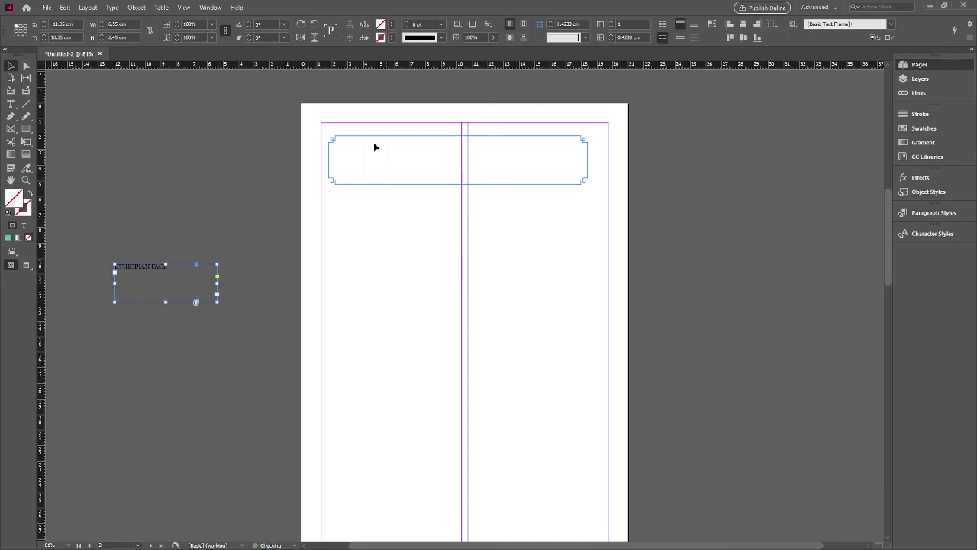
{"action": "left_click", "coordinate": [363, 143]}
{"action": "left_click", "coordinate": [11, 104]}
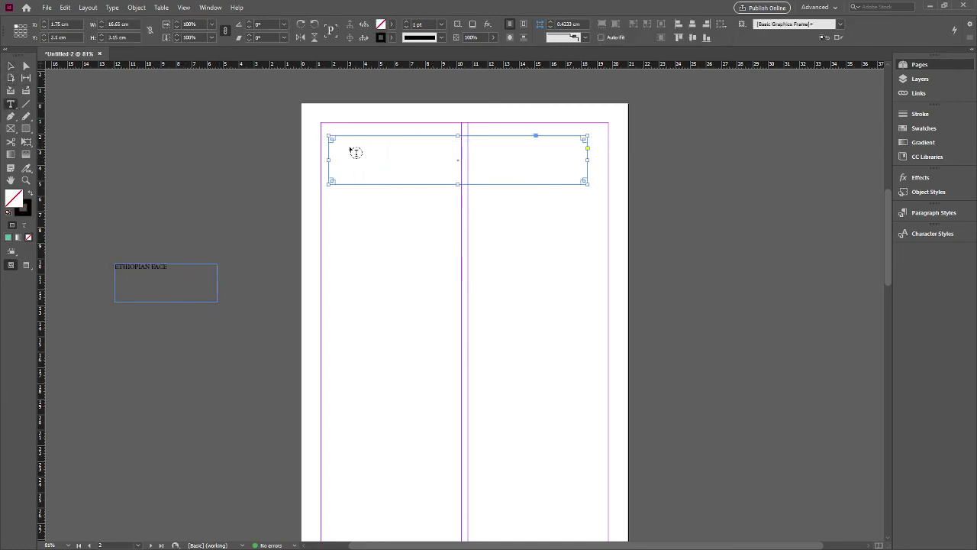
{"action": "left_click", "coordinate": [348, 139]}
{"action": "type", "text": "Eth"}
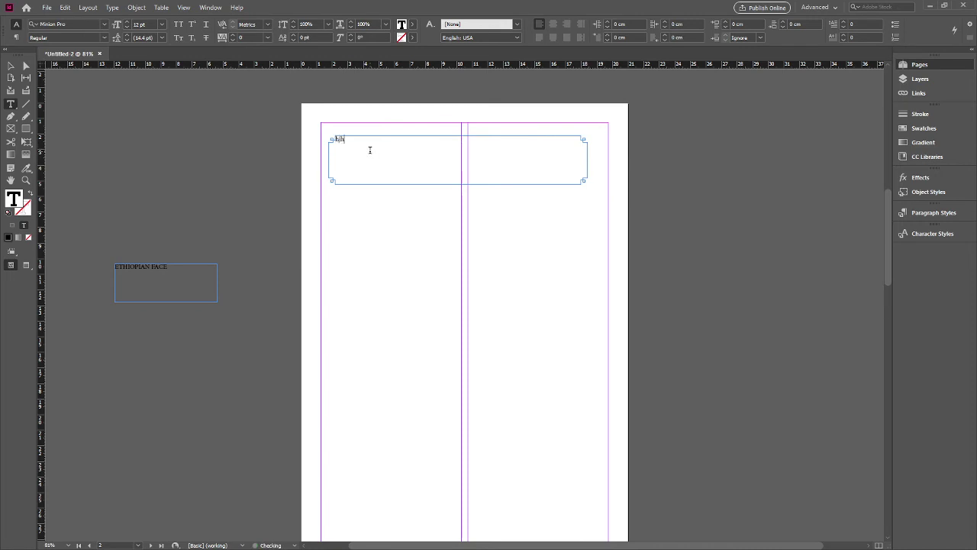
{"action": "left_click", "coordinate": [8, 236]}
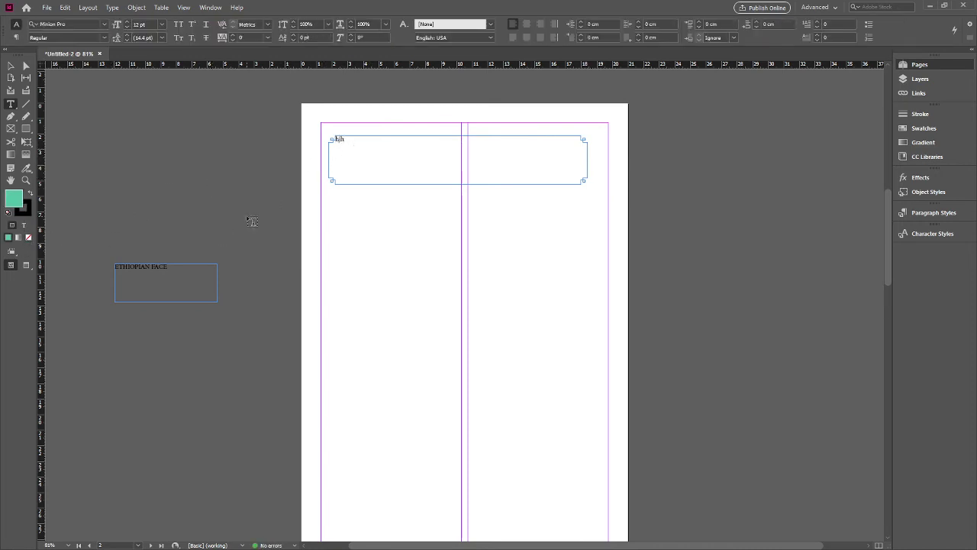
- Move the ETHIOPIAN FACE frame into the top banner and preview the page
{"action": "left_click", "coordinate": [11, 65]}
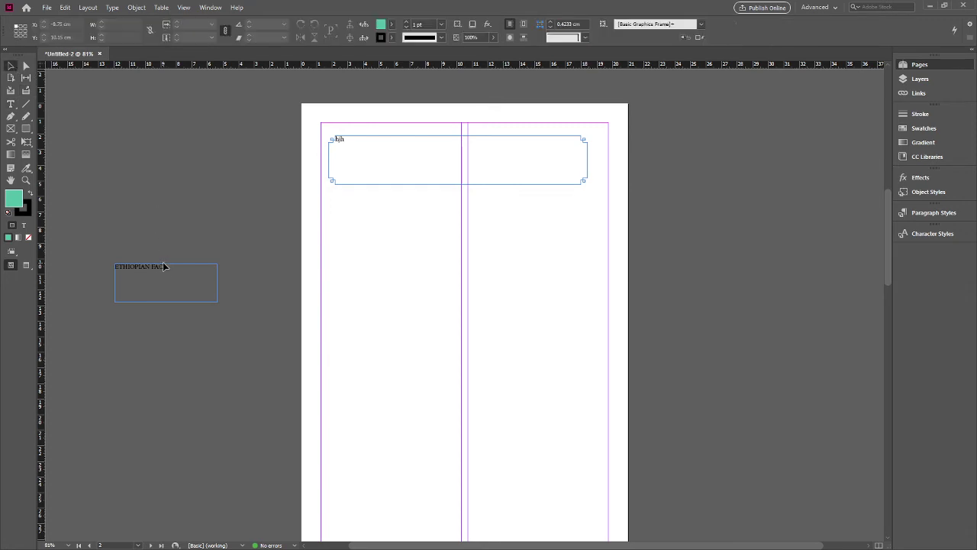
{"action": "mouse_move", "coordinate": [162, 266]}
{"action": "left_mouse_down"}
{"action": "mouse_move", "coordinate": [323, 221]}
{"action": "mouse_move", "coordinate": [410, 142]}
{"action": "mouse_move", "coordinate": [423, 151]}
{"action": "left_mouse_up"}
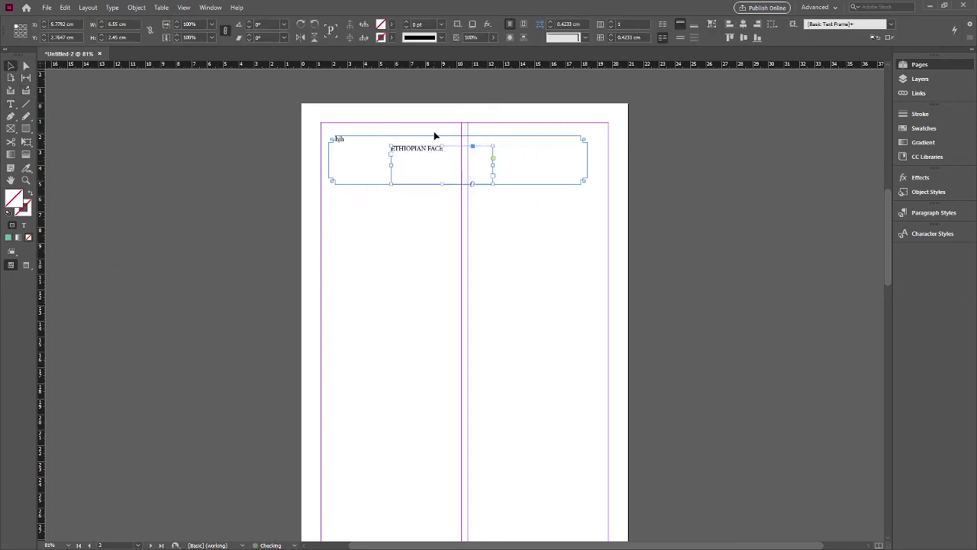
{"action": "left_click", "coordinate": [26, 265]}
{"action": "left_click", "coordinate": [215, 269]}
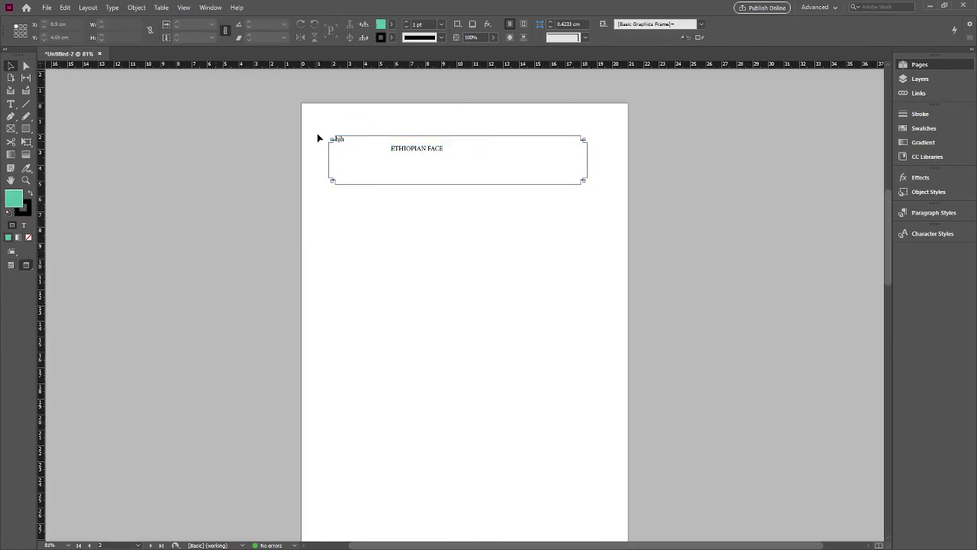
{"action": "left_click", "coordinate": [349, 148]}
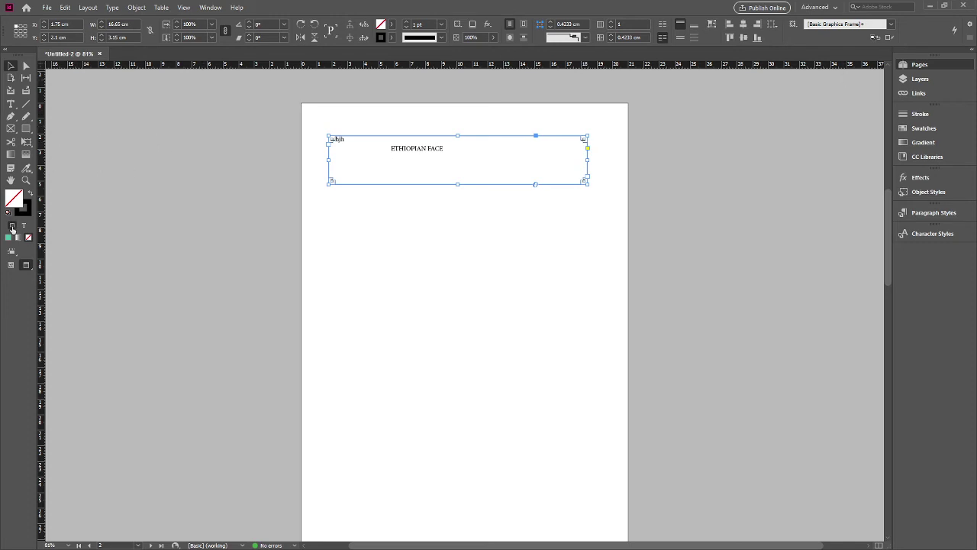
- Set the ETHIOPIAN FACE title in Modern No. 20 and step up its font size
{"action": "double_click", "coordinate": [402, 151]}
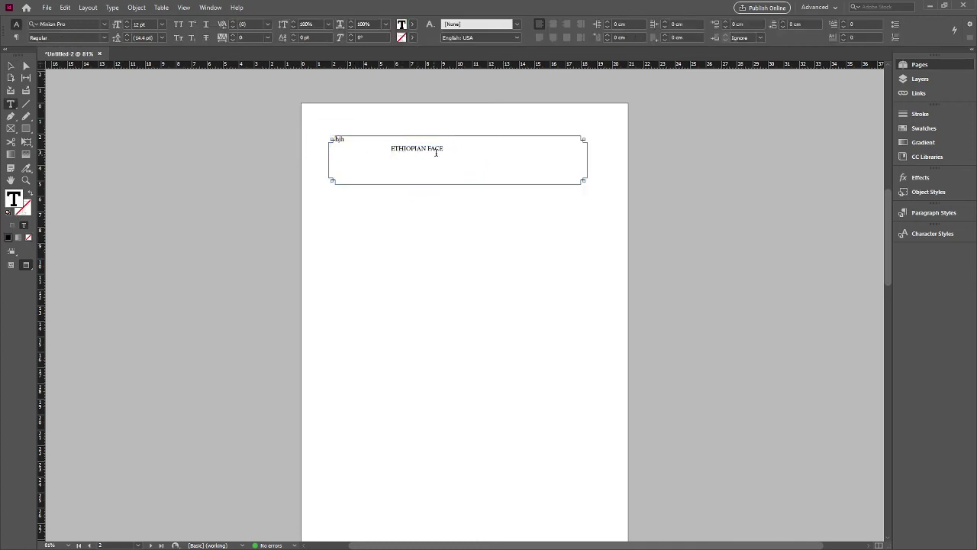
{"action": "left_click_drag", "start_coordinate": [451, 148], "coordinate": [234, 102]}
{"action": "left_click", "coordinate": [102, 24]}
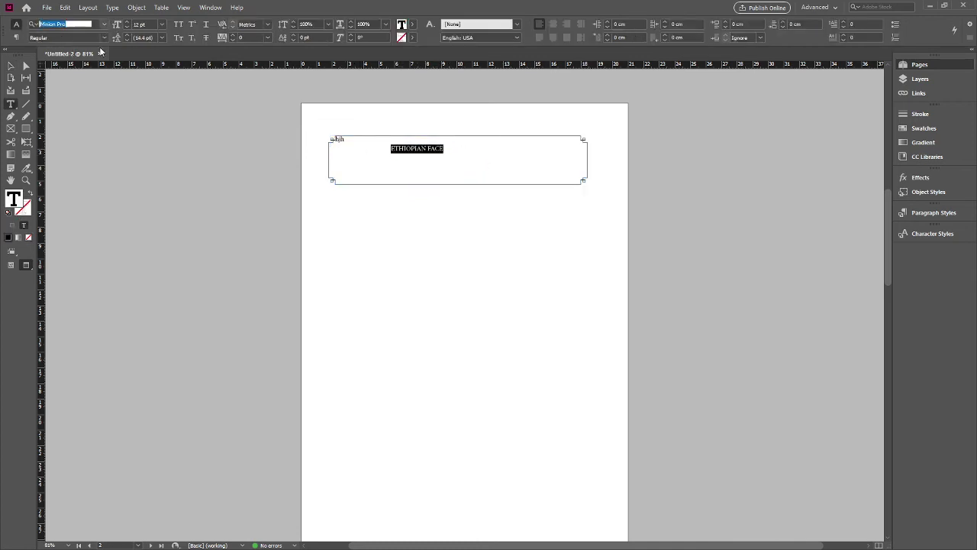
{"action": "key", "text": "Down"}
{"action": "key", "text": "Return"}
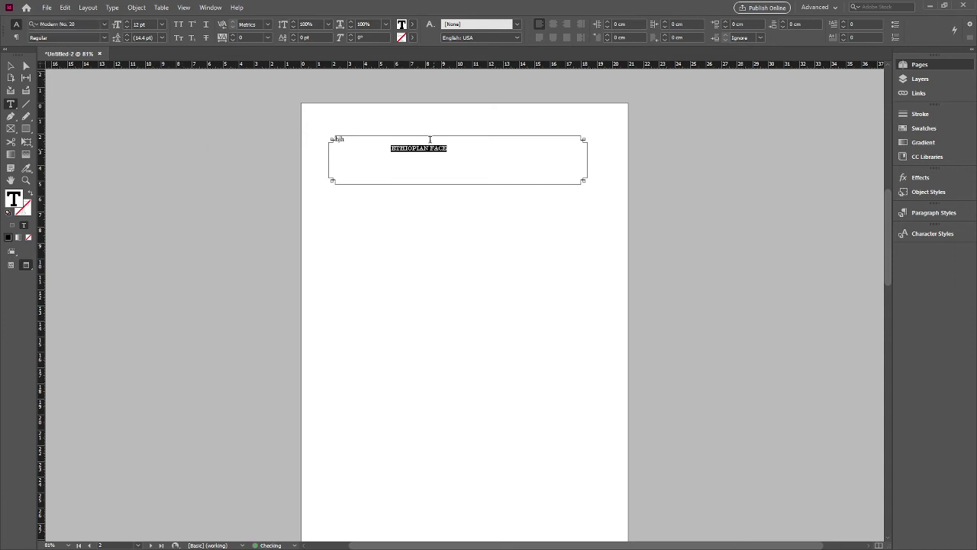
{"action": "left_click", "coordinate": [127, 22]}
{"action": "left_click", "coordinate": [128, 23]}
{"action": "left_click", "coordinate": [127, 22]}
{"action": "left_click", "coordinate": [127, 22]}
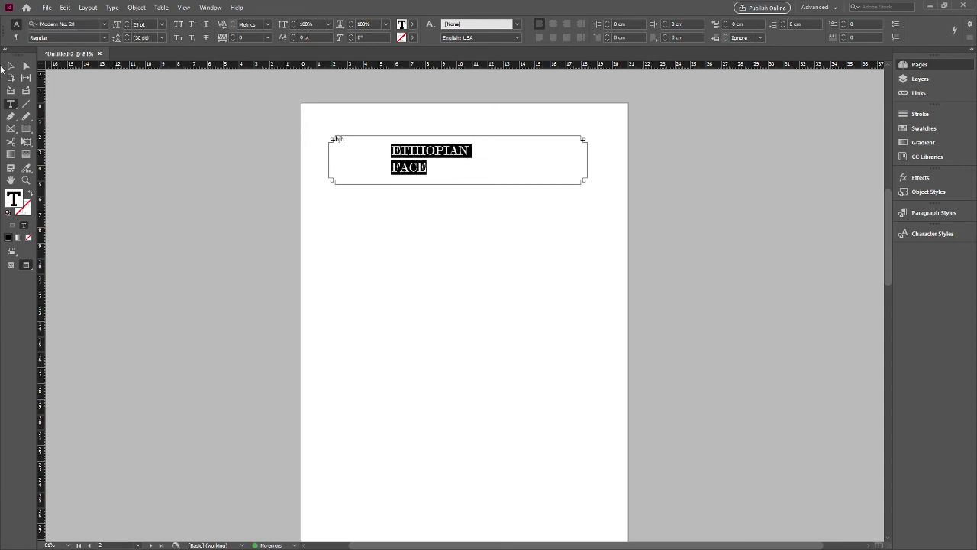
{"action": "left_click", "coordinate": [127, 23]}
{"action": "left_click", "coordinate": [128, 23]}
{"action": "left_click", "coordinate": [128, 23]}
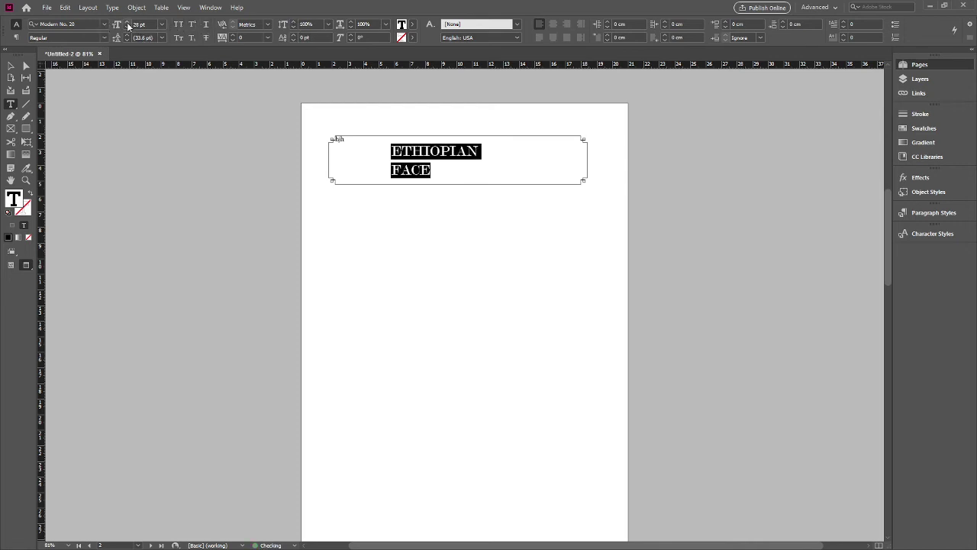
- Widen and reposition the title frame and enlarge the title text further, toward 60 pt
{"action": "left_click", "coordinate": [11, 66]}
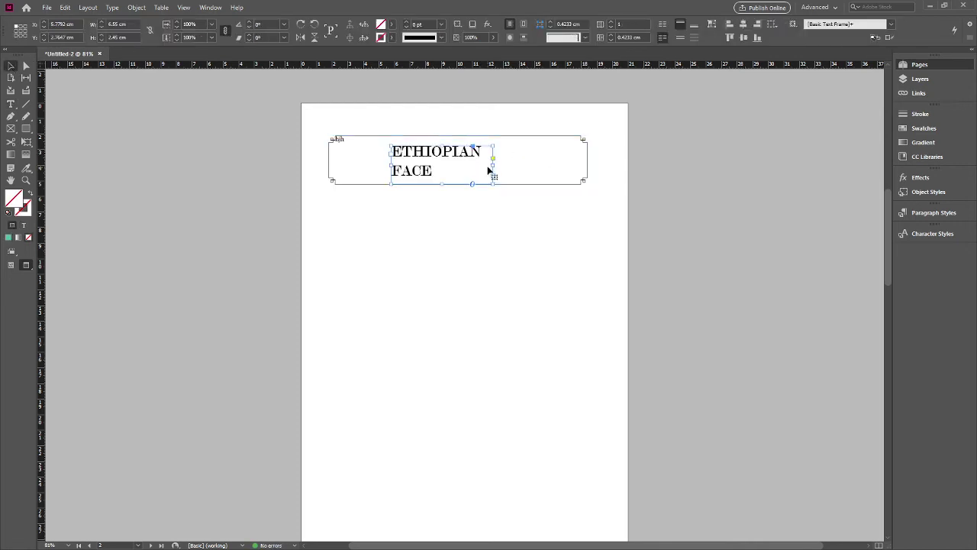
{"action": "left_click_drag", "start_coordinate": [493, 163], "coordinate": [572, 164]}
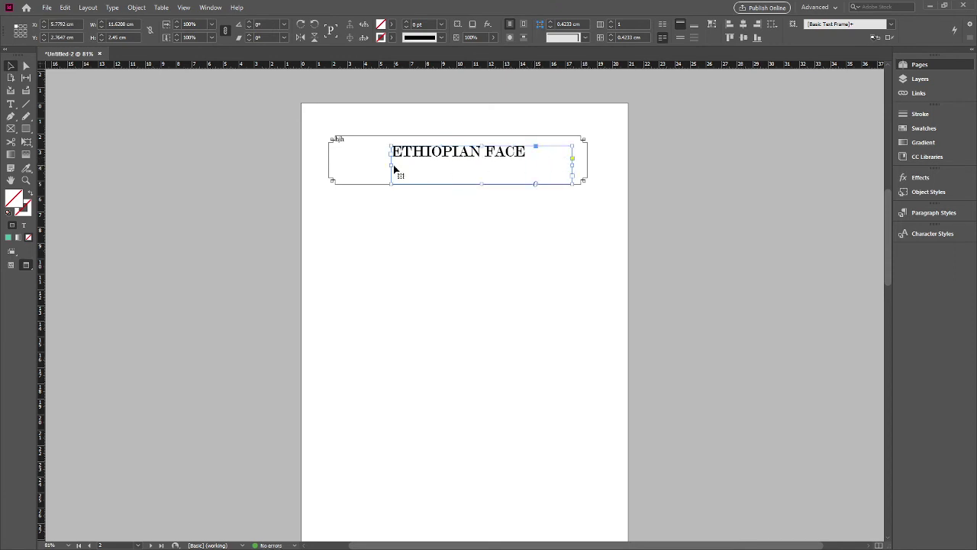
{"action": "left_click_drag", "start_coordinate": [392, 168], "coordinate": [365, 168]}
{"action": "key", "text": "t"}
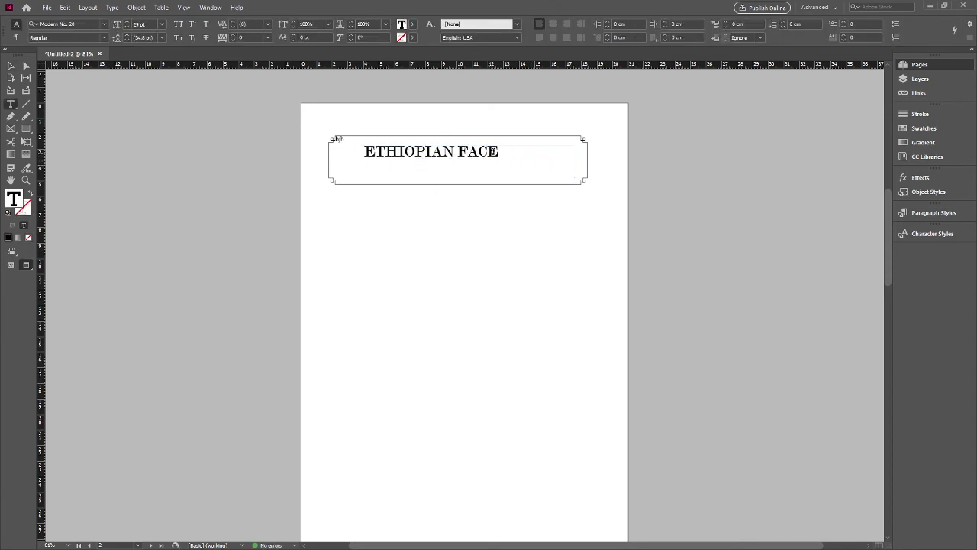
{"action": "left_click_drag", "start_coordinate": [499, 151], "coordinate": [363, 151]}
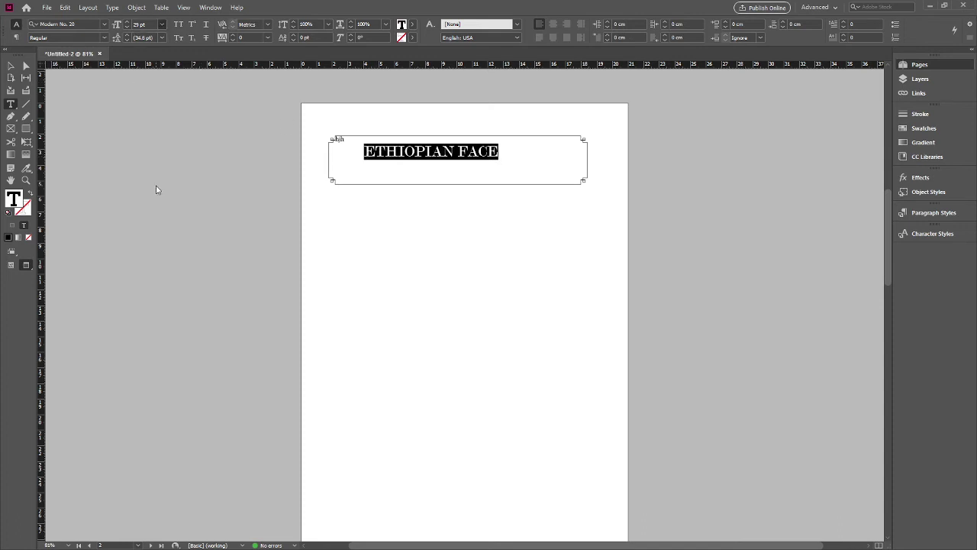
{"action": "key", "text": "ctrl+alt+shift+period"}
{"action": "key", "text": "ctrl+alt+shift+period"}
{"action": "key", "text": "ctrl+alt+shift+period"}
{"action": "left_click", "coordinate": [10, 66]}
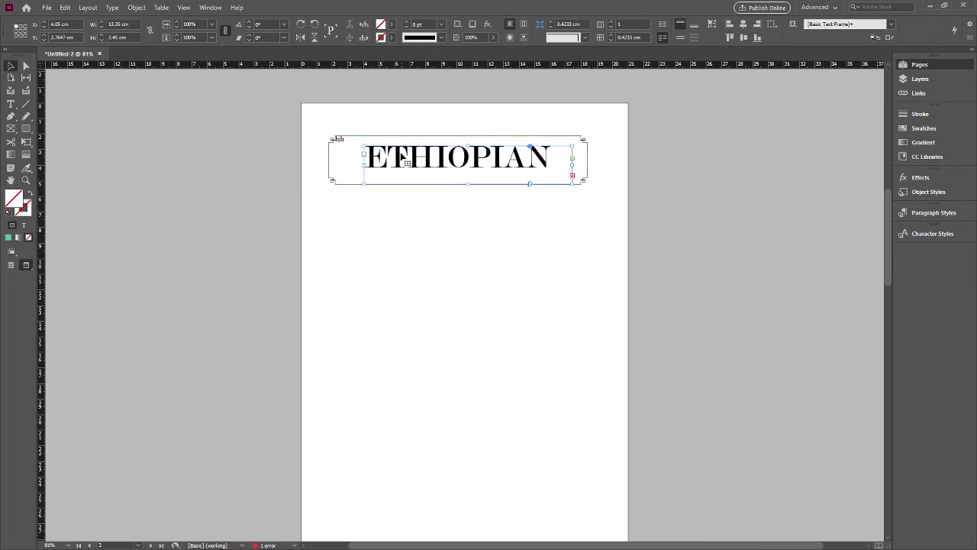
{"action": "left_click_drag", "start_coordinate": [401, 157], "coordinate": [378, 152]}
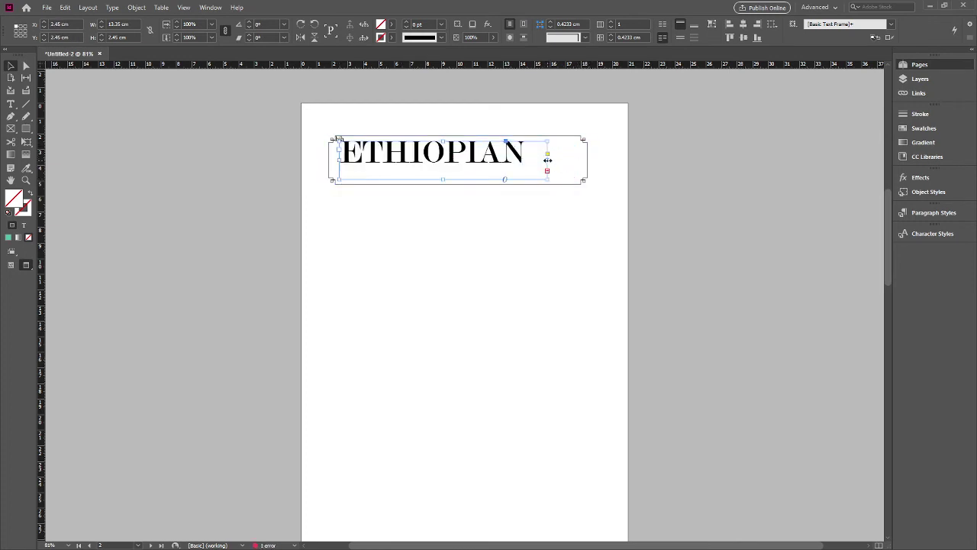
{"action": "left_click_drag", "start_coordinate": [547, 158], "coordinate": [579, 159]}
- Make the banner frame taller and extend the title frame so FACE shows on a second line
{"action": "left_click", "coordinate": [451, 188]}
{"action": "left_click_drag", "start_coordinate": [454, 188], "coordinate": [458, 225]}
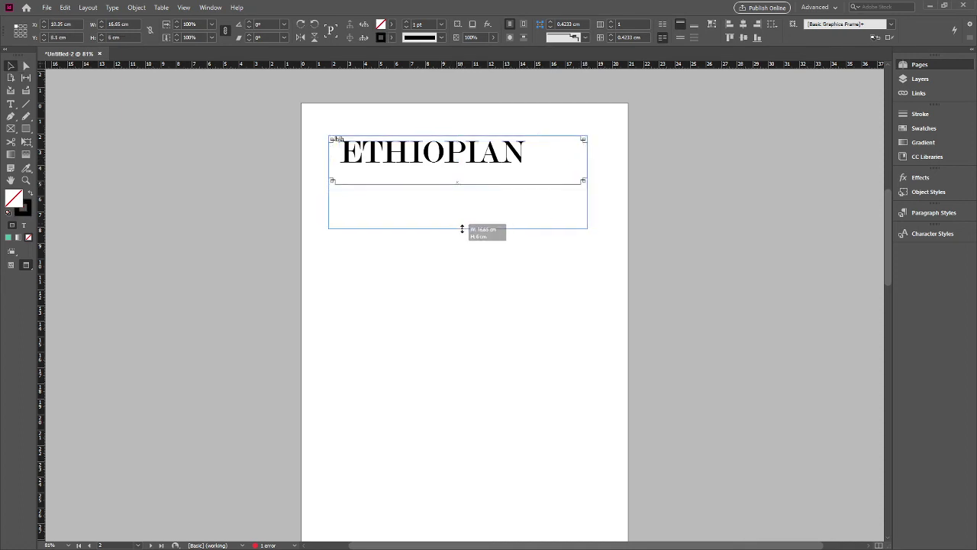
{"action": "left_click", "coordinate": [453, 181]}
{"action": "left_click_drag", "start_coordinate": [458, 180], "coordinate": [460, 207]}
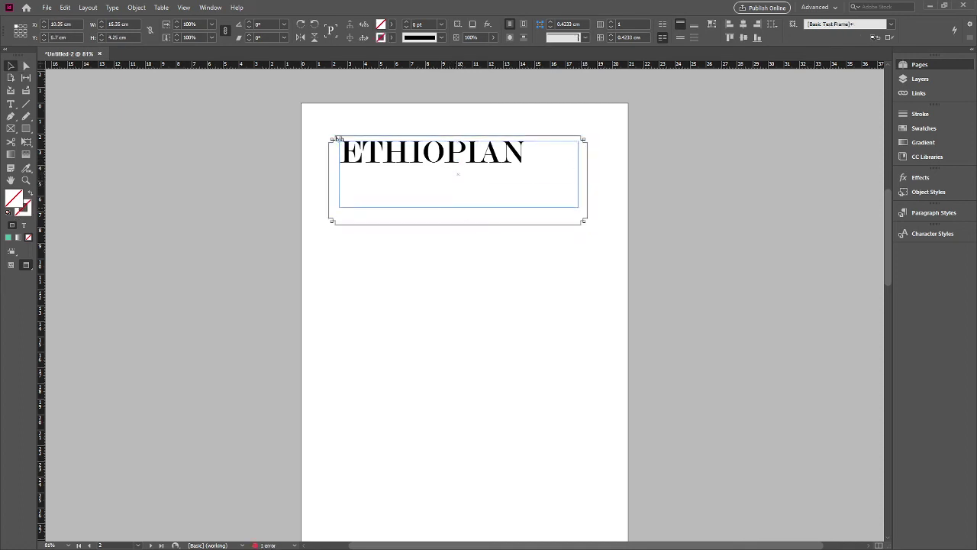
{"action": "double_click", "coordinate": [530, 207]}
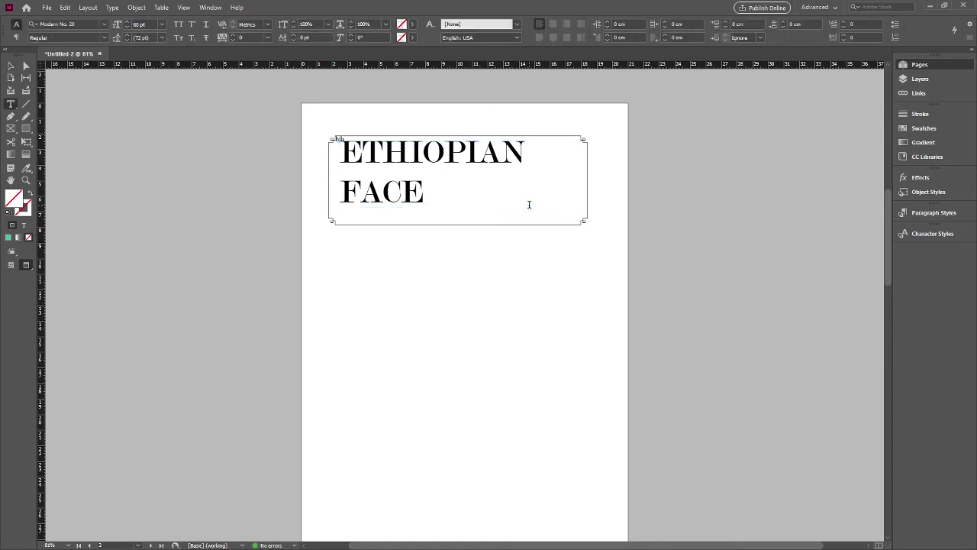
{"action": "left_click", "coordinate": [10, 68]}
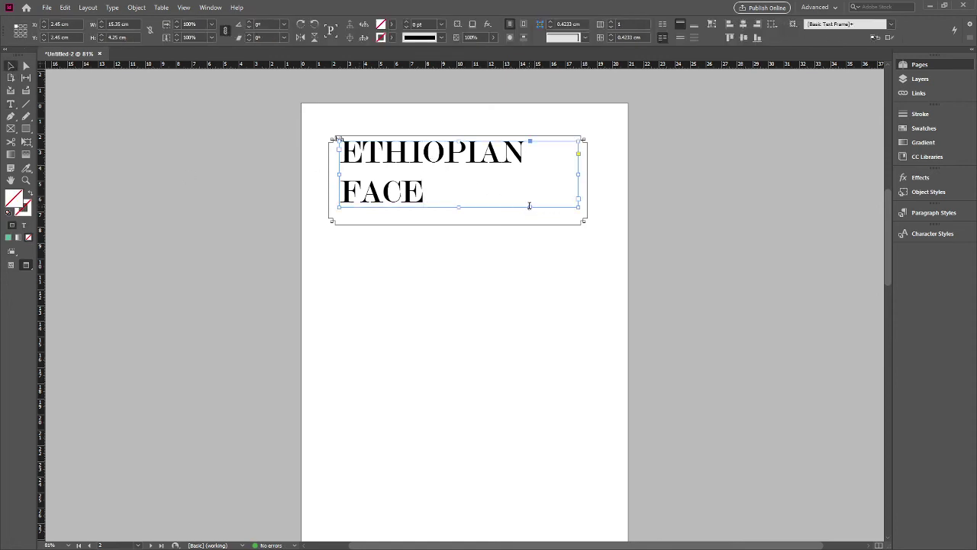
{"action": "triple_click", "coordinate": [530, 205]}
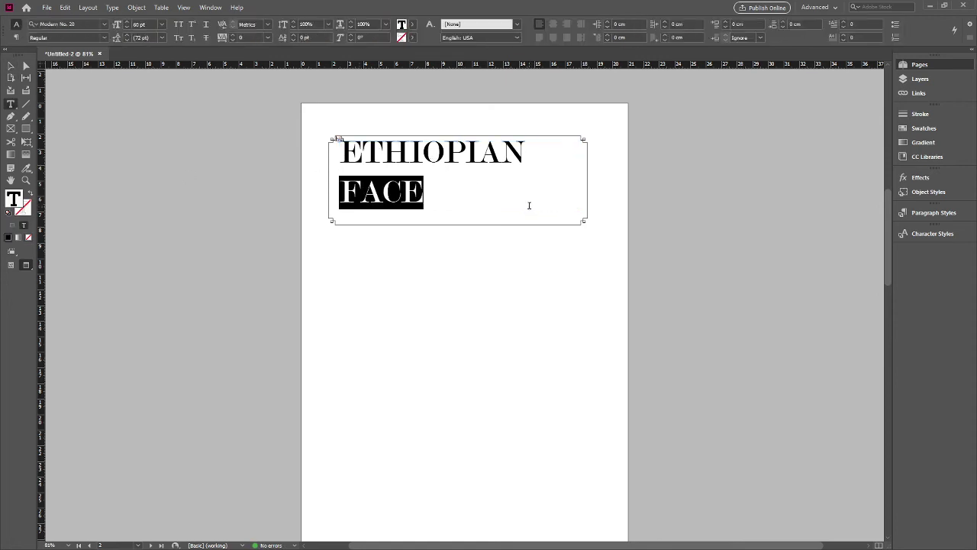
{"action": "left_click", "coordinate": [455, 220]}
{"action": "left_click", "coordinate": [464, 151]}
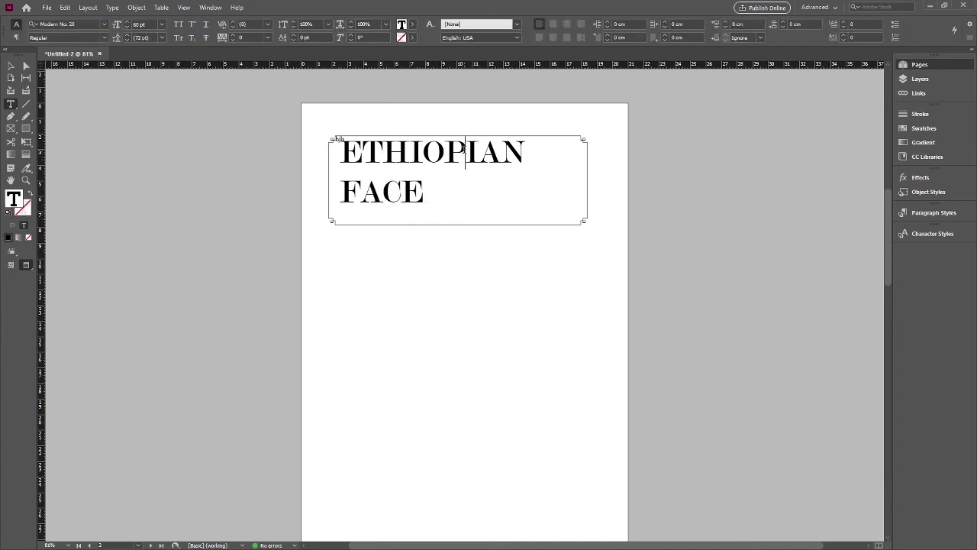
{"action": "left_click_drag", "start_coordinate": [477, 152], "coordinate": [530, 152]}
- Move the title right and down in the banner and narrow its frame to fit
{"action": "left_click", "coordinate": [227, 168]}
{"action": "key", "text": "v"}
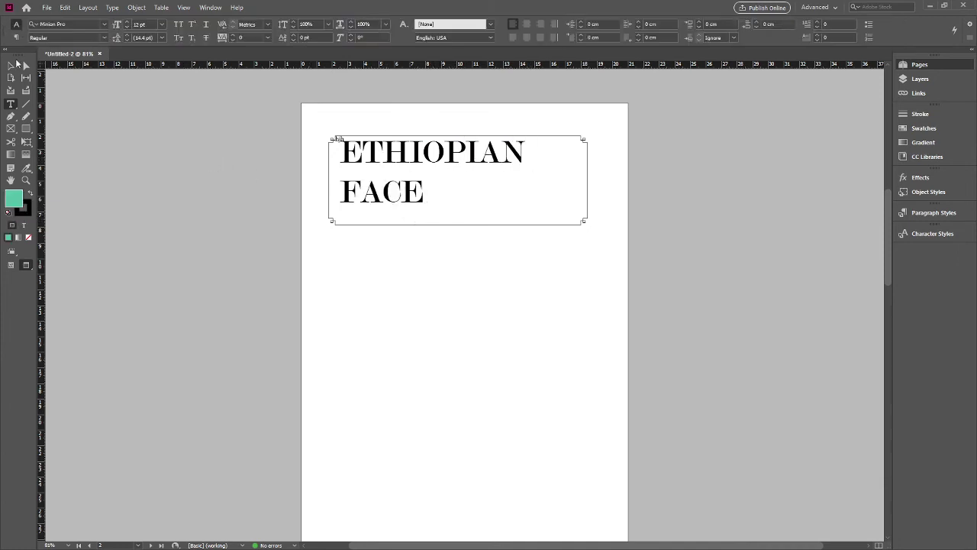
{"action": "left_click_drag", "start_coordinate": [395, 171], "coordinate": [431, 180]}
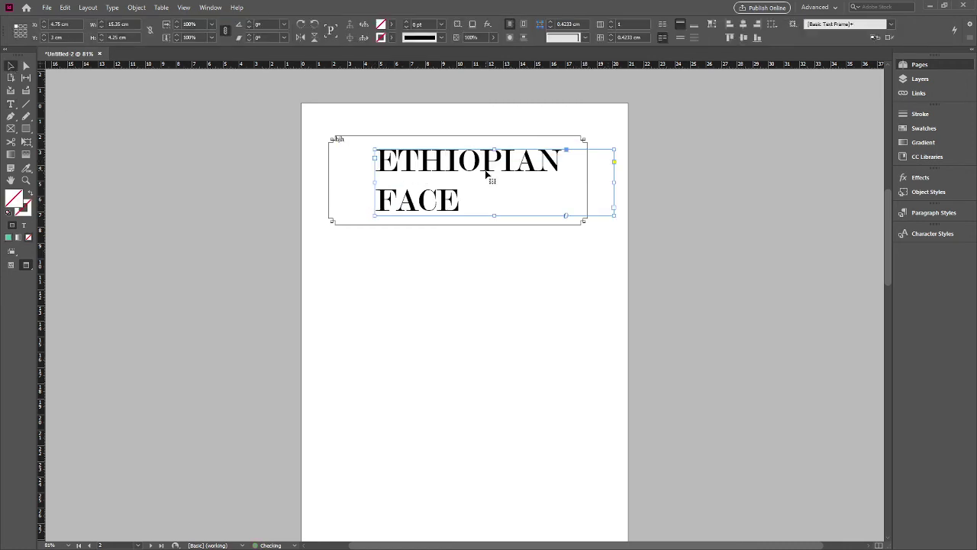
{"action": "left_click_drag", "start_coordinate": [616, 185], "coordinate": [565, 185]}
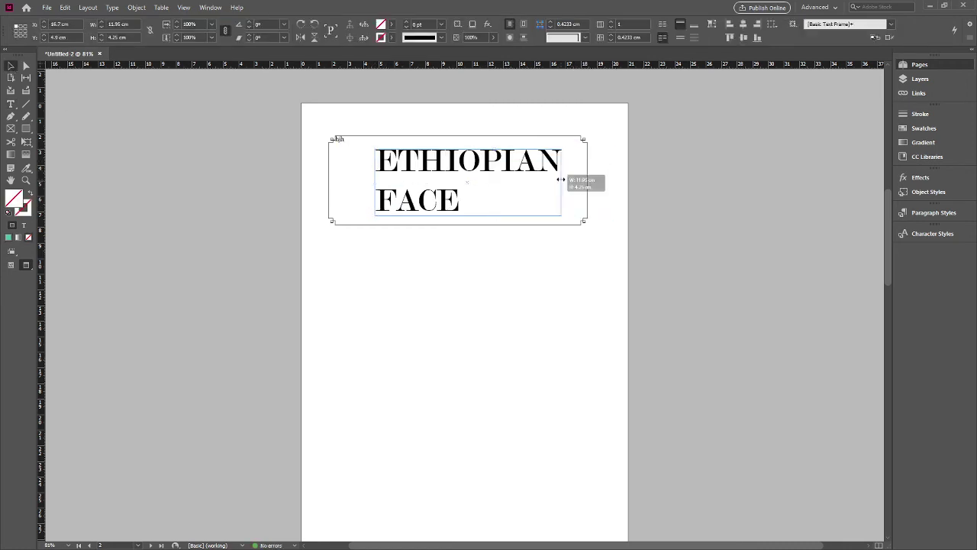
{"action": "left_click", "coordinate": [642, 182]}
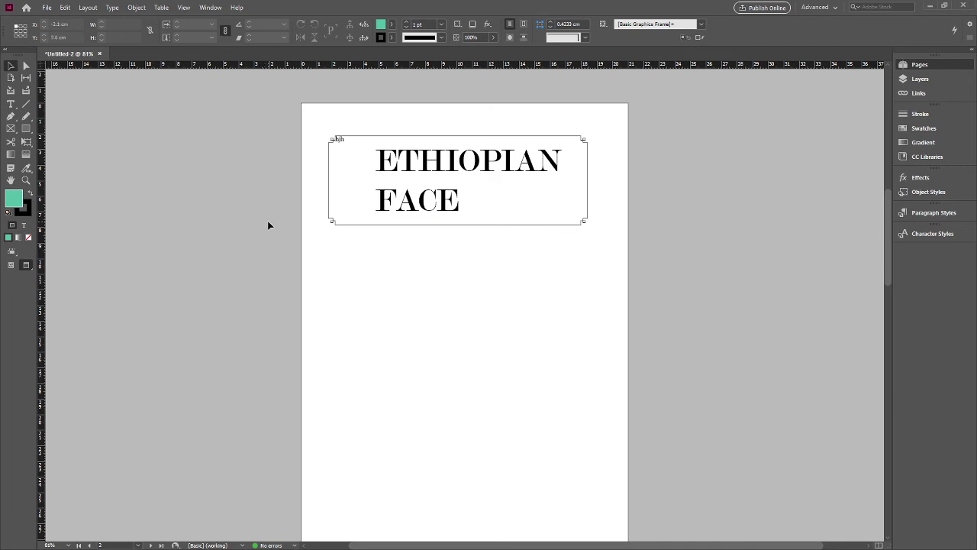
- Delete the stray 'bjh' text from the banner's corner
{"action": "left_click", "coordinate": [352, 145]}
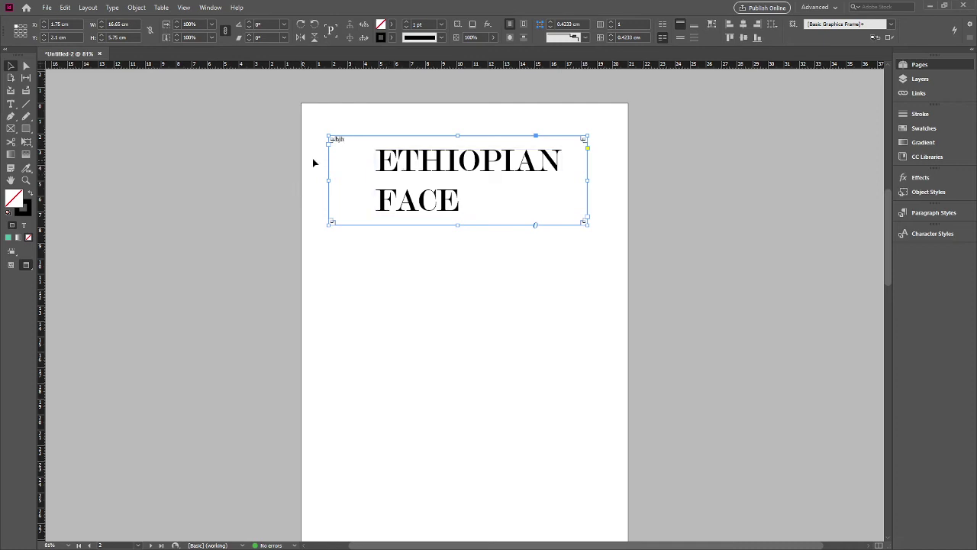
{"action": "double_click", "coordinate": [350, 139]}
{"action": "left_click_drag", "start_coordinate": [351, 139], "coordinate": [336, 140]}
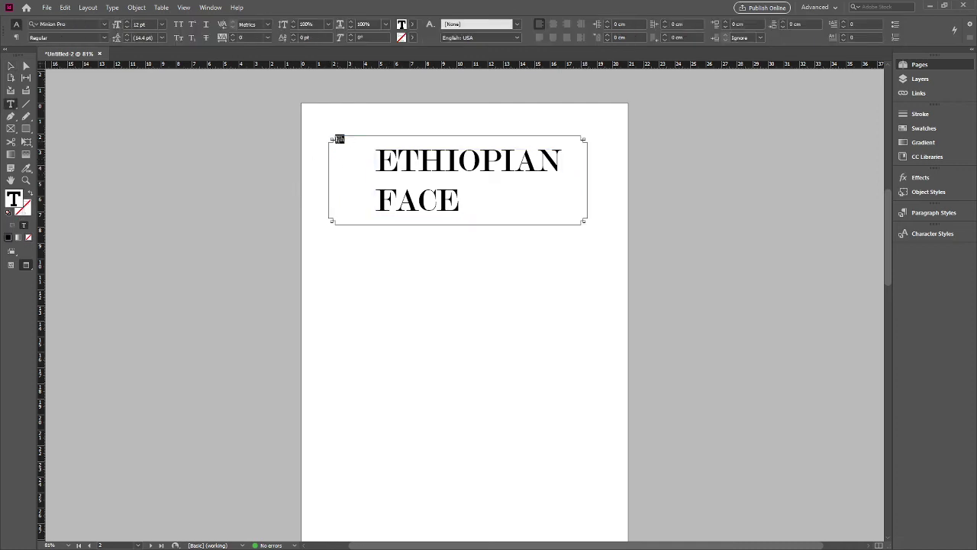
{"action": "key", "text": "BackSpace"}
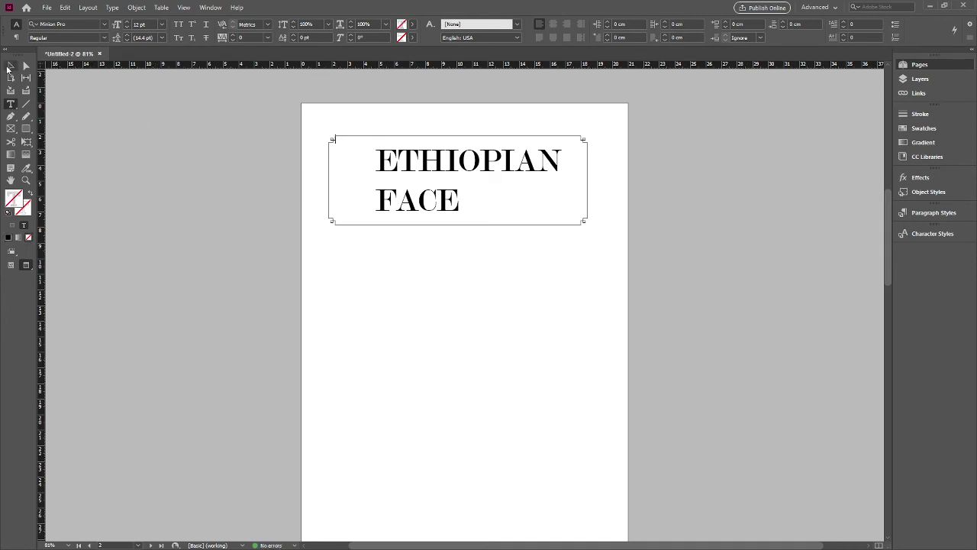
- Fill the fancy-corner banner frame behind ETHIOPIAN FACE with green
{"action": "left_click", "coordinate": [11, 65]}
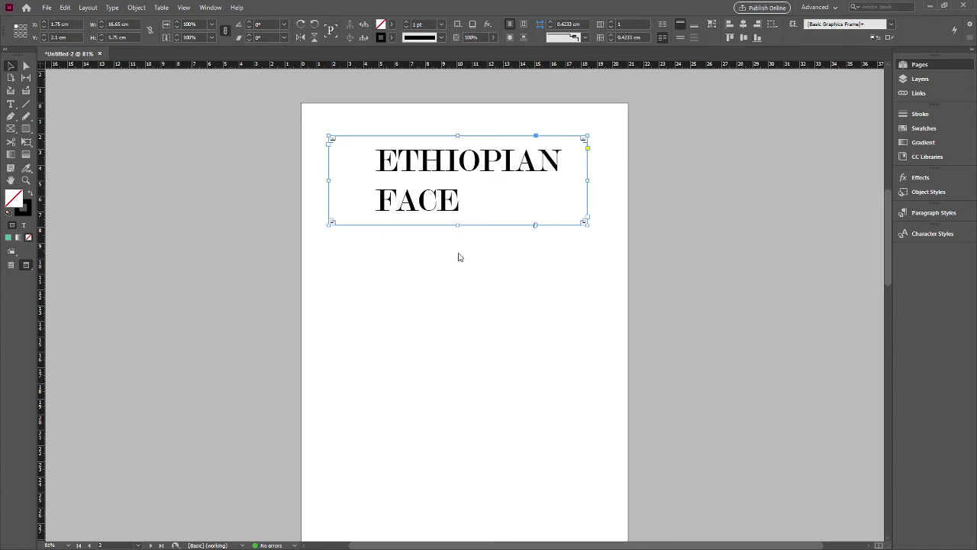
{"action": "left_click_drag", "start_coordinate": [459, 257], "coordinate": [590, 218]}
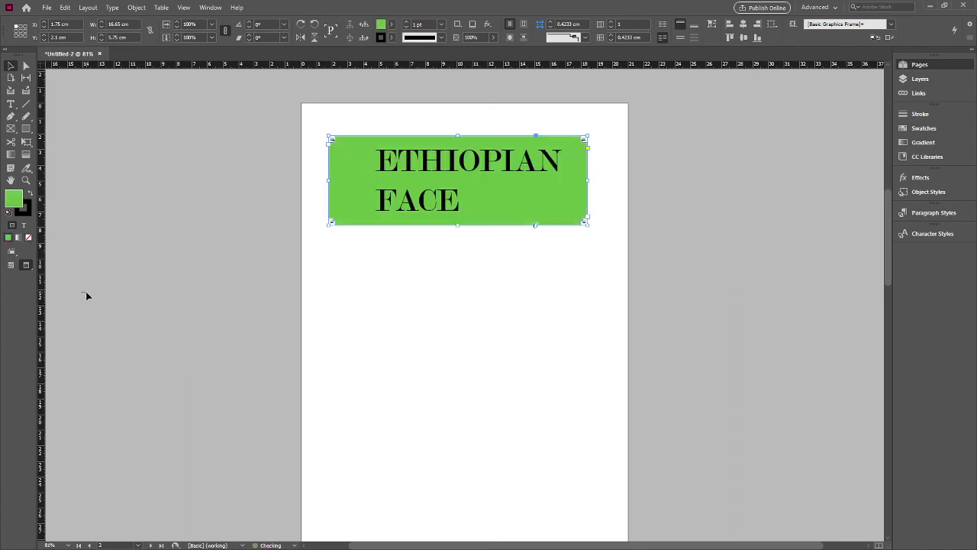
{"action": "left_click", "coordinate": [86, 293]}
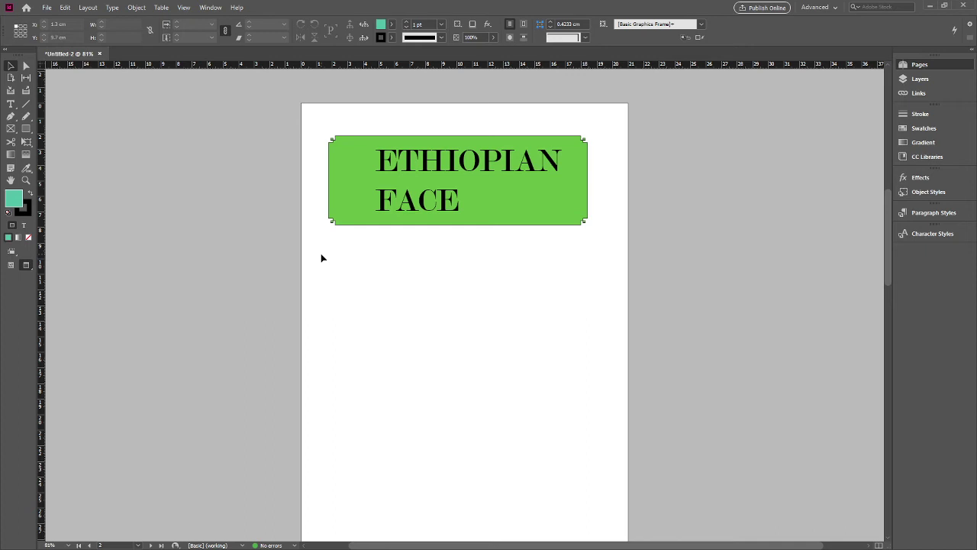
- Right-align all the ETHIOPIAN FACE heading text inside its green banner frame
{"action": "left_click", "coordinate": [311, 188]}
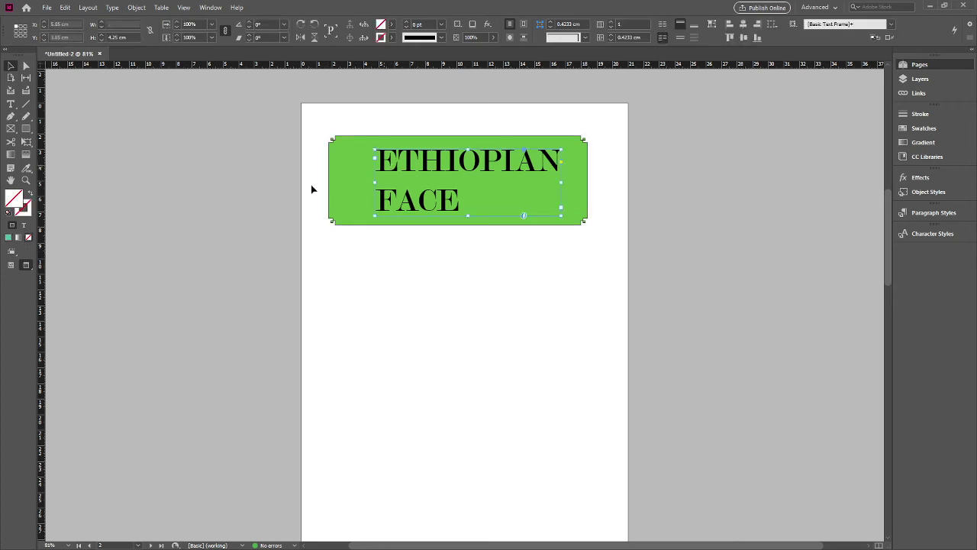
{"action": "left_click", "coordinate": [351, 208]}
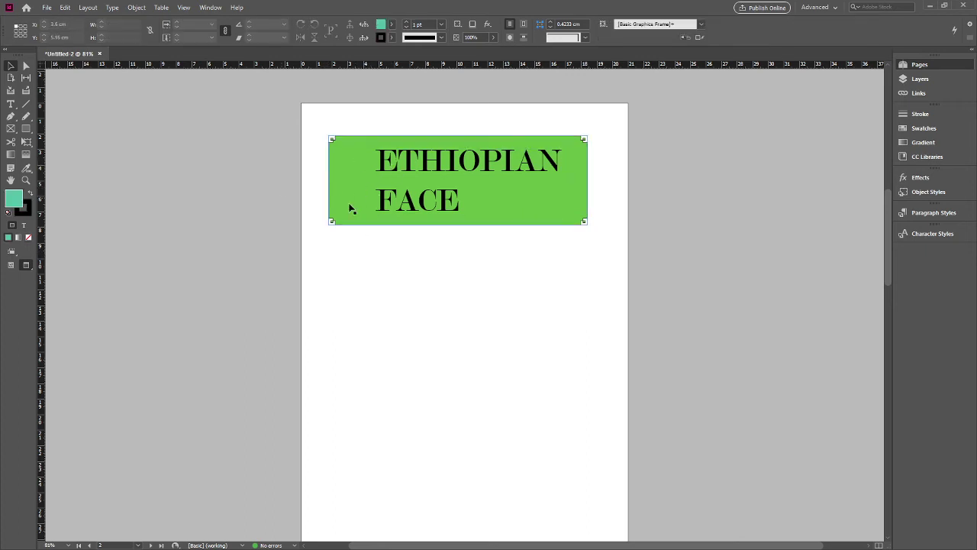
{"action": "double_click", "coordinate": [478, 196]}
{"action": "key", "text": "ctrl+a"}
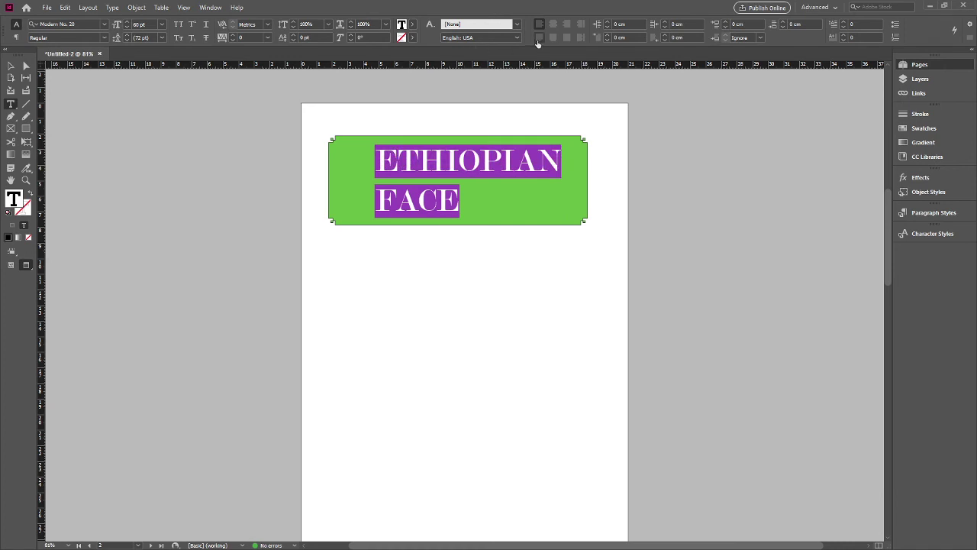
{"action": "left_click", "coordinate": [567, 23]}
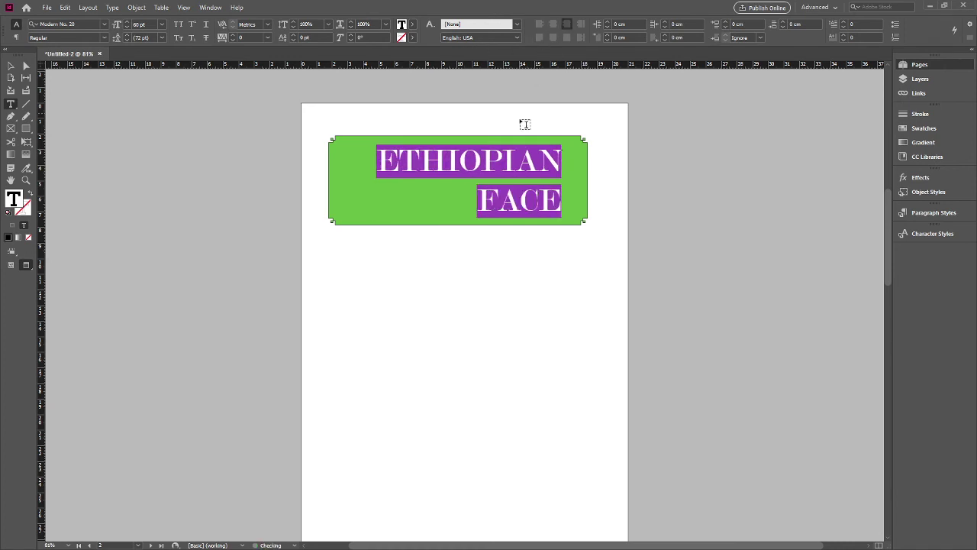
{"action": "left_click", "coordinate": [277, 227]}
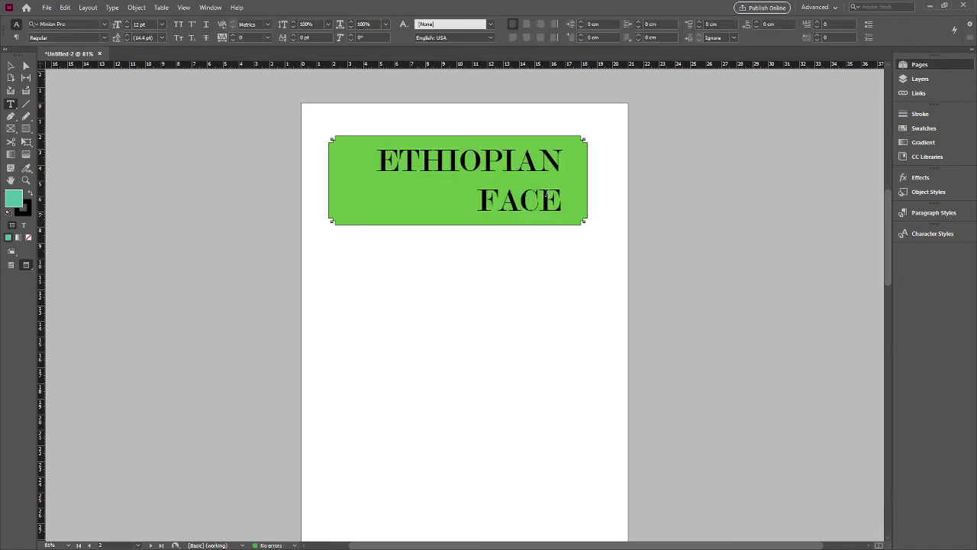
{"action": "left_click", "coordinate": [10, 66]}
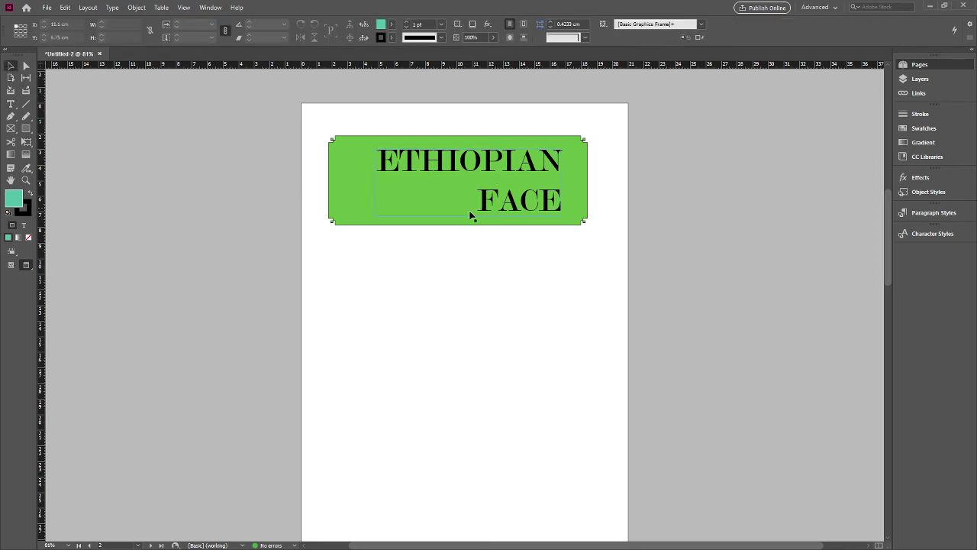
{"action": "left_click", "coordinate": [461, 222]}
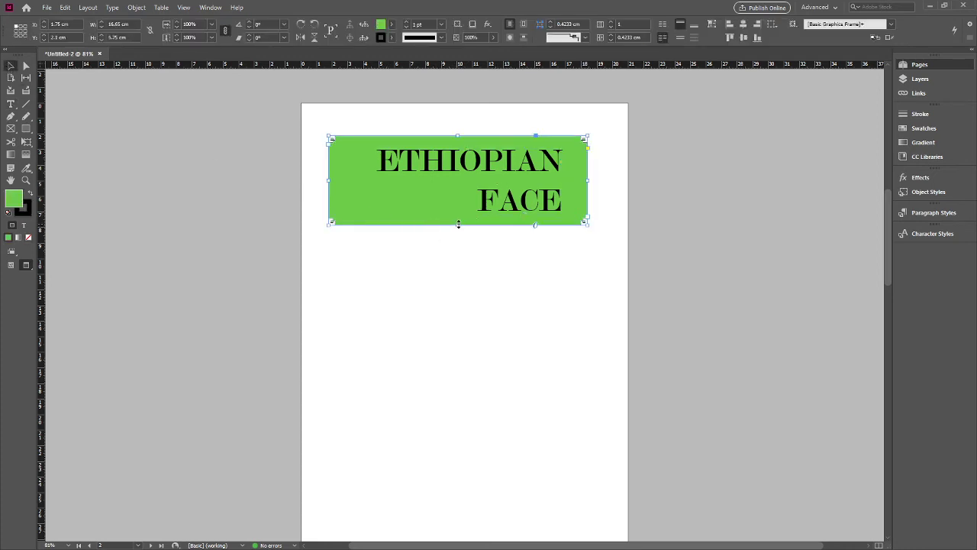
- Shorten and narrow the green frame, then cut the heading text frame off the page
{"action": "left_click_drag", "start_coordinate": [458, 223], "coordinate": [467, 211]}
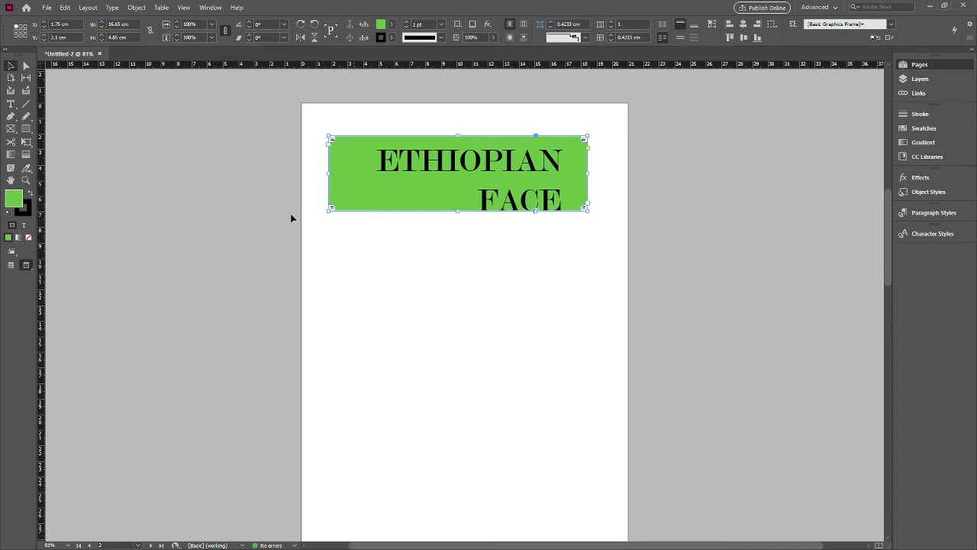
{"action": "left_click", "coordinate": [227, 177]}
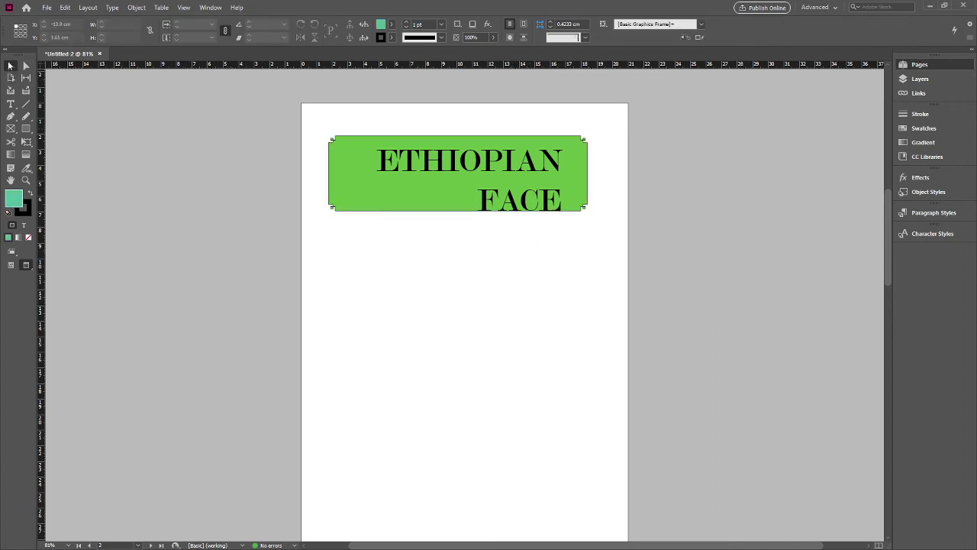
{"action": "left_click", "coordinate": [367, 167]}
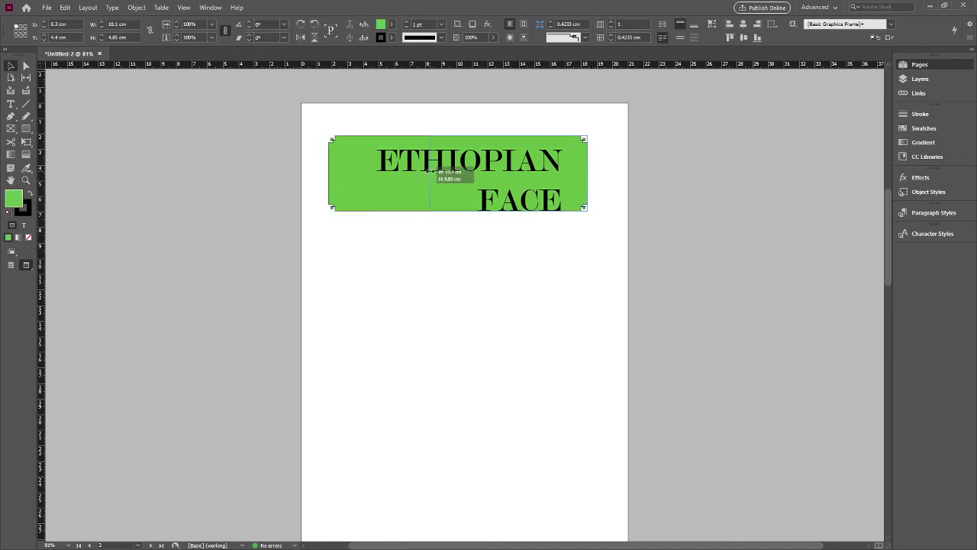
{"action": "left_click_drag", "start_coordinate": [429, 171], "coordinate": [429, 171]}
{"action": "left_click", "coordinate": [390, 186]}
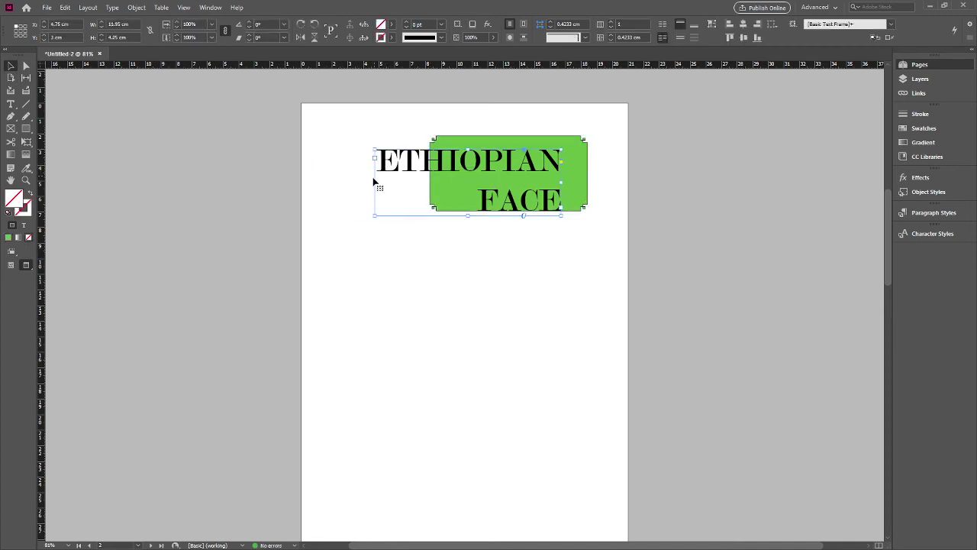
{"action": "key", "text": "Delete"}
- Make the green frame taller and move it to the page's top-left
{"action": "left_click", "coordinate": [452, 208]}
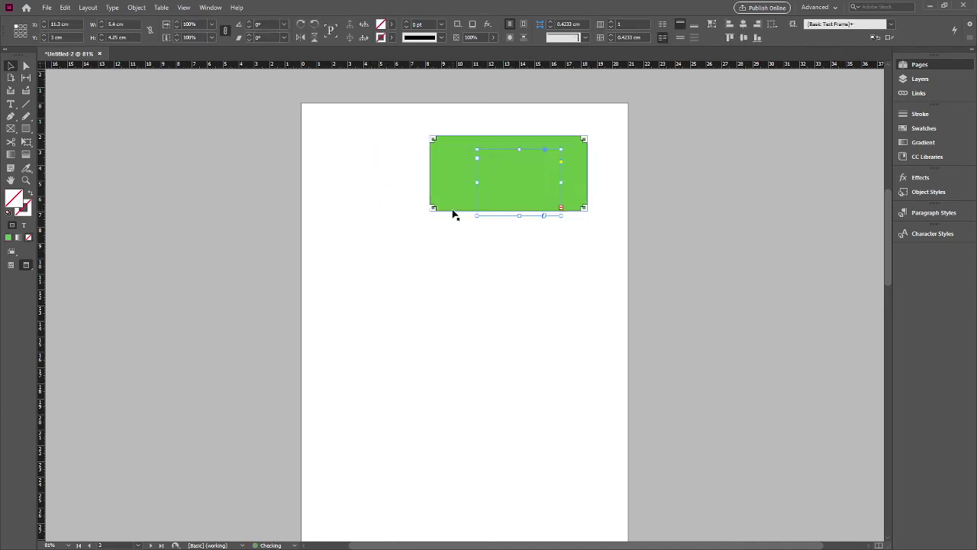
{"action": "left_click_drag", "start_coordinate": [506, 210], "coordinate": [523, 270]}
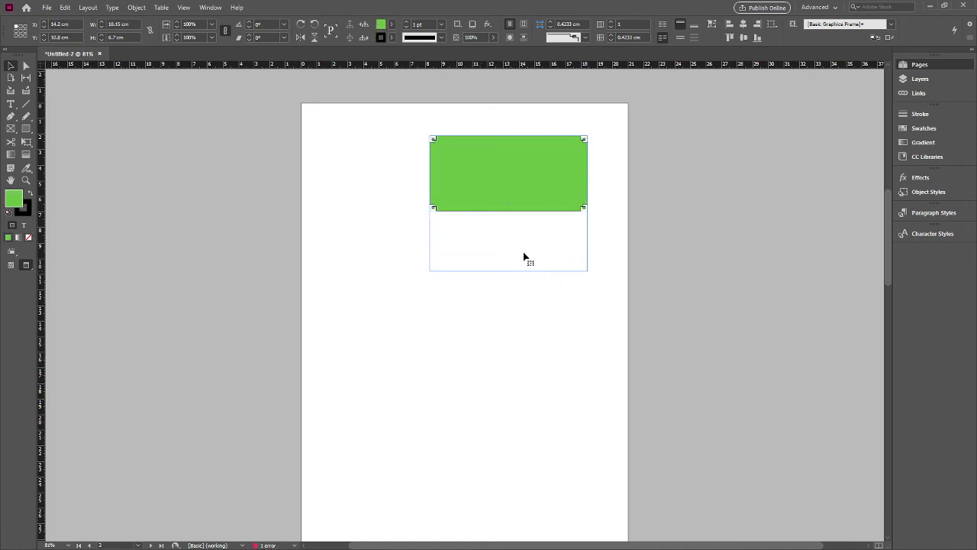
{"action": "left_click_drag", "start_coordinate": [500, 198], "coordinate": [410, 196]}
{"action": "left_click", "coordinate": [479, 138]}
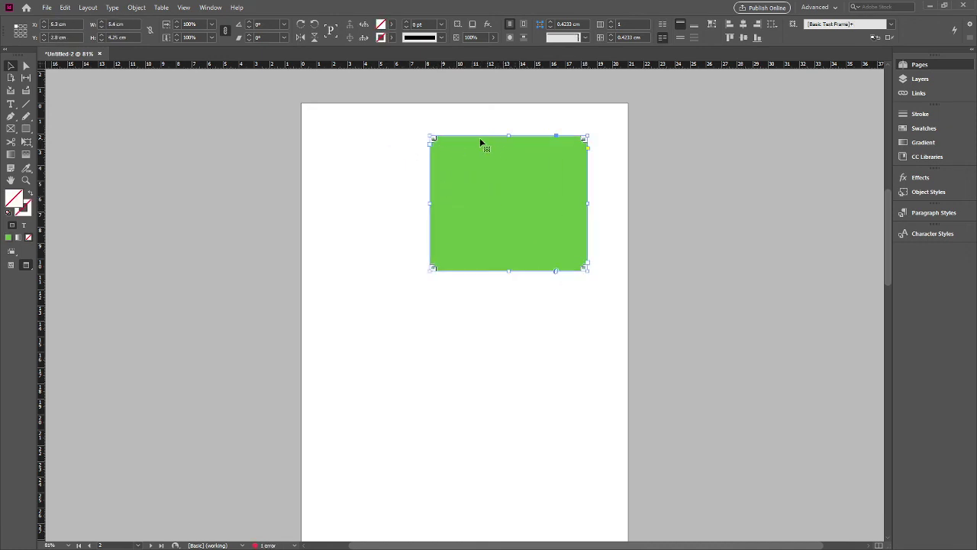
{"action": "left_click_drag", "start_coordinate": [411, 127], "coordinate": [578, 290]}
{"action": "left_click_drag", "start_coordinate": [519, 222], "coordinate": [413, 214]}
- With guides shown, widen and heighten the ETHIOPIAN FACE heading frame to span the green box
{"action": "key", "text": "w"}
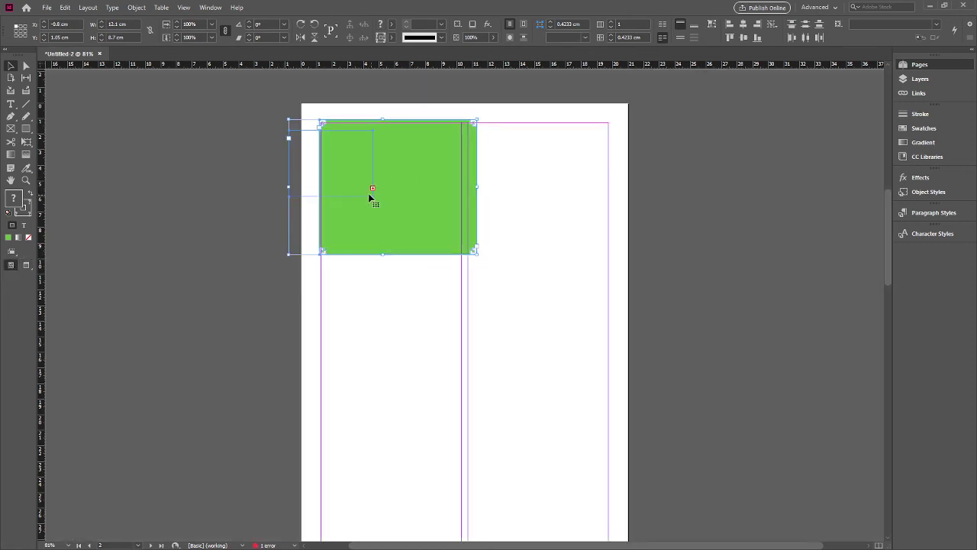
{"action": "left_click", "coordinate": [276, 132]}
{"action": "left_click", "coordinate": [298, 131]}
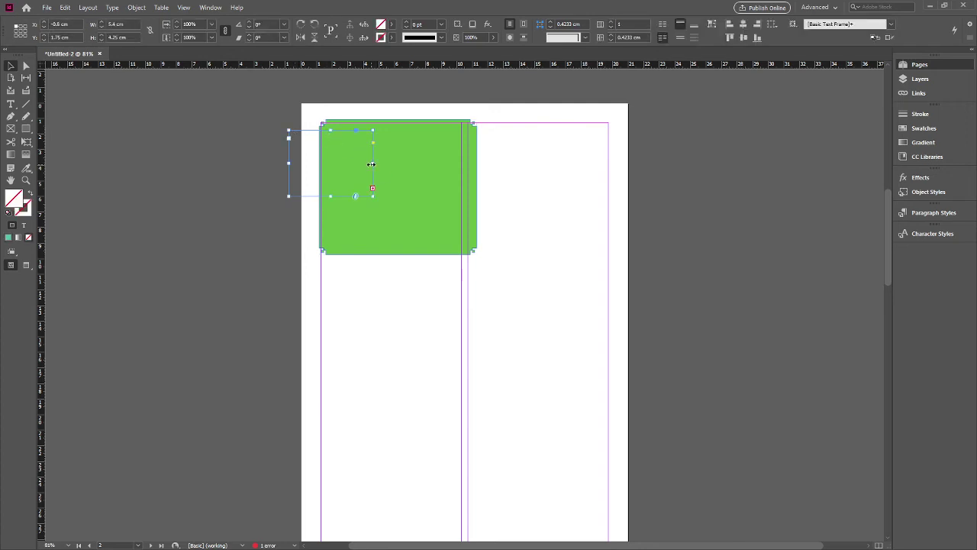
{"action": "left_click_drag", "start_coordinate": [373, 163], "coordinate": [414, 176]}
{"action": "left_click_drag", "start_coordinate": [353, 196], "coordinate": [355, 233]}
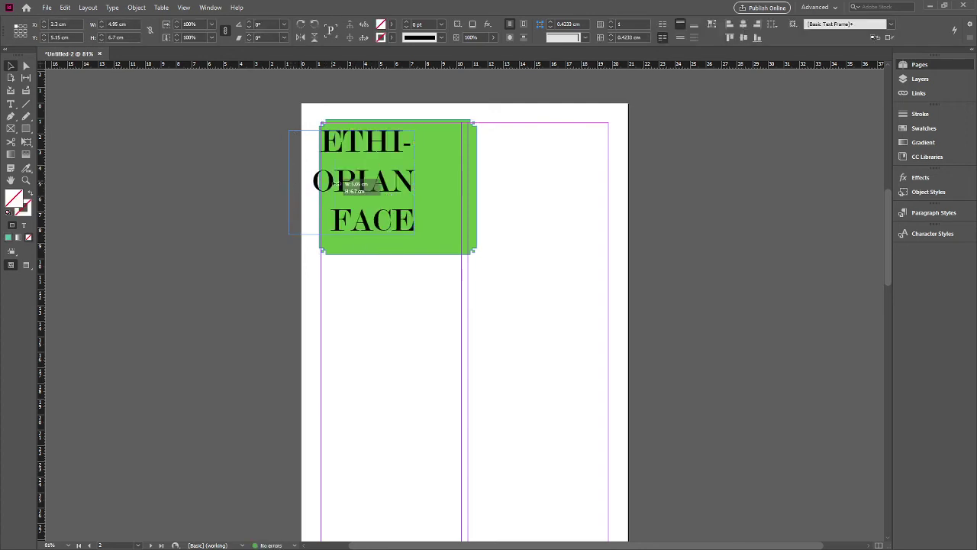
{"action": "left_click_drag", "start_coordinate": [291, 181], "coordinate": [321, 181]}
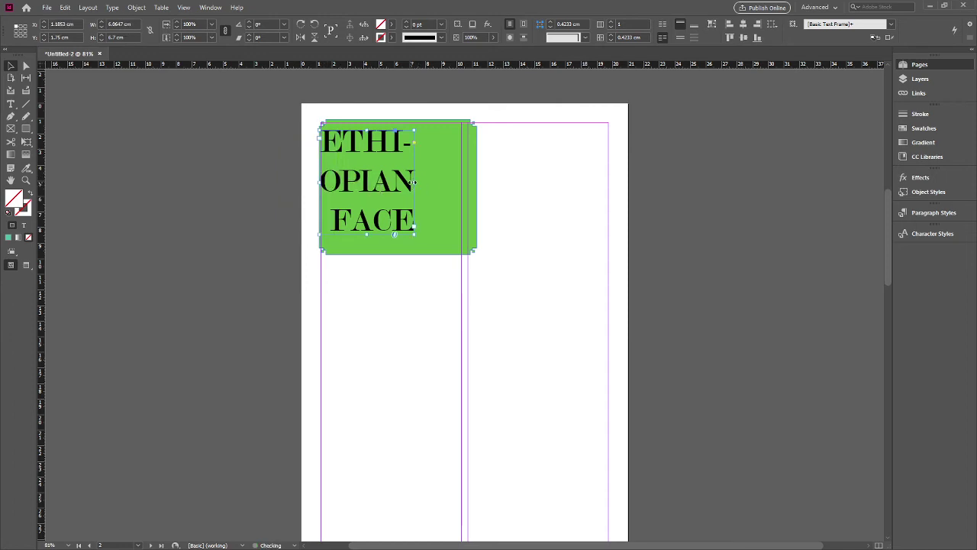
{"action": "left_click_drag", "start_coordinate": [413, 183], "coordinate": [476, 185]}
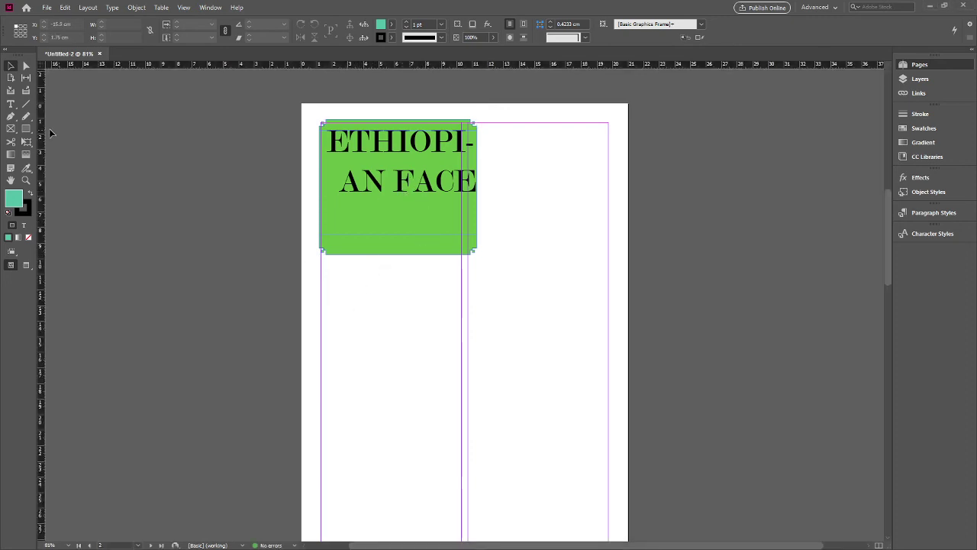
- Draw a text frame below the green box and paste the shoemaker tannery article with a paragraph break
{"action": "left_click", "coordinate": [11, 105]}
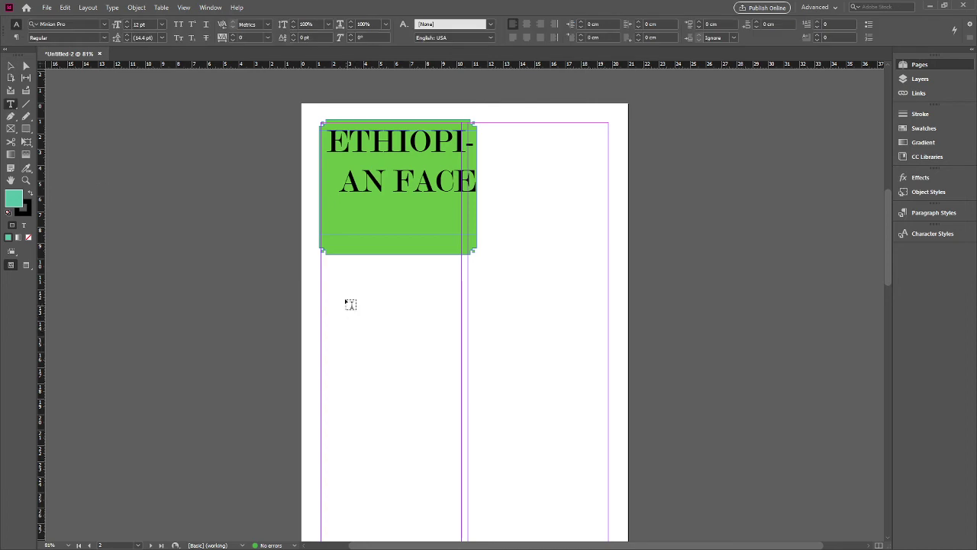
{"action": "mouse_move", "coordinate": [325, 268]}
{"action": "left_mouse_down"}
{"action": "mouse_move", "coordinate": [458, 379]}
{"action": "mouse_move", "coordinate": [447, 379]}
{"action": "left_mouse_up"}
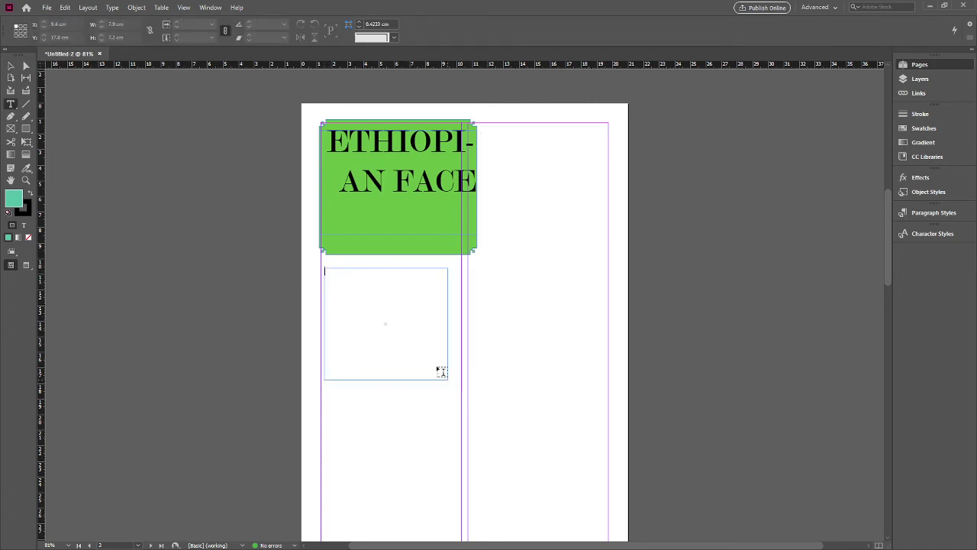
{"action": "key", "text": "ctrl+v"}
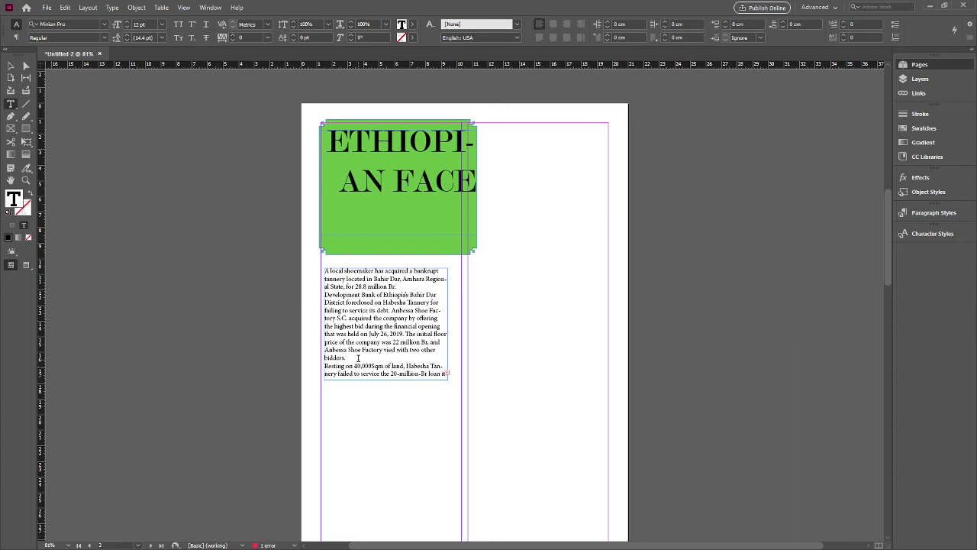
{"action": "key", "text": "ctrl+v"}
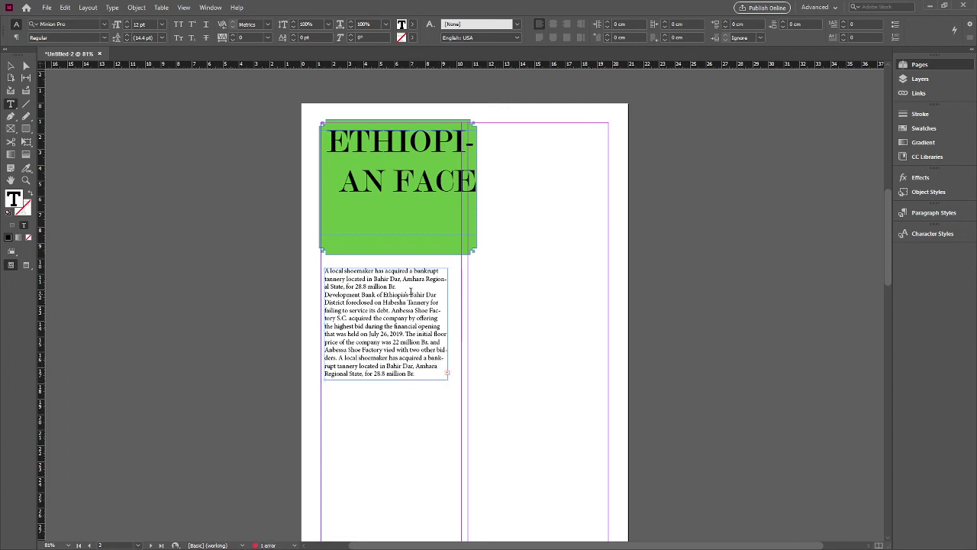
{"action": "key", "text": "Return"}
{"action": "key", "text": "Return"}
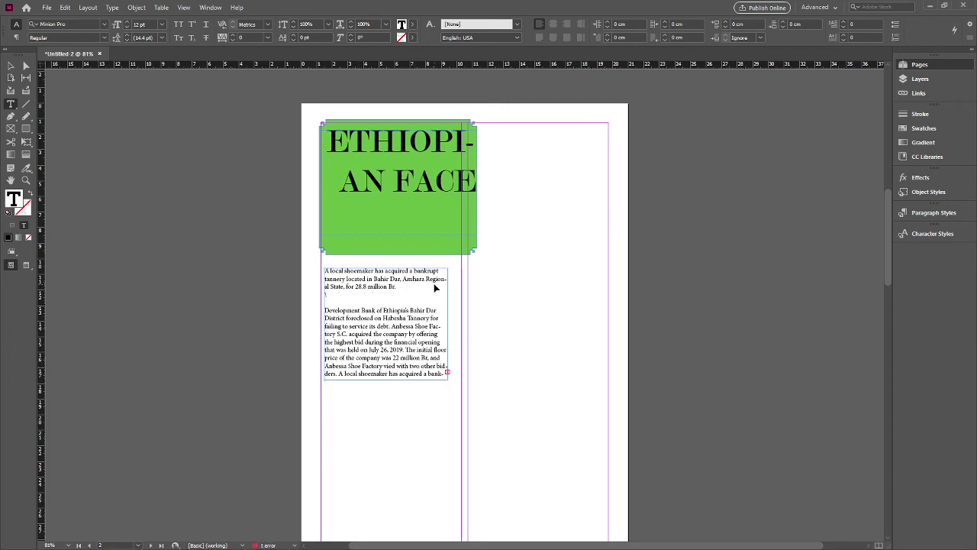
{"action": "key", "text": "ctrl+v"}
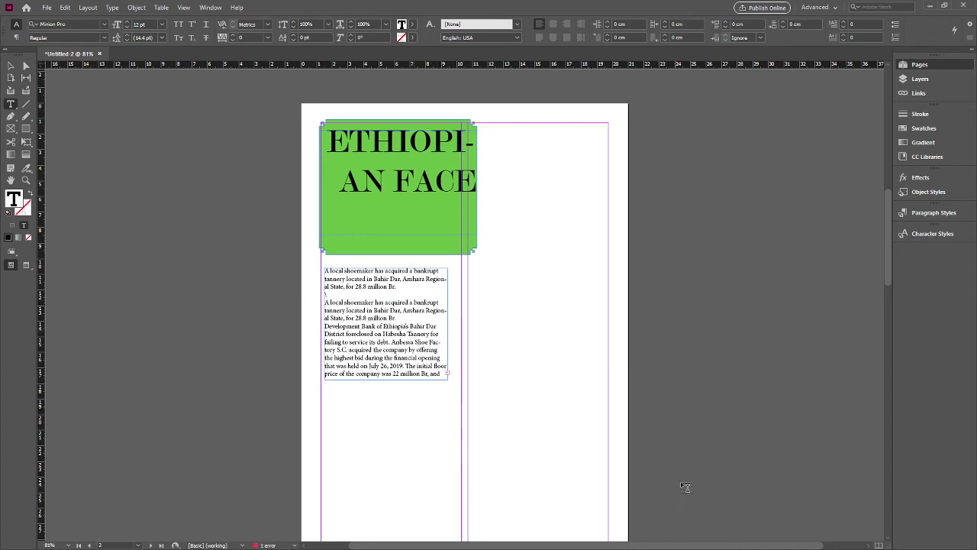
{"action": "left_click", "coordinate": [11, 66]}
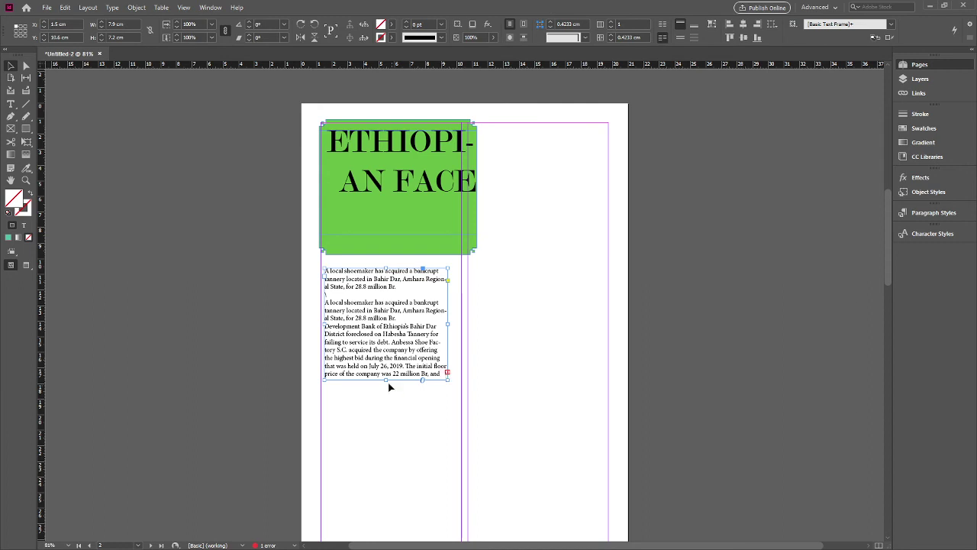
- Lengthen the article frame down the page, widen it to the column edge, and preview the page
{"action": "left_click_drag", "start_coordinate": [385, 381], "coordinate": [414, 514]}
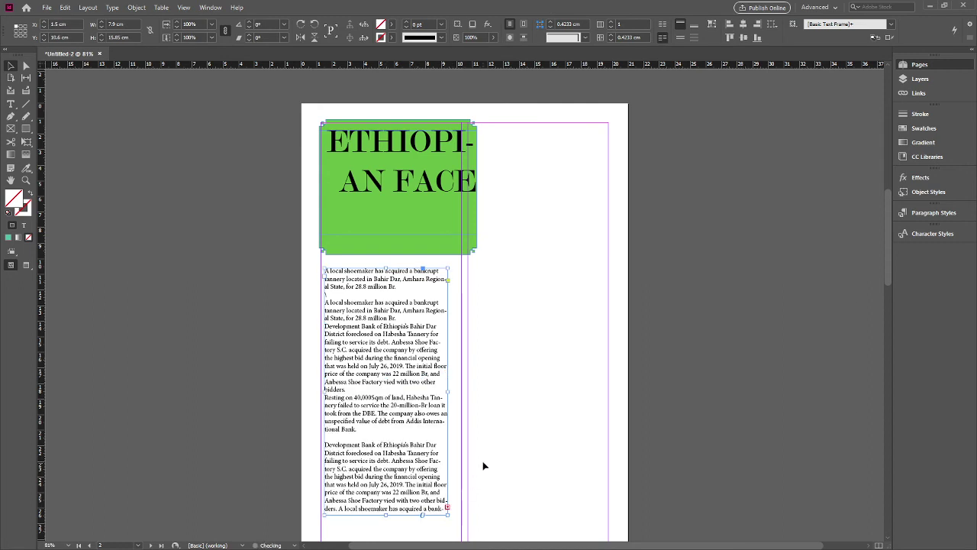
{"action": "scroll", "coordinate": [484, 462], "scroll_direction": "down", "scroll_amount": 3}
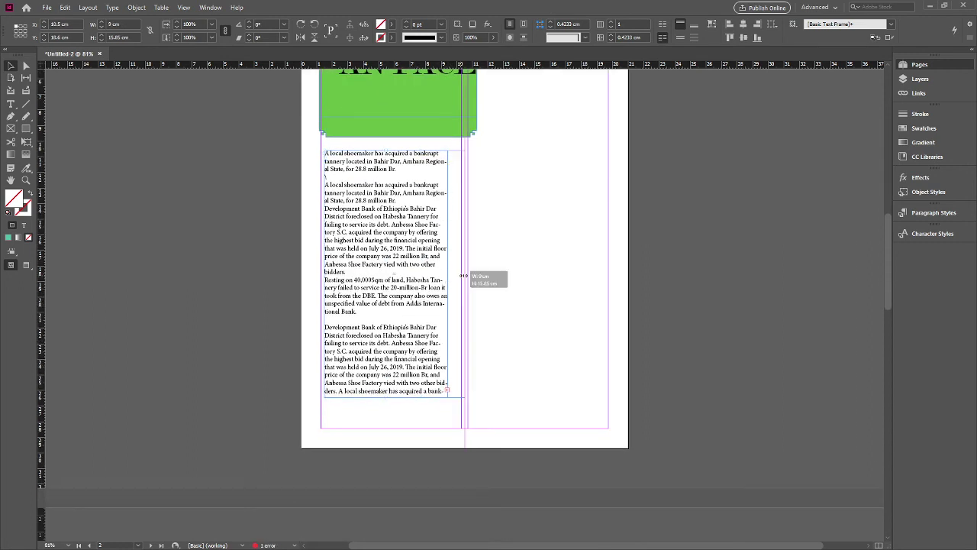
{"action": "left_click_drag", "start_coordinate": [448, 274], "coordinate": [463, 275]}
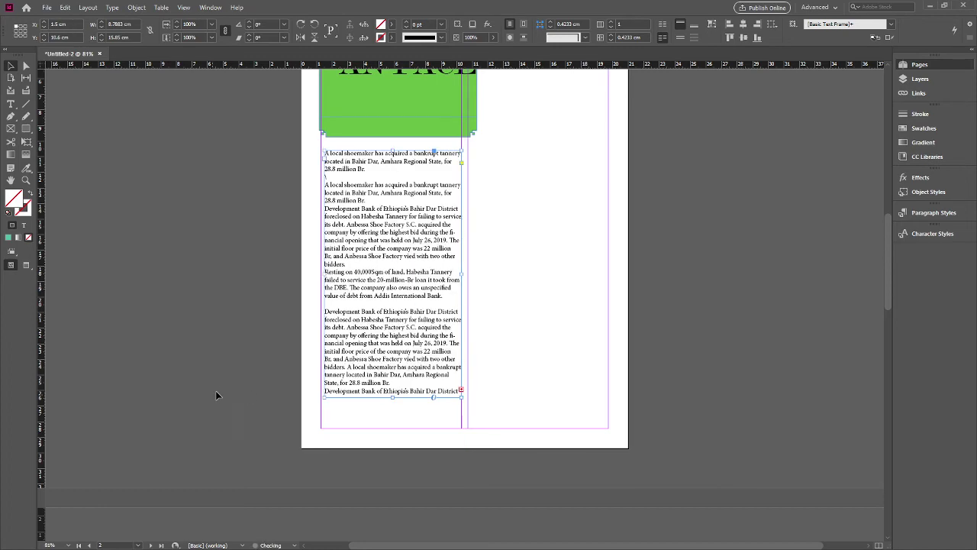
{"action": "left_click", "coordinate": [236, 390]}
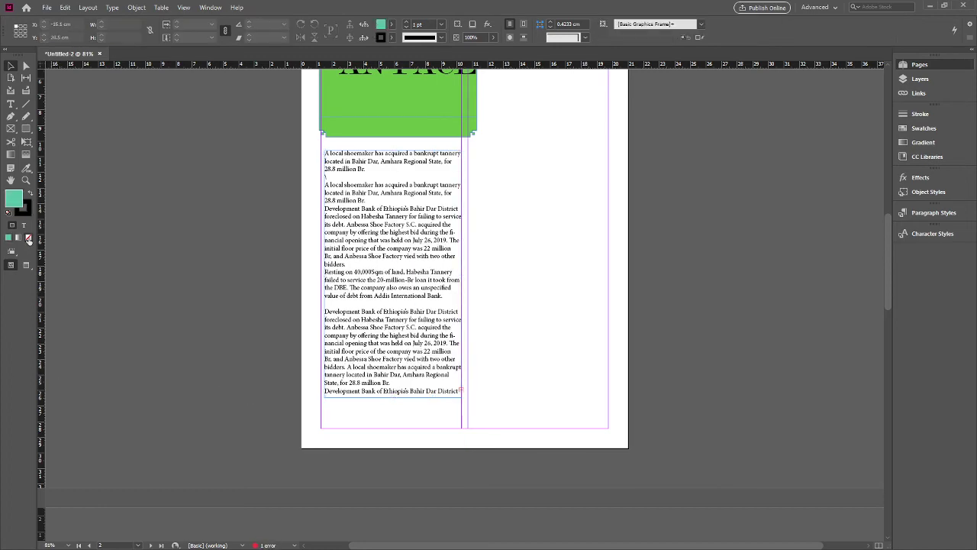
{"action": "left_click", "coordinate": [29, 265]}
{"action": "scroll", "coordinate": [275, 333], "scroll_direction": "up", "scroll_amount": 1}
{"action": "scroll", "coordinate": [264, 339], "scroll_direction": "up", "scroll_amount": 2}
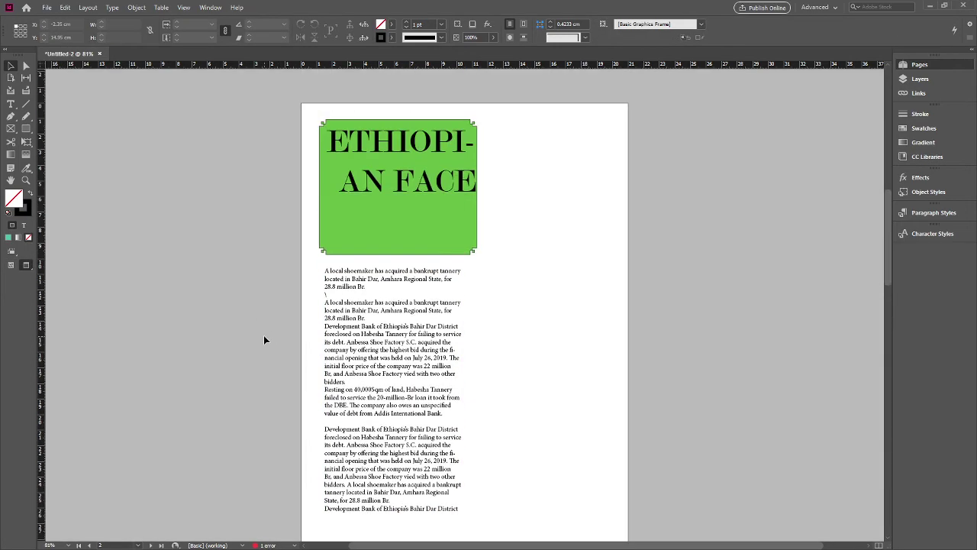
{"action": "scroll", "coordinate": [264, 340], "scroll_direction": "down", "scroll_amount": 1}
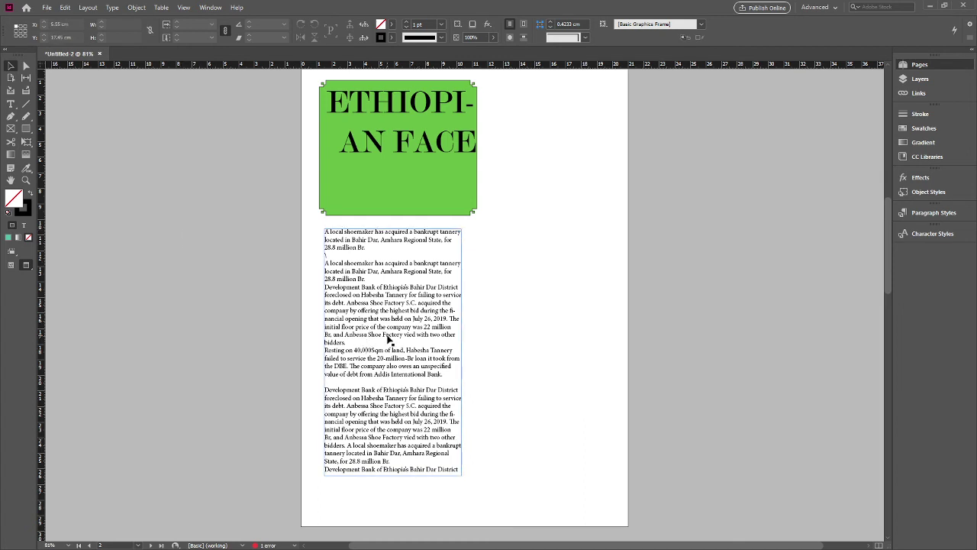
- Justify the Development Bank paragraph with its last line aligned left
{"action": "left_click", "coordinate": [445, 235]}
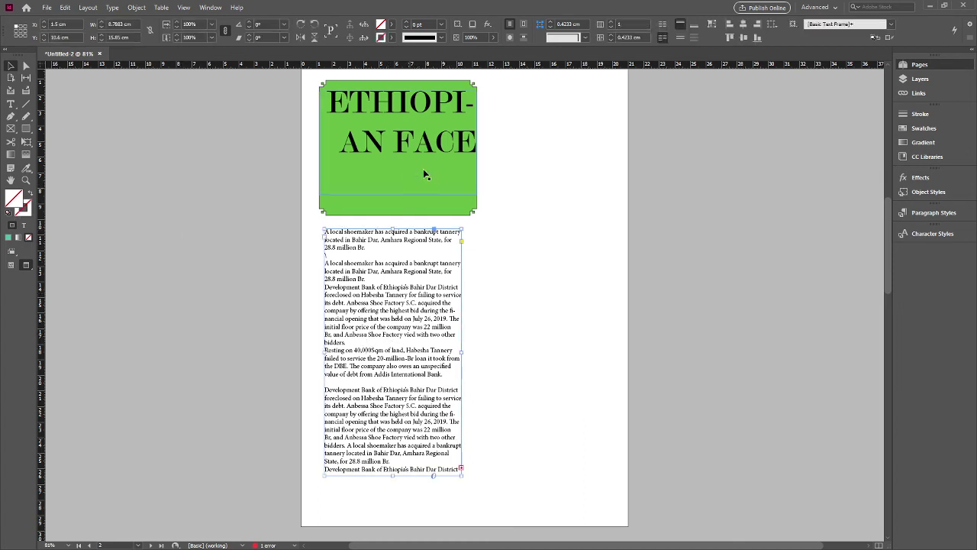
{"action": "double_click", "coordinate": [376, 301]}
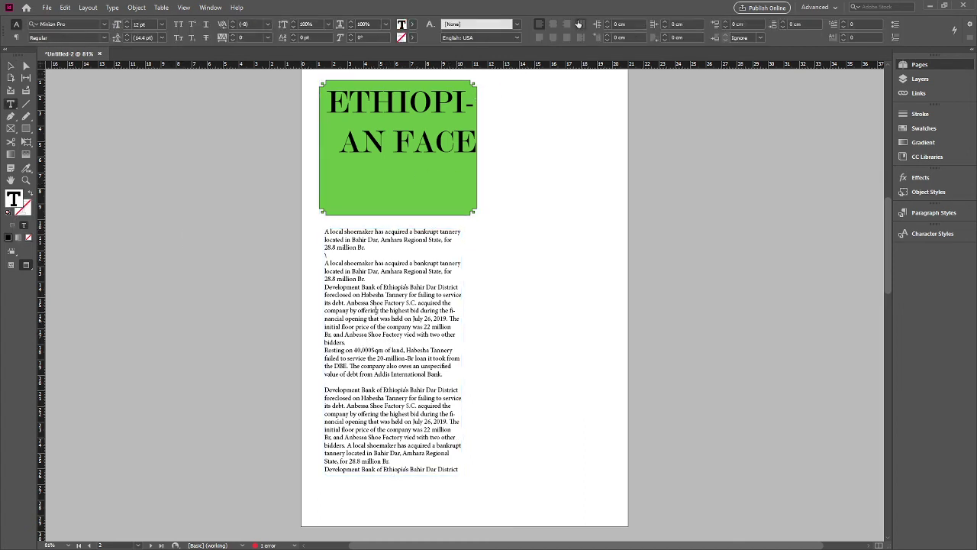
{"action": "left_click", "coordinate": [540, 37]}
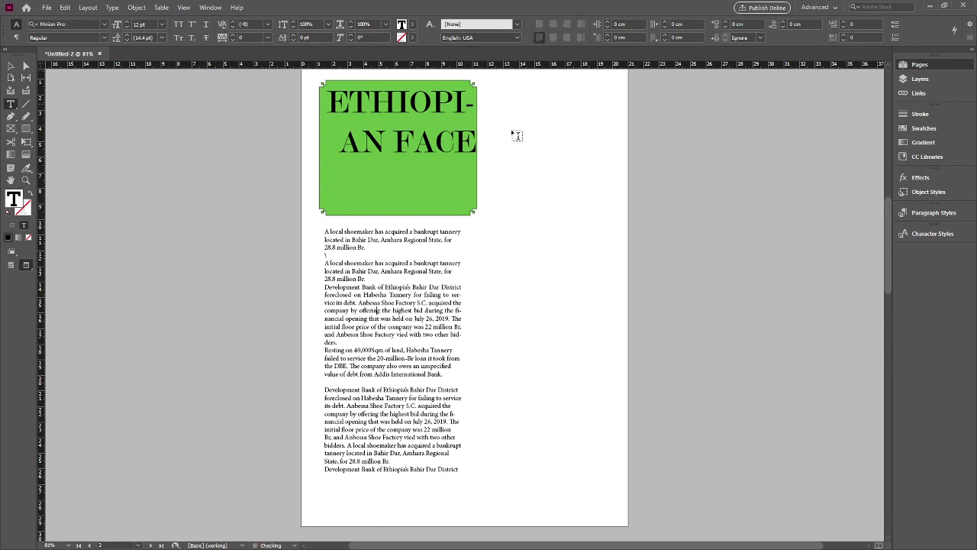
{"action": "left_click", "coordinate": [247, 320]}
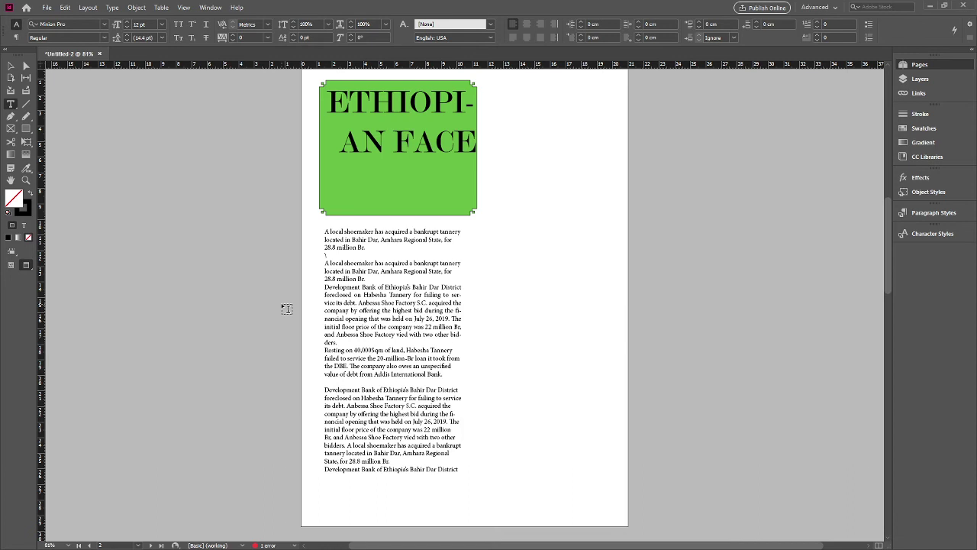
- With guides shown, extend the body text frame further down and out to the left margin
{"action": "left_click", "coordinate": [11, 66]}
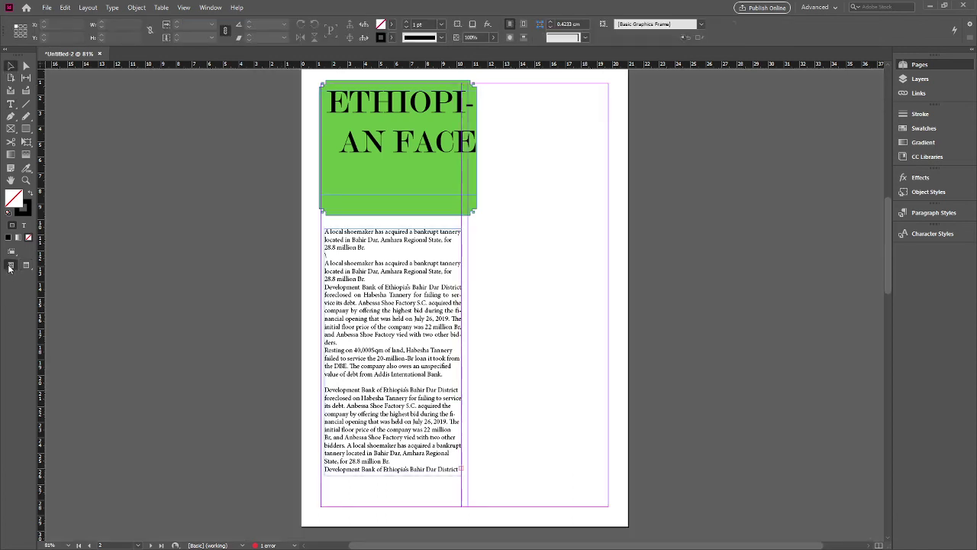
{"action": "key", "text": "w"}
{"action": "left_click", "coordinate": [382, 365]}
{"action": "scroll", "coordinate": [382, 365], "scroll_direction": "down", "scroll_amount": 1}
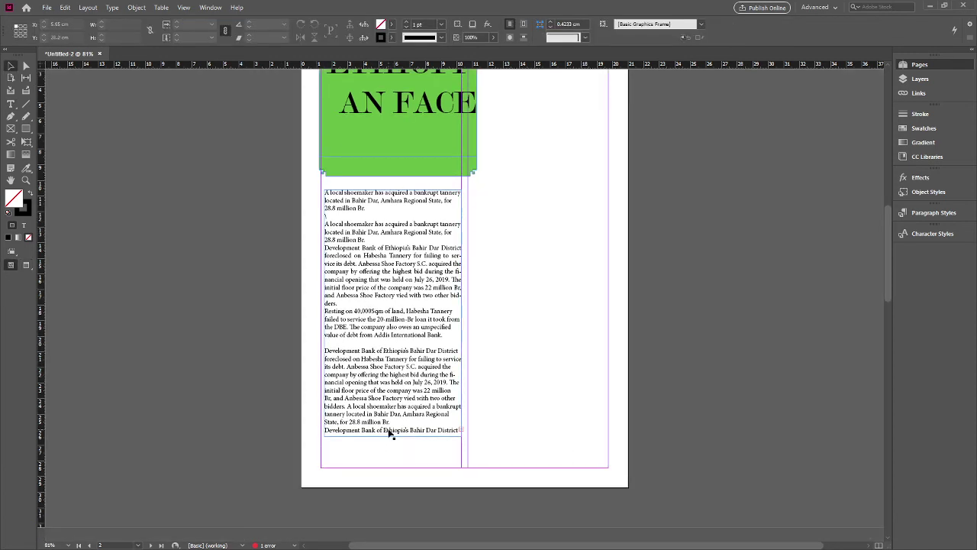
{"action": "left_click_drag", "start_coordinate": [391, 435], "coordinate": [391, 463]}
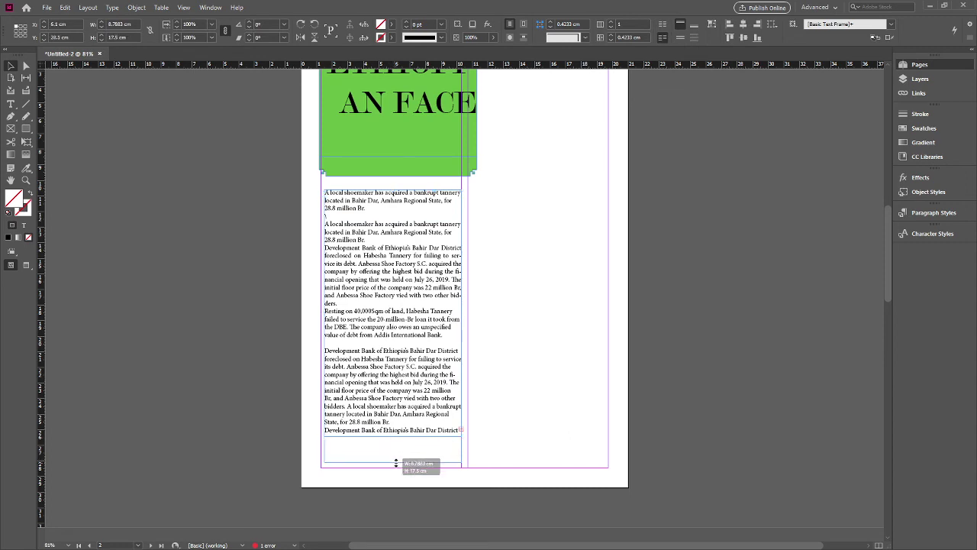
{"action": "left_click_drag", "start_coordinate": [323, 326], "coordinate": [320, 326]}
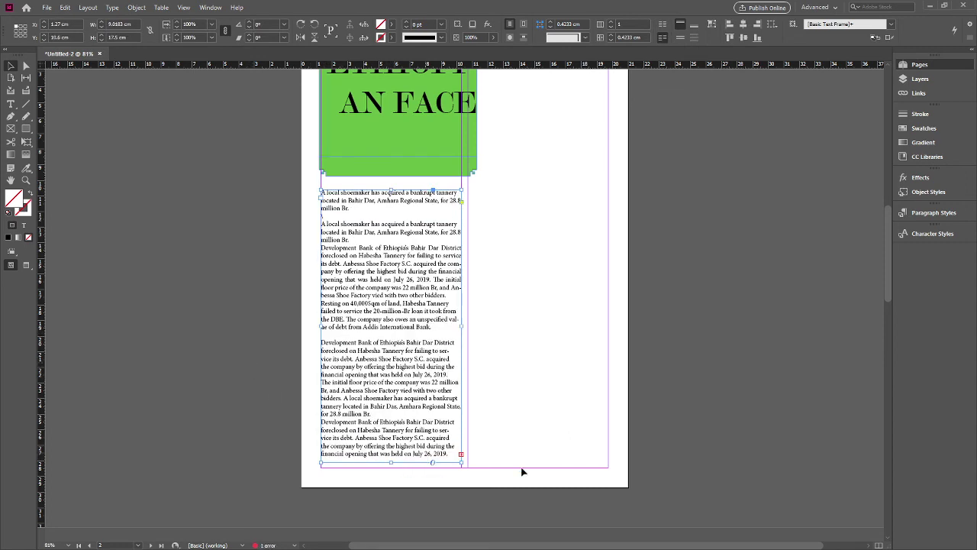
- Thread the overset article text into a new frame drawn in the right column
{"action": "left_click", "coordinate": [461, 455]}
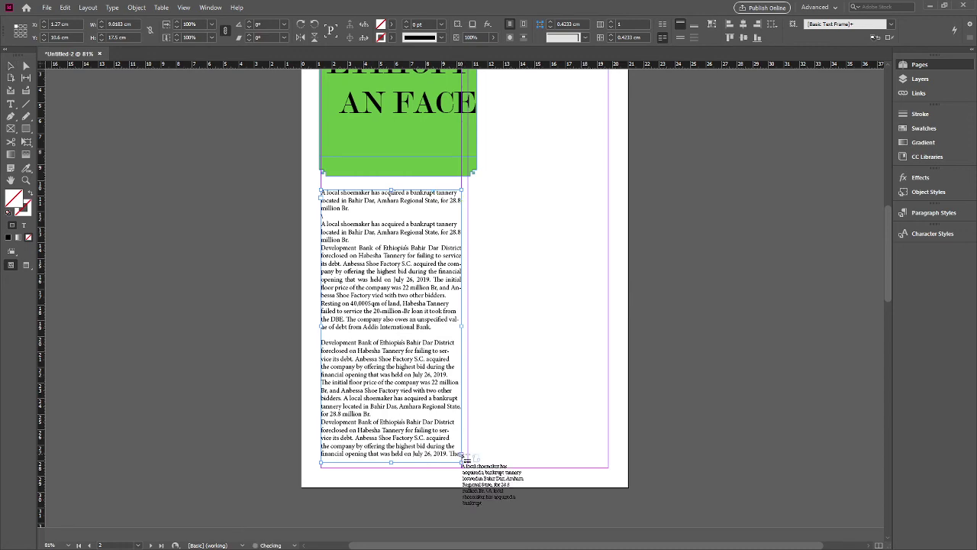
{"action": "scroll", "coordinate": [517, 138], "scroll_direction": "up", "scroll_amount": 3}
{"action": "mouse_move", "coordinate": [483, 208]}
{"action": "left_mouse_down"}
{"action": "mouse_move", "coordinate": [609, 405]}
{"action": "mouse_move", "coordinate": [609, 429]}
{"action": "mouse_move", "coordinate": [608, 419]}
{"action": "left_mouse_up"}
{"action": "scroll", "coordinate": [252, 393], "scroll_direction": "down", "scroll_amount": 1}
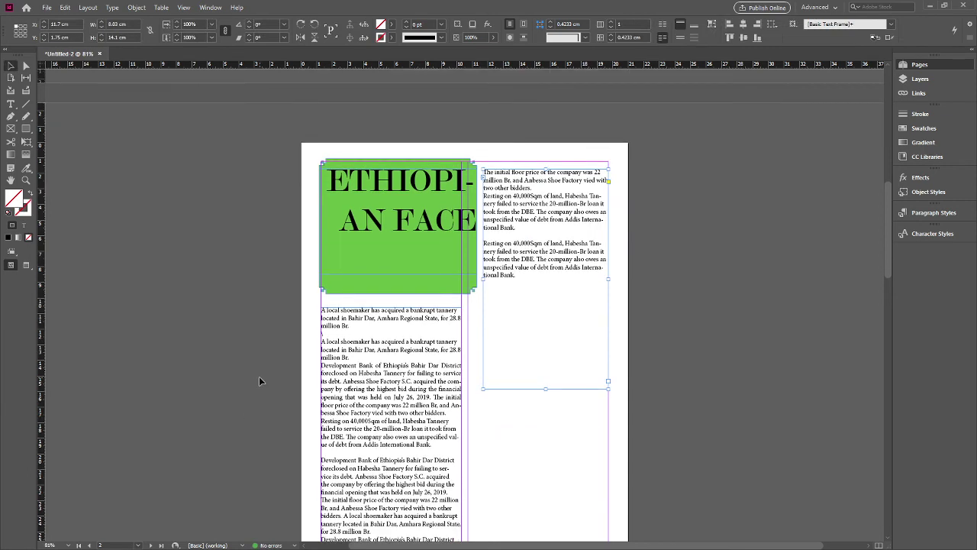
{"action": "left_click", "coordinate": [345, 376]}
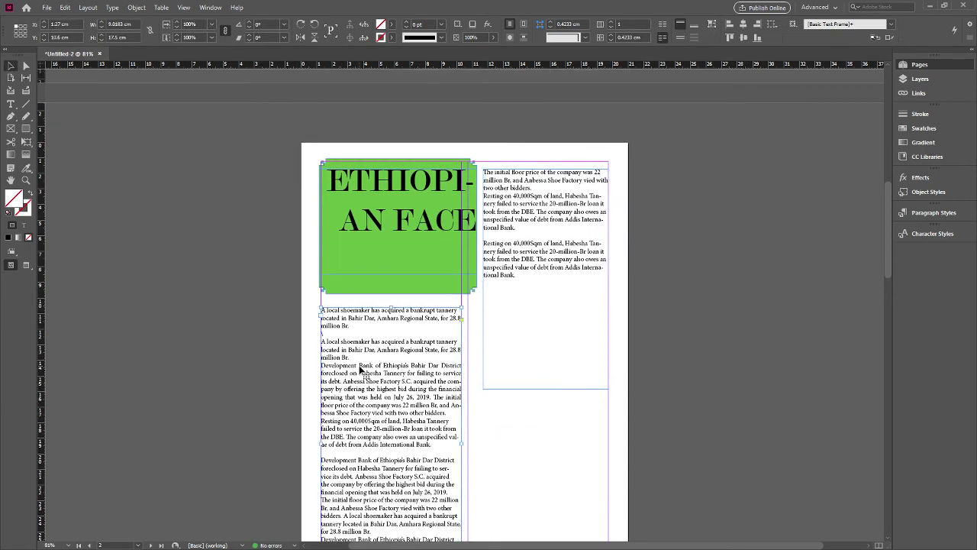
- Delete the left and right article text frames, then scroll down to page 2
{"action": "key", "text": "Delete"}
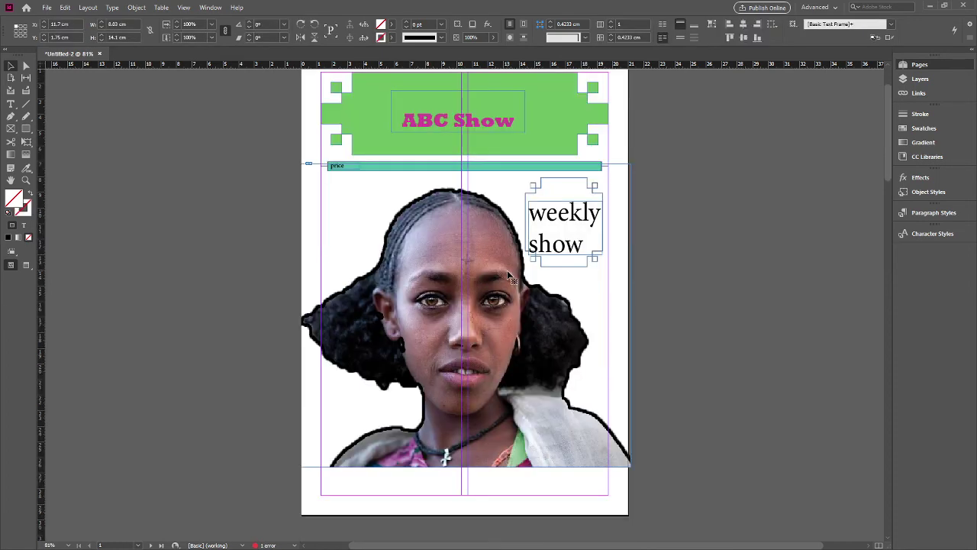
{"action": "scroll", "coordinate": [332, 301], "scroll_direction": "down", "scroll_amount": 3}
{"action": "scroll", "coordinate": [458, 343], "scroll_direction": "down", "scroll_amount": 3}
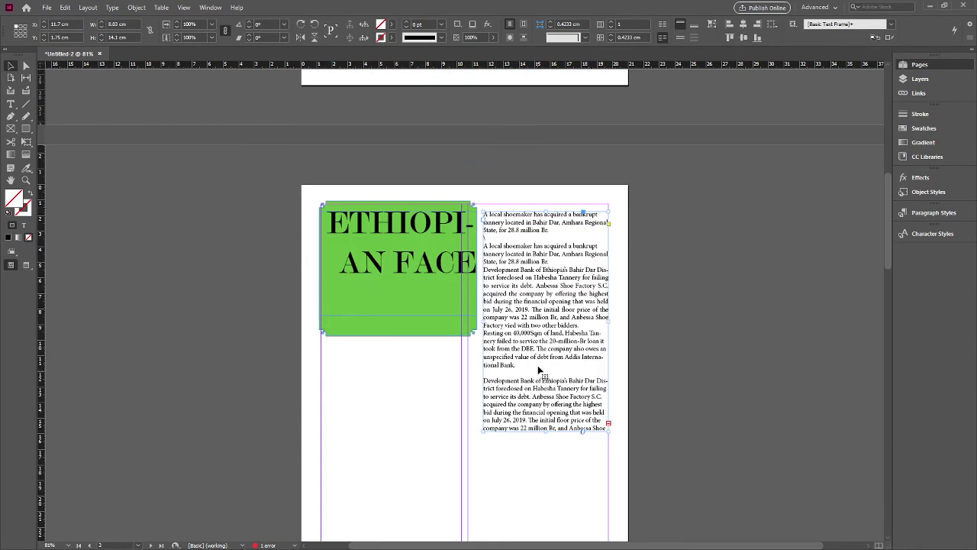
{"action": "key", "text": "Delete"}
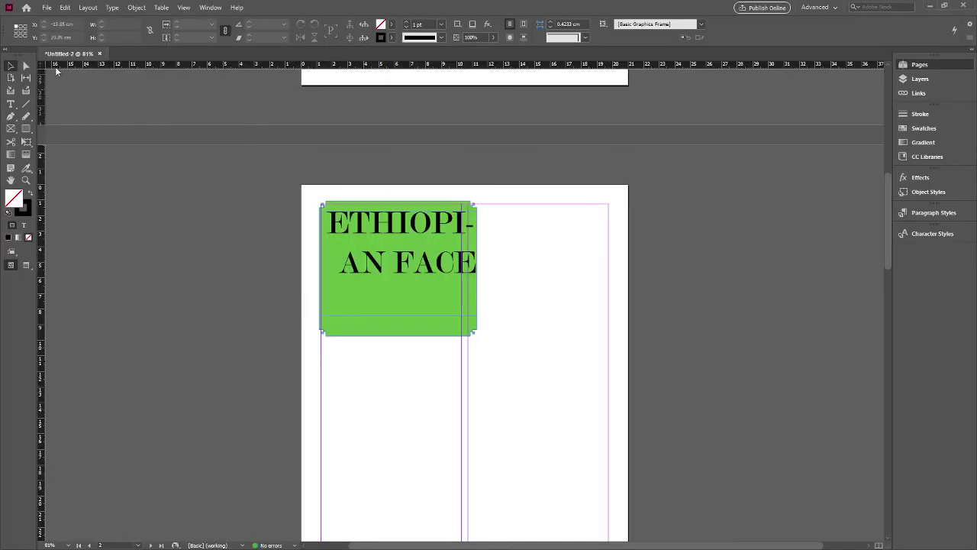
{"action": "left_click", "coordinate": [46, 8]}
{"action": "scroll", "coordinate": [271, 221], "scroll_direction": "up", "scroll_amount": 3}
{"action": "scroll", "coordinate": [271, 222], "scroll_direction": "up", "scroll_amount": 5}
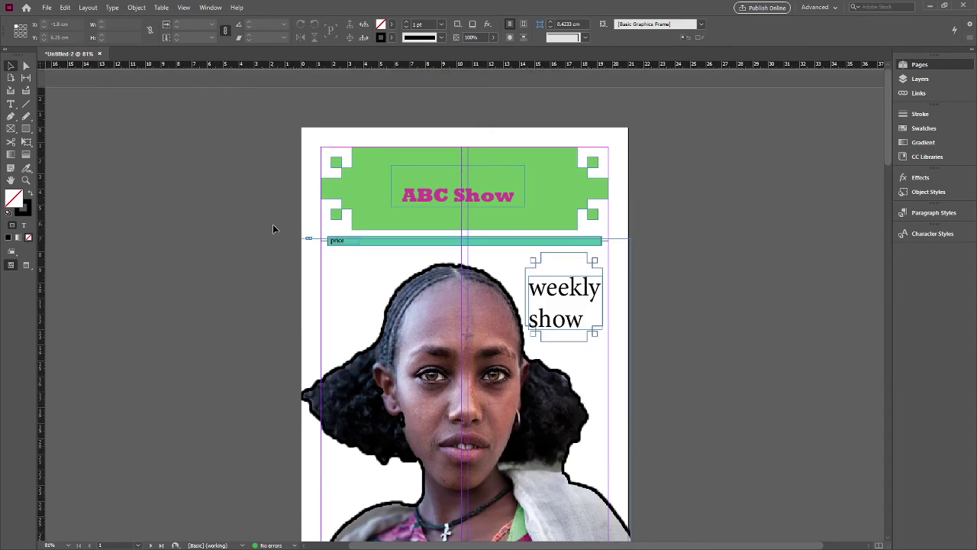
{"action": "scroll", "coordinate": [294, 248], "scroll_direction": "down", "scroll_amount": 3}
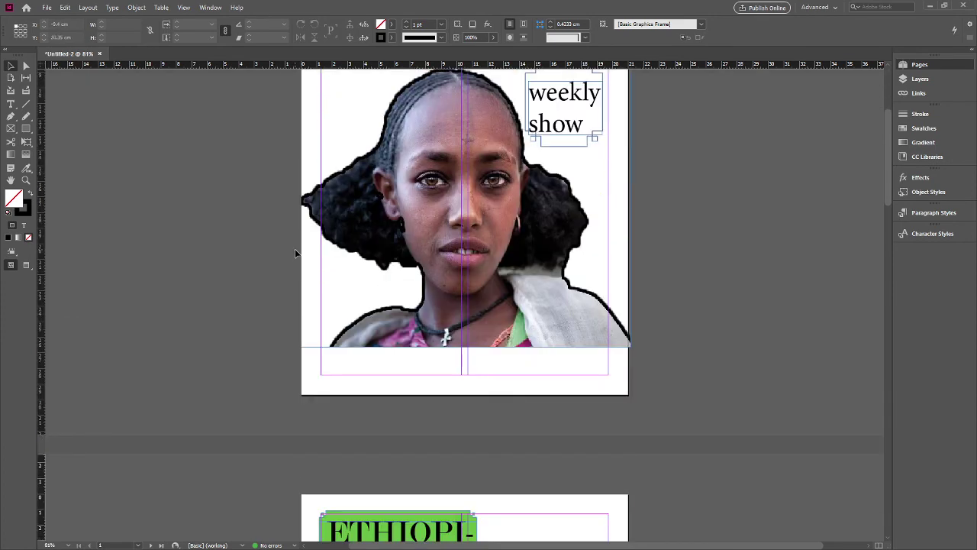
{"action": "scroll", "coordinate": [296, 253], "scroll_direction": "down", "scroll_amount": 5}
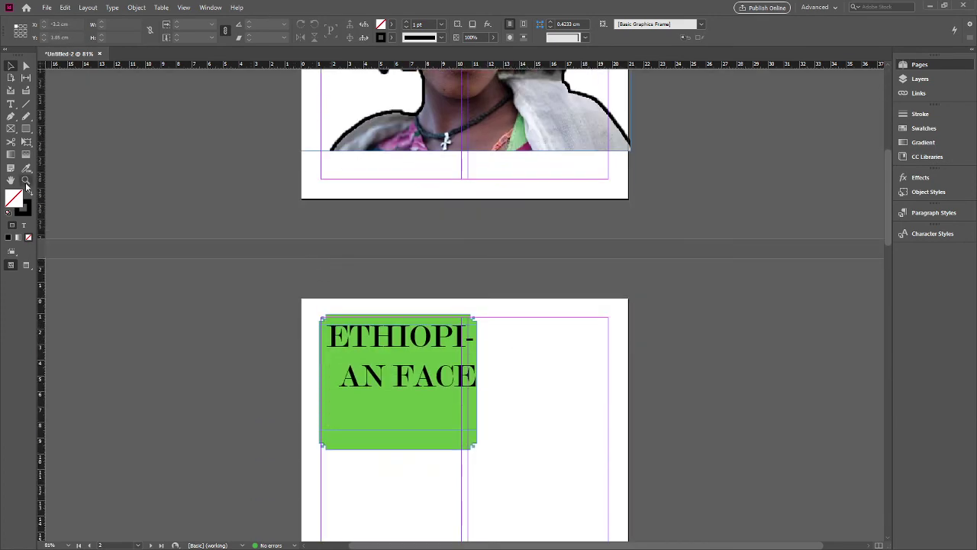
{"action": "scroll", "coordinate": [295, 253], "scroll_direction": "down", "scroll_amount": 2}
- Draw a small frame in page 2's right column and place the 'ETHIOPIA Local Shoemaker' text in it
{"action": "left_click_drag", "start_coordinate": [545, 367], "coordinate": [600, 440]}
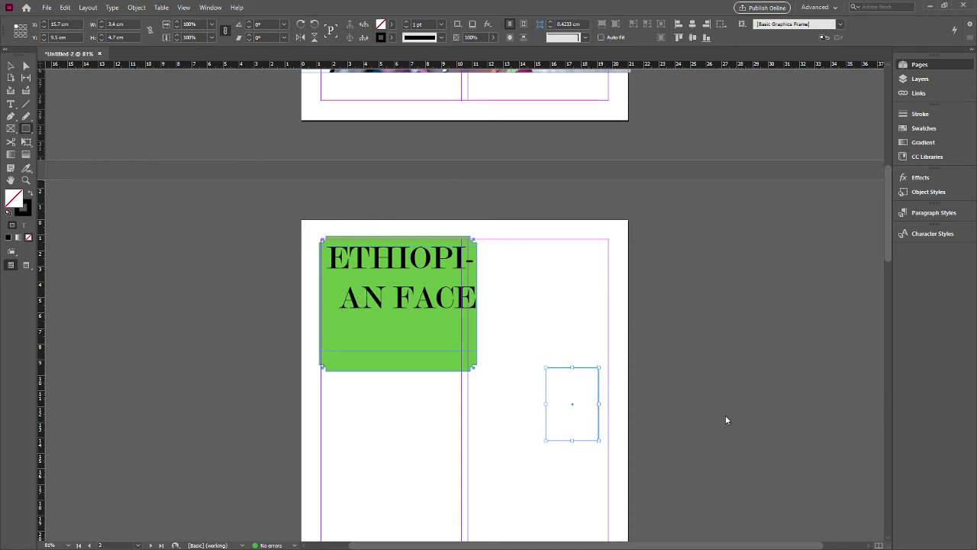
{"action": "left_click", "coordinate": [584, 421]}
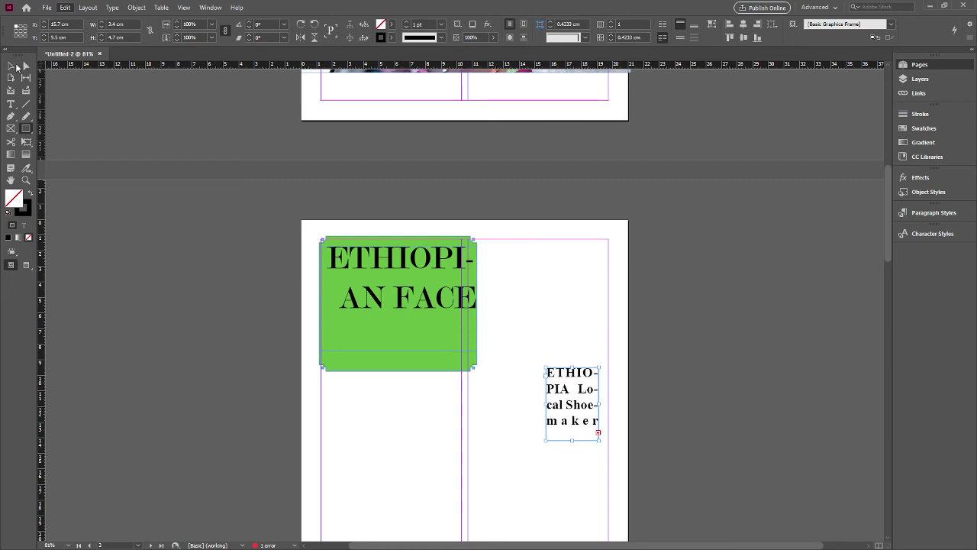
{"action": "left_click", "coordinate": [12, 67]}
{"action": "left_click", "coordinate": [304, 407]}
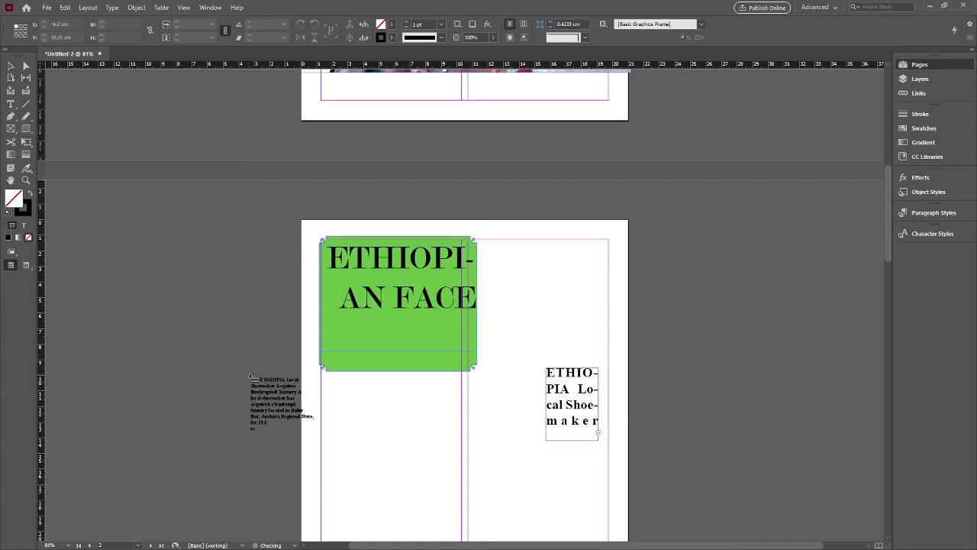
{"action": "scroll", "coordinate": [260, 306], "scroll_direction": "down", "scroll_amount": 3}
{"action": "scroll", "coordinate": [321, 252], "scroll_direction": "down", "scroll_amount": 3}
{"action": "scroll", "coordinate": [372, 214], "scroll_direction": "up", "scroll_amount": 1}
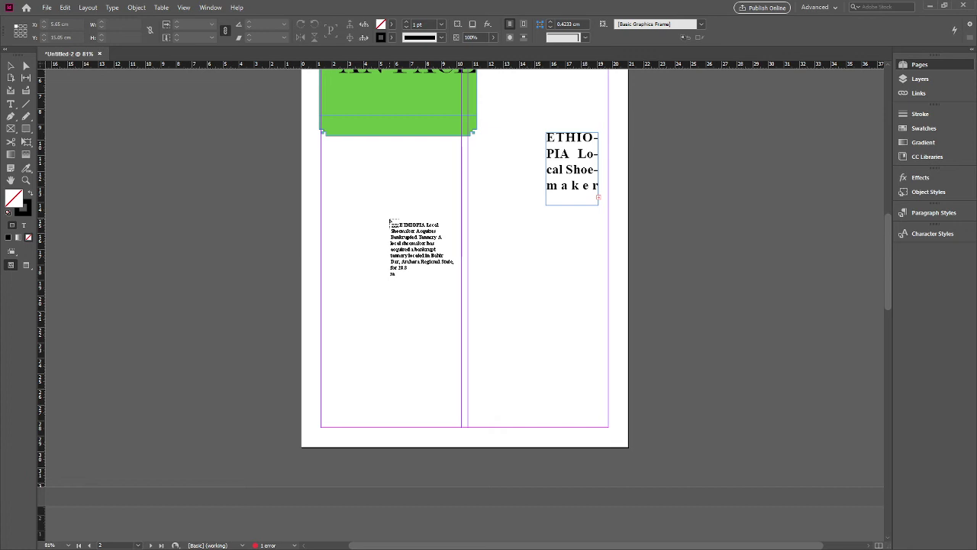
- Flow the loaded article into page 2's left column and delete the small right-hand frame
{"action": "mouse_move", "coordinate": [319, 154]}
{"action": "left_mouse_down"}
{"action": "mouse_move", "coordinate": [410, 220]}
{"action": "mouse_move", "coordinate": [460, 422]}
{"action": "left_mouse_up"}
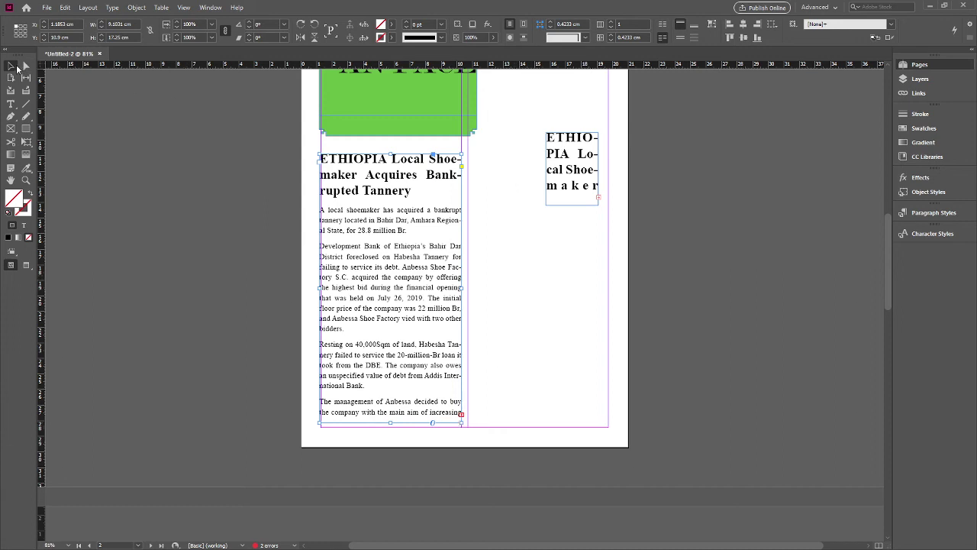
{"action": "left_click_drag", "start_coordinate": [527, 109], "coordinate": [597, 200]}
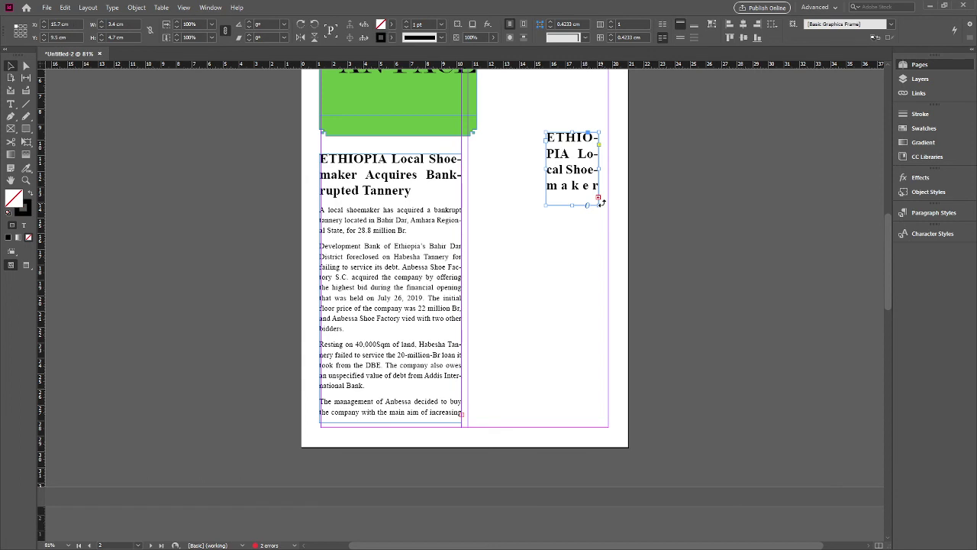
{"action": "key", "text": "Delete"}
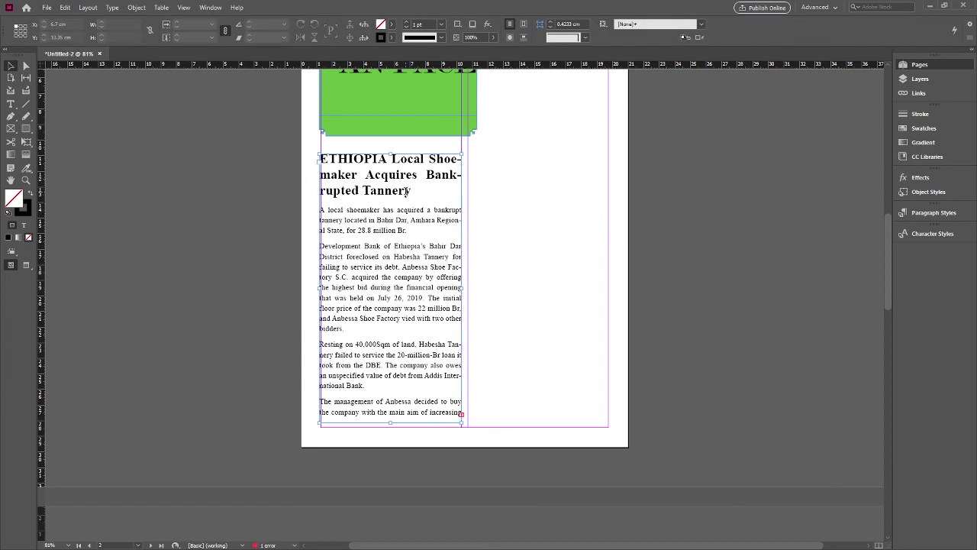
- Delete the article's bold headline and its leftover empty line
{"action": "key", "text": "t"}
{"action": "key", "text": "ctrl+a"}
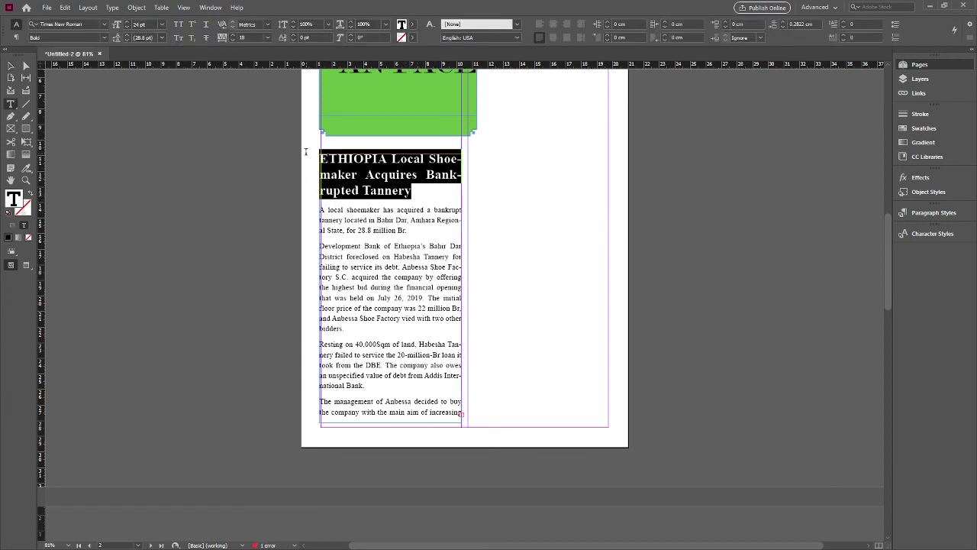
{"action": "key", "text": "BackSpace"}
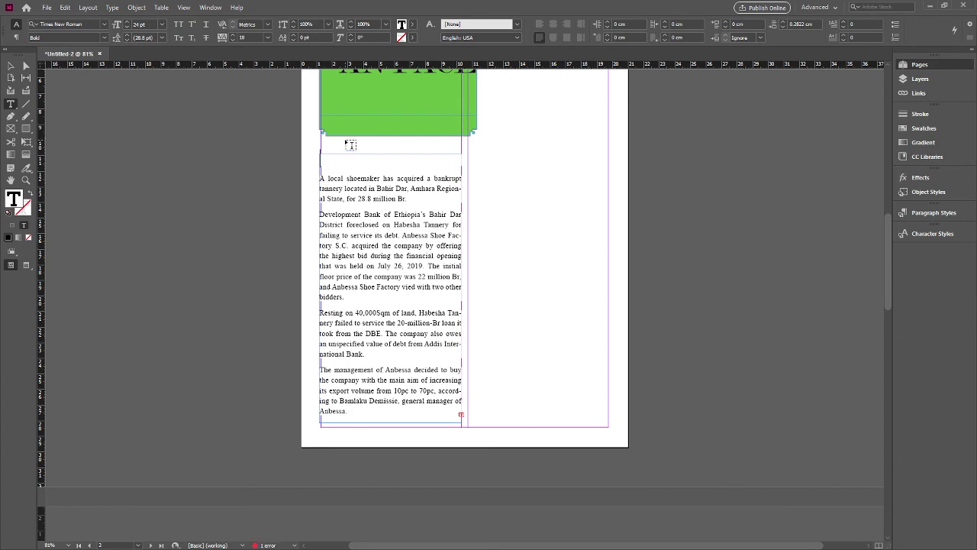
{"action": "key", "text": "Delete"}
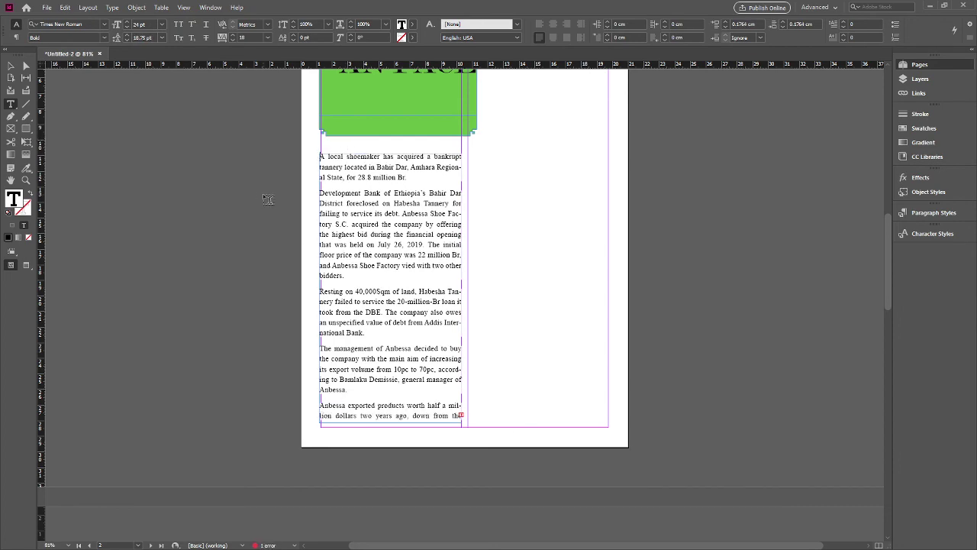
{"action": "left_click", "coordinate": [15, 64]}
- Place the girl's portrait photo over the article, then delete it from the page
{"action": "scroll", "coordinate": [381, 351], "scroll_direction": "up", "scroll_amount": 1}
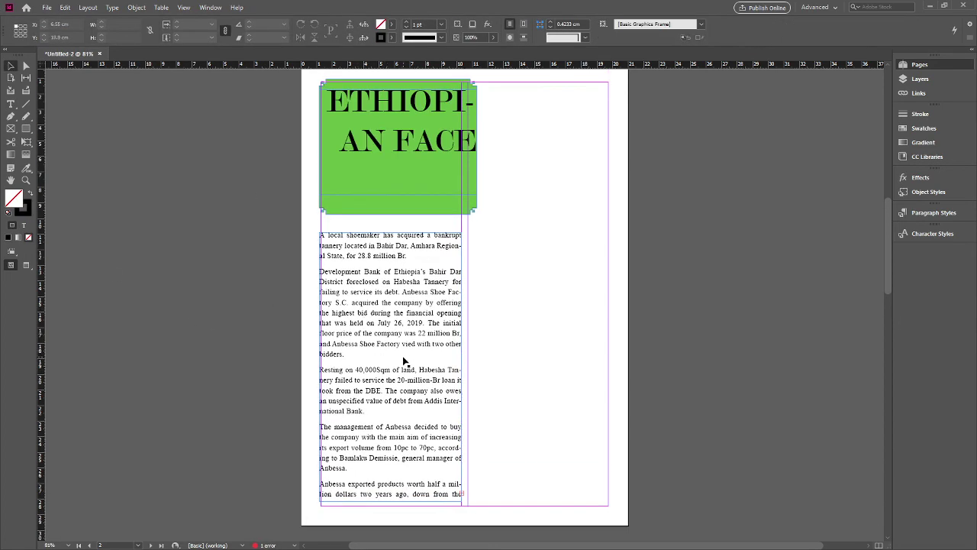
{"action": "scroll", "coordinate": [403, 359], "scroll_direction": "down", "scroll_amount": 3}
{"action": "scroll", "coordinate": [450, 359], "scroll_direction": "up", "scroll_amount": 1}
{"action": "scroll", "coordinate": [477, 329], "scroll_direction": "up", "scroll_amount": 2}
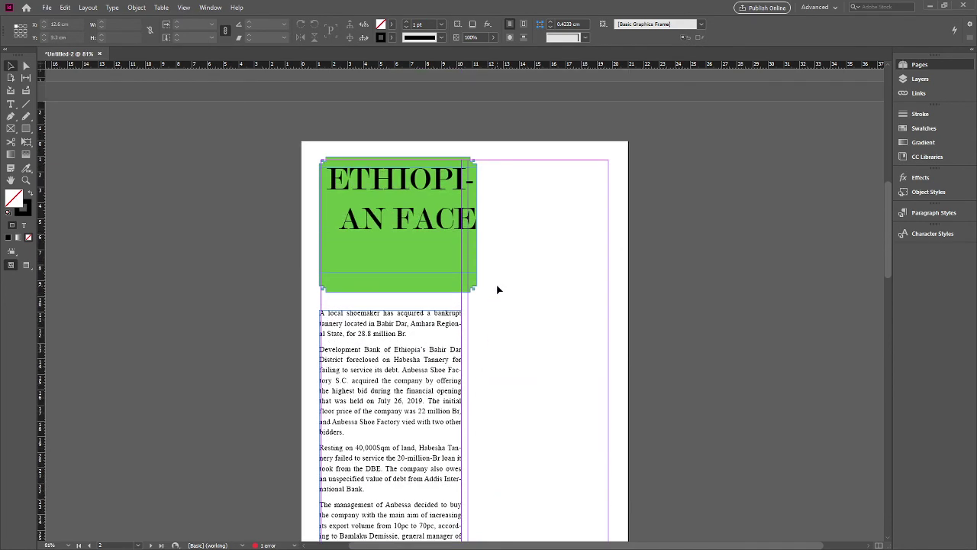
{"action": "scroll", "coordinate": [503, 374], "scroll_direction": "down", "scroll_amount": 1}
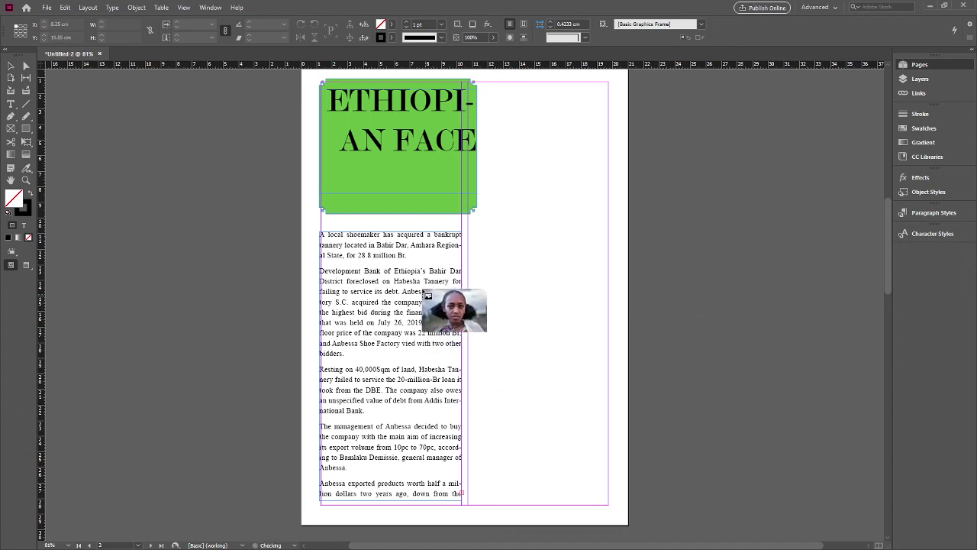
{"action": "left_click_drag", "start_coordinate": [449, 273], "coordinate": [572, 413]}
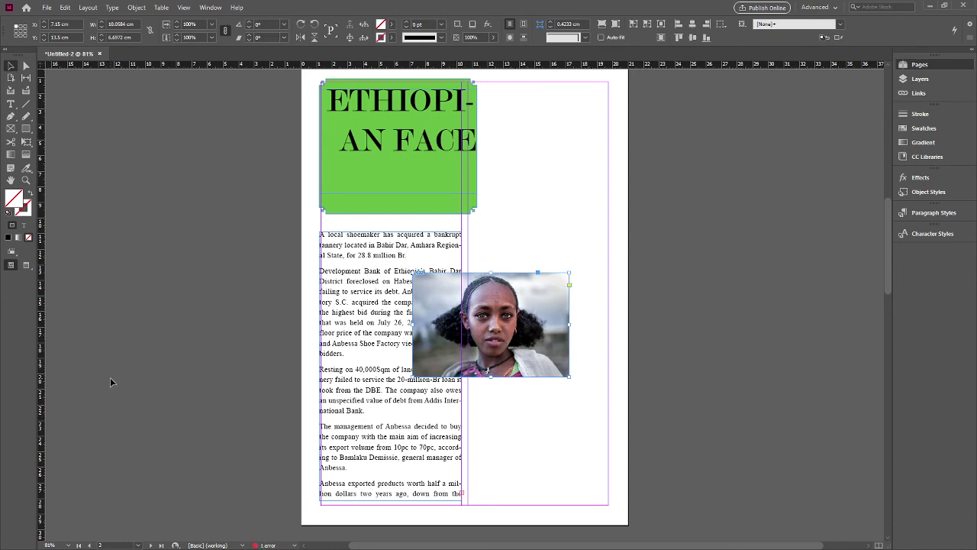
{"action": "mouse_move", "coordinate": [489, 325]}
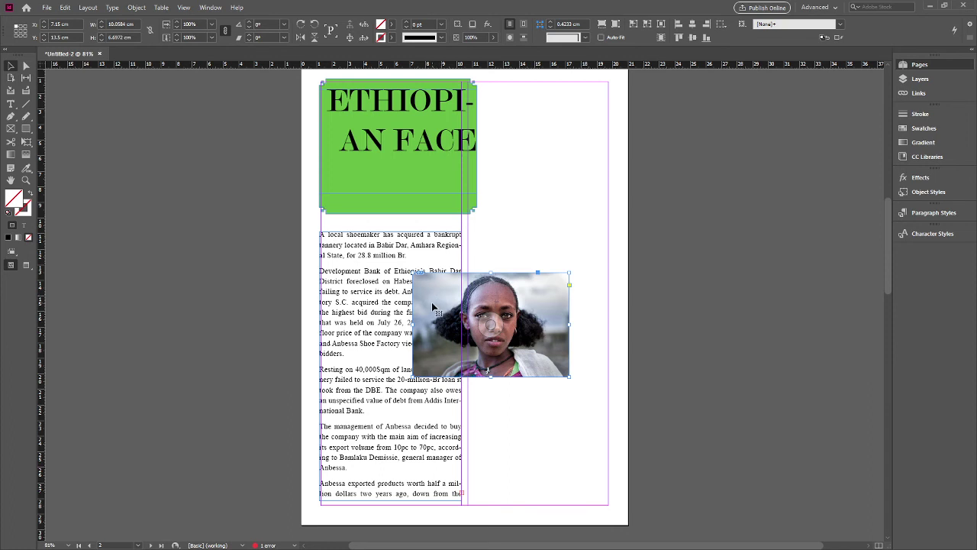
{"action": "key", "text": "Delete"}
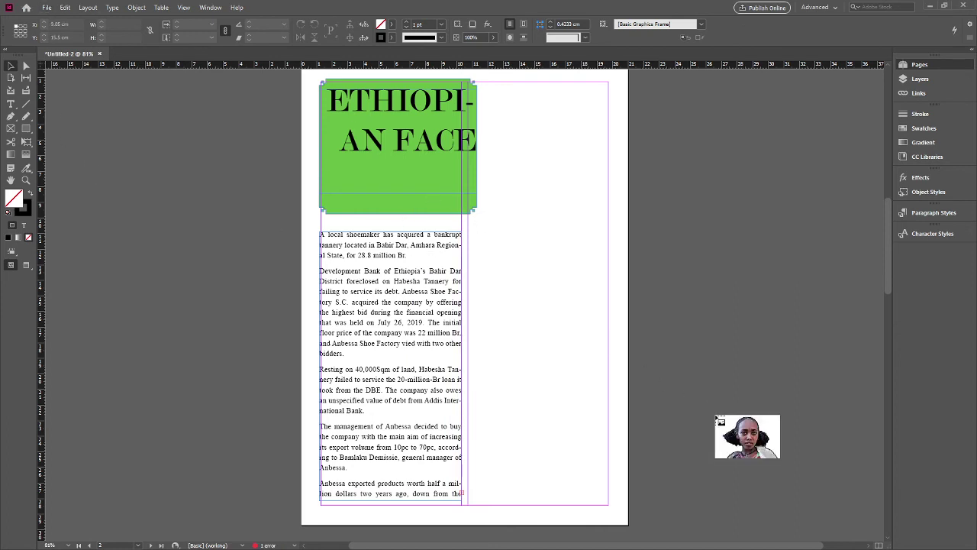
- Place the portrait photo over the first column's right edge, nudged slightly left
{"action": "left_click_drag", "start_coordinate": [423, 241], "coordinate": [596, 355]}
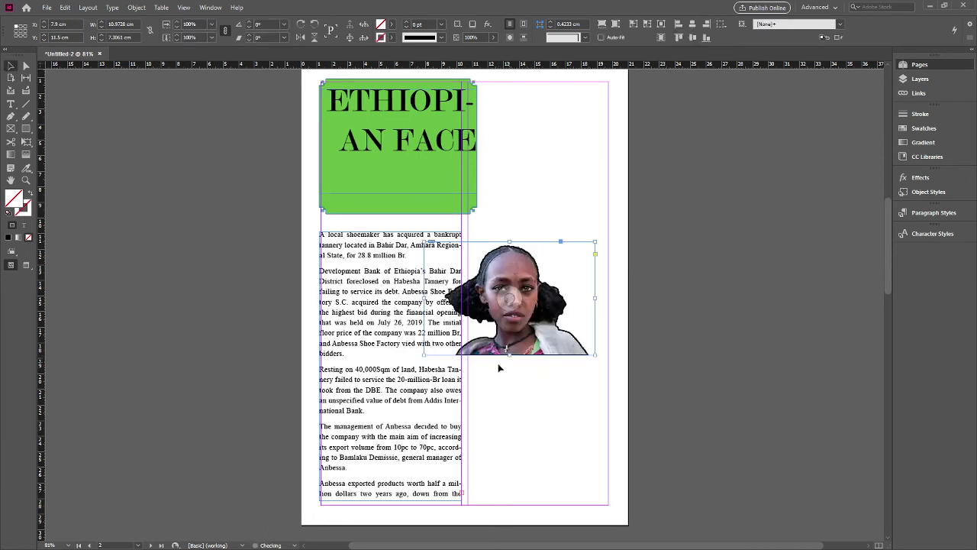
{"action": "left_click_drag", "start_coordinate": [527, 290], "coordinate": [512, 290]}
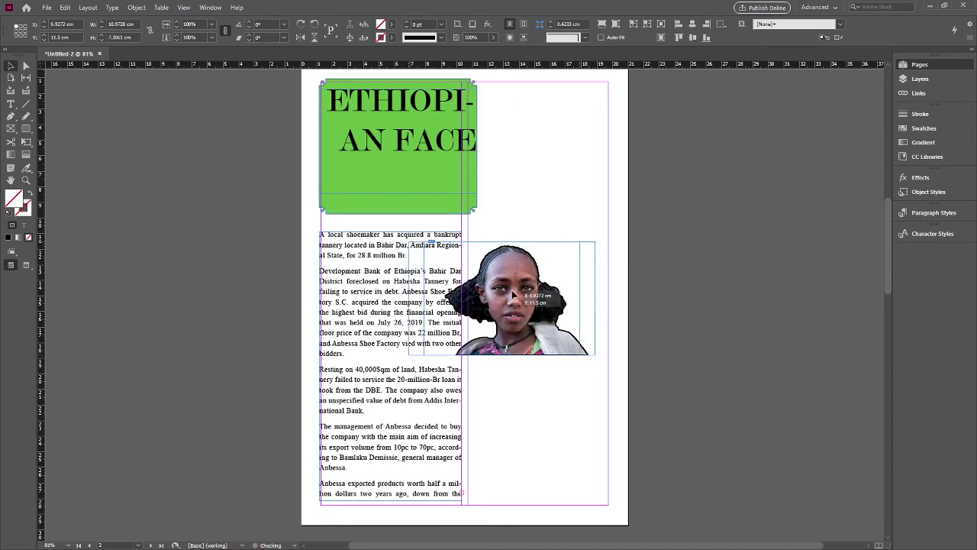
{"action": "left_click", "coordinate": [134, 363]}
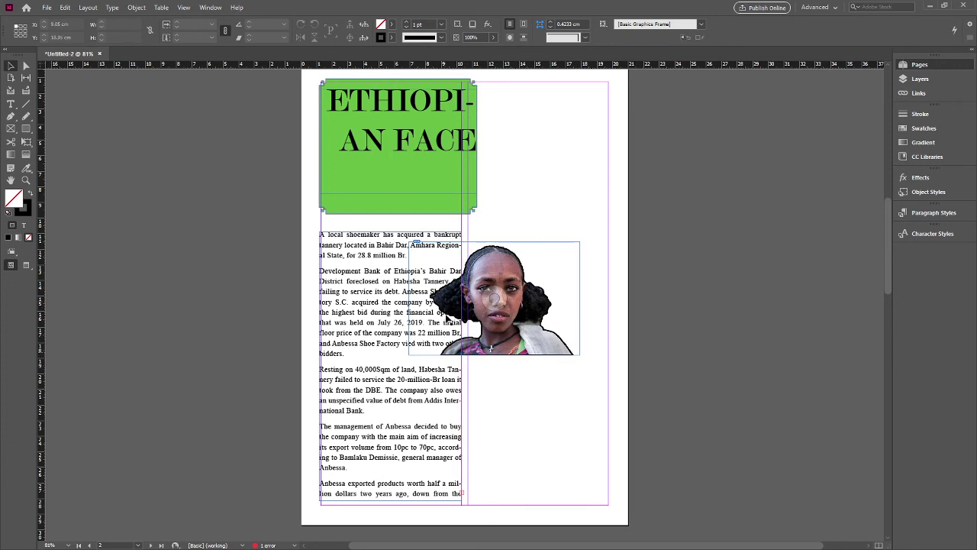
- Apply Wrap Around Bounding Box to the portrait so the body text flows around it
{"action": "mouse_move", "coordinate": [495, 299]}
{"action": "left_click", "coordinate": [510, 269]}
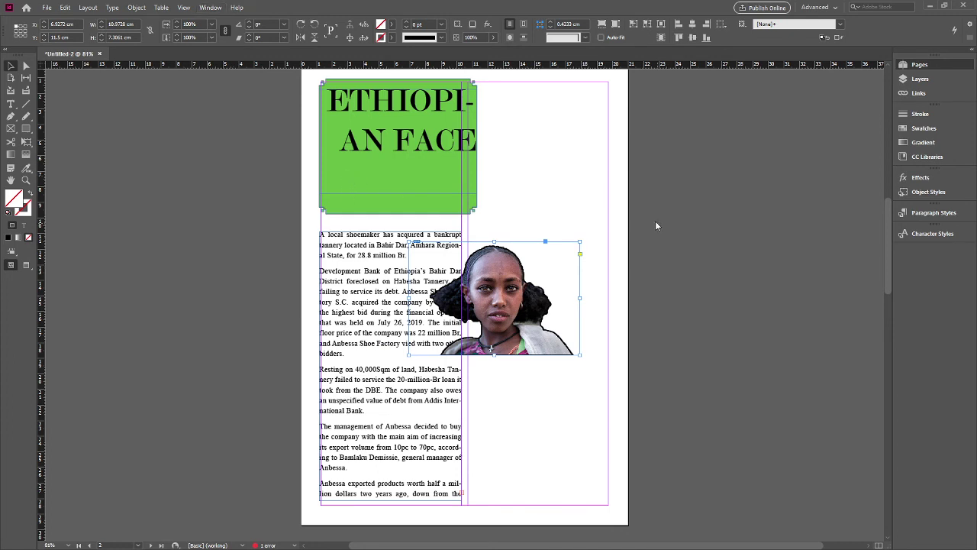
{"action": "key", "text": "ctrl+alt+w"}
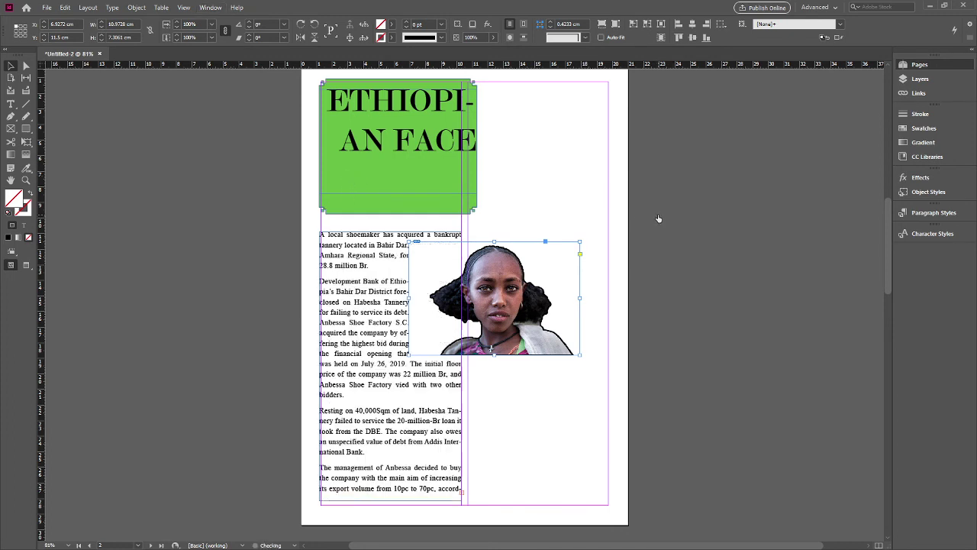
{"action": "key", "text": "shift+Escape"}
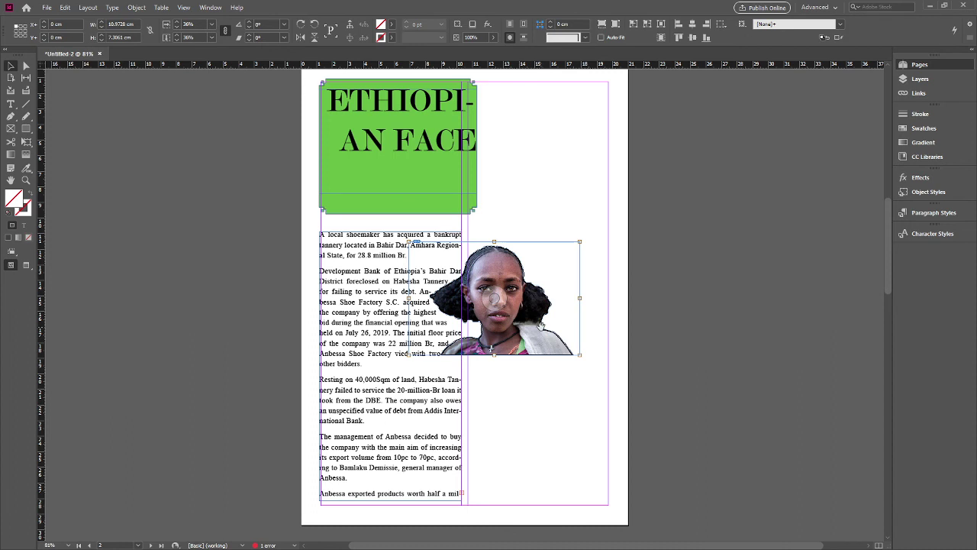
- Draw a trial right-column text frame, check it against the photo, then delete it
{"action": "scroll", "coordinate": [478, 481], "scroll_direction": "down", "scroll_amount": 1}
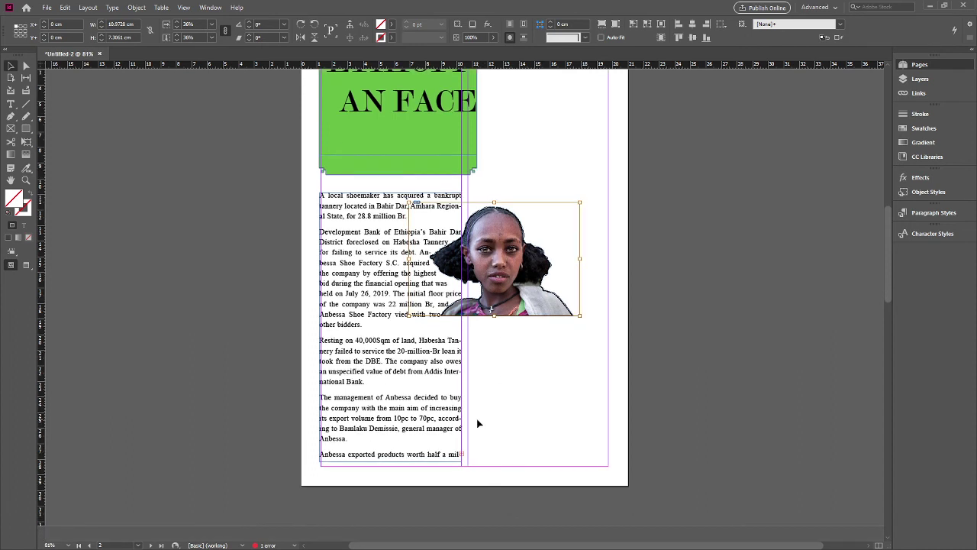
{"action": "left_click", "coordinate": [463, 456]}
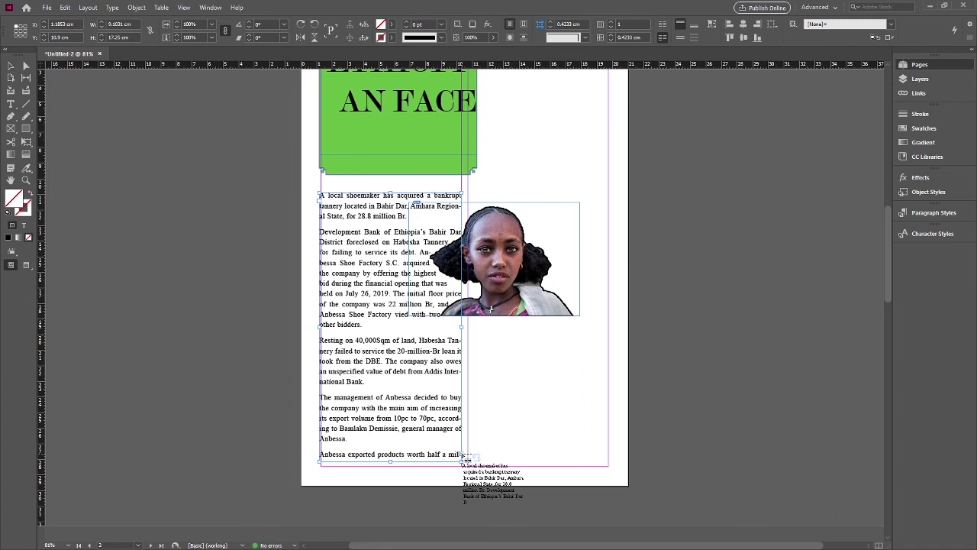
{"action": "scroll", "coordinate": [477, 162], "scroll_direction": "up", "scroll_amount": 2}
{"action": "mouse_move", "coordinate": [479, 135]}
{"action": "left_mouse_down"}
{"action": "mouse_move", "coordinate": [585, 328]}
{"action": "mouse_move", "coordinate": [620, 522]}
{"action": "left_mouse_up"}
{"action": "scroll", "coordinate": [284, 292], "scroll_direction": "down", "scroll_amount": 3}
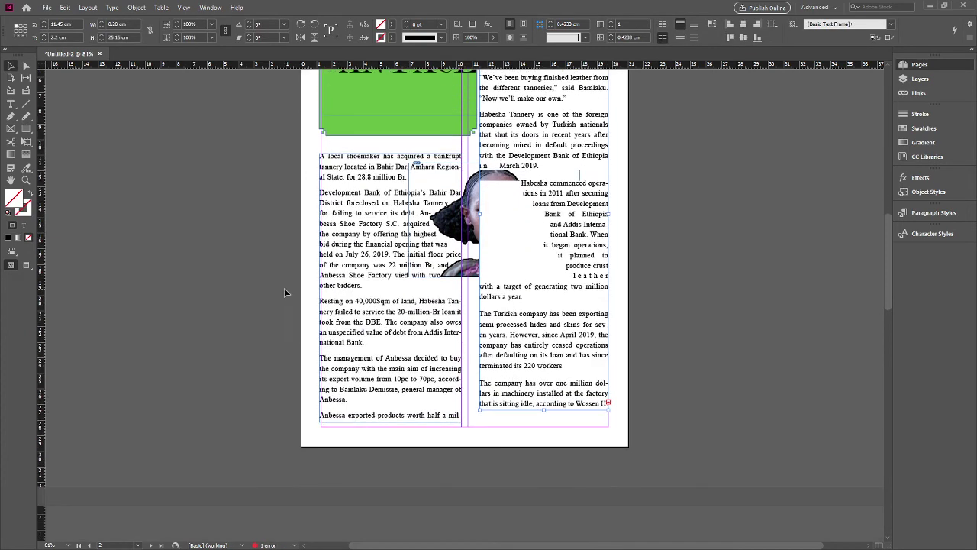
{"action": "left_click_drag", "start_coordinate": [480, 411], "coordinate": [468, 422]}
{"action": "left_click", "coordinate": [464, 170]}
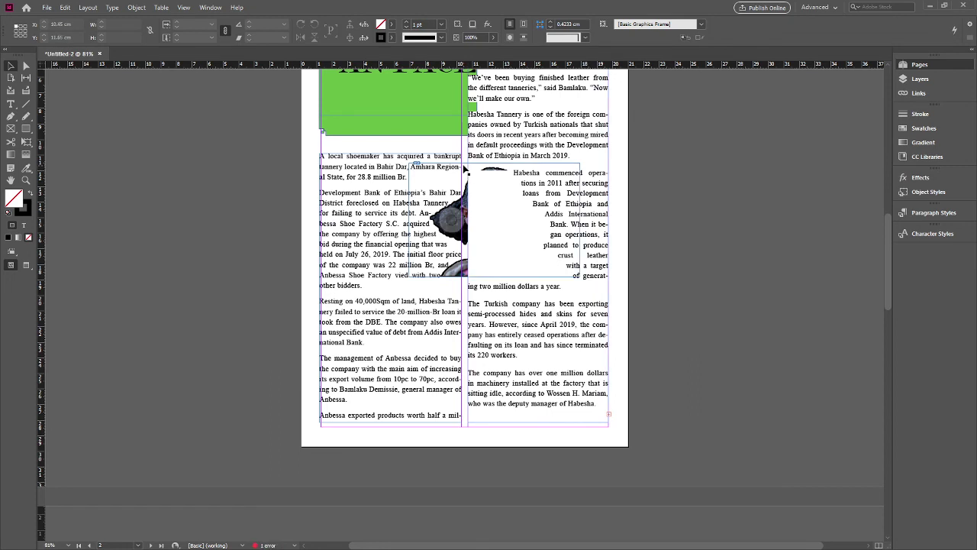
{"action": "key", "text": "Escape"}
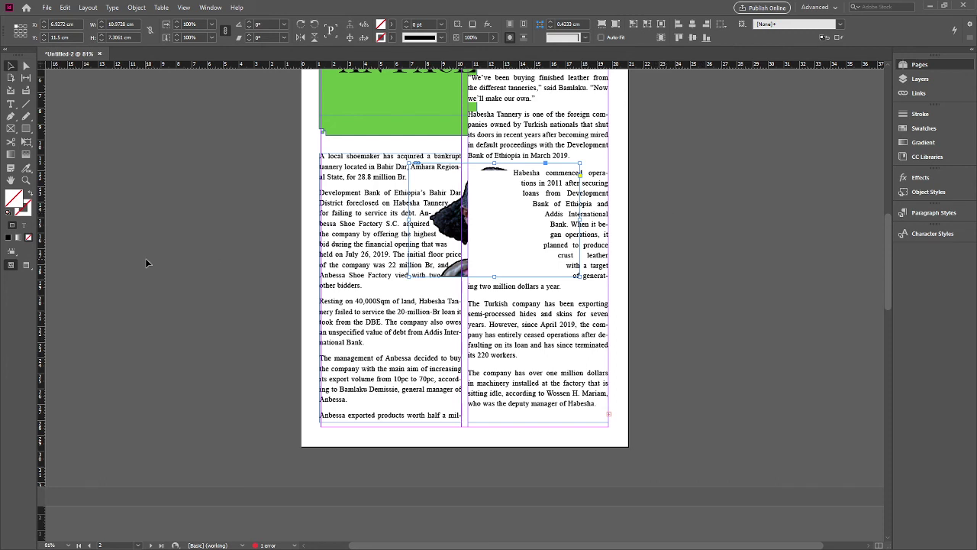
{"action": "left_click", "coordinate": [569, 213]}
{"action": "left_click", "coordinate": [493, 200]}
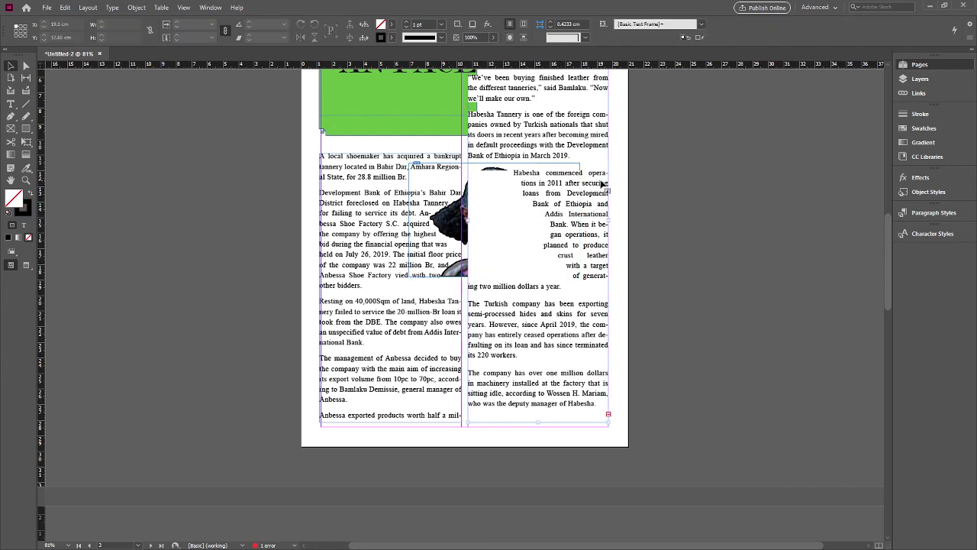
{"action": "left_click", "coordinate": [607, 183]}
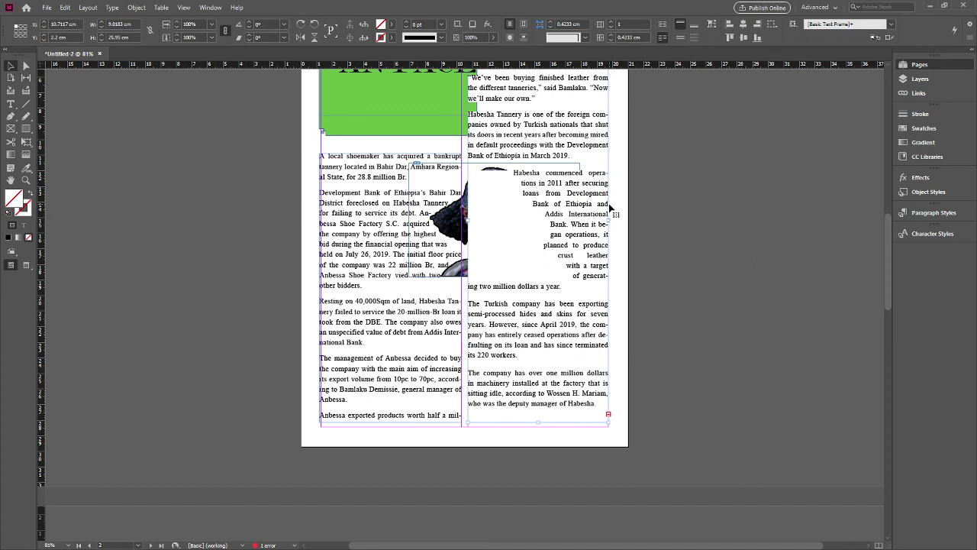
{"action": "key", "text": "Delete"}
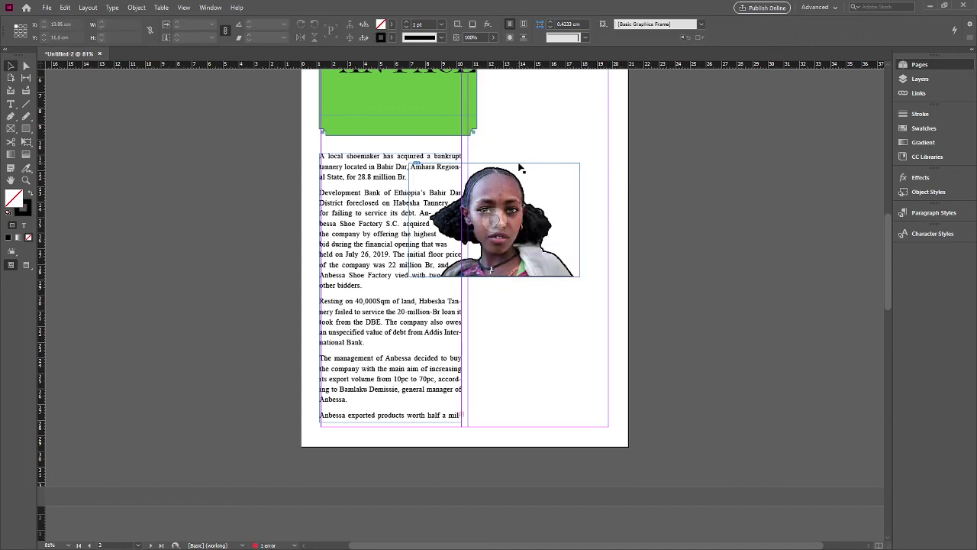
- Thread the first column's overflow text into a new right-column frame extended downward
{"action": "left_click_drag", "start_coordinate": [519, 164], "coordinate": [257, 245]}
{"action": "left_click", "coordinate": [526, 169]}
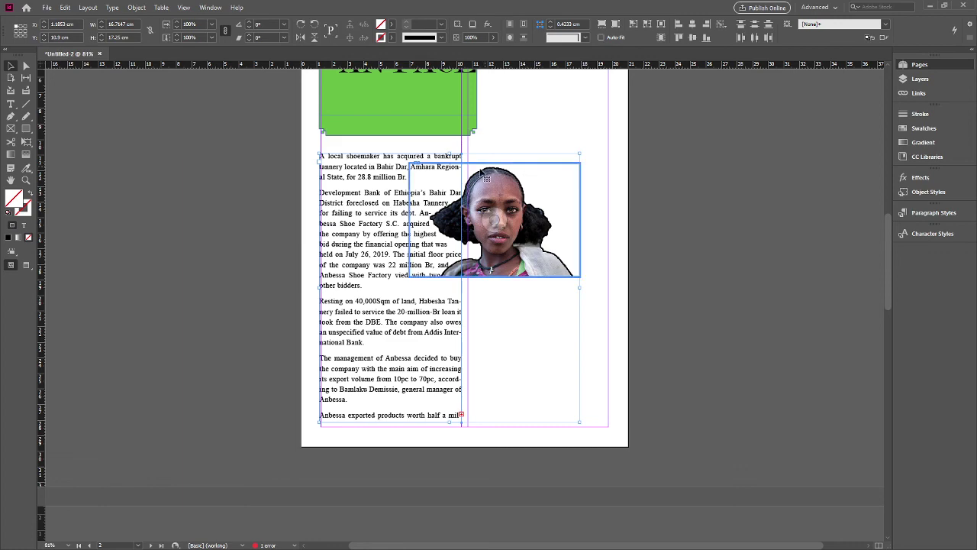
{"action": "left_click", "coordinate": [163, 226]}
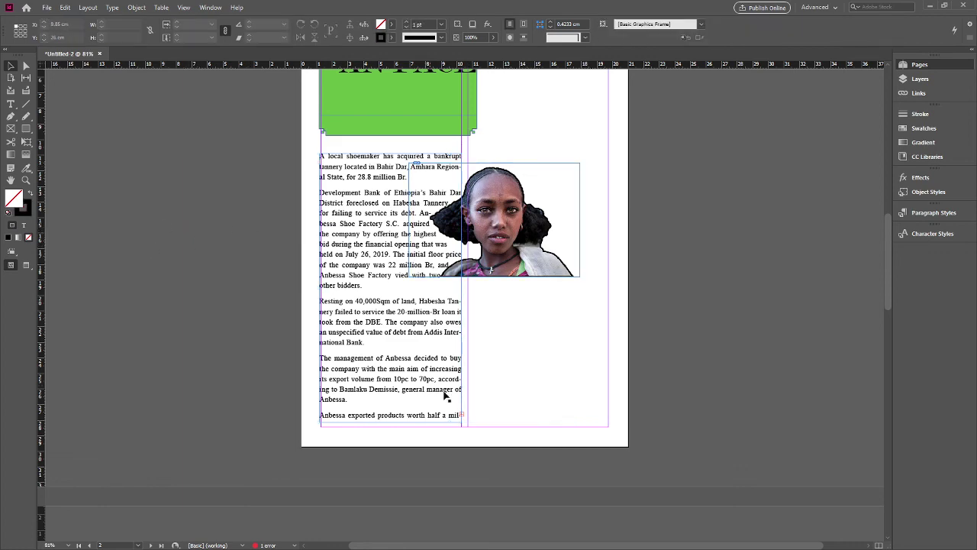
{"action": "left_click", "coordinate": [461, 418]}
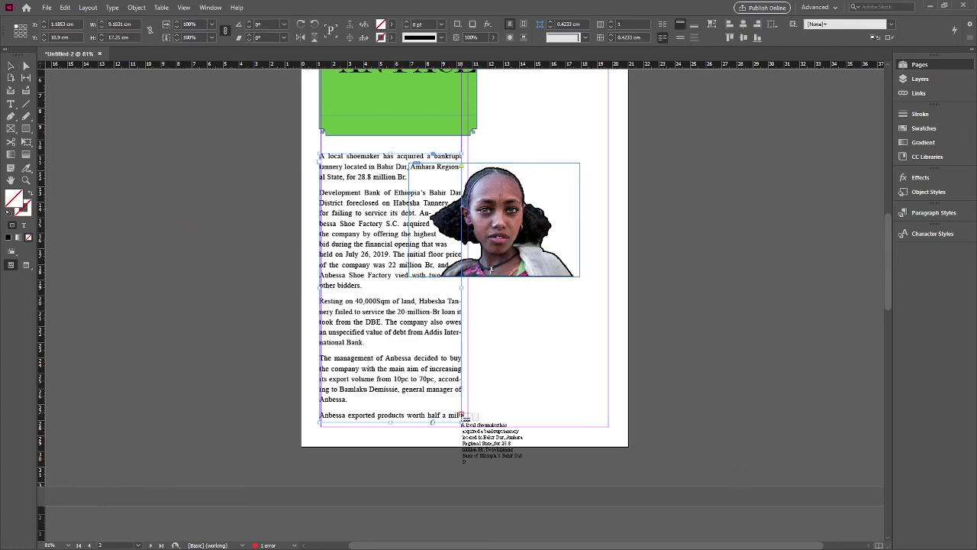
{"action": "scroll", "coordinate": [510, 128], "scroll_direction": "up", "scroll_amount": 3}
{"action": "scroll", "coordinate": [510, 127], "scroll_direction": "up", "scroll_amount": 2}
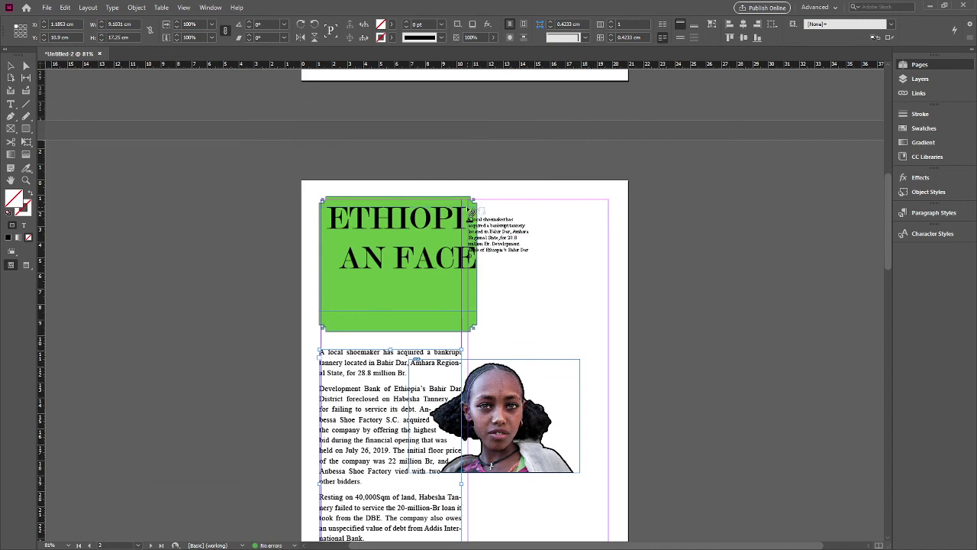
{"action": "mouse_move", "coordinate": [473, 214]}
{"action": "left_mouse_down"}
{"action": "mouse_move", "coordinate": [611, 525]}
{"action": "mouse_move", "coordinate": [608, 465]}
{"action": "left_mouse_up"}
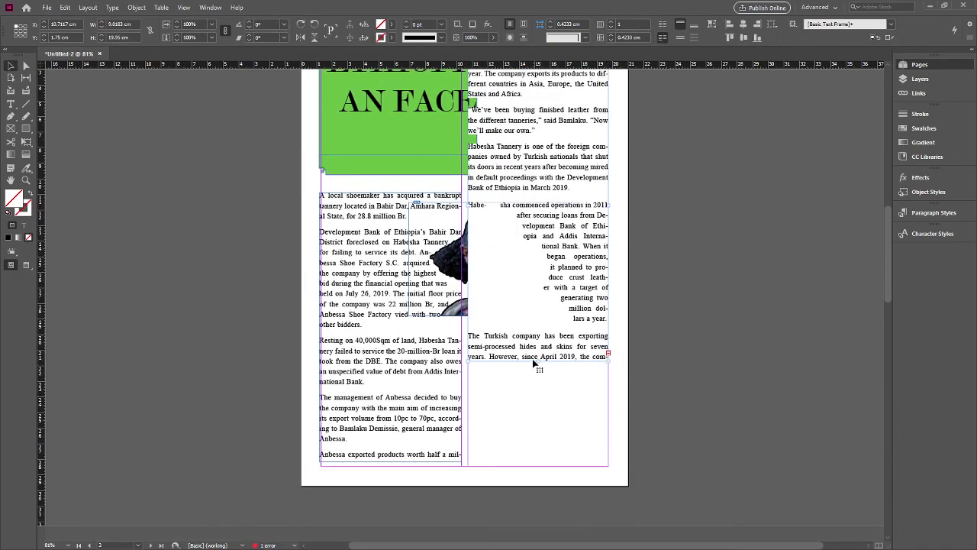
{"action": "left_click_drag", "start_coordinate": [538, 361], "coordinate": [538, 462]}
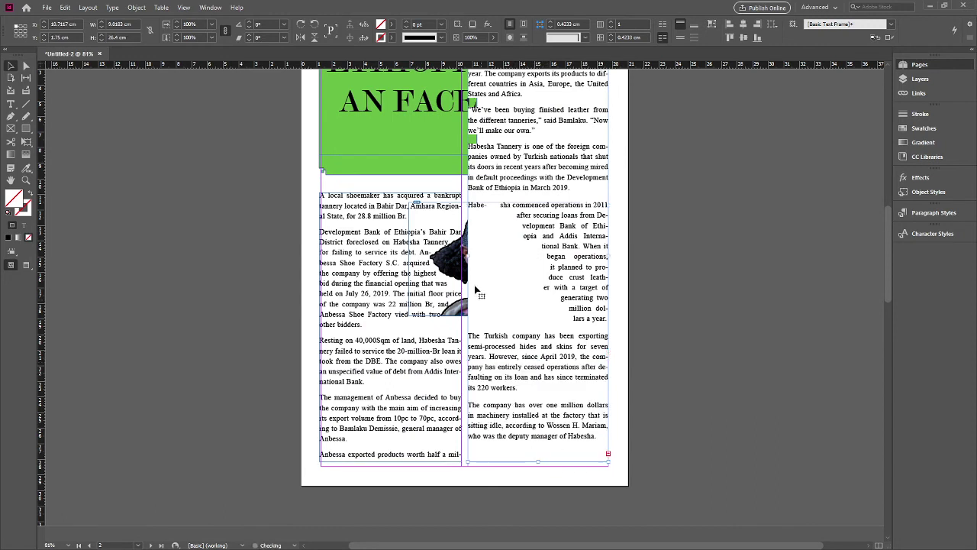
{"action": "left_click", "coordinate": [465, 273]}
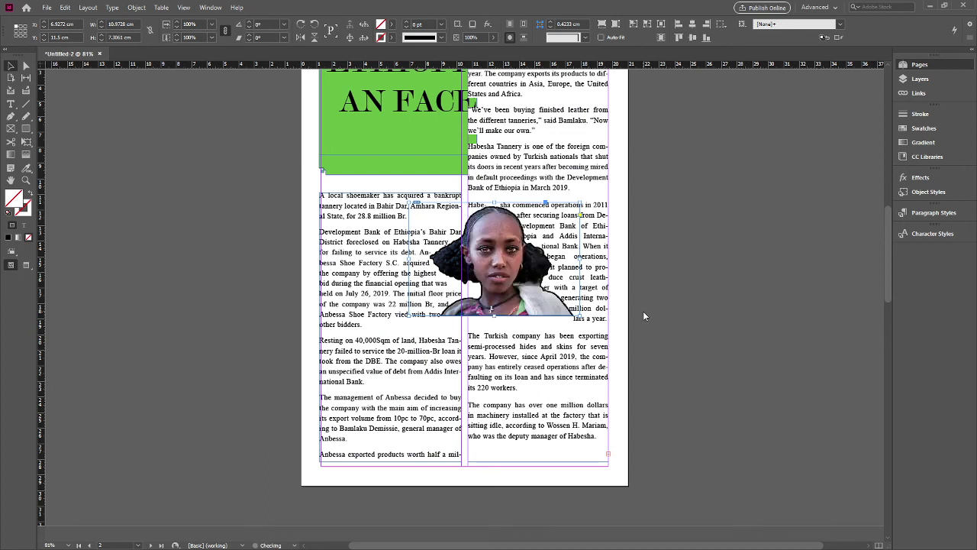
- Select the right-column text frame and shift it slightly to the right
{"action": "left_click", "coordinate": [582, 276]}
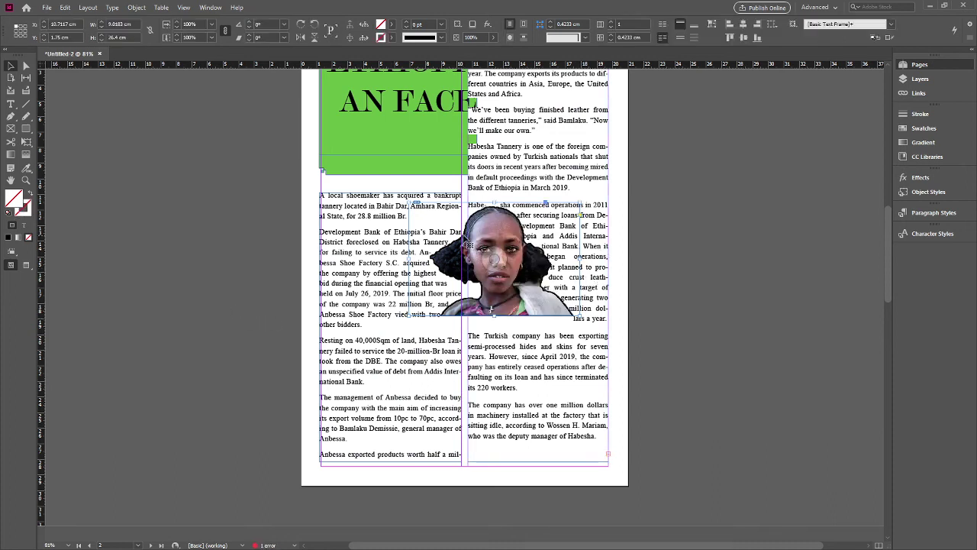
{"action": "left_click", "coordinate": [469, 246]}
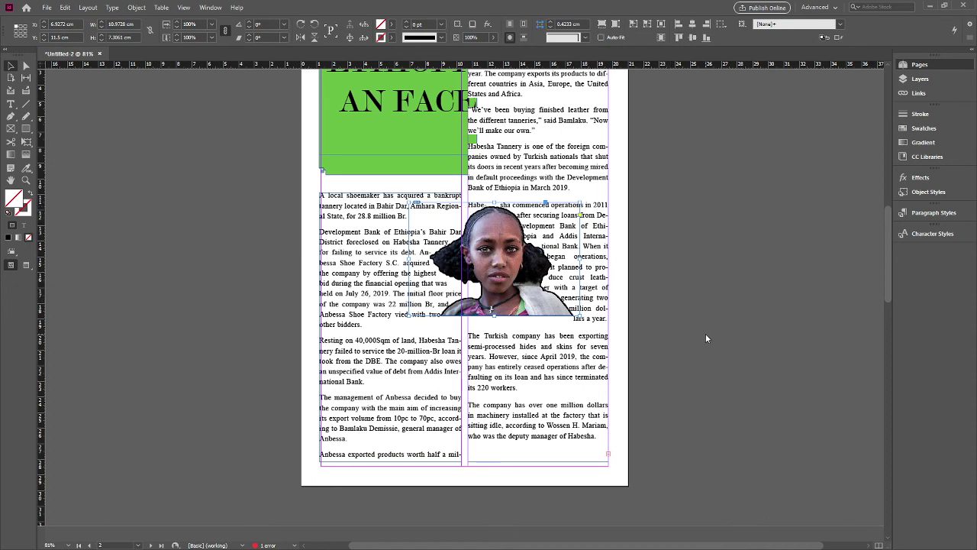
{"action": "left_click", "coordinate": [275, 290]}
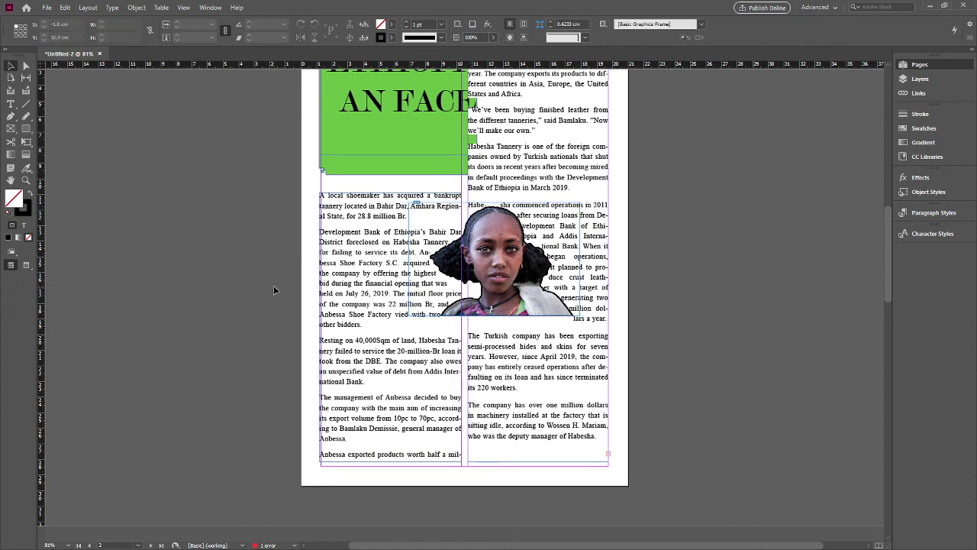
{"action": "scroll", "coordinate": [598, 333], "scroll_direction": "down", "scroll_amount": 3}
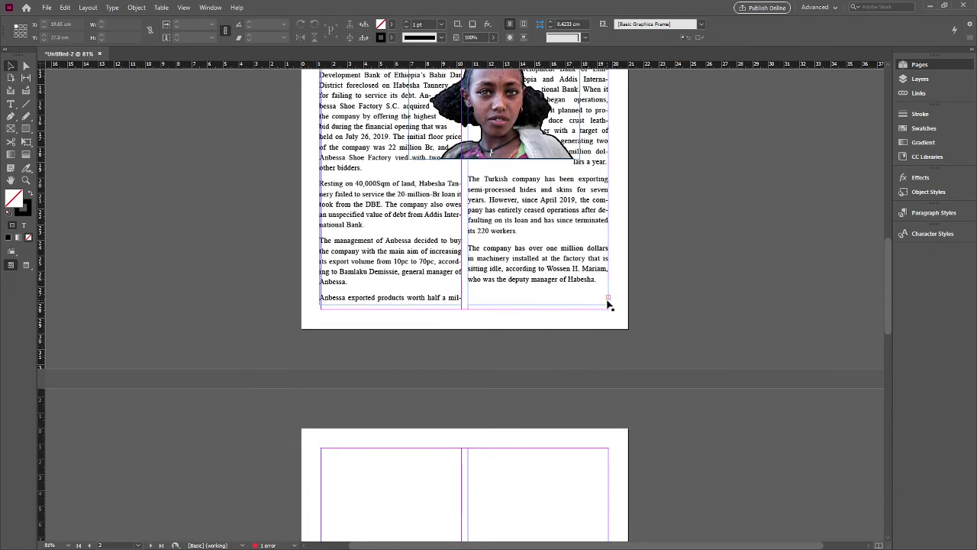
{"action": "left_click", "coordinate": [608, 300]}
{"action": "scroll", "coordinate": [606, 303], "scroll_direction": "down", "scroll_amount": 4}
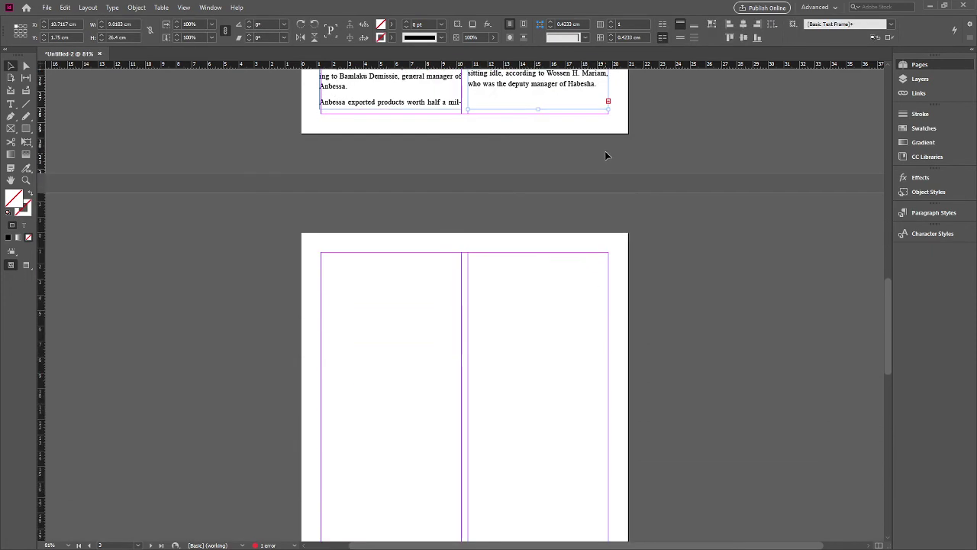
{"action": "left_click_drag", "start_coordinate": [609, 99], "coordinate": [611, 103]}
- Flow the right column's overflow into a new, extended left-column frame on the next page
{"action": "left_click", "coordinate": [611, 101]}
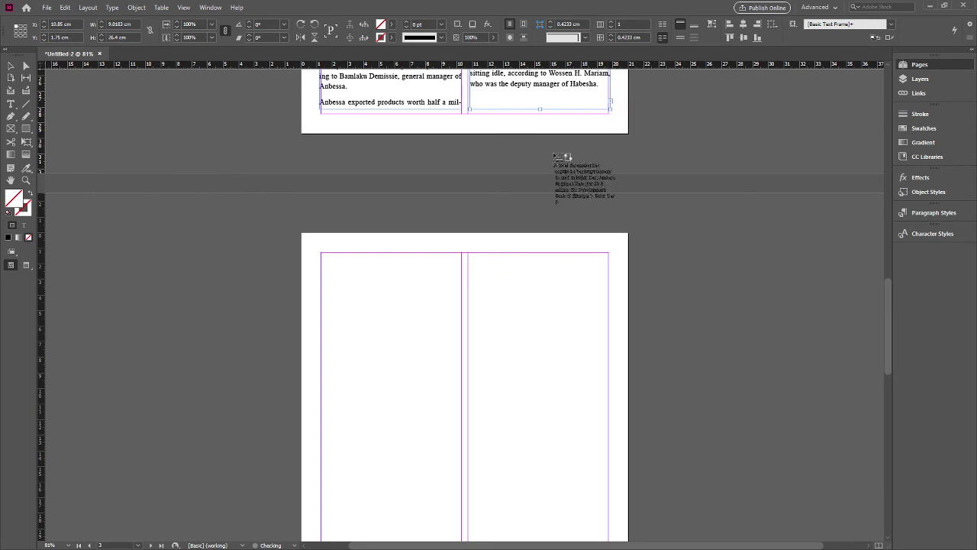
{"action": "scroll", "coordinate": [562, 157], "scroll_direction": "down", "scroll_amount": 3}
{"action": "mouse_move", "coordinate": [320, 111]}
{"action": "left_mouse_down"}
{"action": "mouse_move", "coordinate": [456, 281]}
{"action": "mouse_move", "coordinate": [461, 390]}
{"action": "left_mouse_up"}
{"action": "scroll", "coordinate": [442, 351], "scroll_direction": "down", "scroll_amount": 3}
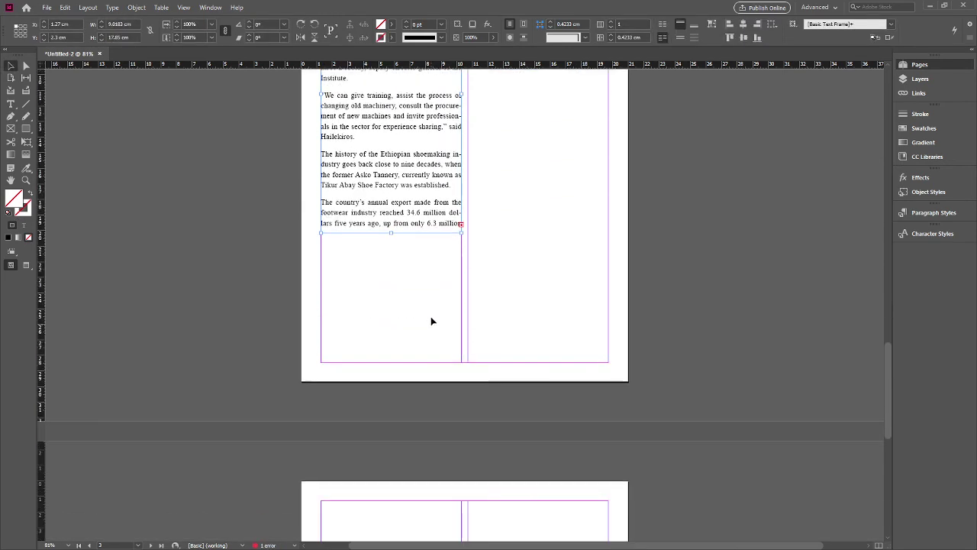
{"action": "left_click_drag", "start_coordinate": [390, 233], "coordinate": [398, 326]}
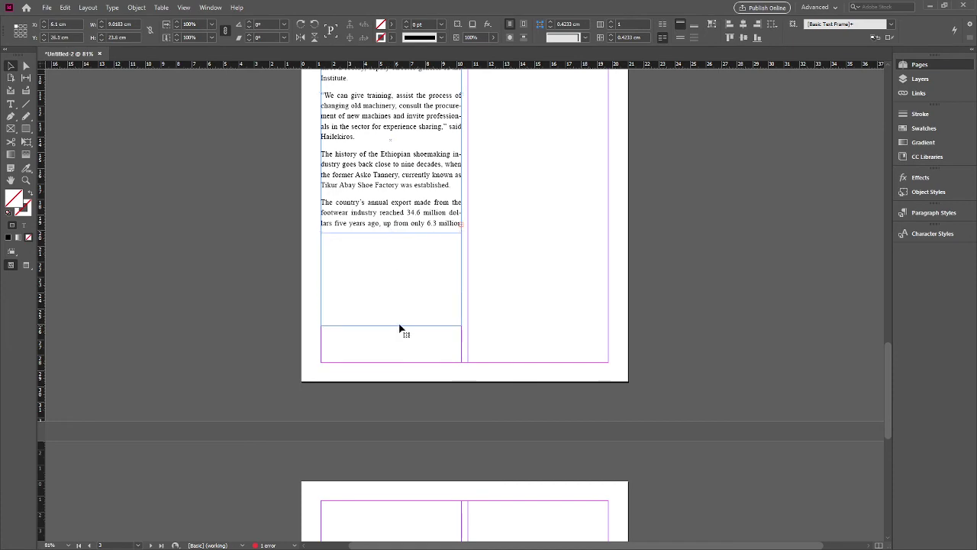
{"action": "scroll", "coordinate": [474, 275], "scroll_direction": "up", "scroll_amount": 3}
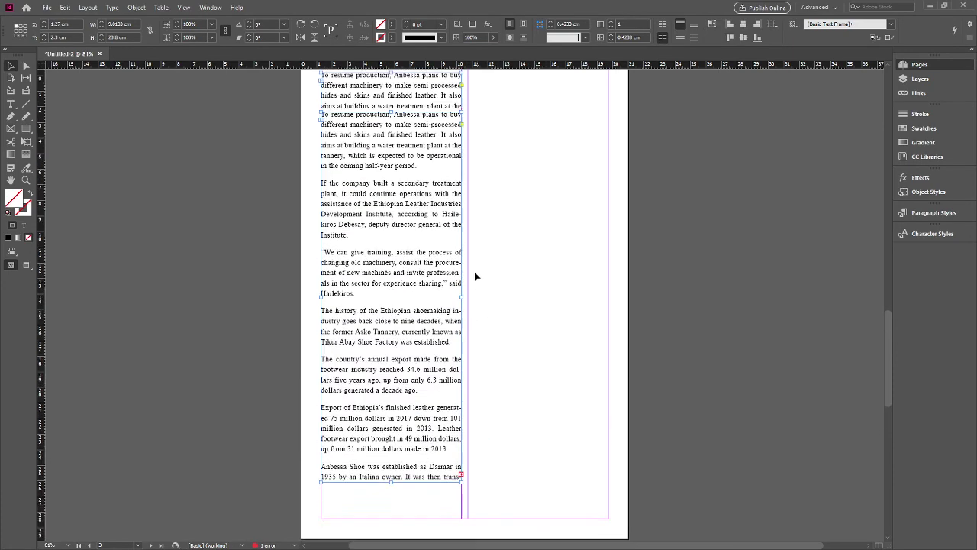
{"action": "scroll", "coordinate": [481, 272], "scroll_direction": "up", "scroll_amount": 3}
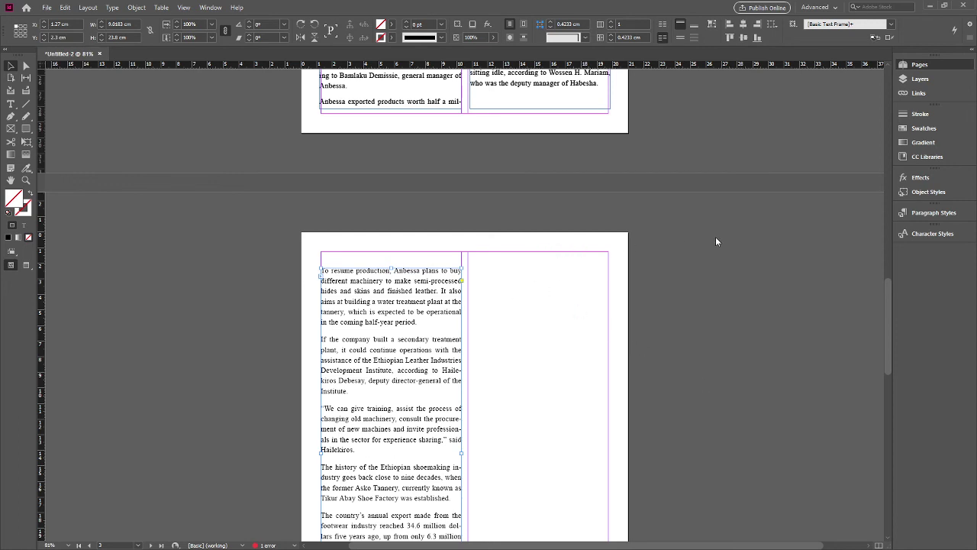
- Place the black boot photo beside the first column, shifted over the column gap
{"action": "scroll", "coordinate": [328, 351], "scroll_direction": "down", "scroll_amount": 3}
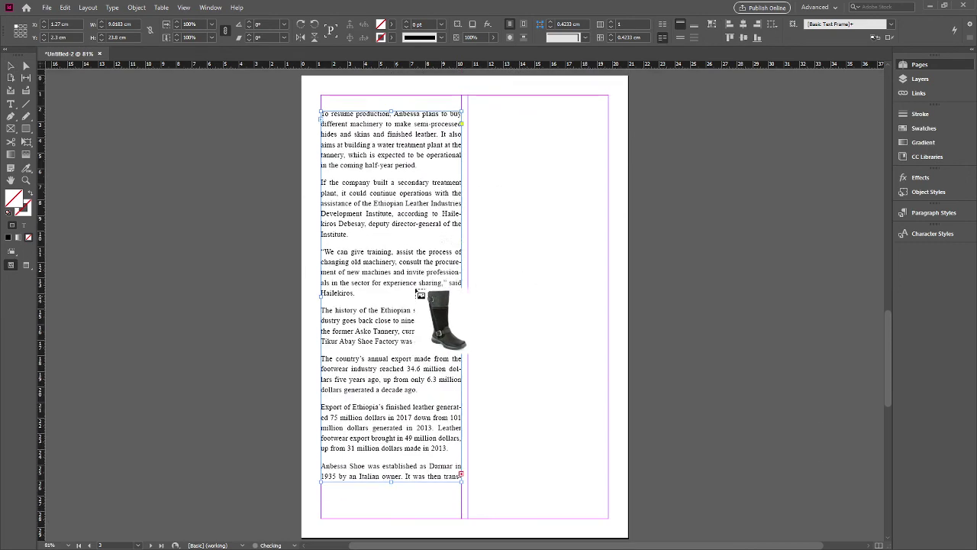
{"action": "left_click_drag", "start_coordinate": [418, 152], "coordinate": [493, 384]}
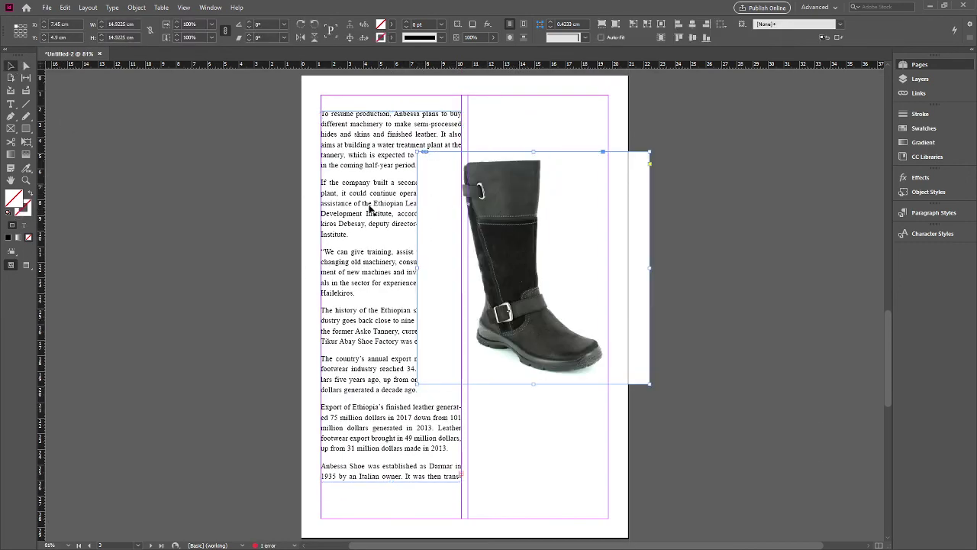
{"action": "left_click_drag", "start_coordinate": [513, 258], "coordinate": [468, 281]}
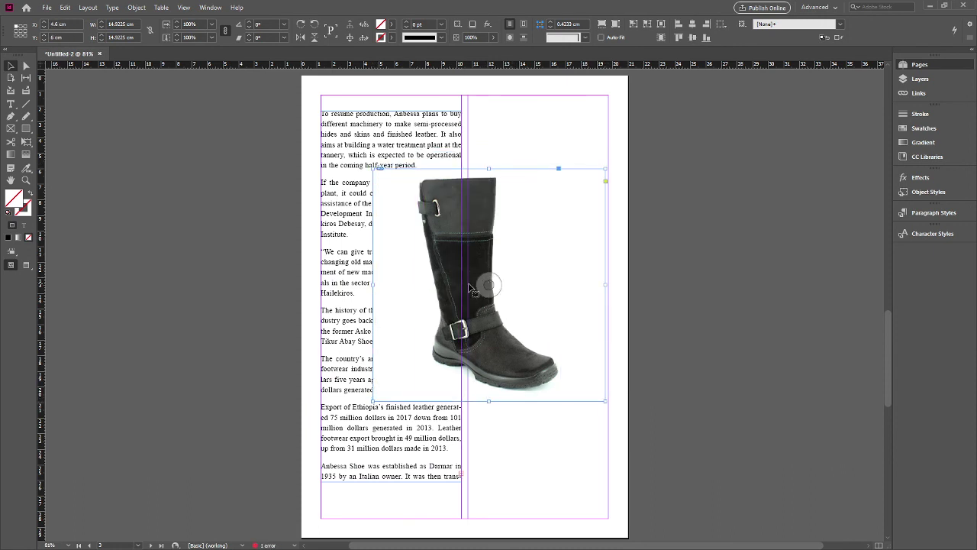
{"action": "mouse_move", "coordinate": [489, 285]}
{"action": "left_click_drag", "start_coordinate": [513, 338], "coordinate": [497, 349]}
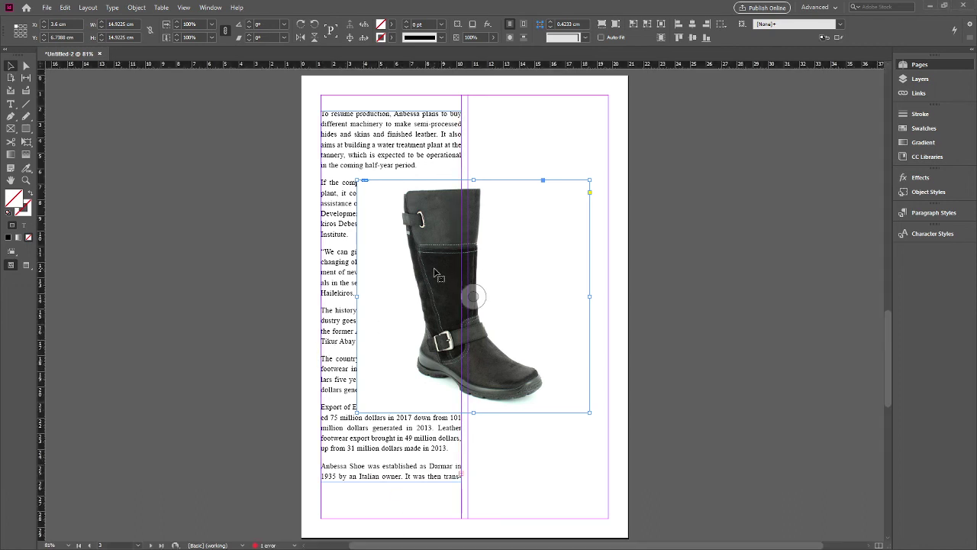
- Move the black boot up near the page top and load the red boot image for placing
{"action": "left_click_drag", "start_coordinate": [434, 271], "coordinate": [434, 203]}
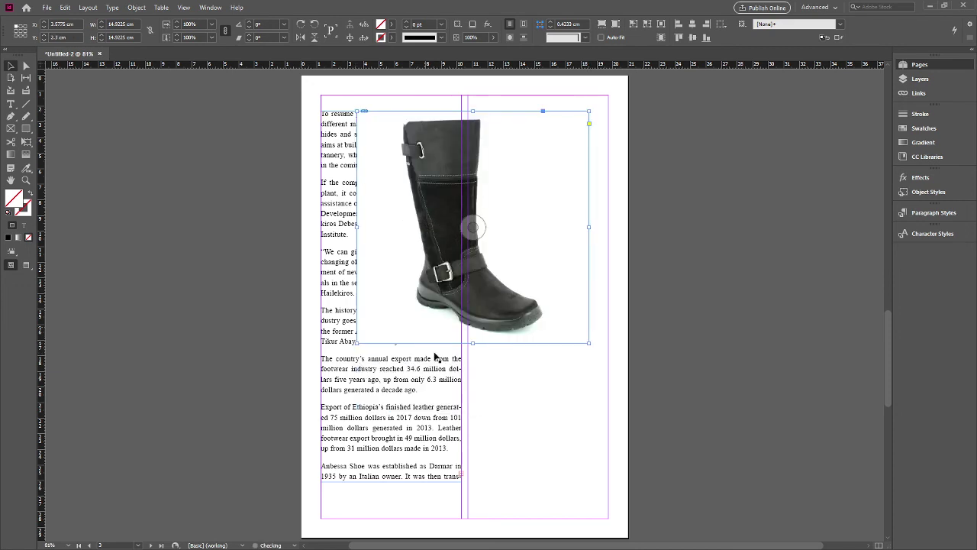
{"action": "left_click", "coordinate": [106, 244]}
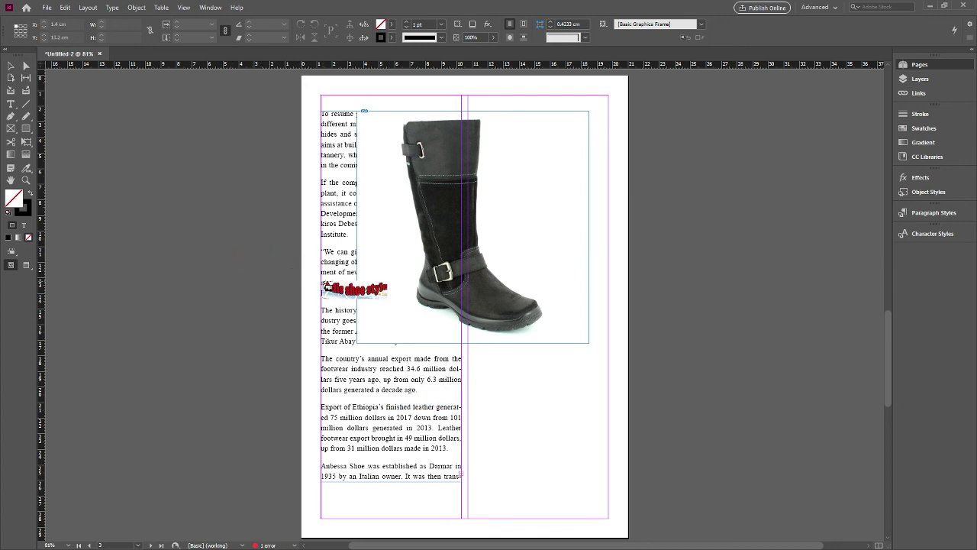
{"action": "left_click", "coordinate": [11, 65]}
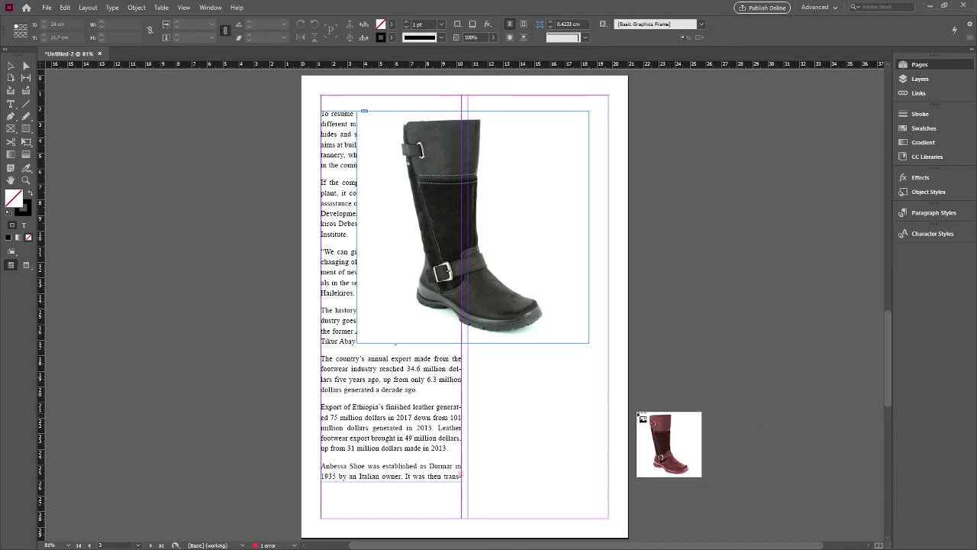
- Place the red boot image in the lower page area
{"action": "left_click", "coordinate": [378, 360]}
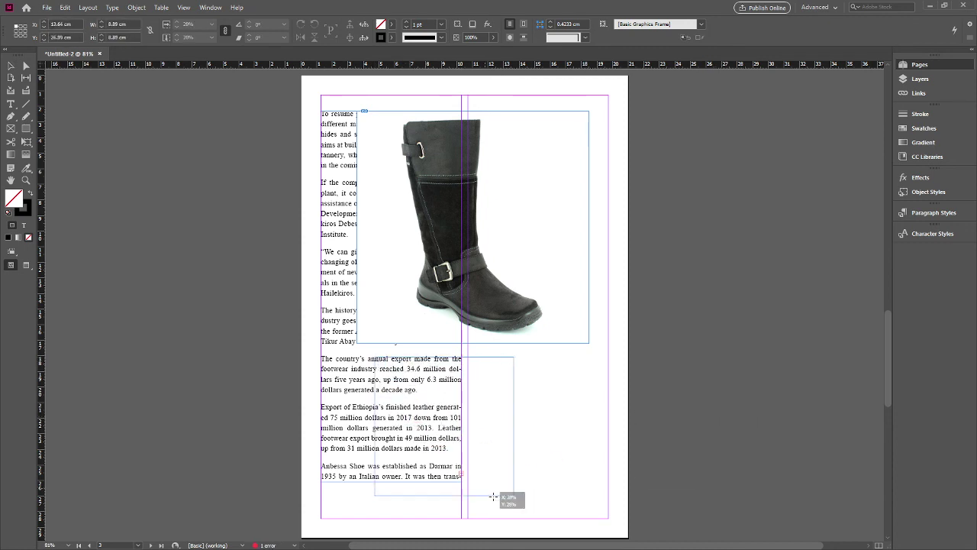
{"action": "left_click_drag", "start_coordinate": [375, 357], "coordinate": [524, 506]}
{"action": "scroll", "coordinate": [185, 426], "scroll_direction": "down", "scroll_amount": 1}
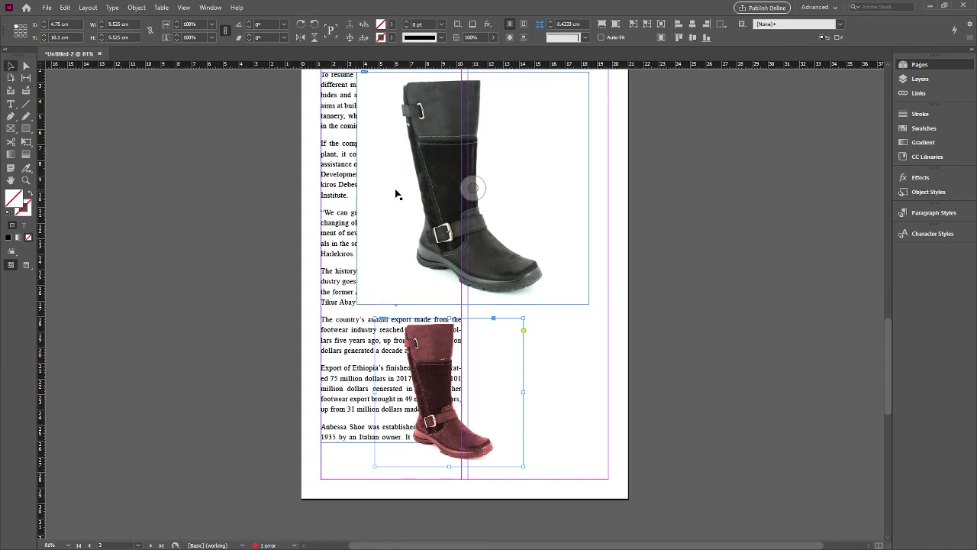
- Delete the black boot and move the red boot up beside the upper text
{"action": "left_click", "coordinate": [534, 197]}
{"action": "key", "text": "Delete"}
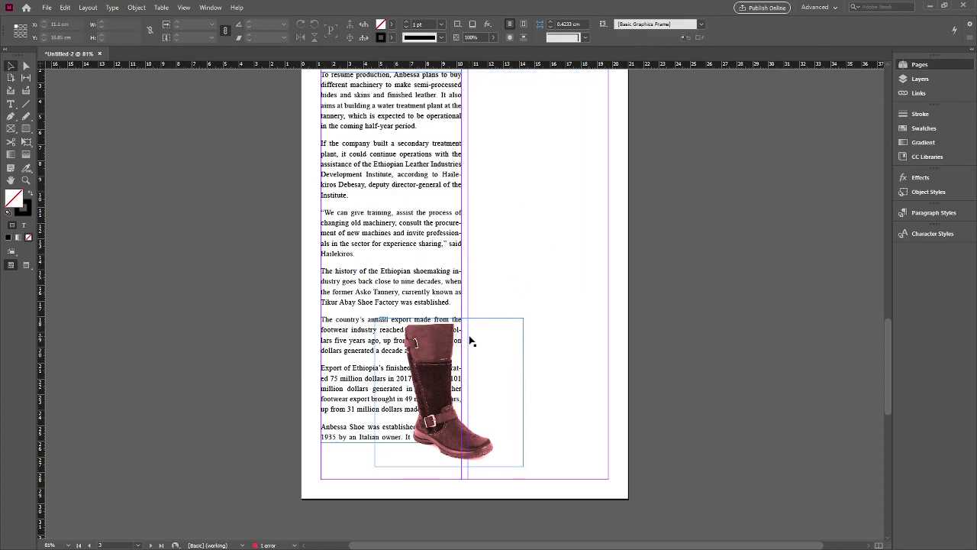
{"action": "mouse_move", "coordinate": [432, 369]}
{"action": "left_mouse_down"}
{"action": "mouse_move", "coordinate": [476, 200]}
{"action": "mouse_move", "coordinate": [455, 170]}
{"action": "left_mouse_up"}
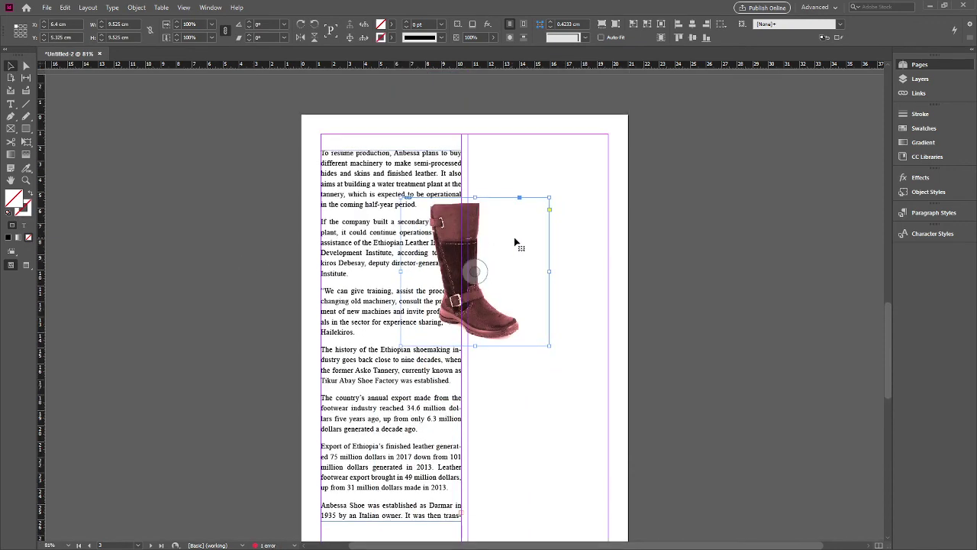
- Flow the left frame's overset article text into a new full-height right-column frame
{"action": "scroll", "coordinate": [483, 372], "scroll_direction": "down", "scroll_amount": 3}
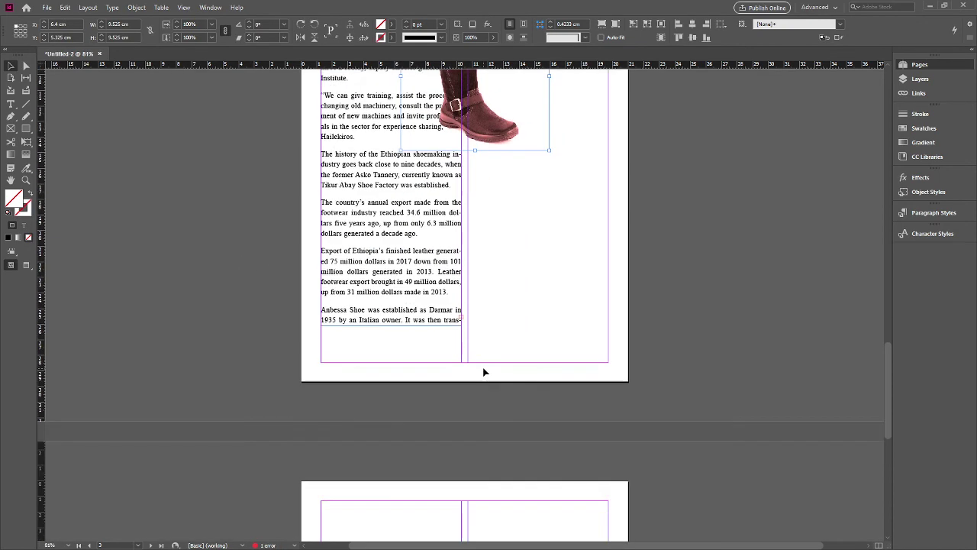
{"action": "left_click", "coordinate": [462, 320]}
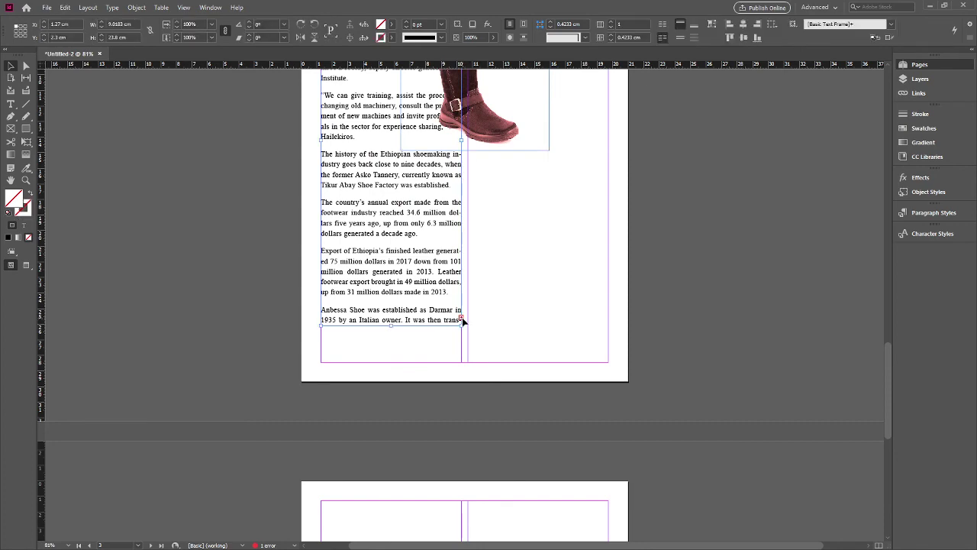
{"action": "left_click", "coordinate": [464, 326]}
{"action": "scroll", "coordinate": [463, 324], "scroll_direction": "up", "scroll_amount": 5}
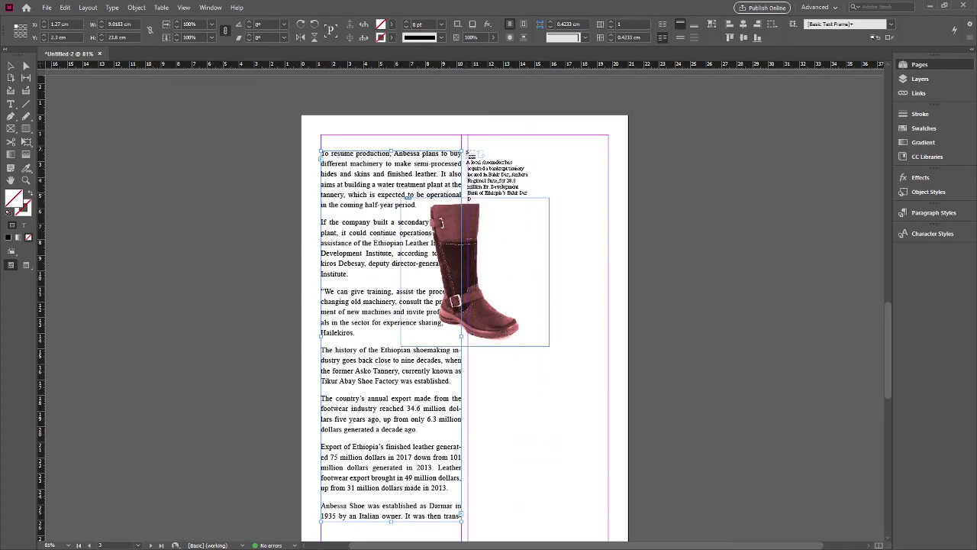
{"action": "mouse_move", "coordinate": [467, 151]}
{"action": "left_mouse_down"}
{"action": "mouse_move", "coordinate": [516, 227]}
{"action": "mouse_move", "coordinate": [607, 524]}
{"action": "left_mouse_up"}
{"action": "scroll", "coordinate": [603, 344], "scroll_direction": "down", "scroll_amount": 2}
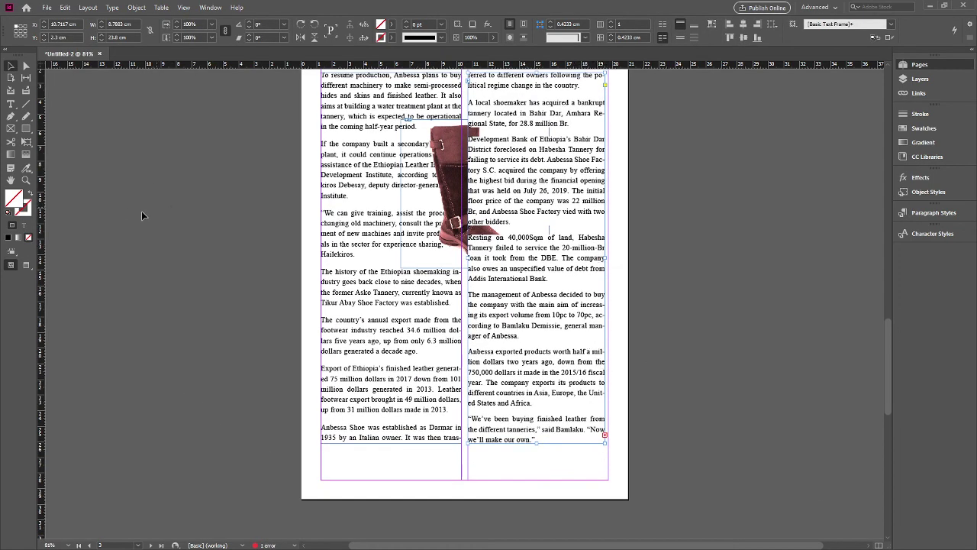
{"action": "scroll", "coordinate": [141, 210], "scroll_direction": "up", "scroll_amount": 2}
{"action": "left_click", "coordinate": [76, 158]}
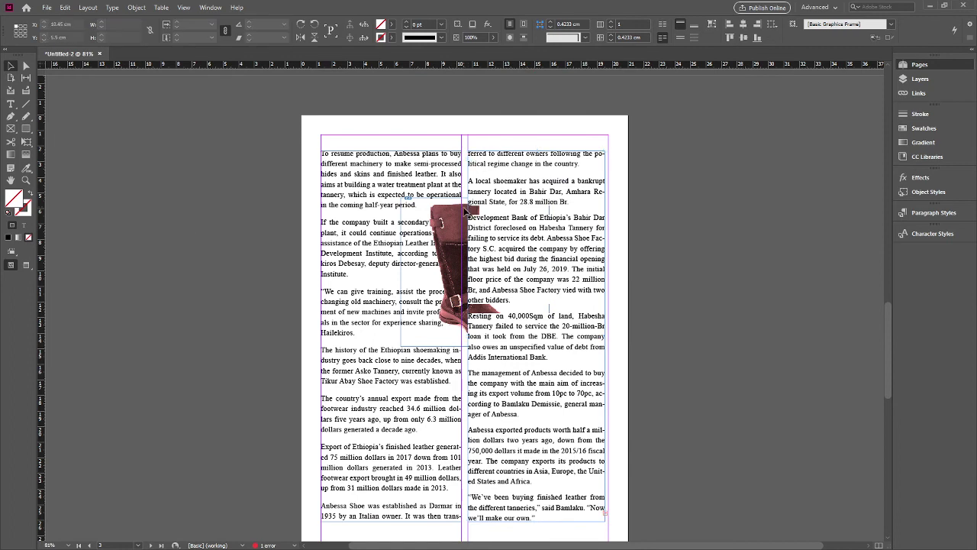
{"action": "left_click", "coordinate": [467, 222]}
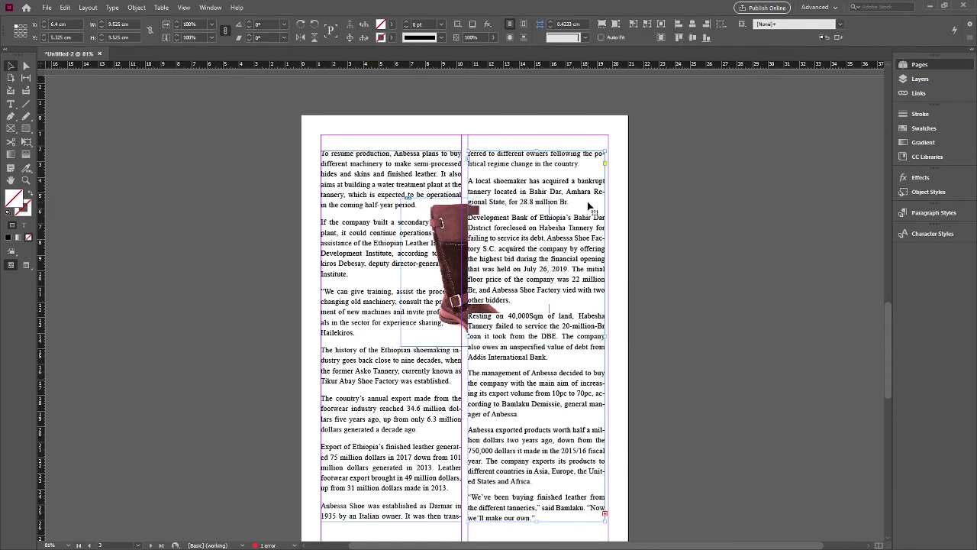
{"action": "left_click", "coordinate": [394, 238]}
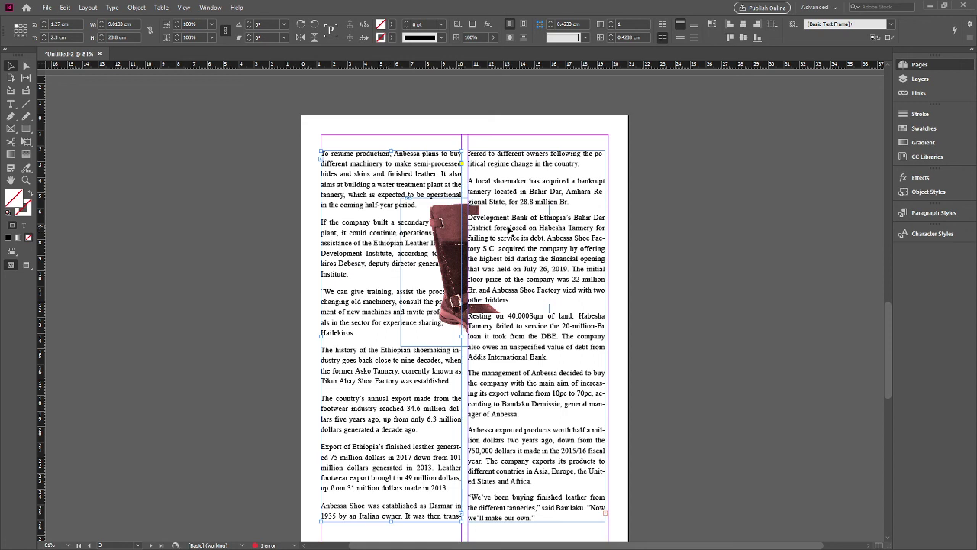
{"action": "left_click", "coordinate": [469, 216]}
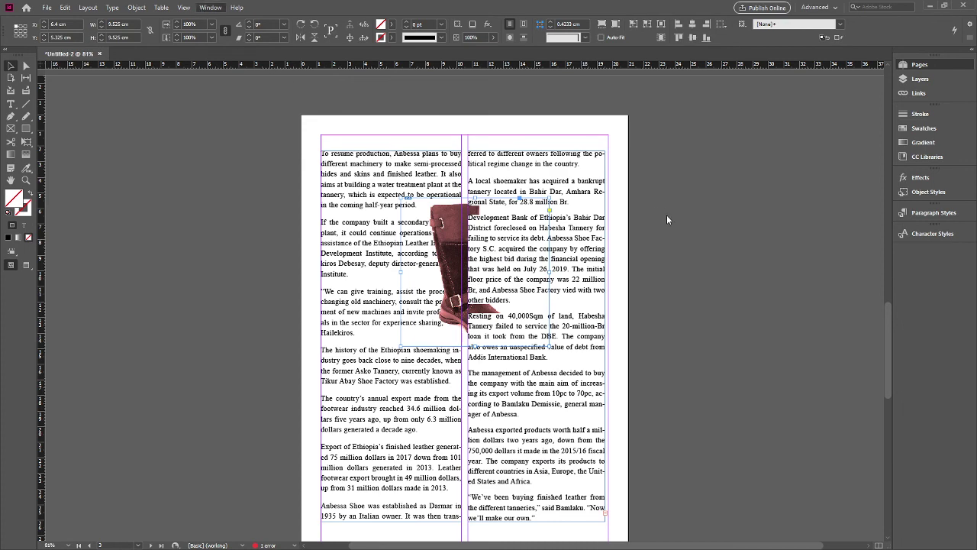
- Wrap the article text around the red boot's bounding box and narrow the right-column frame
{"action": "key", "text": "ctrl+alt+w"}
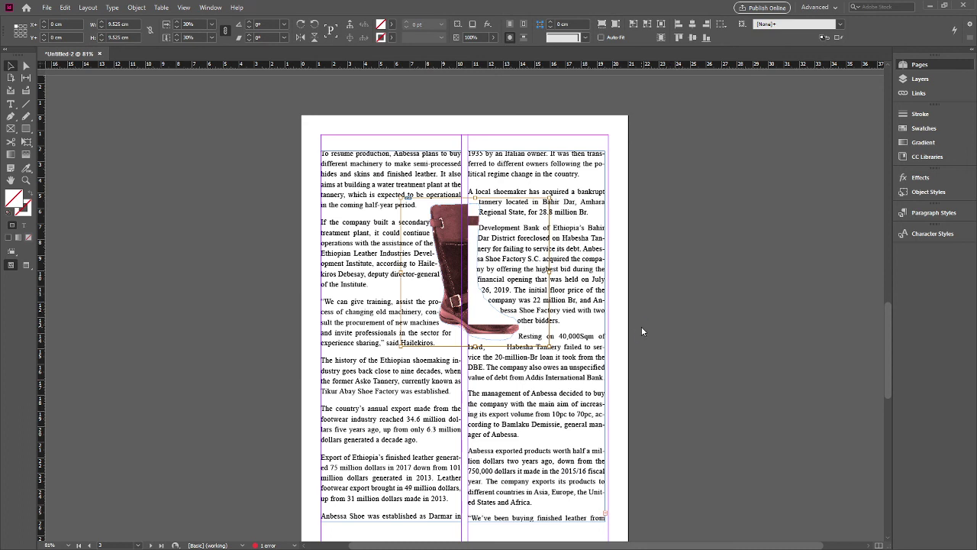
{"action": "left_click", "coordinate": [671, 252]}
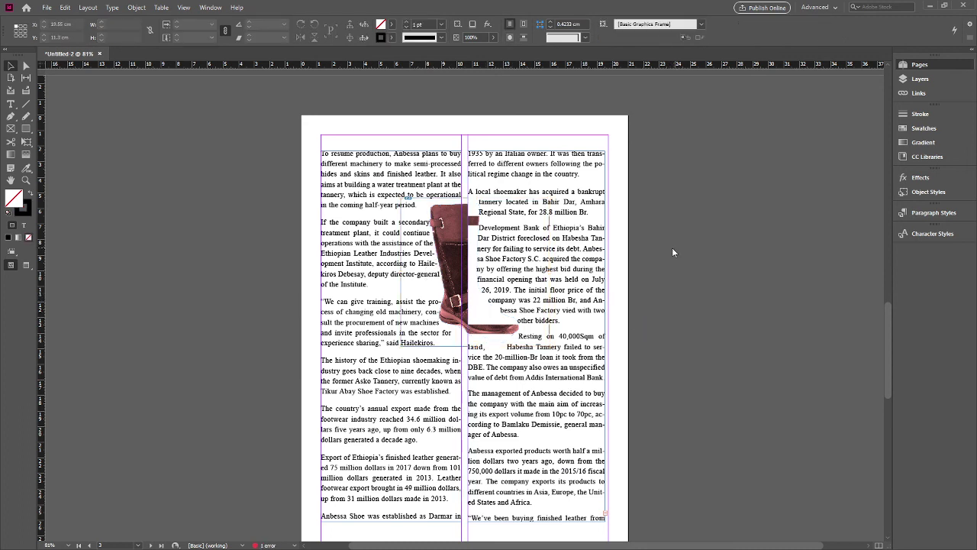
{"action": "left_click", "coordinate": [467, 334]}
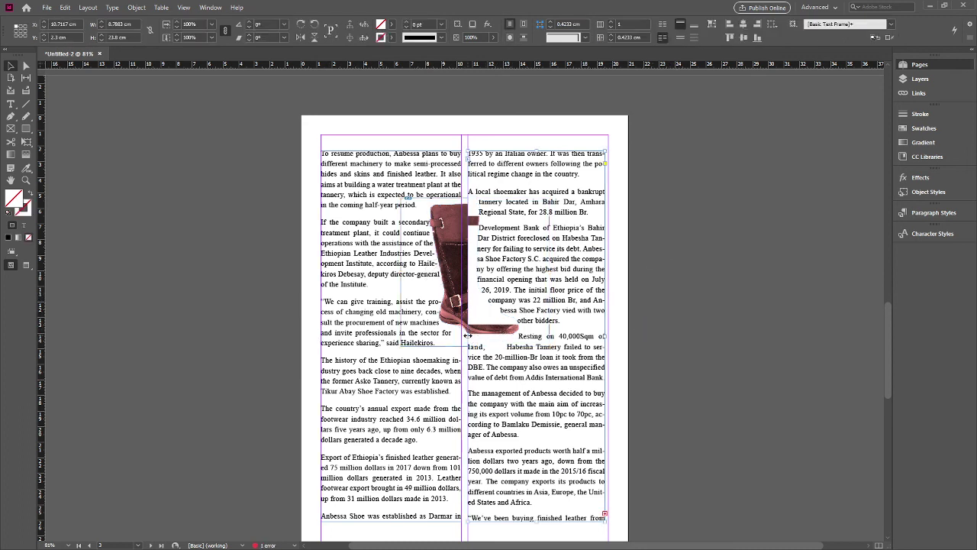
{"action": "left_click_drag", "start_coordinate": [468, 334], "coordinate": [488, 336]}
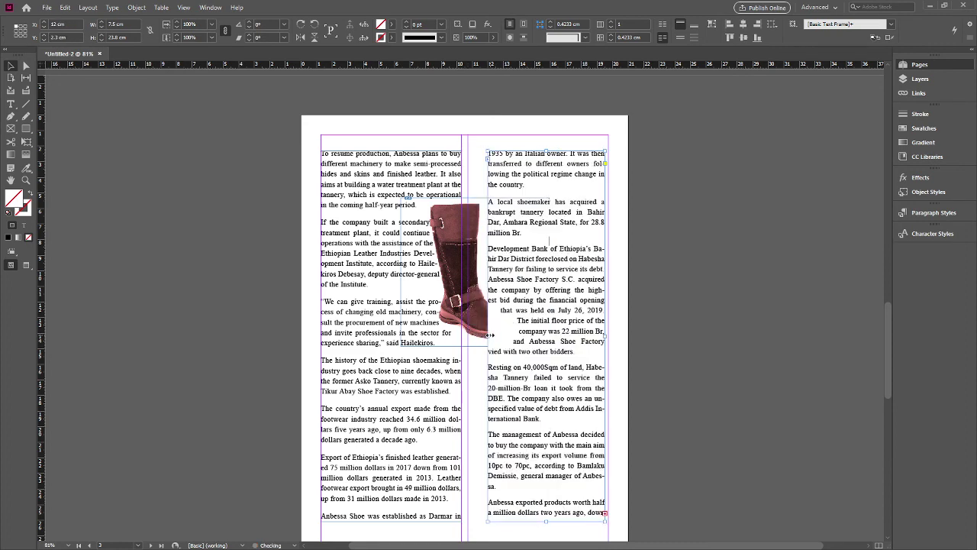
{"action": "left_click_drag", "start_coordinate": [489, 334], "coordinate": [498, 336]}
- Set the boot at the top-left margin with the left-column text moved below it
{"action": "left_click", "coordinate": [429, 302]}
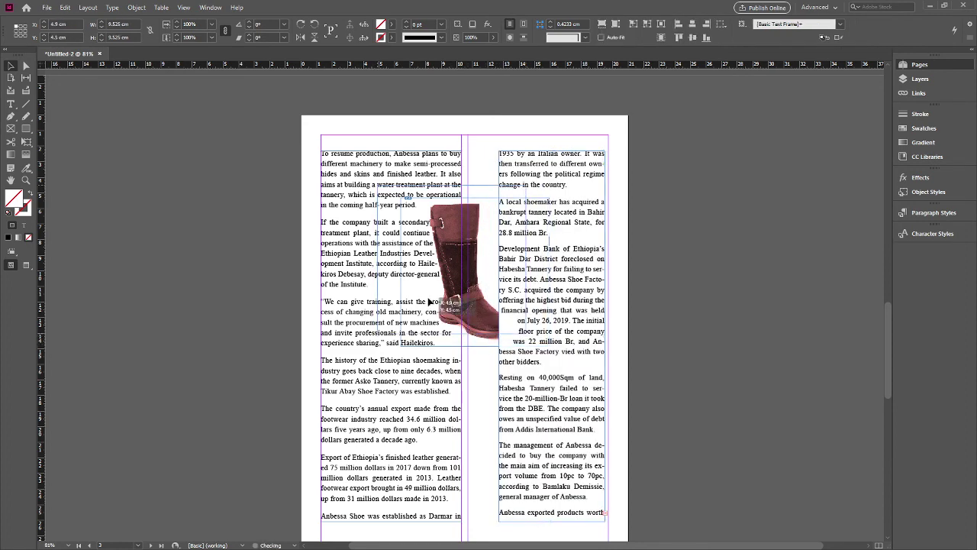
{"action": "left_click_drag", "start_coordinate": [429, 302], "coordinate": [463, 235]}
{"action": "left_click", "coordinate": [303, 288]}
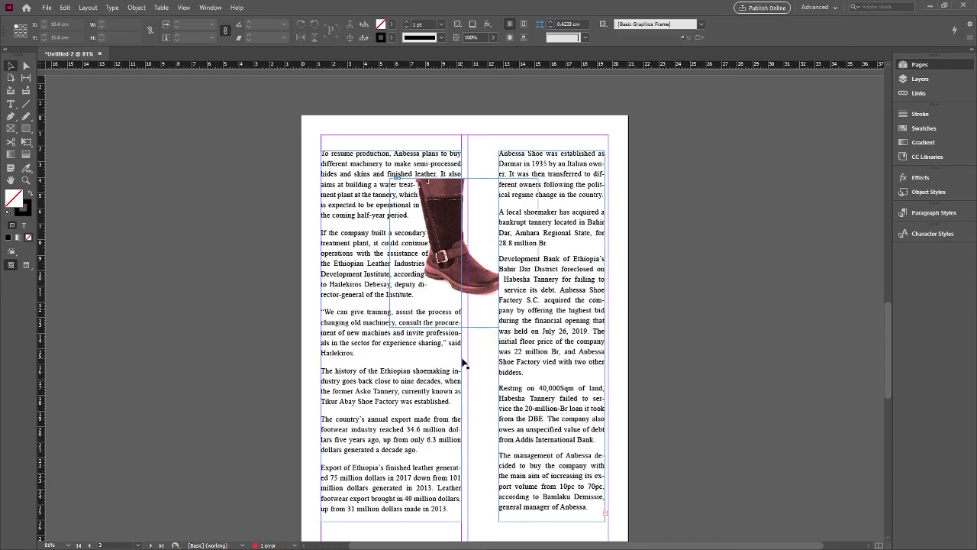
{"action": "left_click_drag", "start_coordinate": [540, 360], "coordinate": [507, 363]}
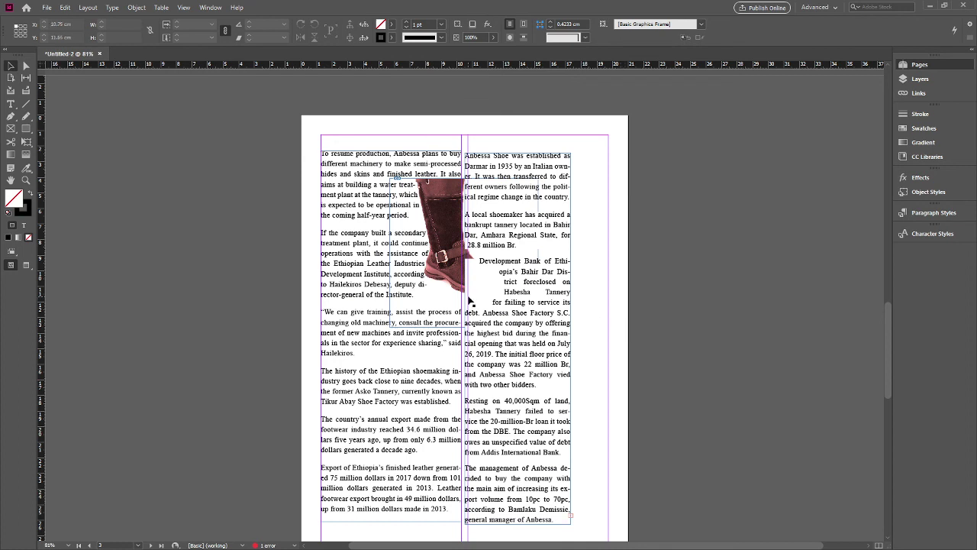
{"action": "mouse_move", "coordinate": [458, 237]}
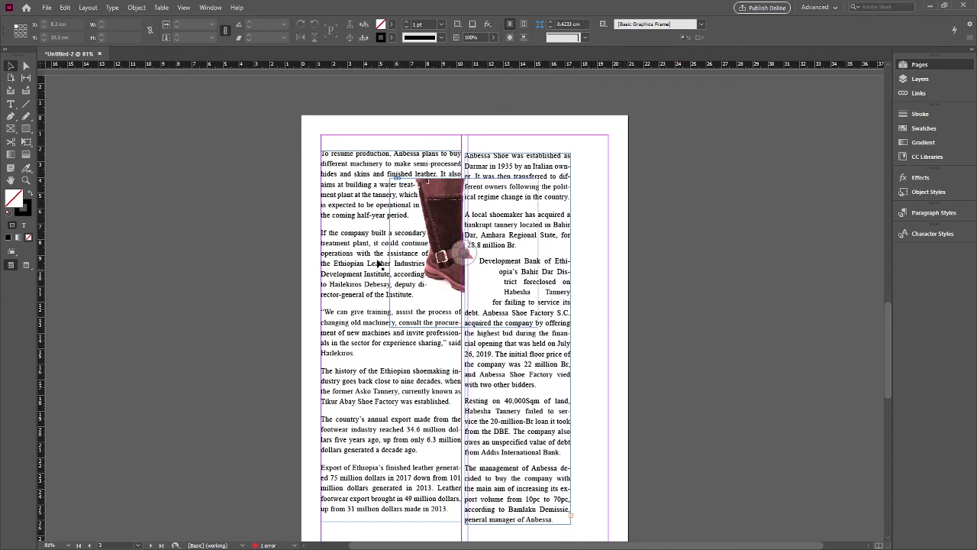
{"action": "left_click_drag", "start_coordinate": [330, 221], "coordinate": [354, 367]}
{"action": "left_click", "coordinate": [434, 221]}
{"action": "left_click_drag", "start_coordinate": [434, 221], "coordinate": [412, 221]}
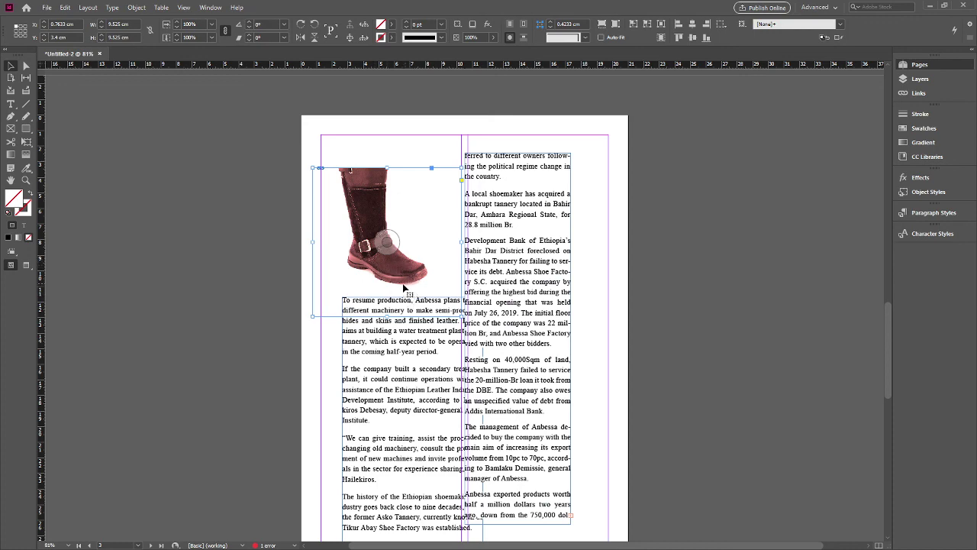
- Remove the left text frame and widen the remaining article frame across the right column
{"action": "scroll", "coordinate": [413, 294], "scroll_direction": "down", "scroll_amount": 3}
{"action": "left_click", "coordinate": [402, 424]}
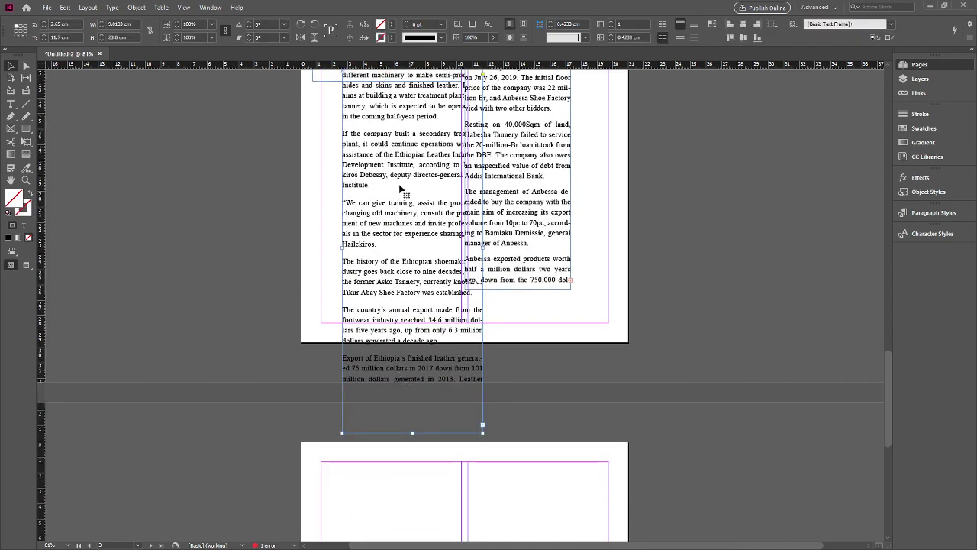
{"action": "scroll", "coordinate": [398, 366], "scroll_direction": "up", "scroll_amount": 3}
{"action": "left_click_drag", "start_coordinate": [408, 291], "coordinate": [397, 320]}
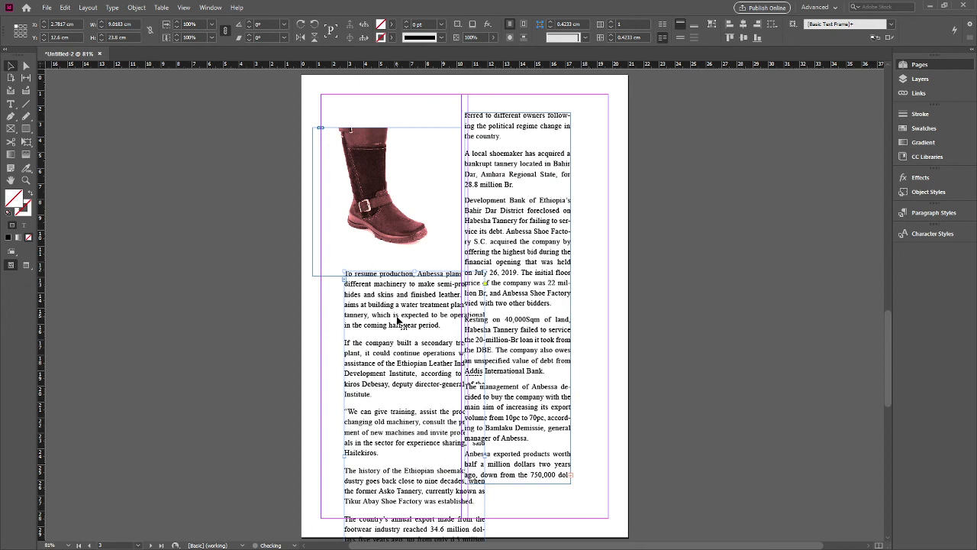
{"action": "key", "text": "Delete"}
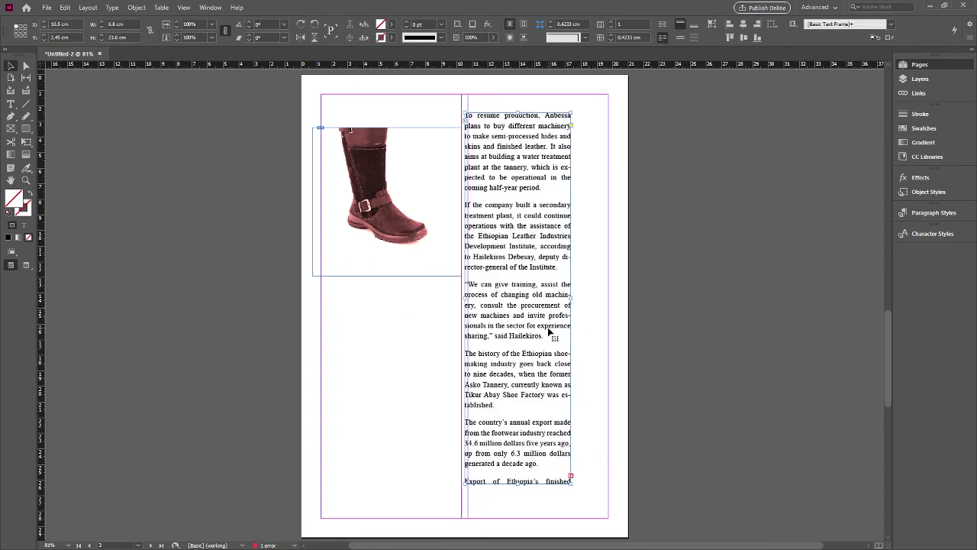
{"action": "left_click_drag", "start_coordinate": [548, 330], "coordinate": [587, 324]}
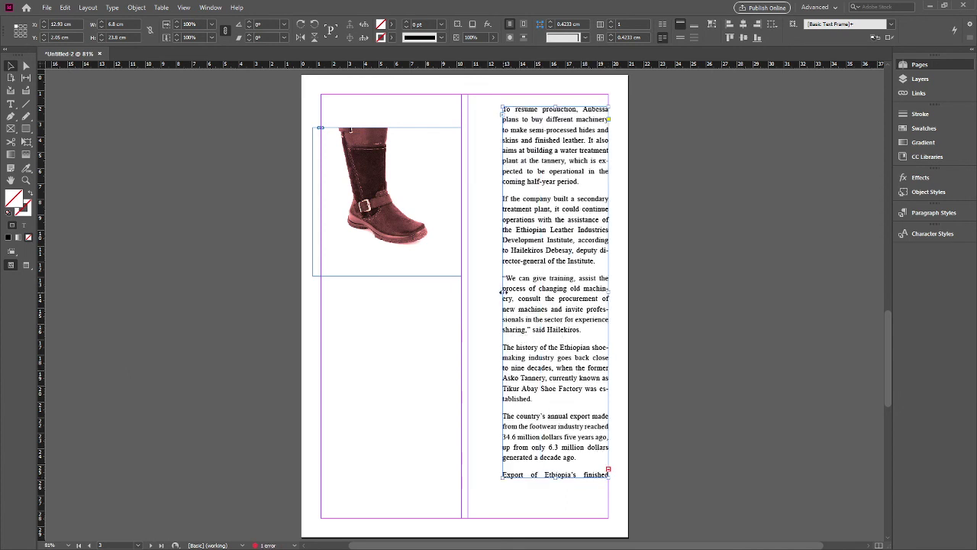
{"action": "left_click_drag", "start_coordinate": [501, 291], "coordinate": [465, 291]}
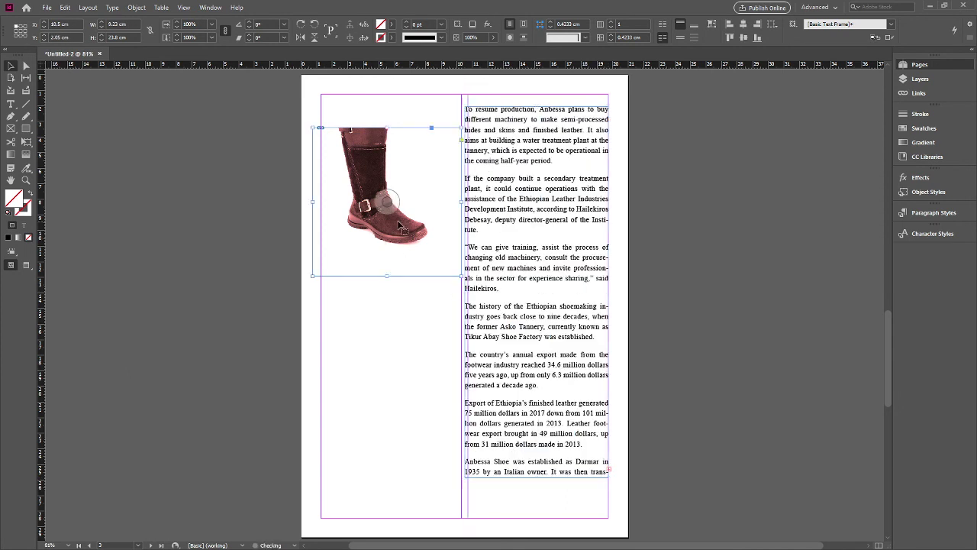
- Enlarge the boot frame downward and fill it proportionally with the image
{"action": "left_click_drag", "start_coordinate": [400, 228], "coordinate": [405, 285]}
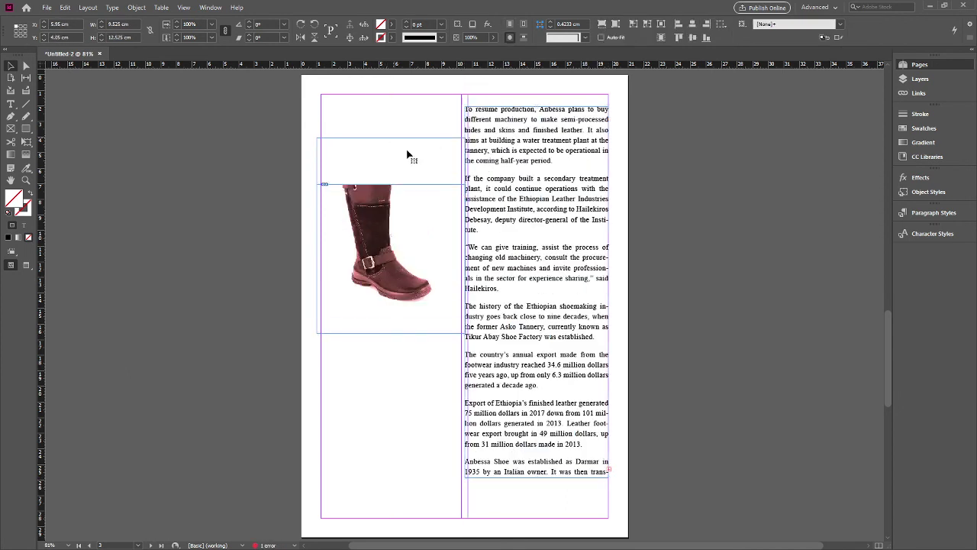
{"action": "mouse_move", "coordinate": [407, 321]}
{"action": "left_mouse_down"}
{"action": "mouse_move", "coordinate": [417, 346]}
{"action": "mouse_move", "coordinate": [400, 397]}
{"action": "left_mouse_up"}
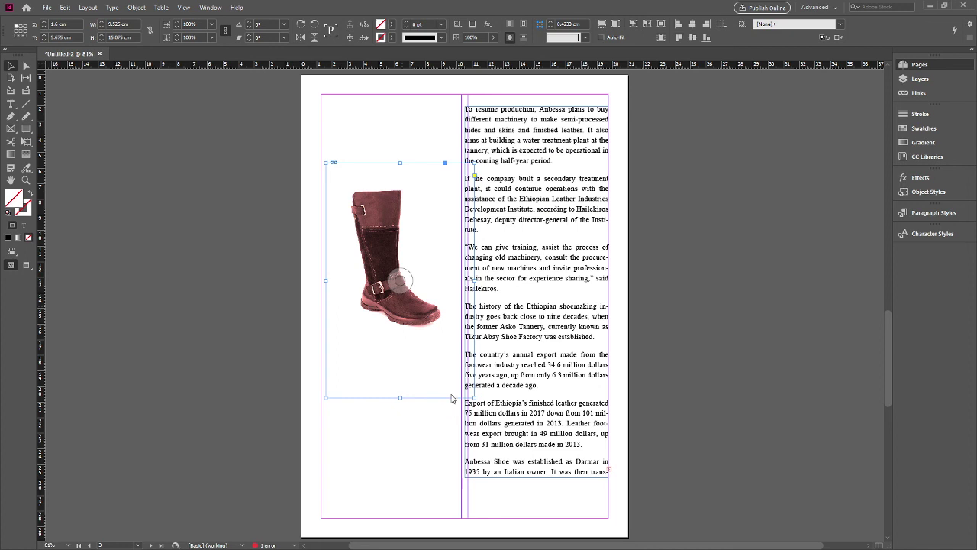
{"action": "key", "text": "ctrl+alt+shift+c"}
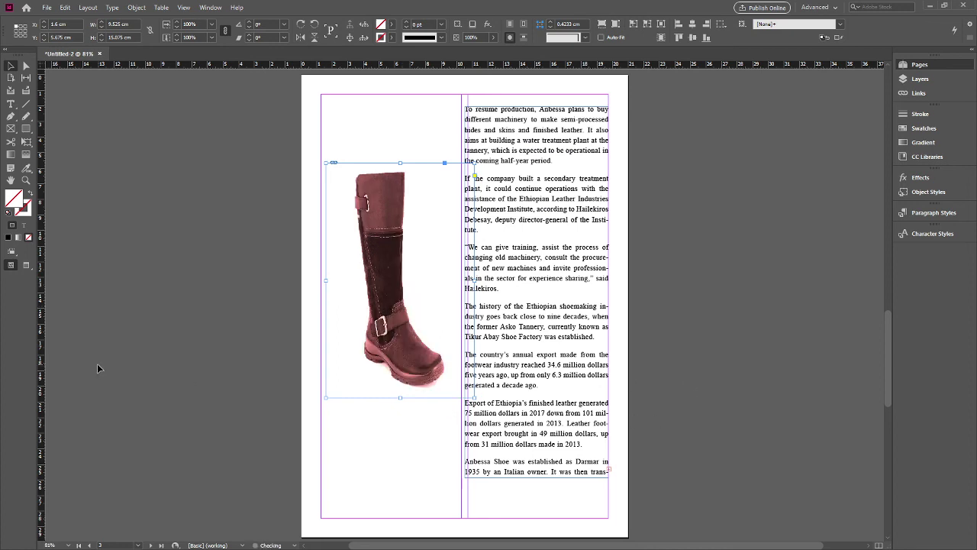
{"action": "left_click", "coordinate": [93, 365]}
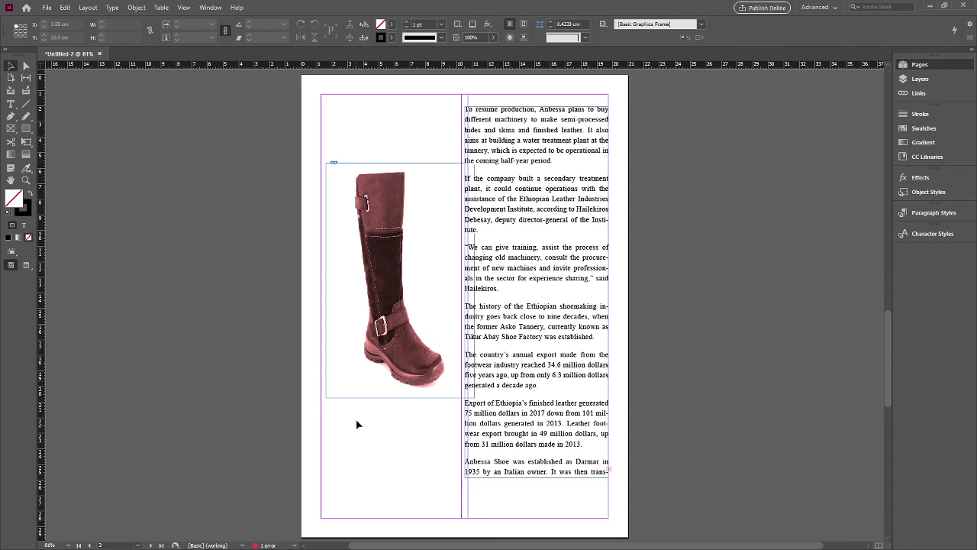
- Draw a thin frame below the boot, try typing in it, and clear the stray characters
{"action": "left_click", "coordinate": [26, 128]}
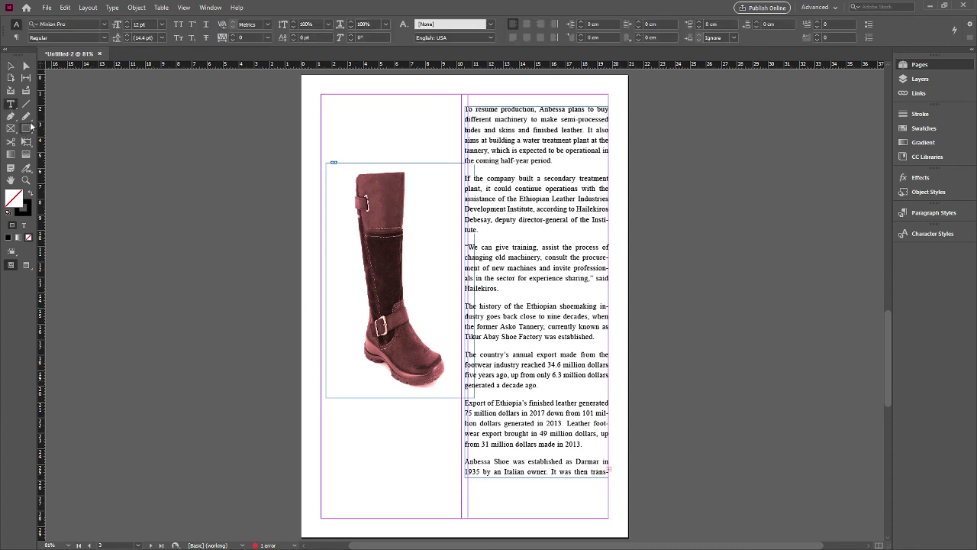
{"action": "left_click_drag", "start_coordinate": [330, 407], "coordinate": [448, 419]}
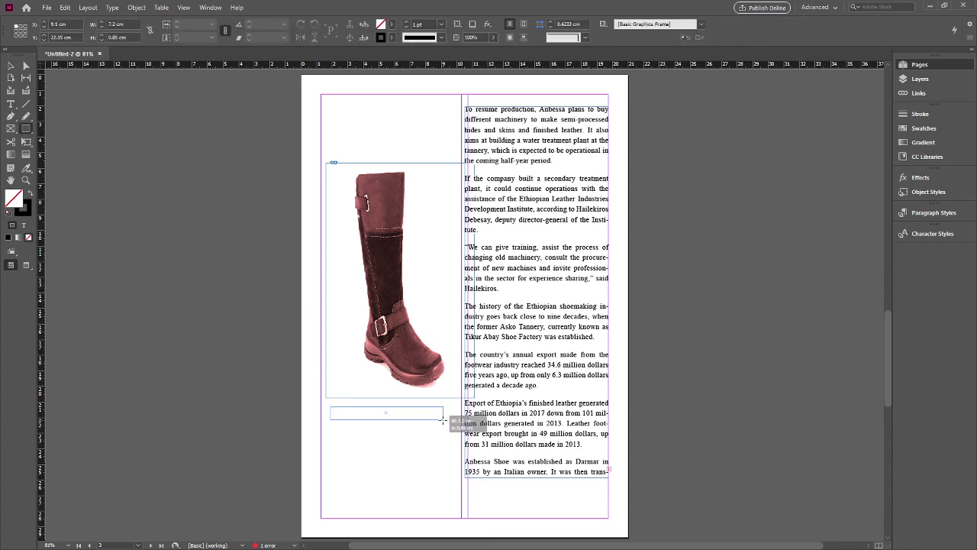
{"action": "left_click", "coordinate": [158, 377], "text": "ctrl"}
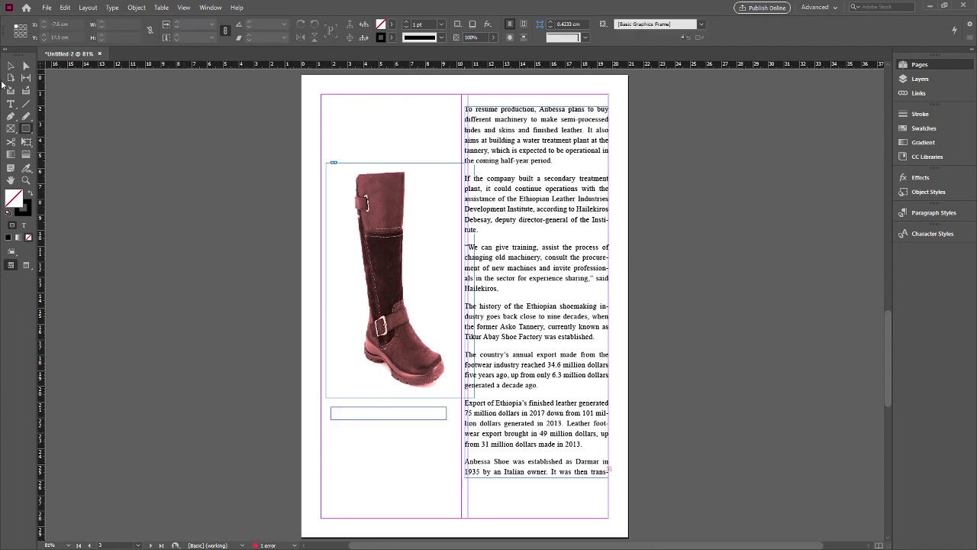
{"action": "left_click", "coordinate": [10, 103]}
{"action": "left_click", "coordinate": [372, 419]}
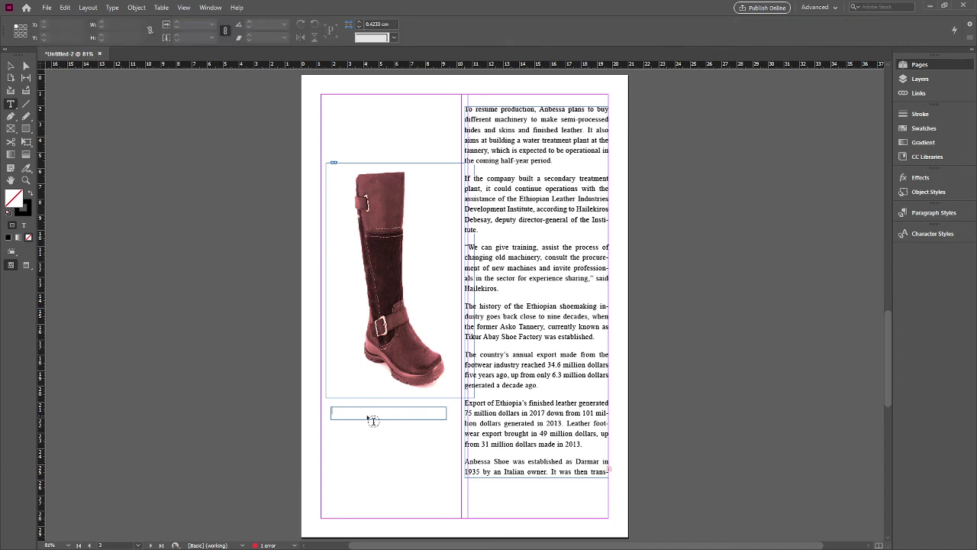
{"action": "type", "text": "gfdgh"}
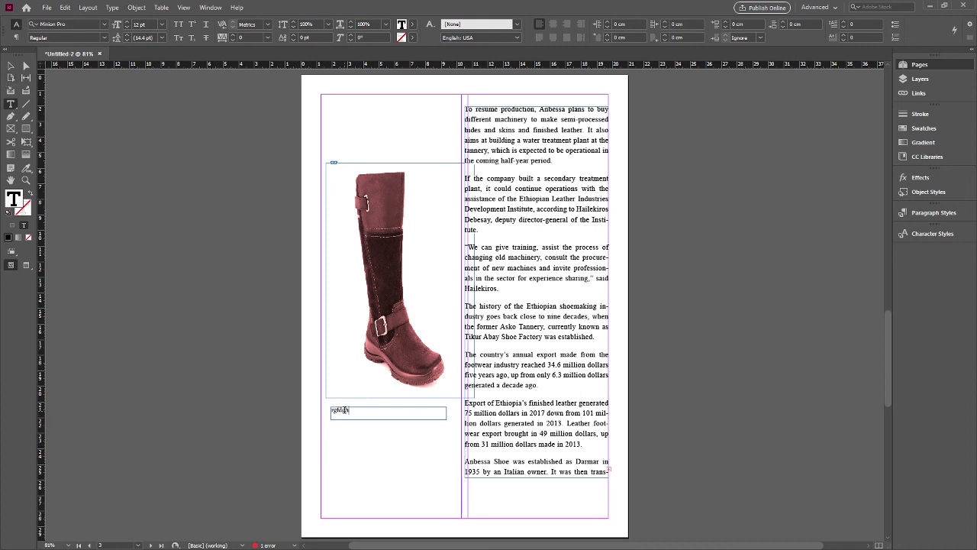
{"action": "key", "text": "BackSpace"}
{"action": "key", "text": "BackSpace"}
{"action": "key", "text": "BackSpace"}
{"action": "key", "text": "BackSpace"}
{"action": "key", "text": "BackSpace"}
{"action": "key", "text": "BackSpace"}
{"action": "left_click", "coordinate": [10, 66]}
{"action": "left_click", "coordinate": [149, 282]}
{"action": "left_click", "coordinate": [11, 104]}
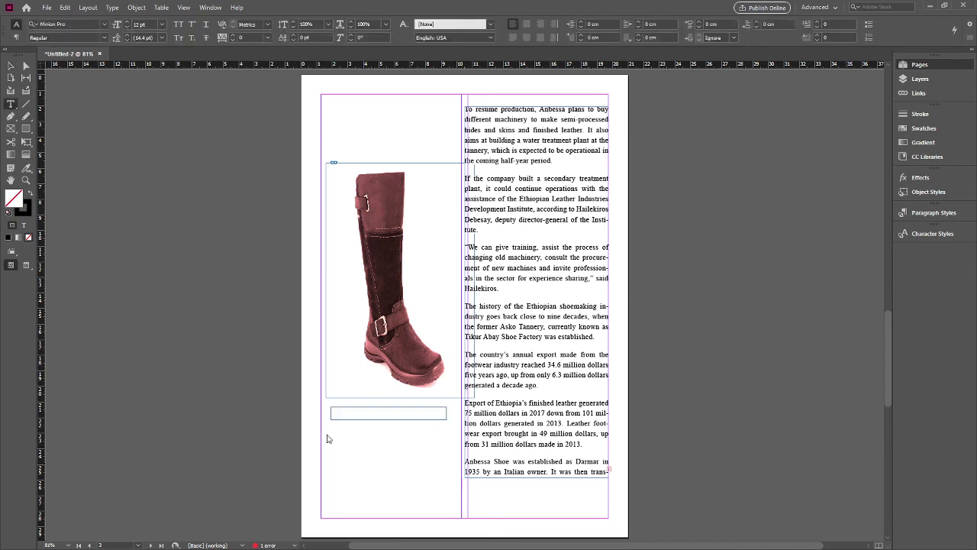
- Add the 'photography.xyz' caption just under the boot and switch to Preview mode
{"action": "left_click_drag", "start_coordinate": [331, 426], "coordinate": [452, 439]}
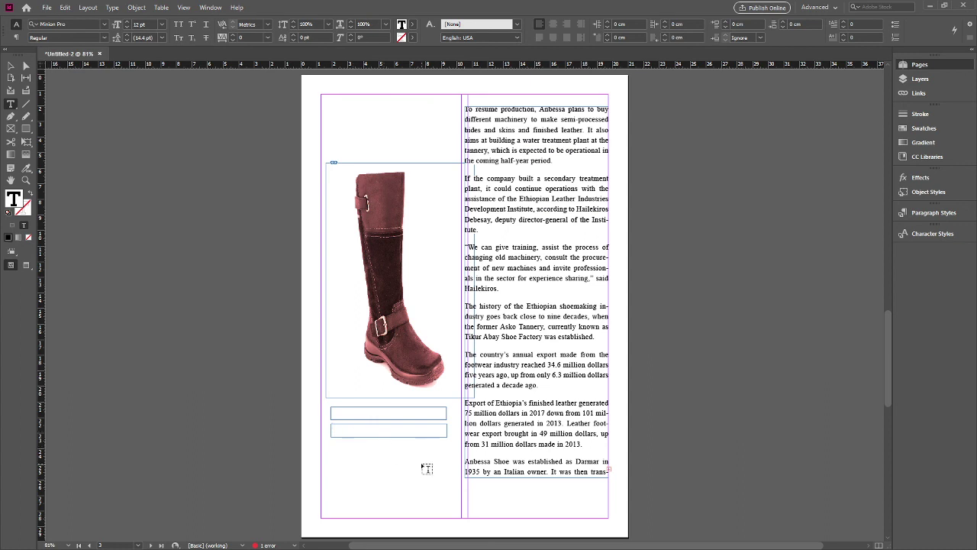
{"action": "type", "text": "photogrpahy xy"}
{"action": "type", "text": "z"}
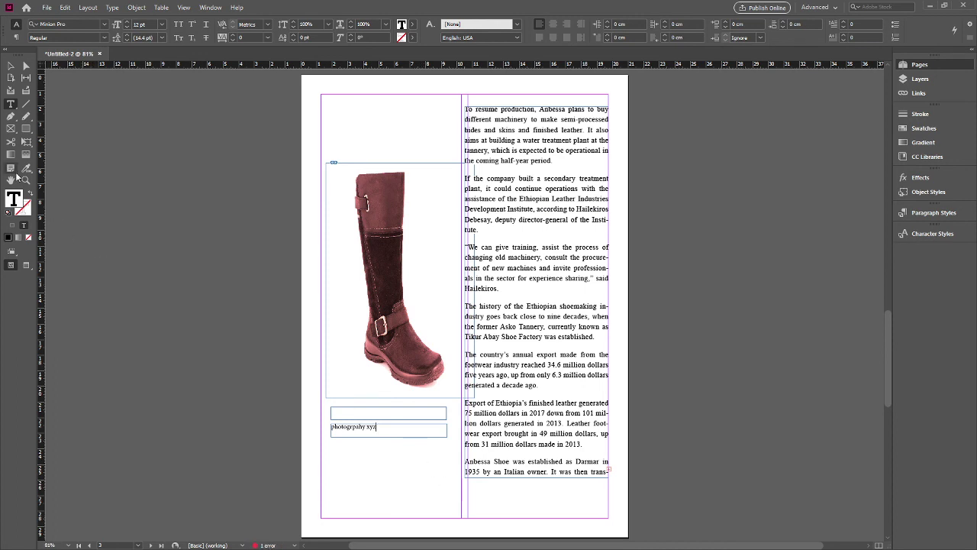
{"action": "left_click", "coordinate": [9, 67]}
{"action": "left_click_drag", "start_coordinate": [353, 427], "coordinate": [353, 411]}
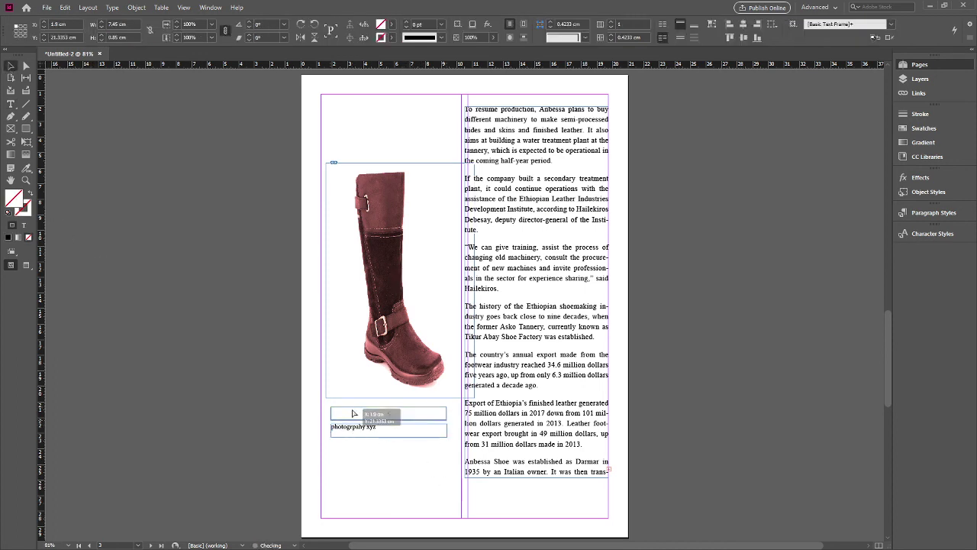
{"action": "left_click", "coordinate": [397, 427]}
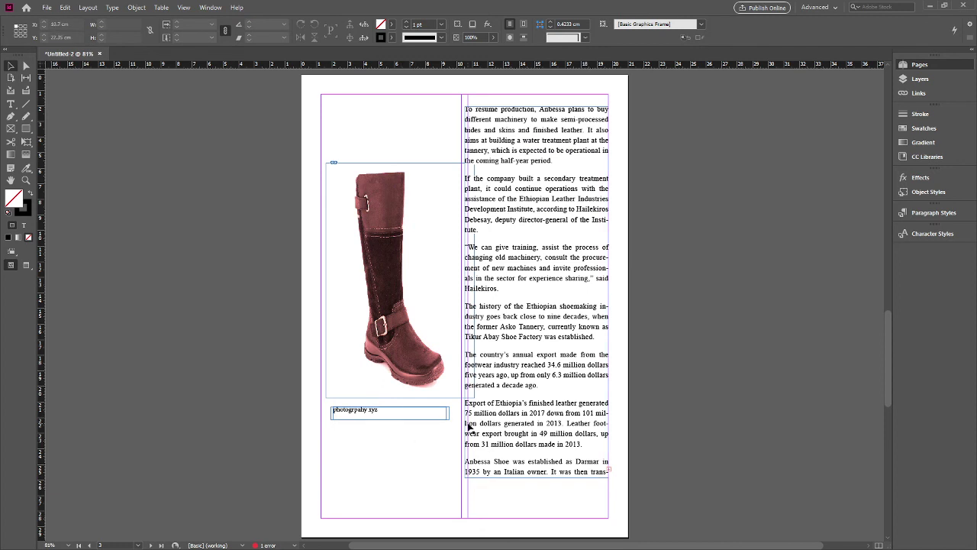
{"action": "left_click", "coordinate": [28, 267]}
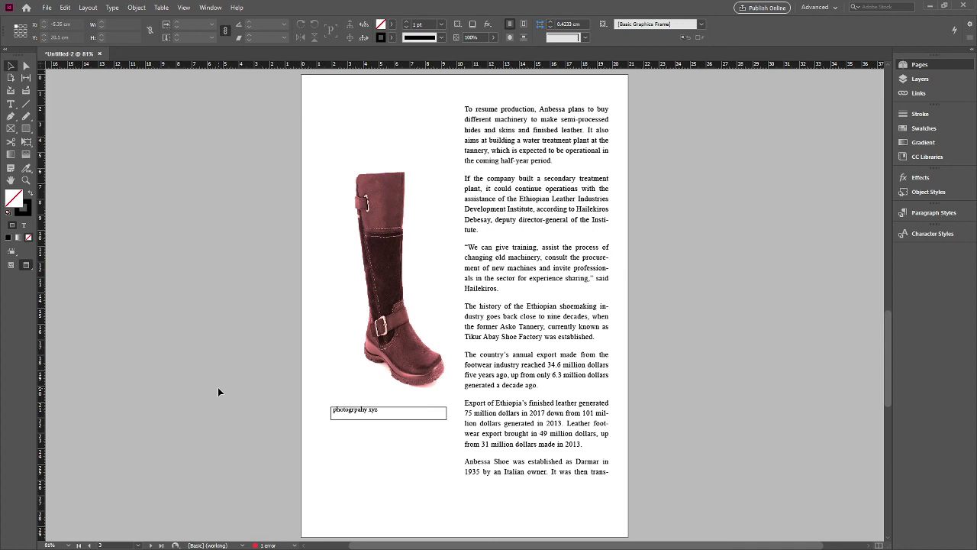
- Review pages 1 and 2, then return to page 2 in Normal mode with guides showing
{"action": "scroll", "coordinate": [365, 360], "scroll_direction": "up", "scroll_amount": 5}
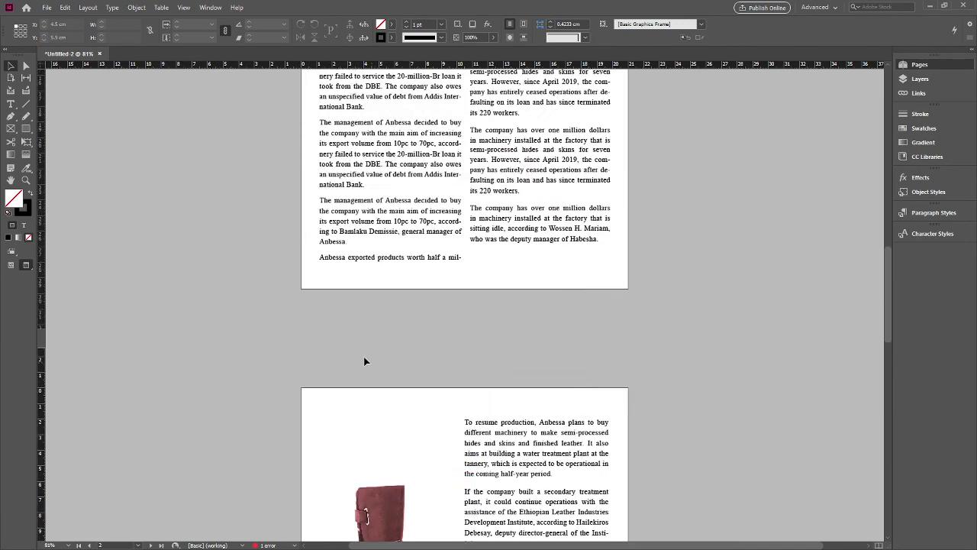
{"action": "scroll", "coordinate": [365, 359], "scroll_direction": "up", "scroll_amount": 5}
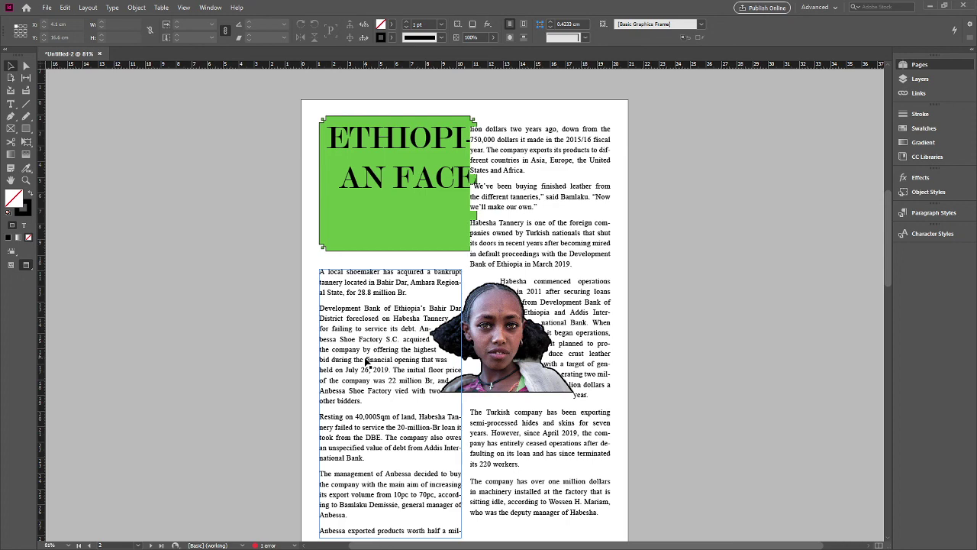
{"action": "scroll", "coordinate": [365, 360], "scroll_direction": "up", "scroll_amount": 4}
{"action": "scroll", "coordinate": [363, 356], "scroll_direction": "up", "scroll_amount": 6}
{"action": "scroll", "coordinate": [321, 374], "scroll_direction": "up", "scroll_amount": 1}
{"action": "scroll", "coordinate": [265, 403], "scroll_direction": "down", "scroll_amount": 2}
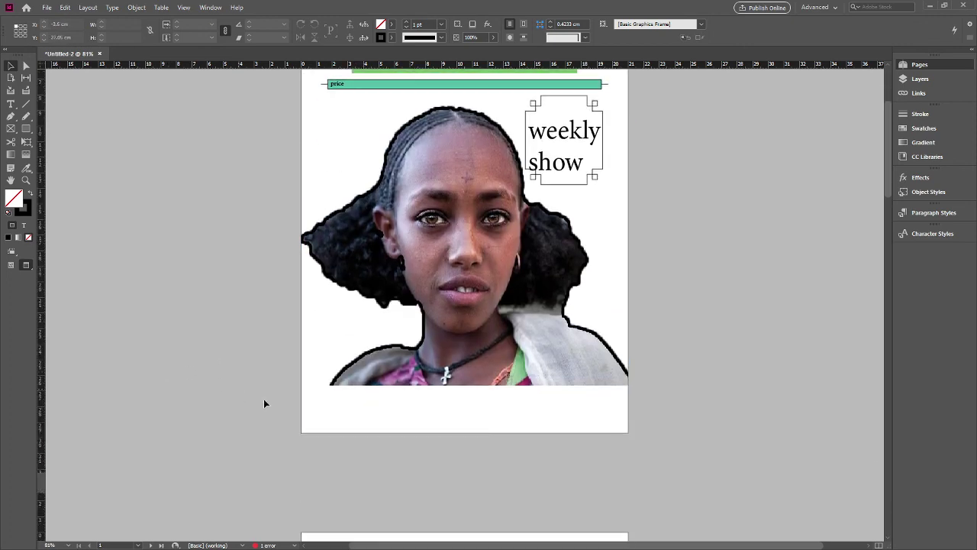
{"action": "scroll", "coordinate": [265, 403], "scroll_direction": "up", "scroll_amount": 3}
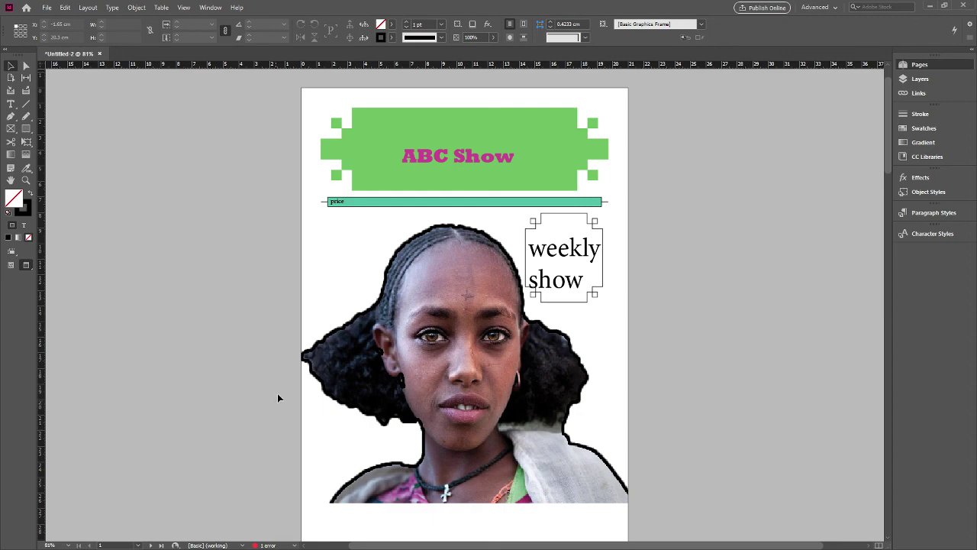
{"action": "scroll", "coordinate": [282, 390], "scroll_direction": "down", "scroll_amount": 6}
{"action": "scroll", "coordinate": [294, 375], "scroll_direction": "down", "scroll_amount": 7}
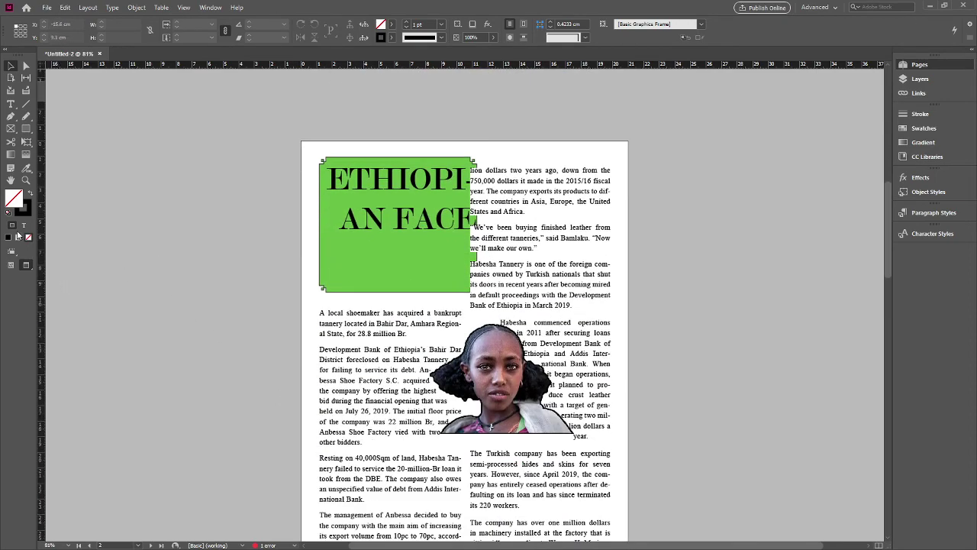
{"action": "left_click", "coordinate": [10, 265]}
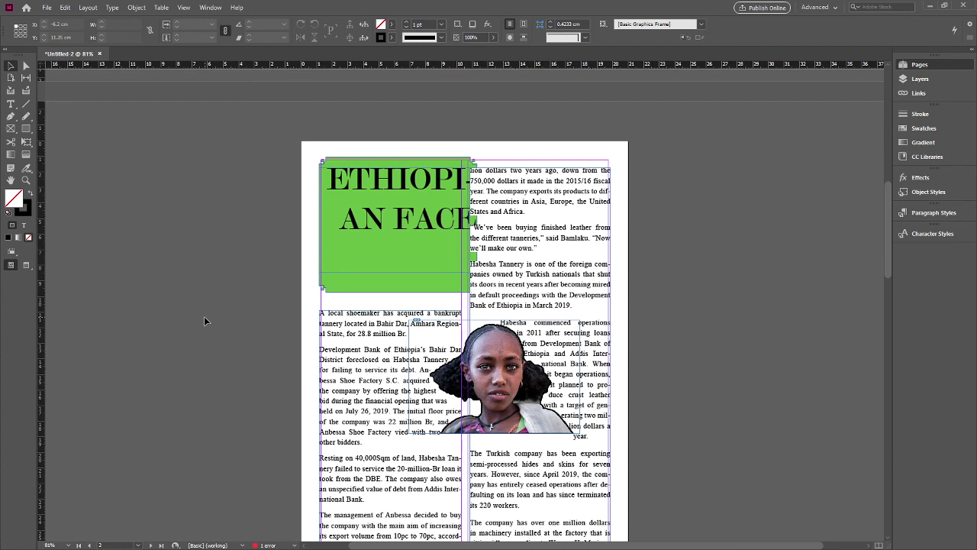
- Draw a dashed horizontal rule across the top of page 2
{"action": "left_click", "coordinate": [26, 104]}
{"action": "mouse_move", "coordinate": [321, 152]}
{"action": "left_mouse_down"}
{"action": "mouse_move", "coordinate": [621, 160]}
{"action": "mouse_move", "coordinate": [610, 155]}
{"action": "left_mouse_up"}
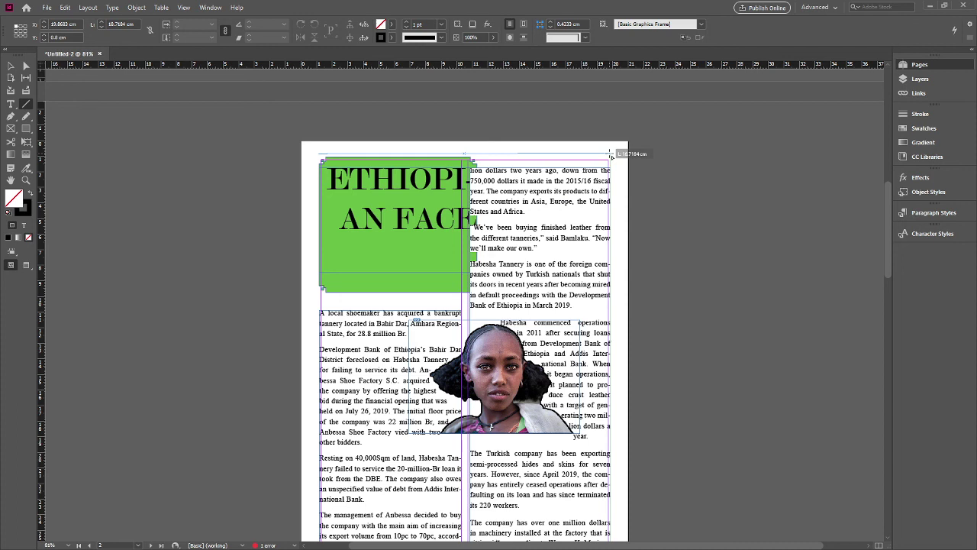
{"action": "left_click_drag", "start_coordinate": [611, 156], "coordinate": [611, 154]}
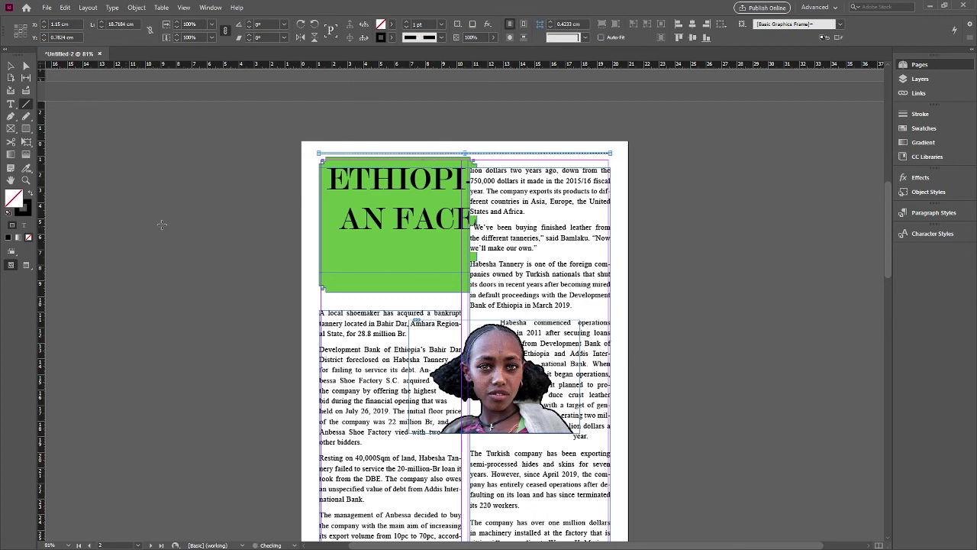
{"action": "scroll", "coordinate": [46, 138], "scroll_direction": "down", "scroll_amount": 1}
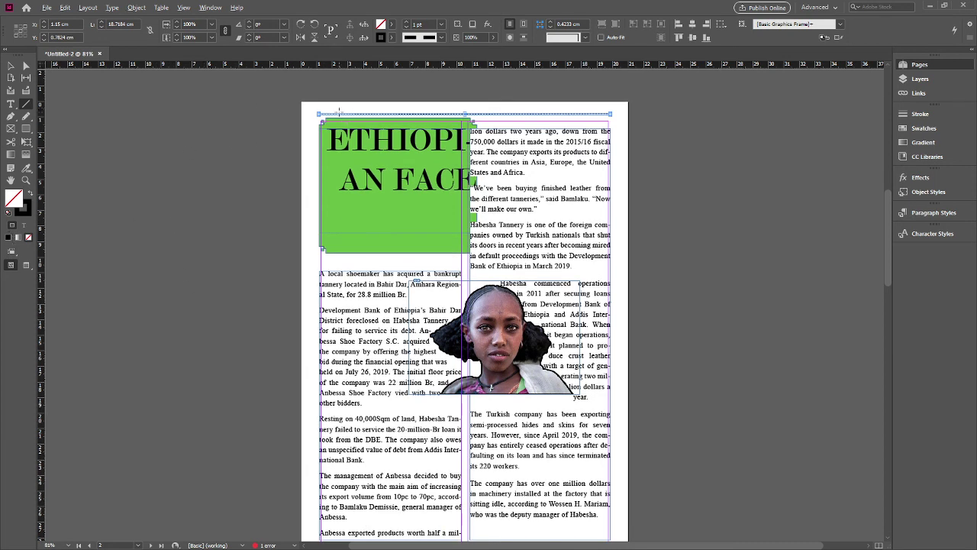
- Alt-drag a copy of the rule down and align it under the bottom of the text
{"action": "key", "text": "v"}
{"action": "left_click_drag", "start_coordinate": [353, 114], "coordinate": [345, 520]}
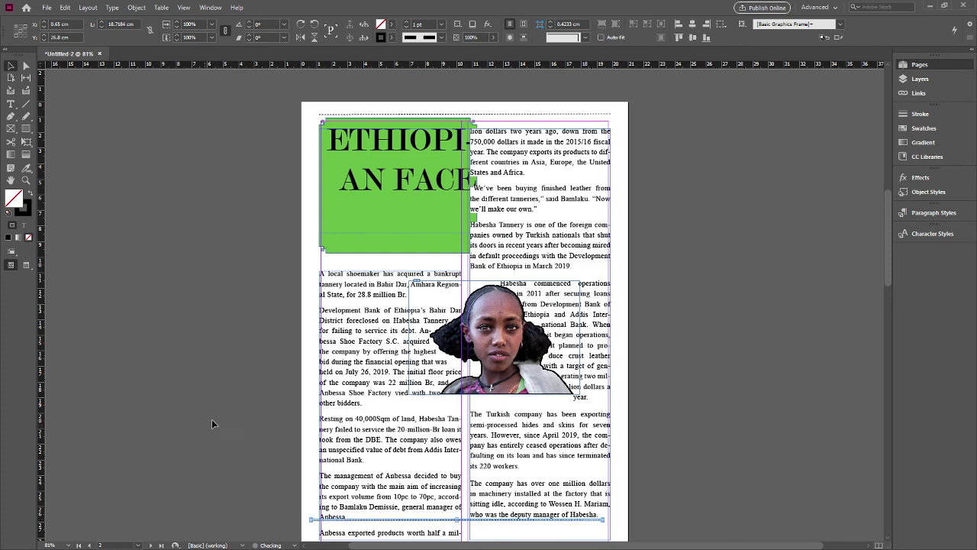
{"action": "scroll", "coordinate": [222, 404], "scroll_direction": "down", "scroll_amount": 5}
{"action": "mouse_move", "coordinate": [390, 326]}
{"action": "left_mouse_down"}
{"action": "mouse_move", "coordinate": [380, 347]}
{"action": "mouse_move", "coordinate": [396, 359]}
{"action": "left_mouse_up"}
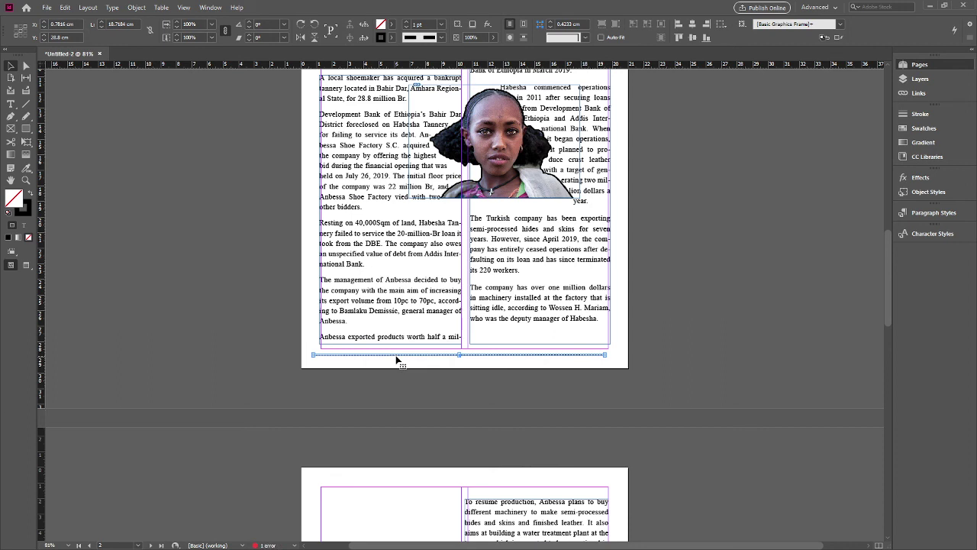
{"action": "left_click_drag", "start_coordinate": [428, 356], "coordinate": [455, 353]}
{"action": "left_click", "coordinate": [389, 329]}
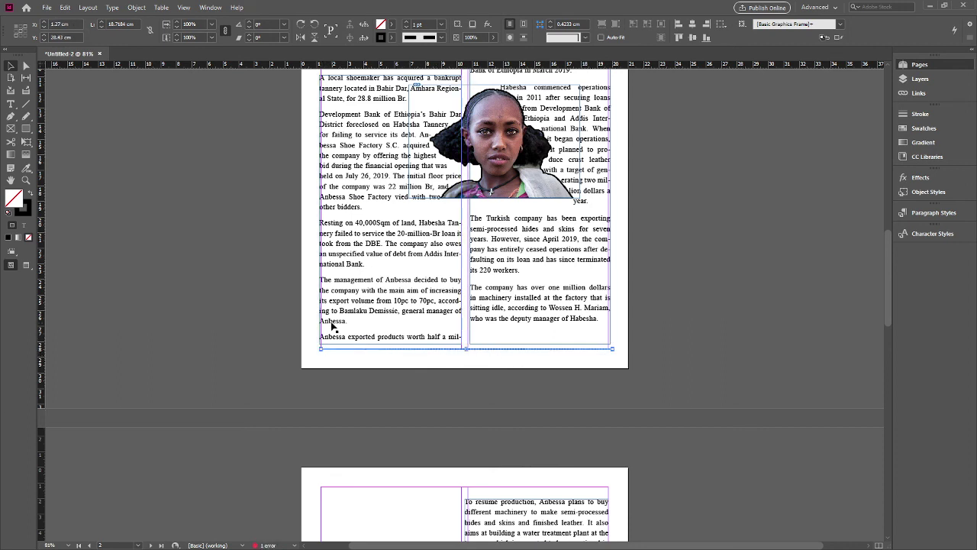
{"action": "left_click", "coordinate": [174, 333]}
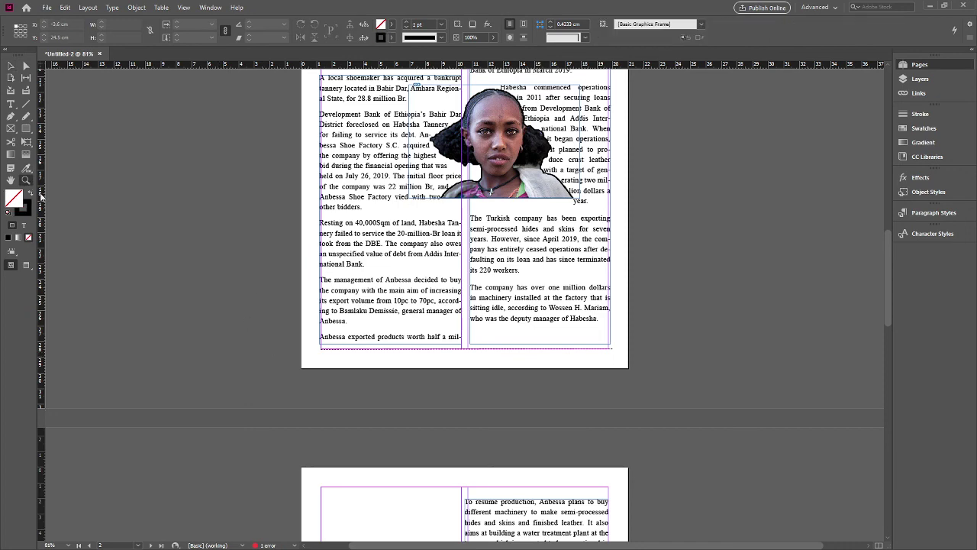
- Draw a small rectangle frame just below the dashed bottom rule
{"action": "scroll", "coordinate": [229, 286], "scroll_direction": "up", "scroll_amount": 5}
{"action": "scroll", "coordinate": [229, 286], "scroll_direction": "up", "scroll_amount": 5}
{"action": "scroll", "coordinate": [241, 290], "scroll_direction": "down", "scroll_amount": 3}
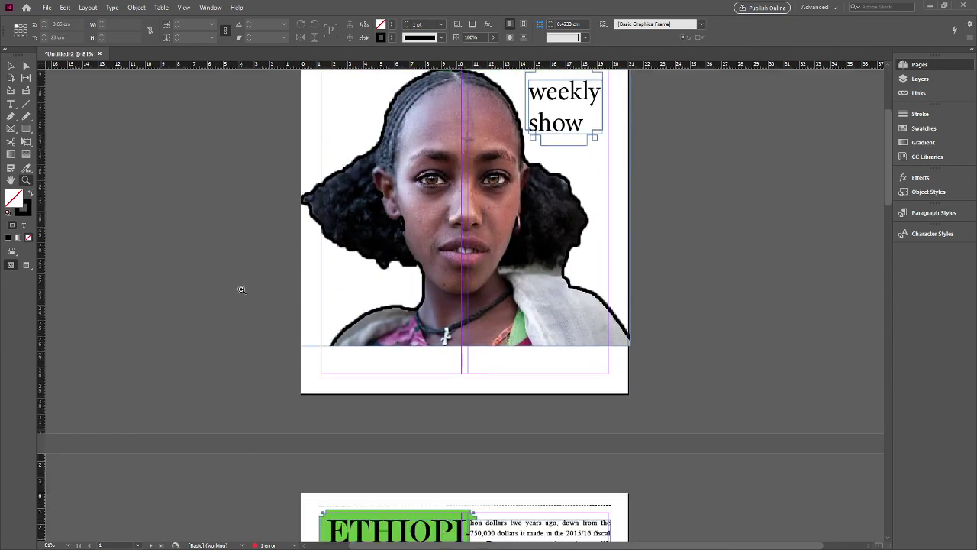
{"action": "scroll", "coordinate": [241, 290], "scroll_direction": "down", "scroll_amount": 3}
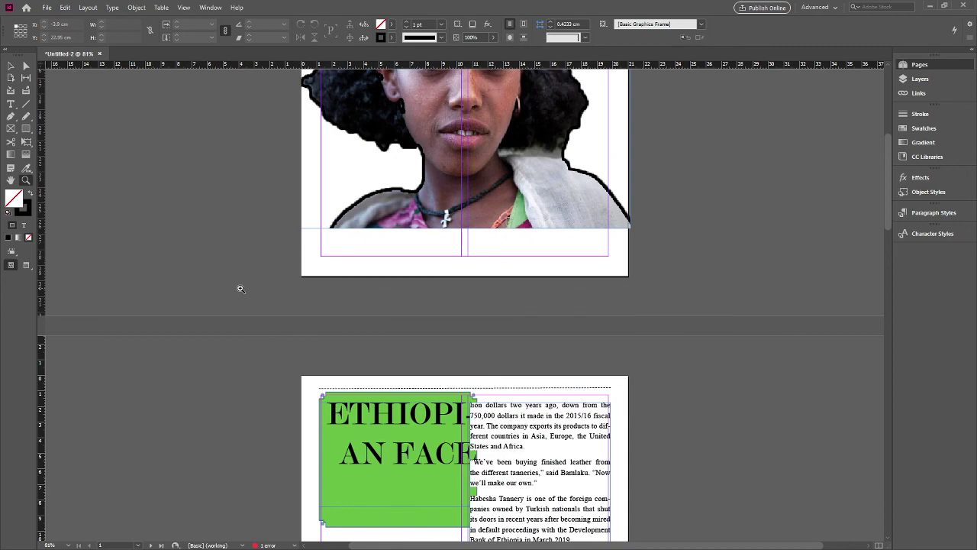
{"action": "scroll", "coordinate": [240, 289], "scroll_direction": "down", "scroll_amount": 4}
{"action": "scroll", "coordinate": [243, 288], "scroll_direction": "down", "scroll_amount": 6}
{"action": "scroll", "coordinate": [248, 290], "scroll_direction": "down", "scroll_amount": 4}
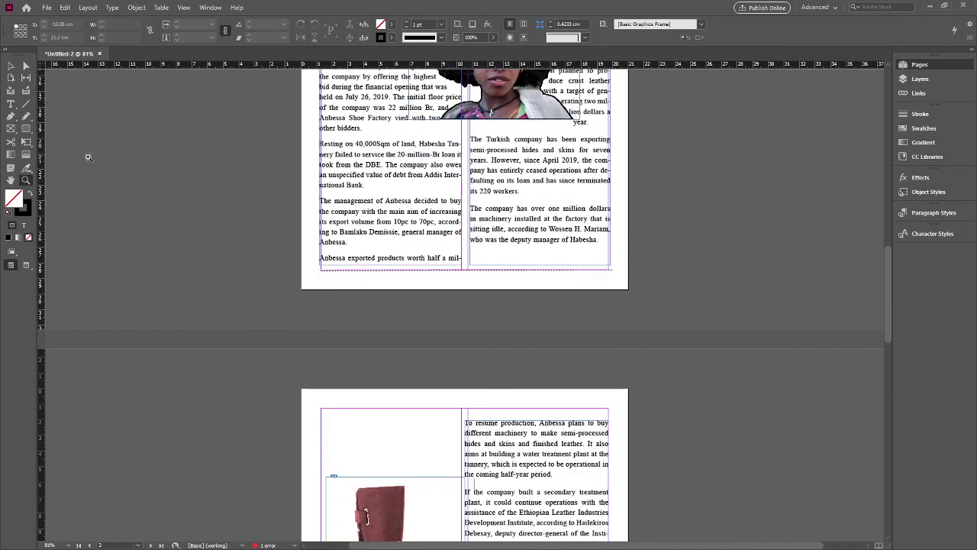
{"action": "left_click", "coordinate": [26, 128]}
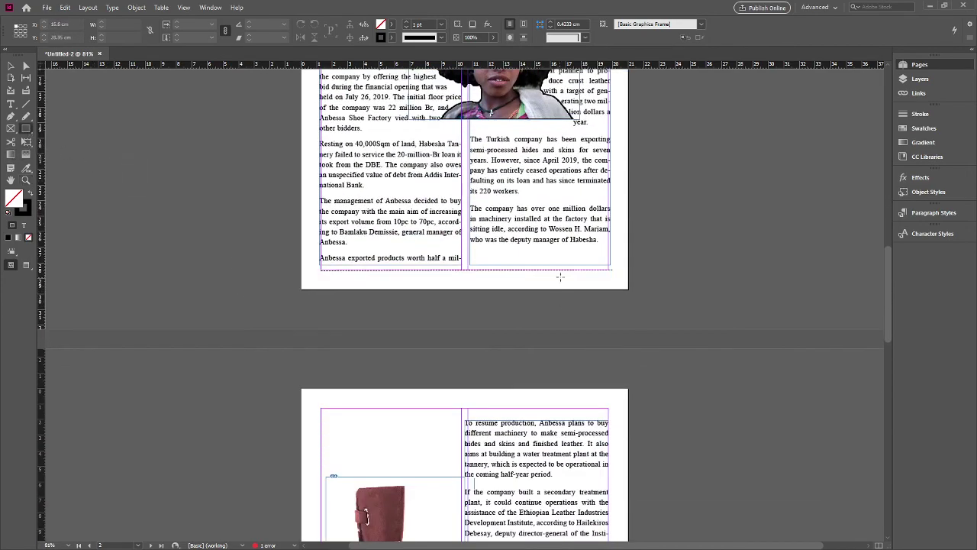
{"action": "left_click_drag", "start_coordinate": [560, 277], "coordinate": [595, 290]}
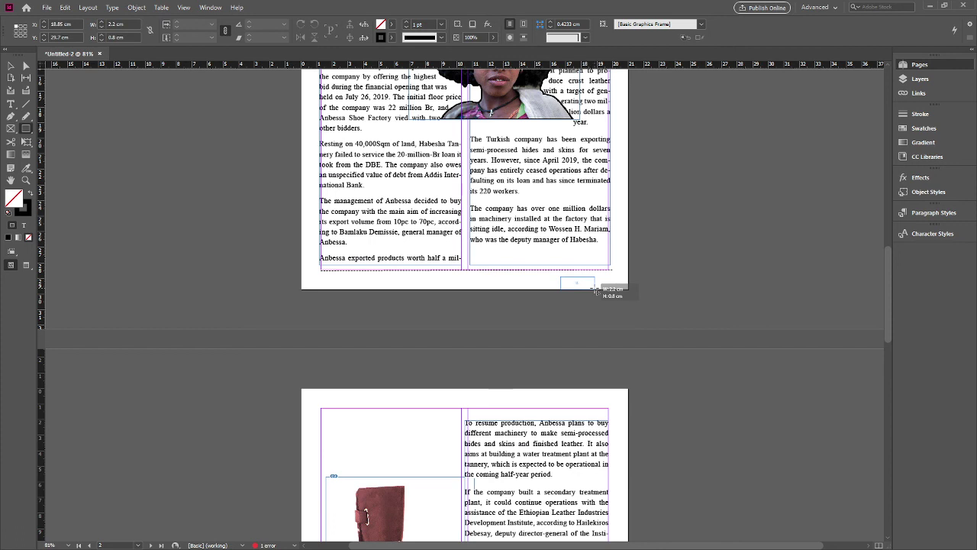
- Move the box up against the rule, make it narrower, and give it a drop shadow
{"action": "left_click", "coordinate": [26, 181]}
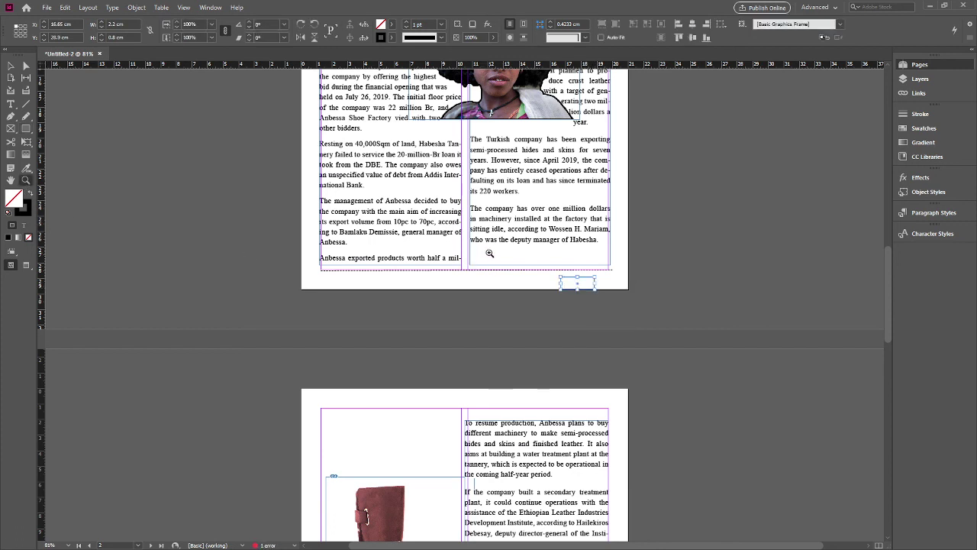
{"action": "left_click_drag", "start_coordinate": [489, 253], "coordinate": [615, 318]}
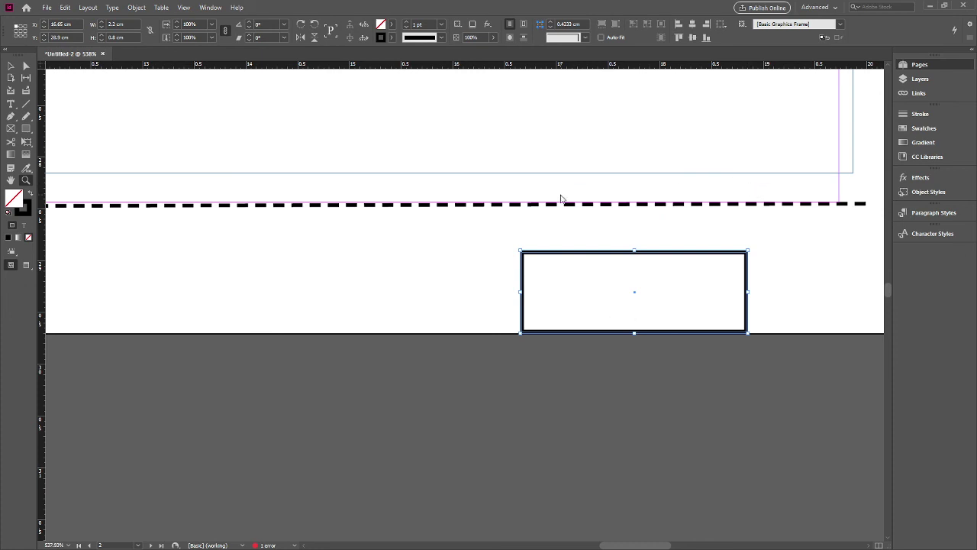
{"action": "left_click", "coordinate": [11, 65]}
{"action": "left_click_drag", "start_coordinate": [579, 261], "coordinate": [548, 226]}
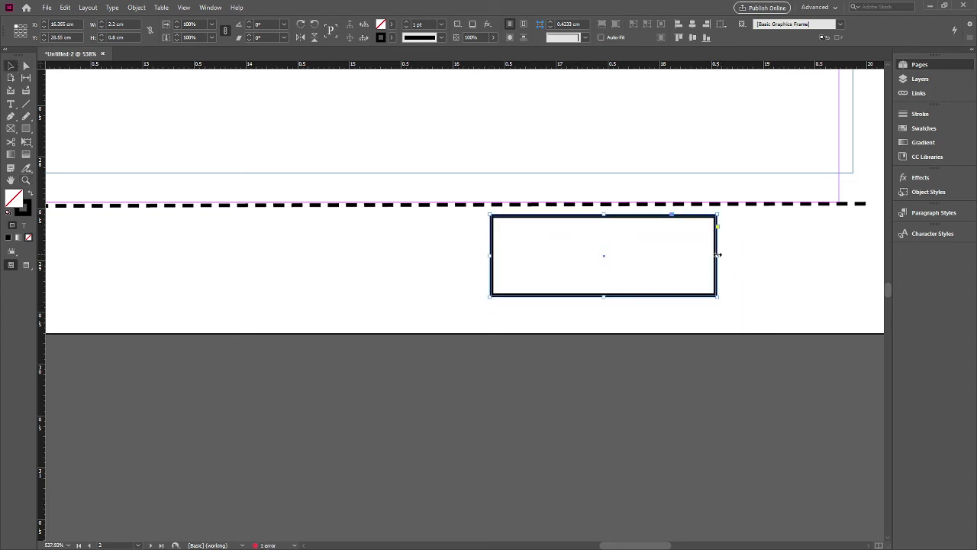
{"action": "left_click_drag", "start_coordinate": [717, 255], "coordinate": [613, 254]}
{"action": "left_click", "coordinate": [397, 277]}
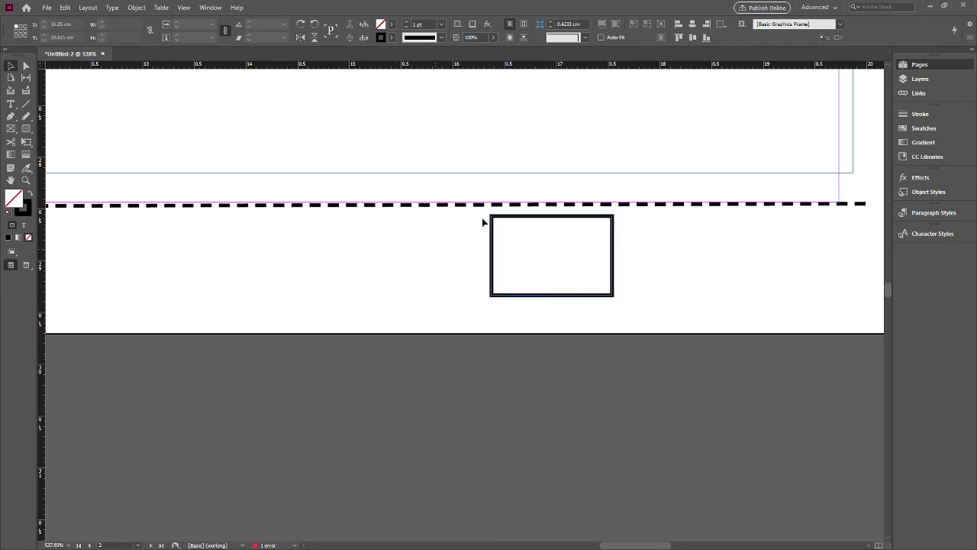
{"action": "left_click", "coordinate": [535, 219]}
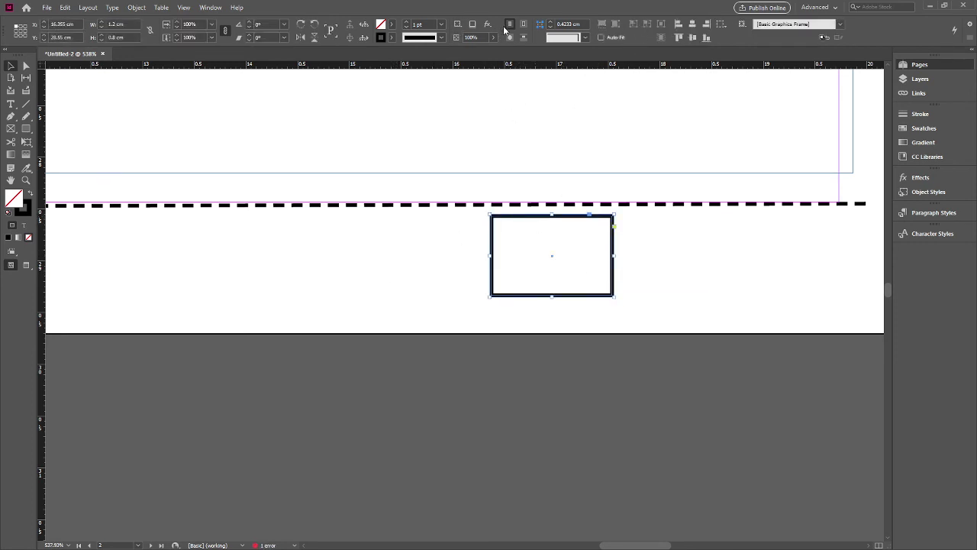
{"action": "left_click", "coordinate": [473, 25]}
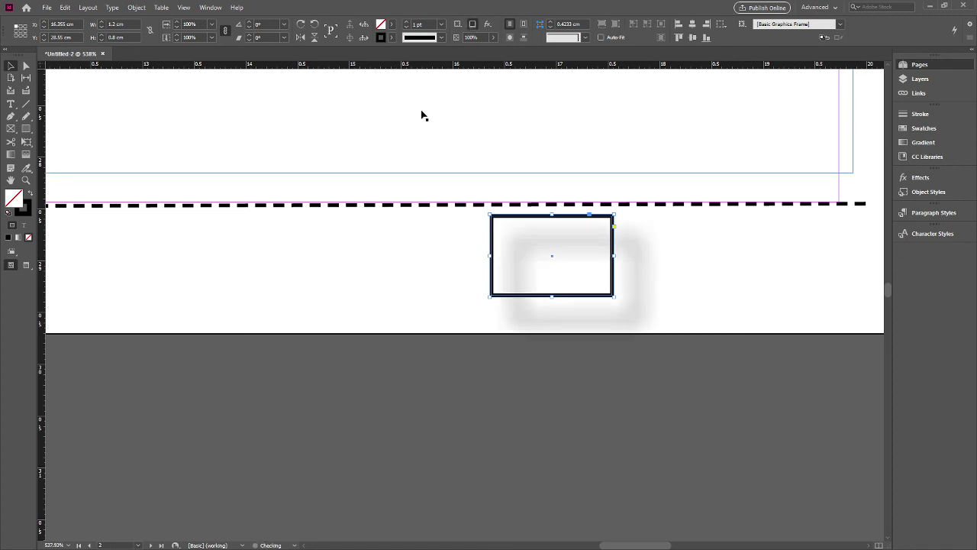
{"action": "left_click", "coordinate": [369, 253]}
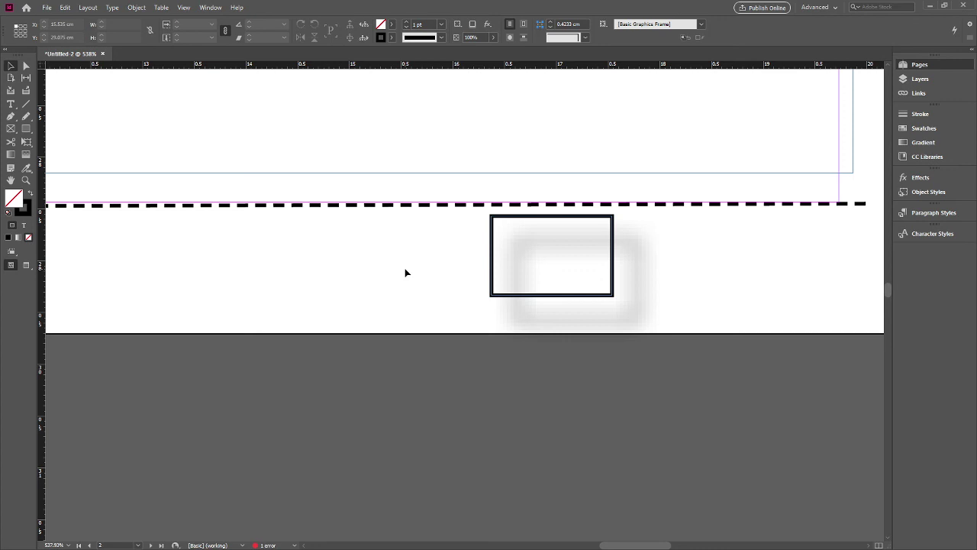
- Create a text frame reading '1', move it into the shadowed box, and preview the page
{"action": "left_click", "coordinate": [11, 104]}
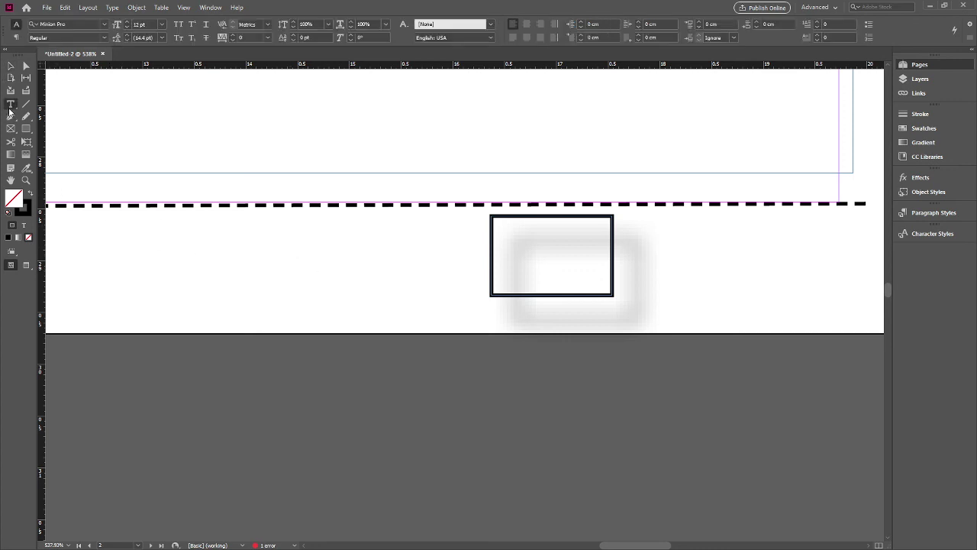
{"action": "left_click_drag", "start_coordinate": [658, 259], "coordinate": [695, 293]}
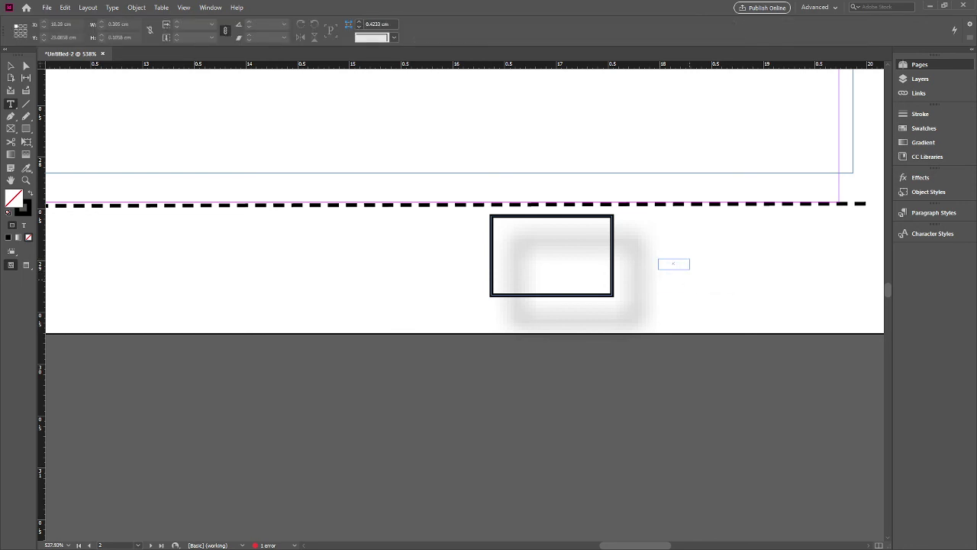
{"action": "type", "text": "1"}
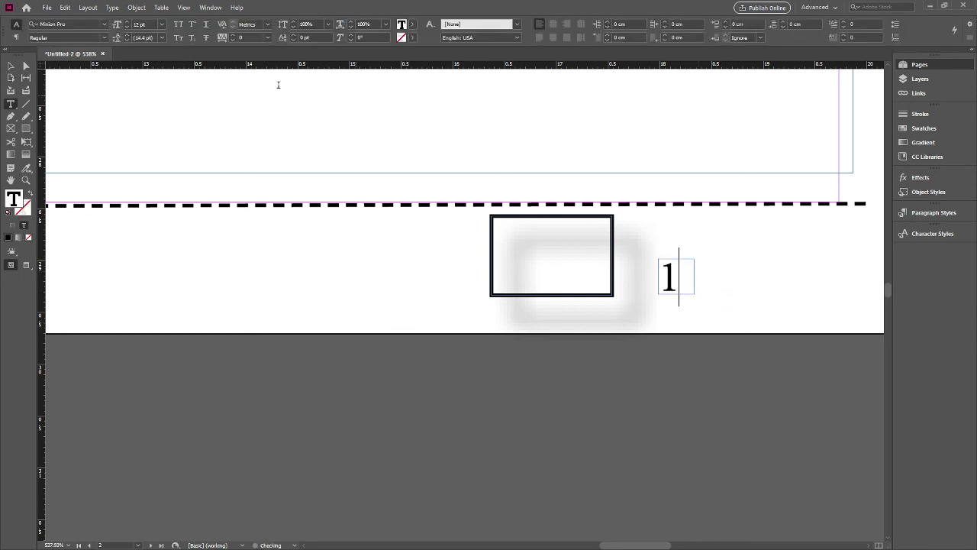
{"action": "left_click", "coordinate": [11, 66]}
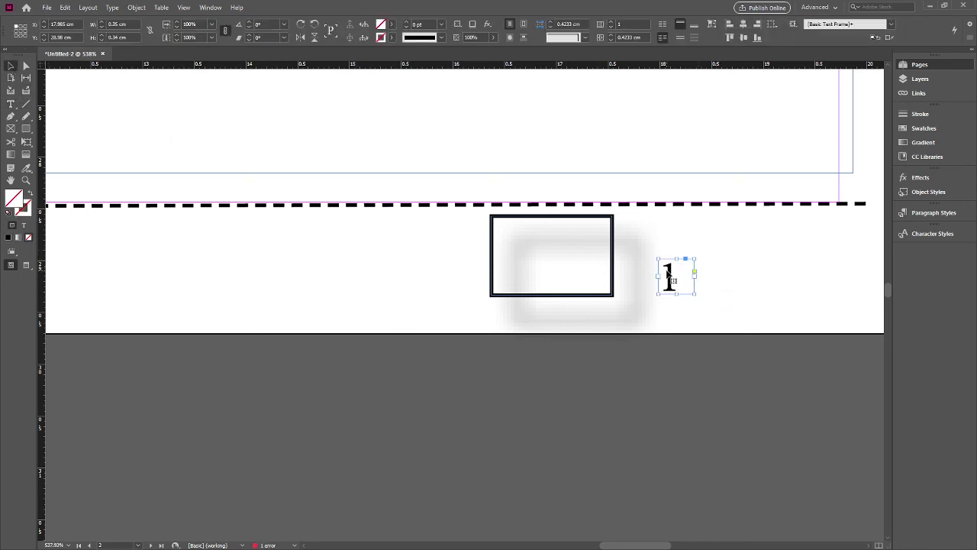
{"action": "mouse_move", "coordinate": [667, 276]}
{"action": "left_mouse_down"}
{"action": "mouse_move", "coordinate": [580, 252]}
{"action": "mouse_move", "coordinate": [534, 253]}
{"action": "left_mouse_up"}
{"action": "left_click", "coordinate": [297, 272]}
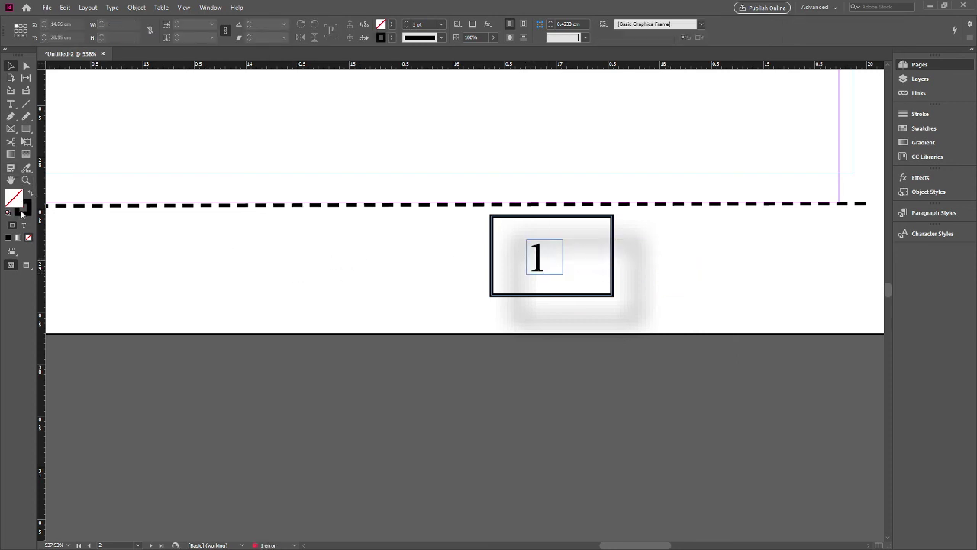
{"action": "left_click", "coordinate": [26, 265]}
{"action": "scroll", "coordinate": [369, 283], "scroll_direction": "up", "scroll_amount": 1}
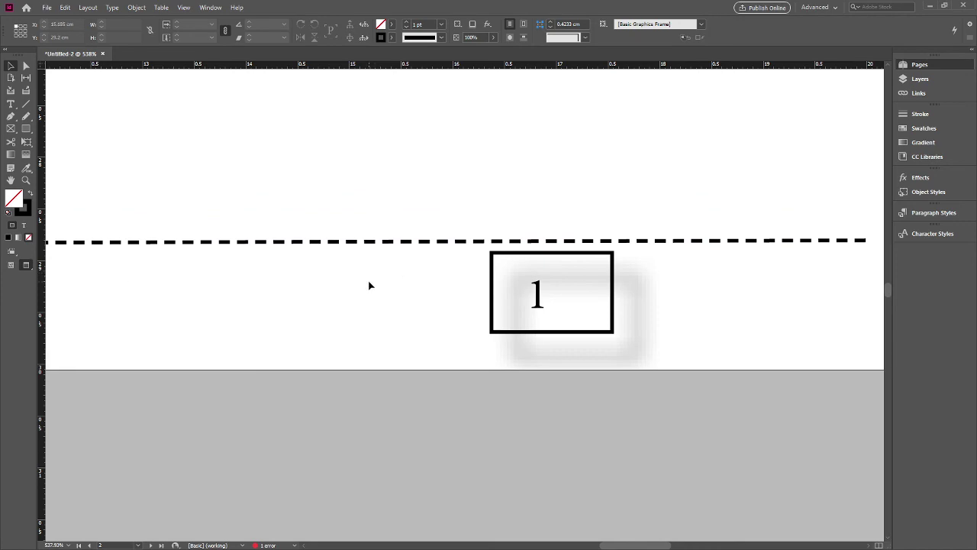
{"action": "scroll", "coordinate": [369, 283], "scroll_direction": "up", "scroll_amount": 2}
{"action": "scroll", "coordinate": [813, 146], "scroll_direction": "up", "scroll_amount": 1}
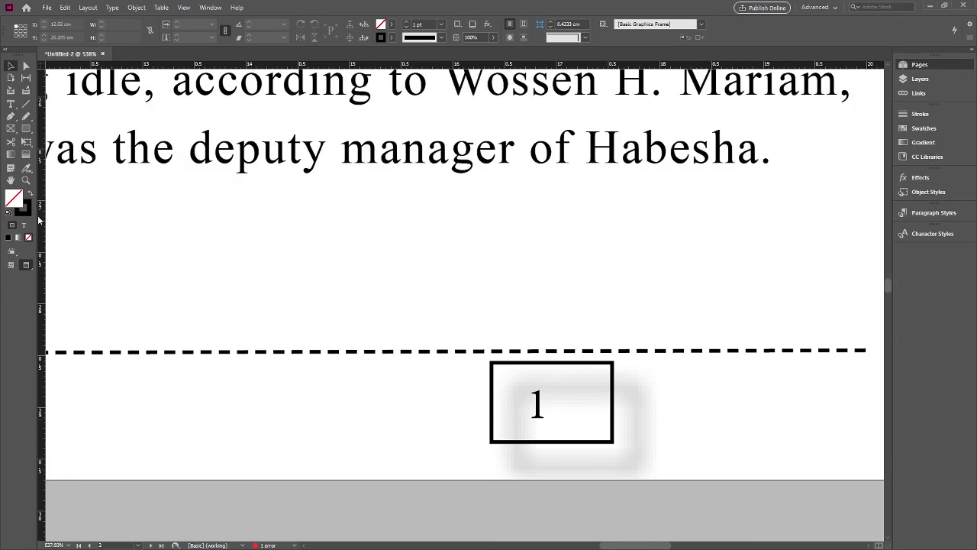
- Fit the page and select the page-1 footer containing the dashed rule and number box
{"action": "key", "text": "ctrl+0"}
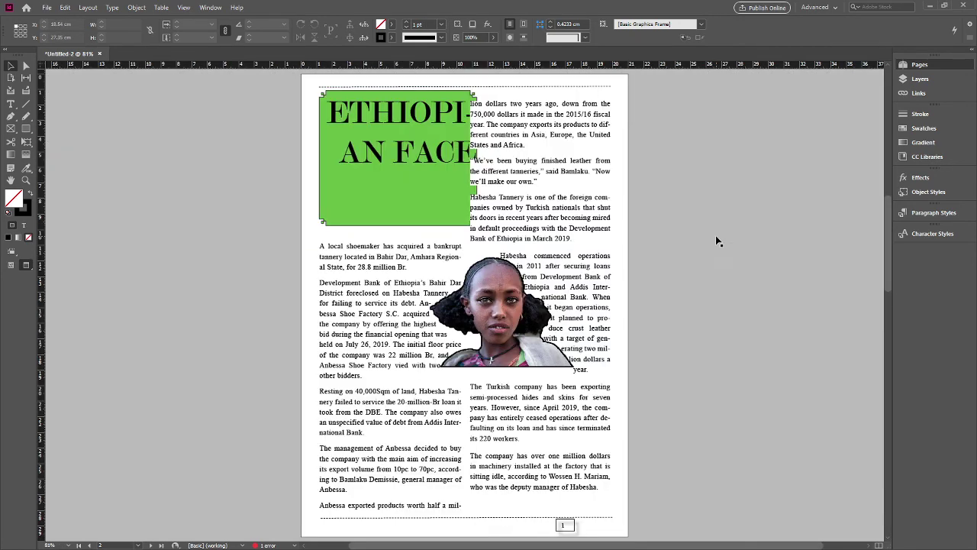
{"action": "scroll", "coordinate": [716, 235], "scroll_direction": "down", "scroll_amount": 1}
{"action": "scroll", "coordinate": [754, 297], "scroll_direction": "down", "scroll_amount": 2}
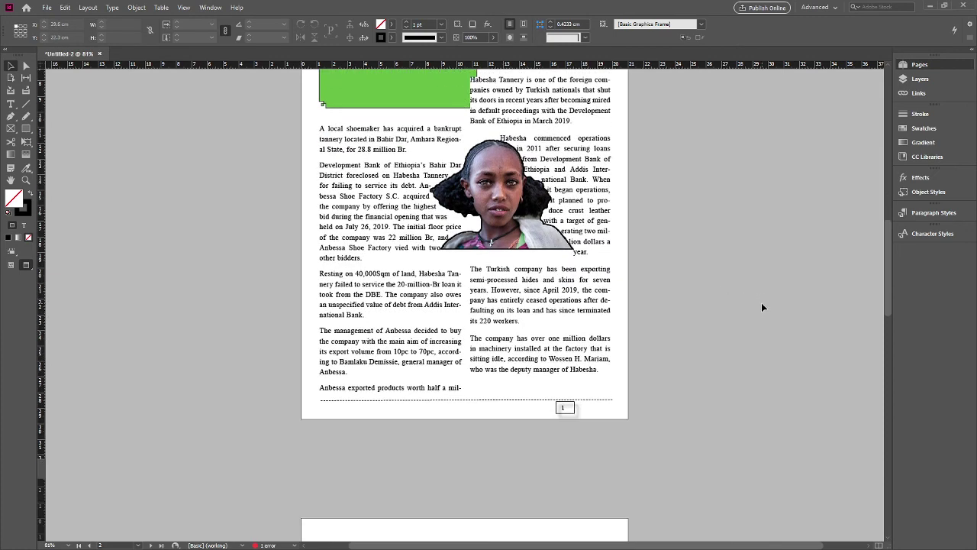
{"action": "scroll", "coordinate": [761, 307], "scroll_direction": "down", "scroll_amount": 3}
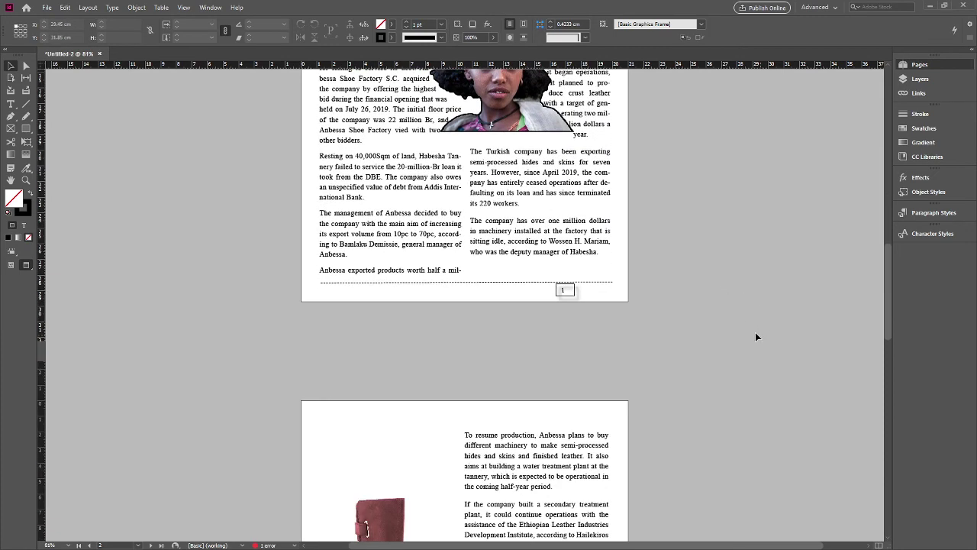
{"action": "left_click", "coordinate": [565, 291]}
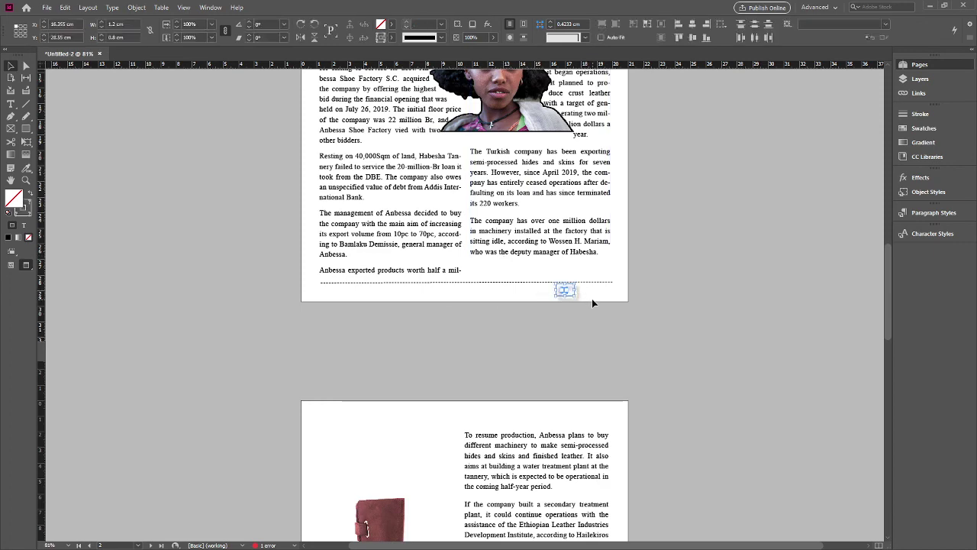
{"action": "scroll", "coordinate": [588, 305], "scroll_direction": "down", "scroll_amount": 7}
{"action": "scroll", "coordinate": [567, 318], "scroll_direction": "down", "scroll_amount": 15}
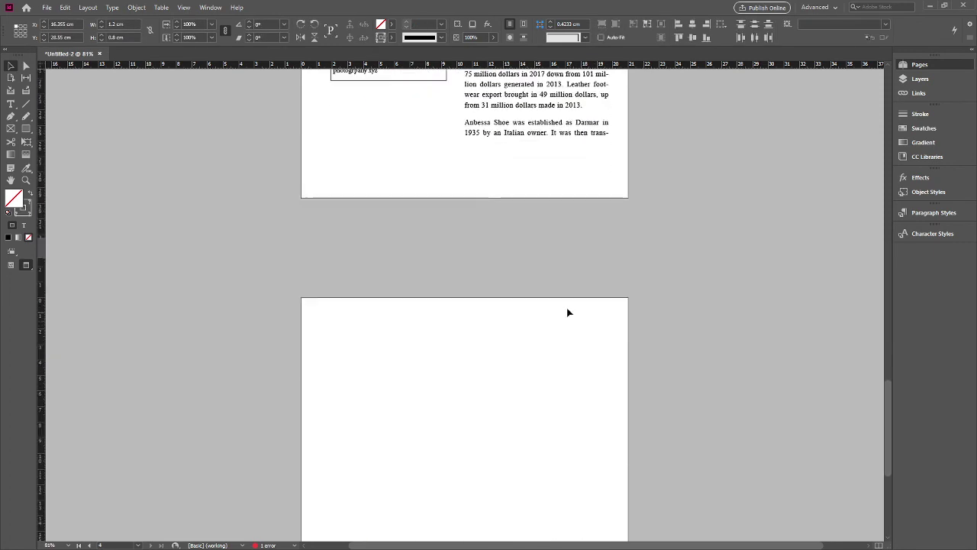
{"action": "left_click", "coordinate": [569, 197]}
{"action": "scroll", "coordinate": [580, 201], "scroll_direction": "up", "scroll_amount": 4}
{"action": "scroll", "coordinate": [603, 197], "scroll_direction": "up", "scroll_amount": 20}
{"action": "scroll", "coordinate": [631, 197], "scroll_direction": "up", "scroll_amount": 3}
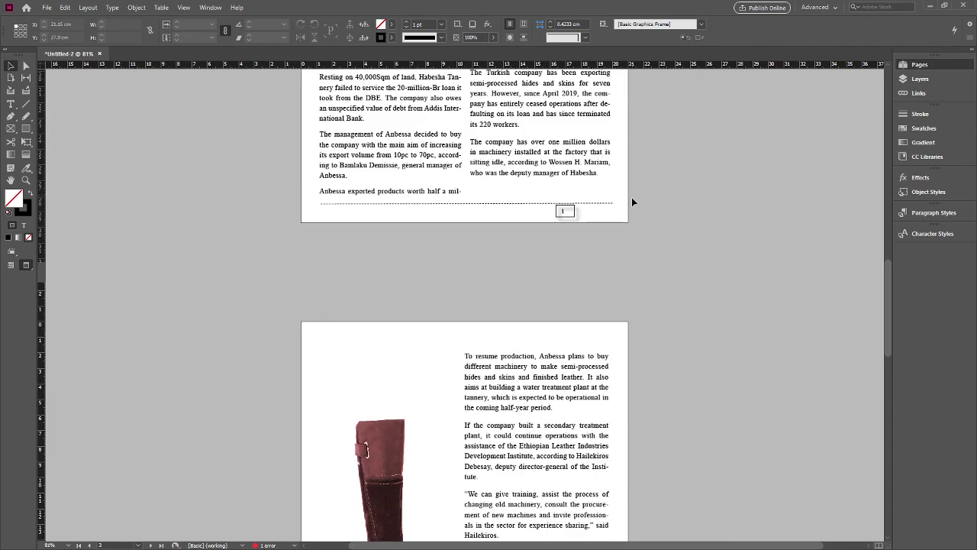
{"action": "scroll", "coordinate": [632, 197], "scroll_direction": "up", "scroll_amount": 1}
{"action": "left_click", "coordinate": [566, 250]}
{"action": "left_click_drag", "start_coordinate": [566, 250], "coordinate": [583, 233]}
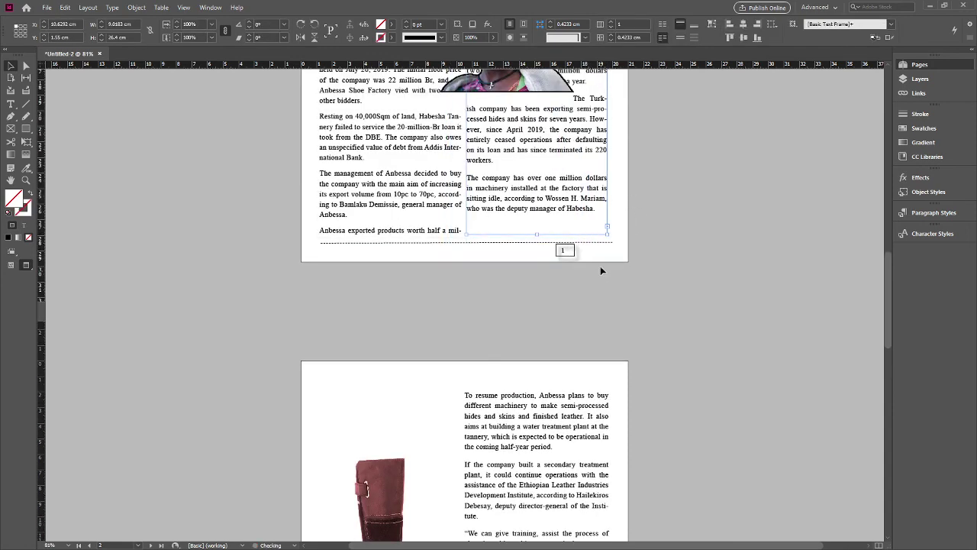
{"action": "left_click", "coordinate": [564, 246]}
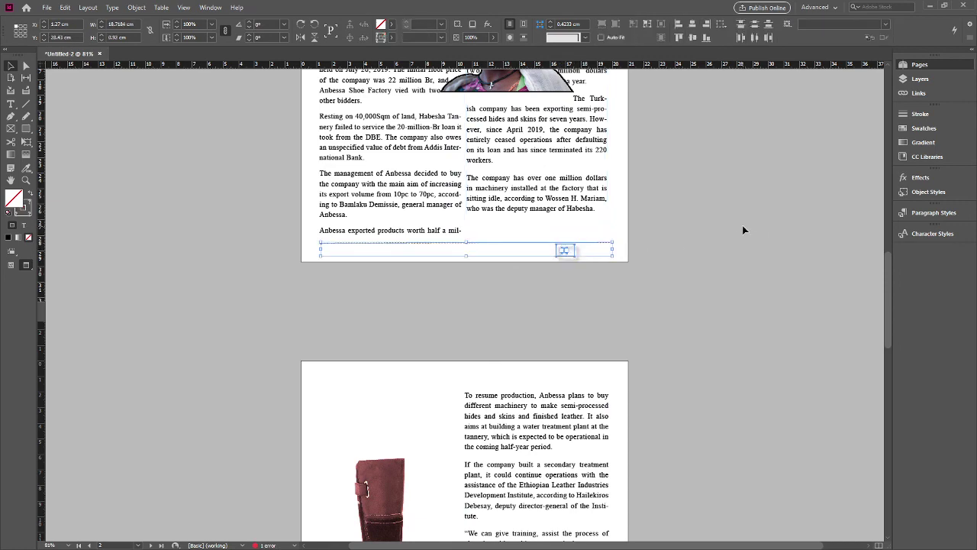
- Collapse the footer frame on the later page into a thin line
{"action": "scroll", "coordinate": [622, 315], "scroll_direction": "down", "scroll_amount": 10}
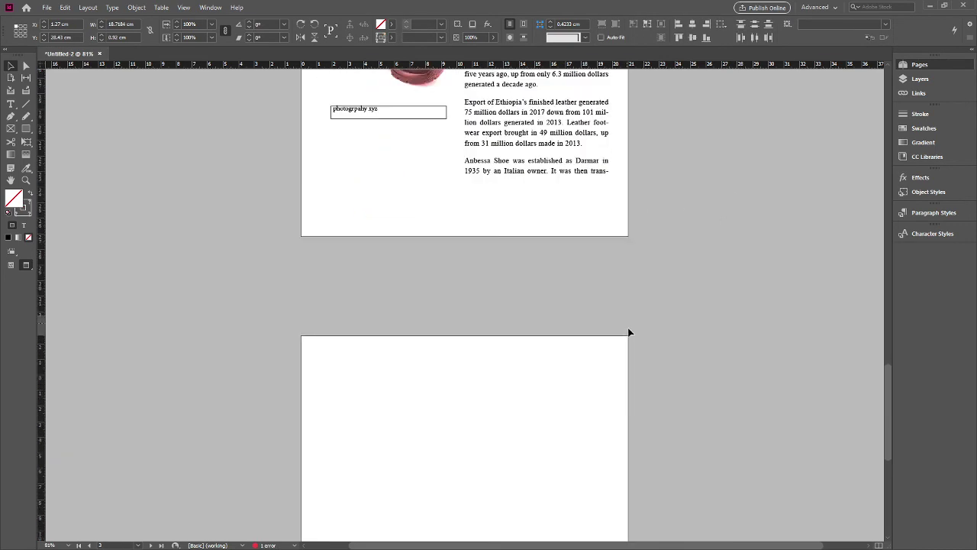
{"action": "left_click", "coordinate": [405, 227]}
{"action": "left_click", "coordinate": [462, 175]}
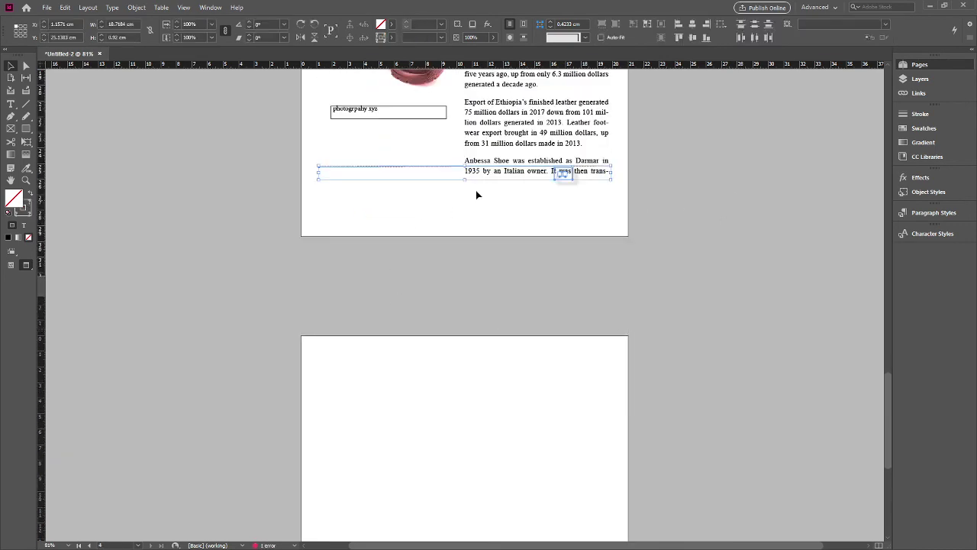
{"action": "left_click_drag", "start_coordinate": [448, 206], "coordinate": [445, 177]}
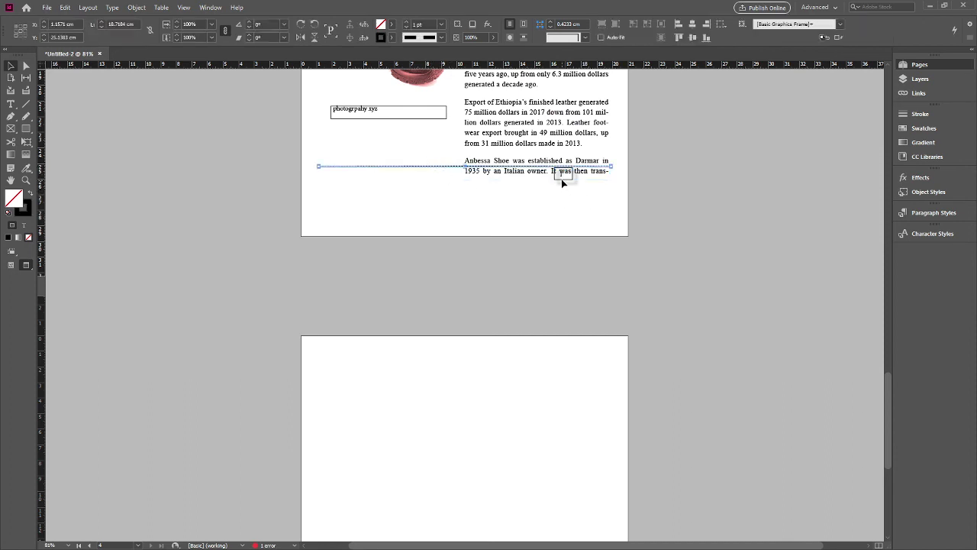
{"action": "key", "text": "ctrl+z"}
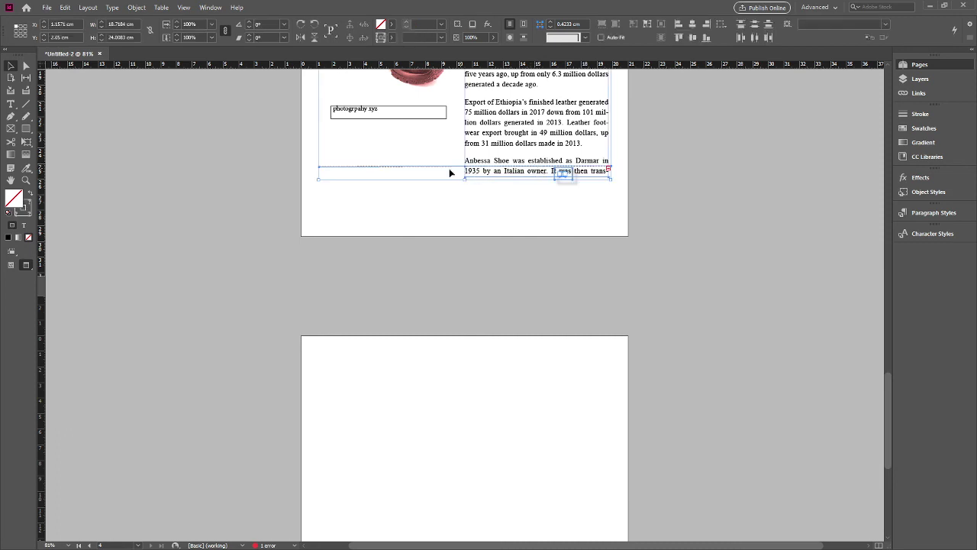
{"action": "key", "text": "ctrl+shift+z"}
{"action": "left_click", "coordinate": [424, 166]}
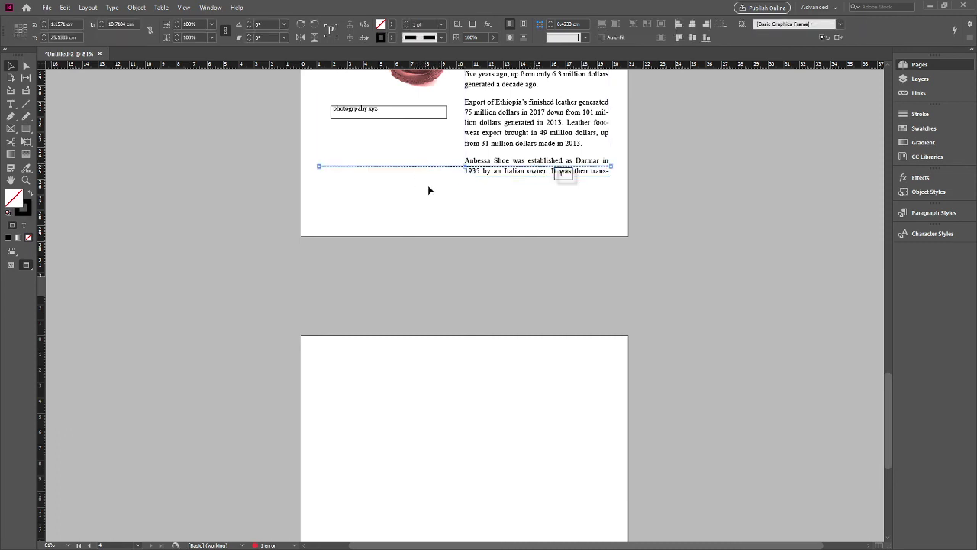
{"action": "left_click", "coordinate": [448, 214]}
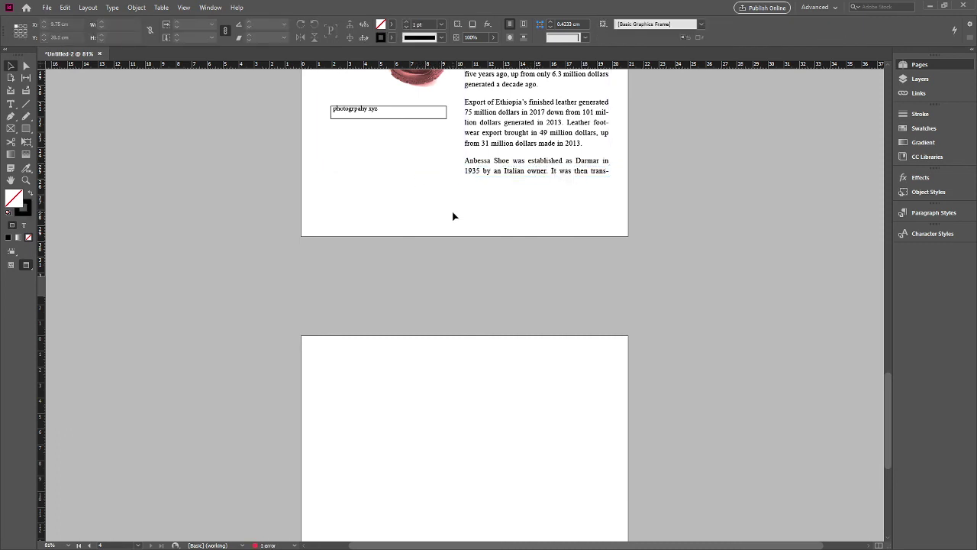
- Reselect the page-1 footer and scroll back toward the boot page
{"action": "scroll", "coordinate": [452, 216], "scroll_direction": "up", "scroll_amount": 5}
{"action": "scroll", "coordinate": [520, 244], "scroll_direction": "up", "scroll_amount": 5}
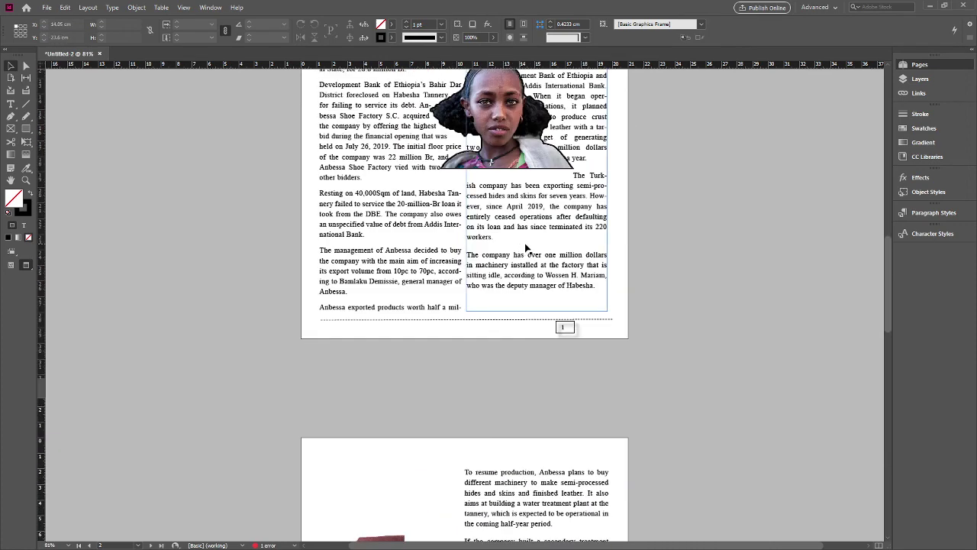
{"action": "scroll", "coordinate": [580, 267], "scroll_direction": "up", "scroll_amount": 3}
{"action": "left_click", "coordinate": [585, 249]}
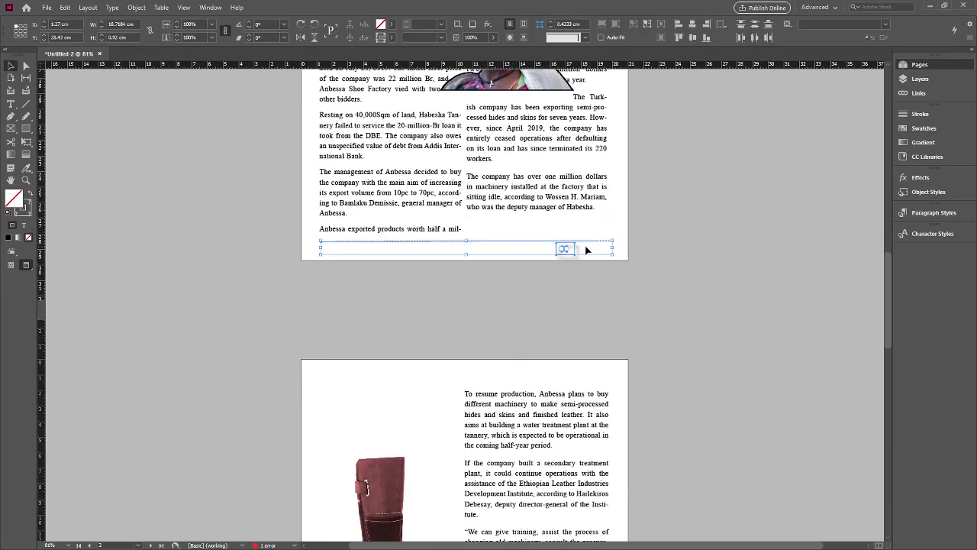
{"action": "scroll", "coordinate": [630, 289], "scroll_direction": "down", "scroll_amount": 3}
{"action": "scroll", "coordinate": [630, 290], "scroll_direction": "down", "scroll_amount": 5}
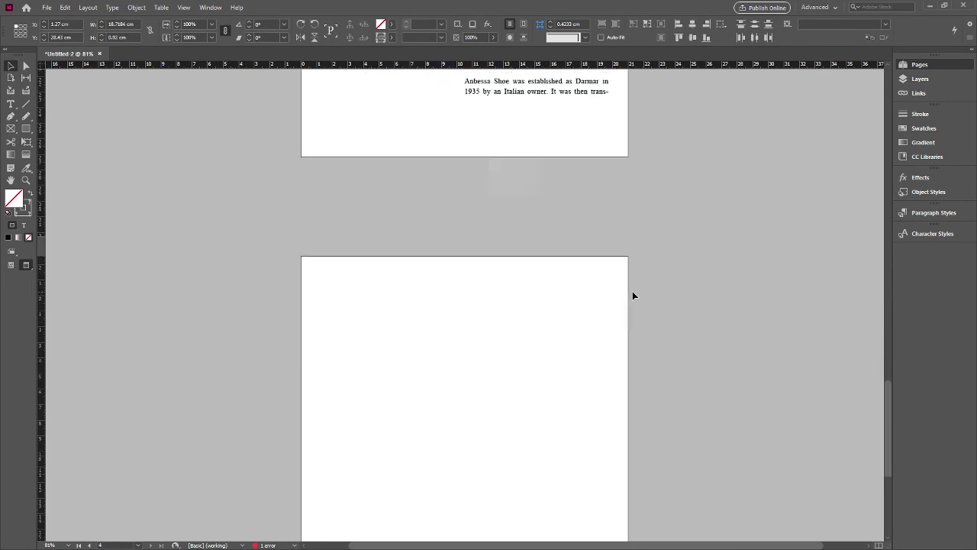
{"action": "scroll", "coordinate": [459, 197], "scroll_direction": "up", "scroll_amount": 1}
- In Normal mode, move the copied dashed rule and number box to the boot page's bottom
{"action": "left_click", "coordinate": [12, 265]}
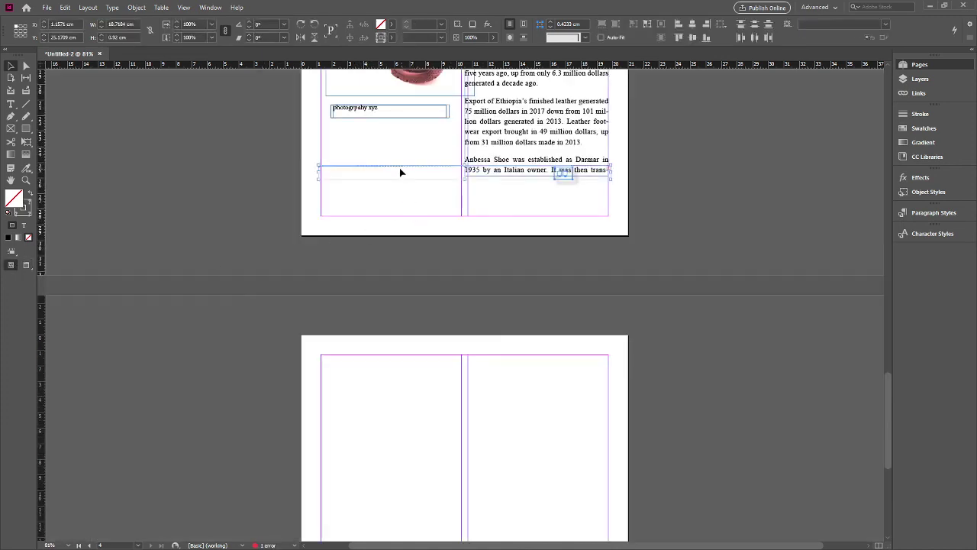
{"action": "left_click_drag", "start_coordinate": [428, 169], "coordinate": [428, 221]}
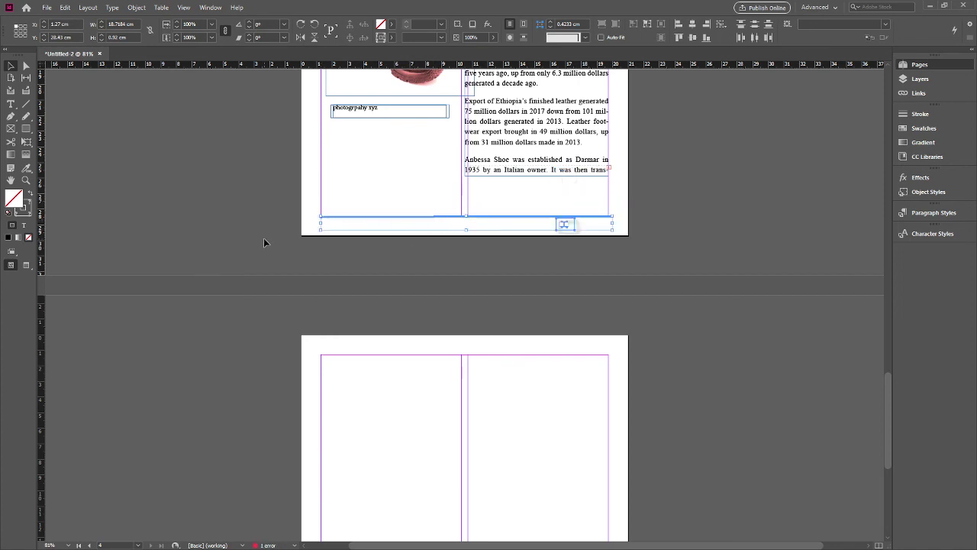
{"action": "left_click", "coordinate": [569, 226]}
{"action": "left_click", "coordinate": [567, 226]}
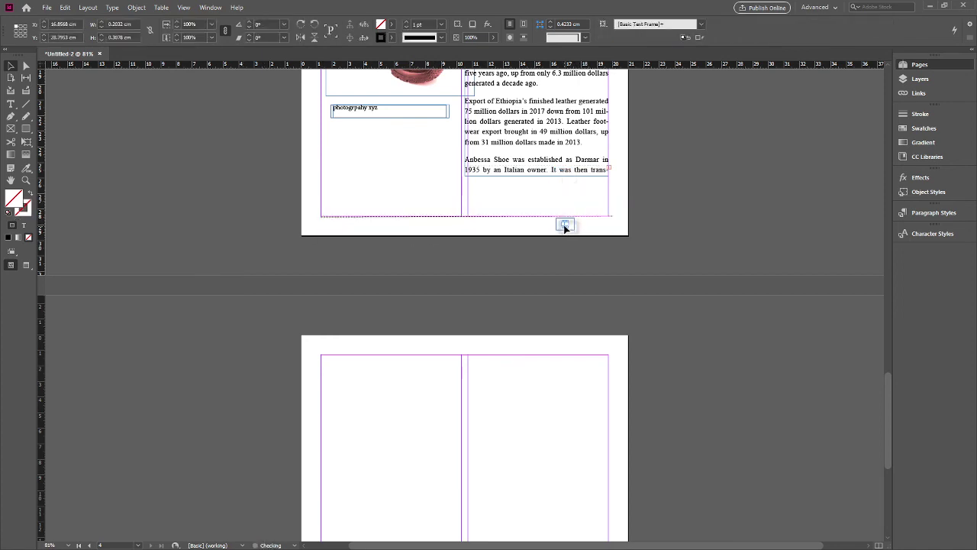
{"action": "left_click", "coordinate": [635, 242]}
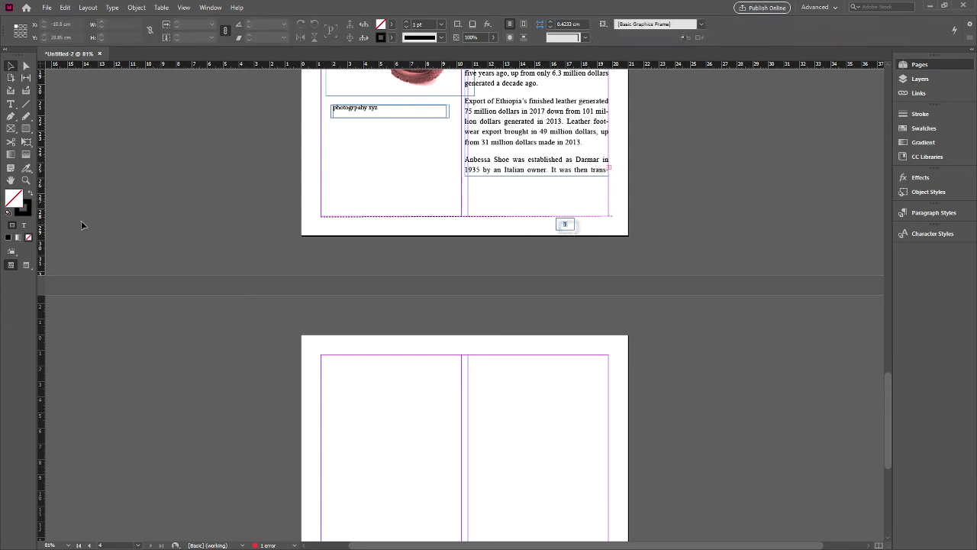
- Zoom in on the footer, retype its page number as 2, and fit the page
{"action": "left_click", "coordinate": [26, 180]}
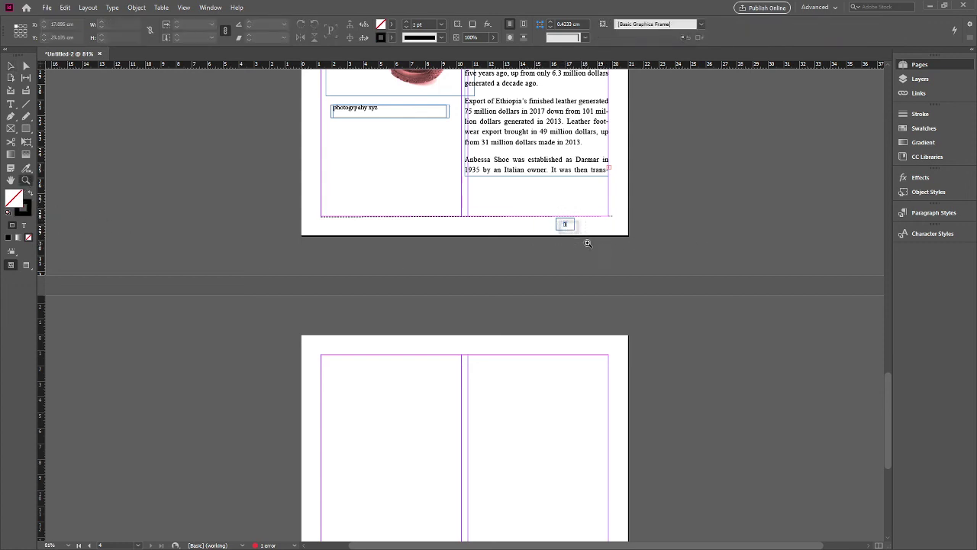
{"action": "left_click_drag", "start_coordinate": [588, 243], "coordinate": [556, 203]}
{"action": "left_click", "coordinate": [561, 203]}
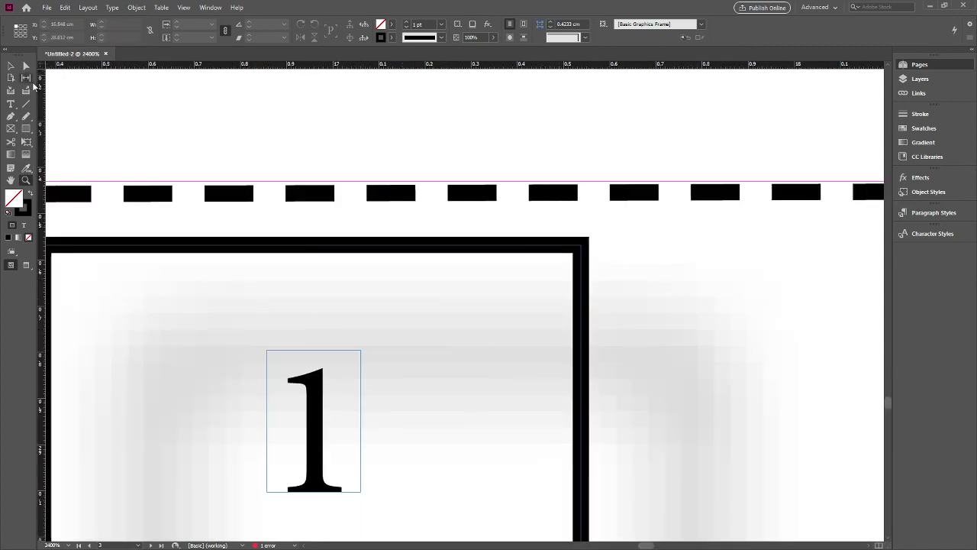
{"action": "left_click", "coordinate": [11, 103]}
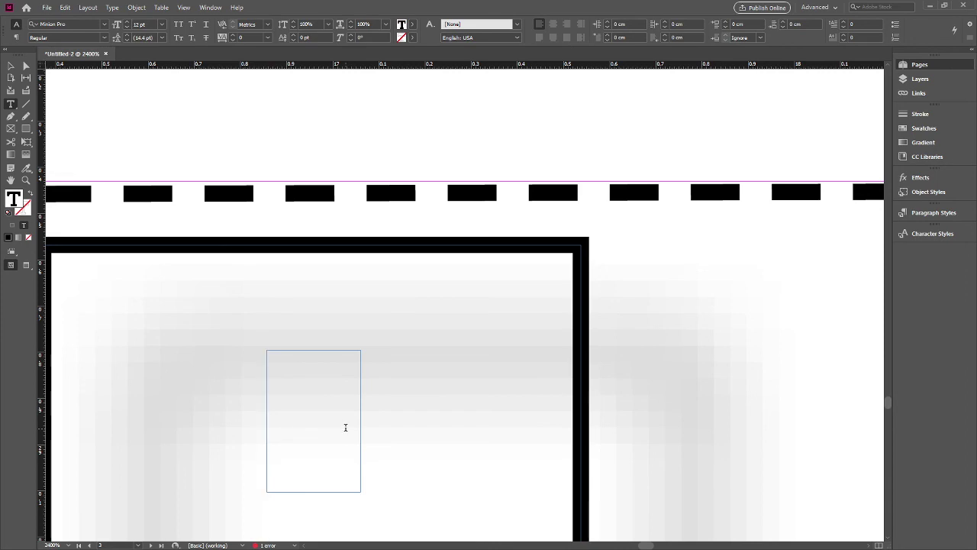
{"action": "type", "text": "2"}
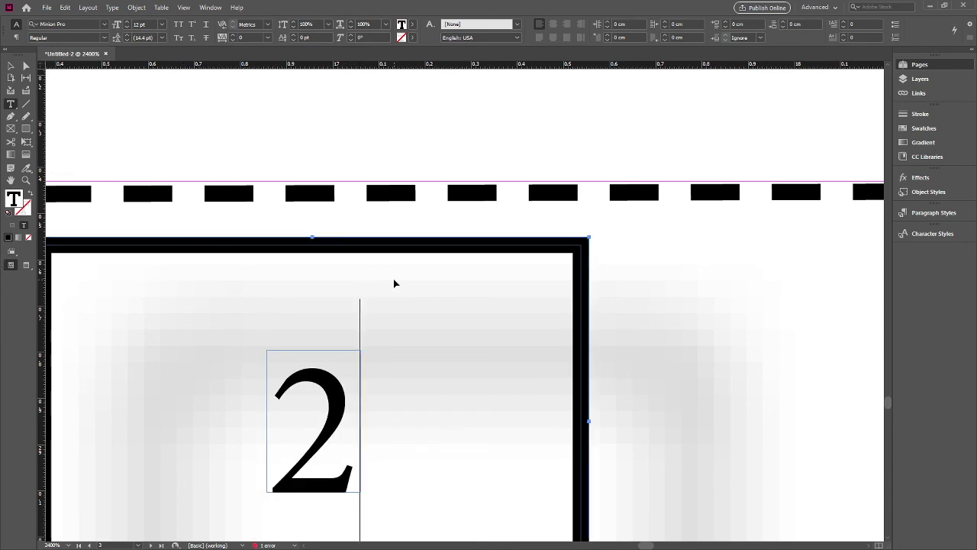
{"action": "key", "text": "ctrl+0"}
{"action": "scroll", "coordinate": [668, 278], "scroll_direction": "down", "scroll_amount": 5}
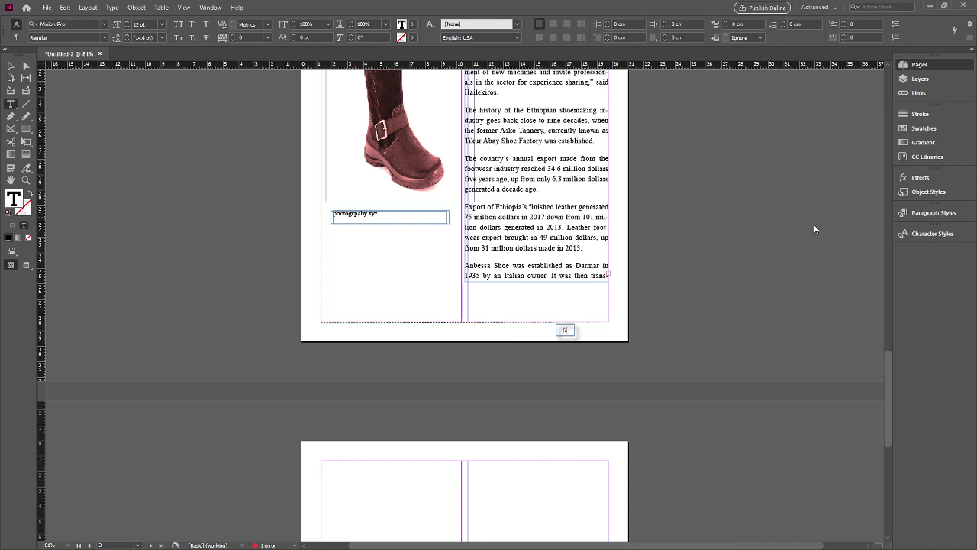
- Deselect the page-number text and scroll through the neighbouring pages
{"action": "left_click", "coordinate": [758, 261]}
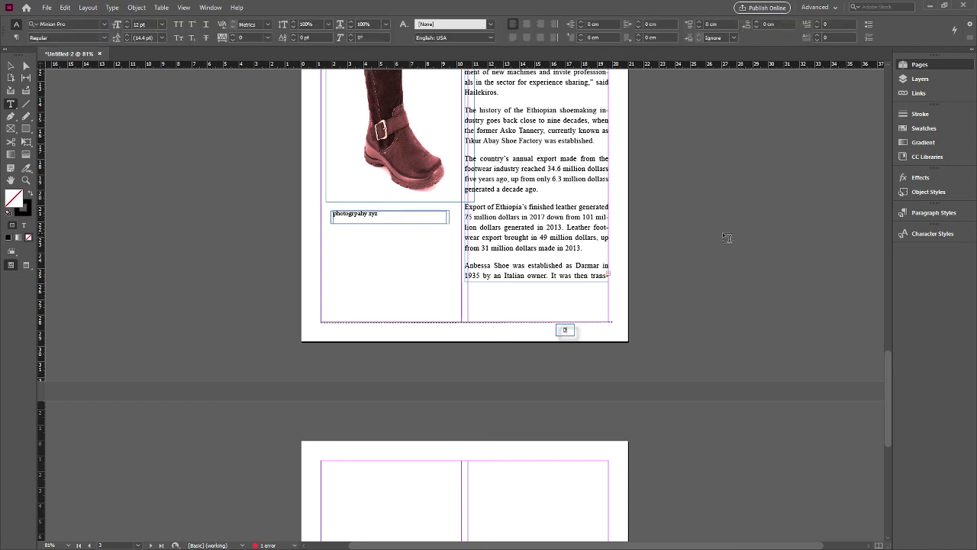
{"action": "scroll", "coordinate": [722, 232], "scroll_direction": "down", "scroll_amount": 5}
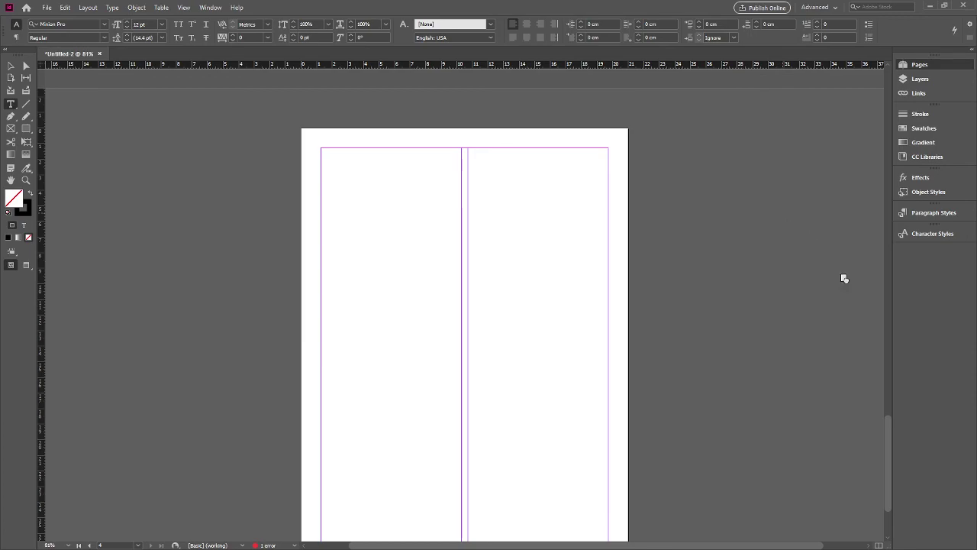
{"action": "scroll", "coordinate": [870, 337], "scroll_direction": "up", "scroll_amount": 5}
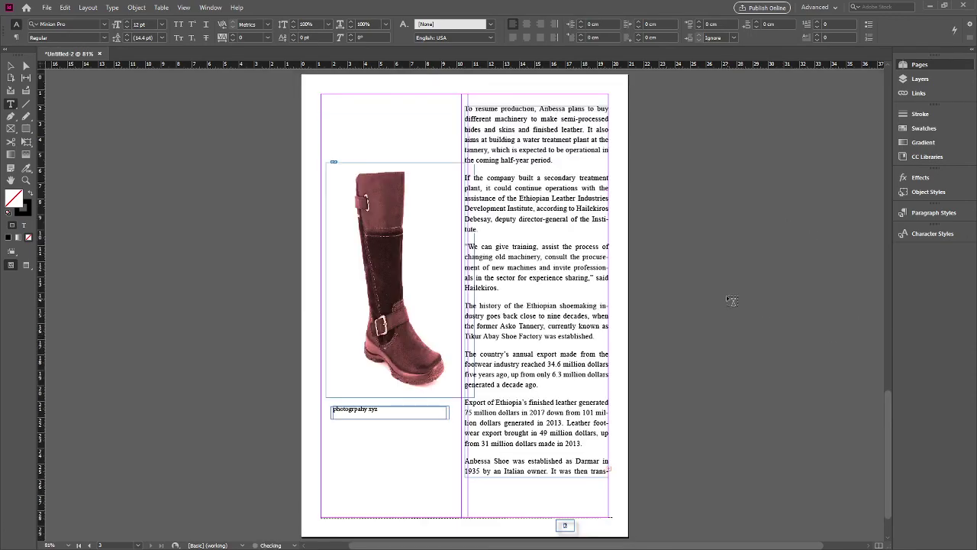
{"action": "scroll", "coordinate": [730, 301], "scroll_direction": "up", "scroll_amount": 5}
{"action": "scroll", "coordinate": [713, 277], "scroll_direction": "up", "scroll_amount": 5}
{"action": "scroll", "coordinate": [713, 277], "scroll_direction": "up", "scroll_amount": 2}
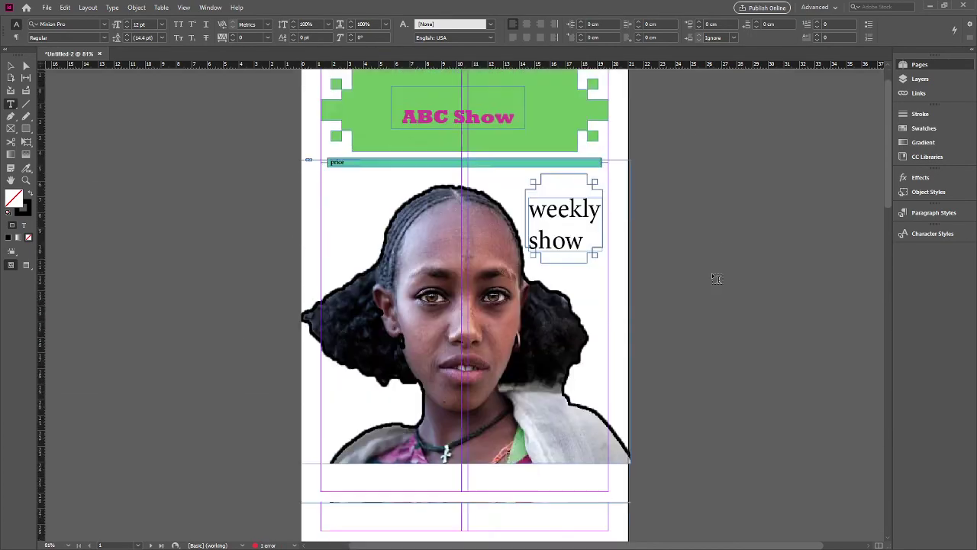
{"action": "scroll", "coordinate": [732, 281], "scroll_direction": "down", "scroll_amount": 6}
{"action": "scroll", "coordinate": [757, 287], "scroll_direction": "down", "scroll_amount": 4}
{"action": "scroll", "coordinate": [757, 287], "scroll_direction": "down", "scroll_amount": 9}
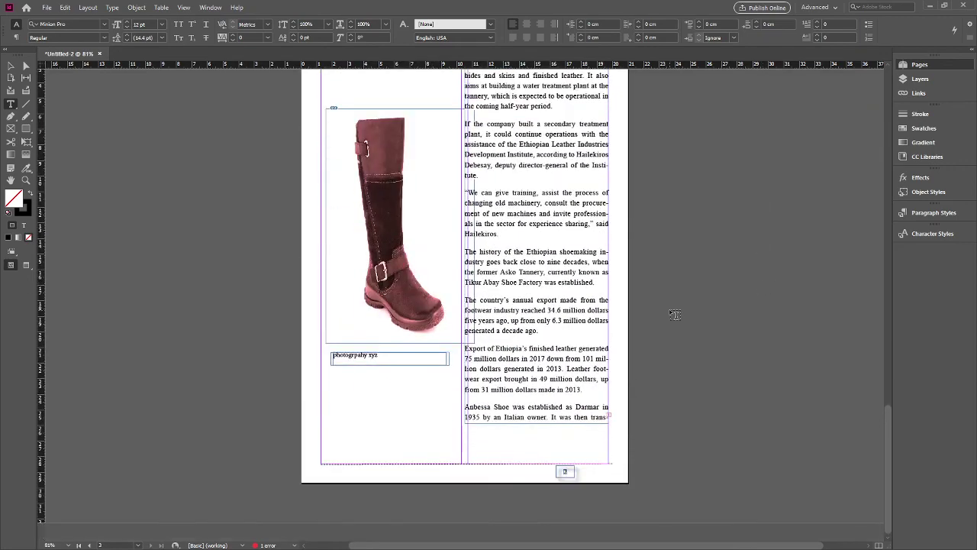
{"action": "scroll", "coordinate": [718, 301], "scroll_direction": "up", "scroll_amount": 1}
{"action": "scroll", "coordinate": [680, 319], "scroll_direction": "down", "scroll_amount": 1}
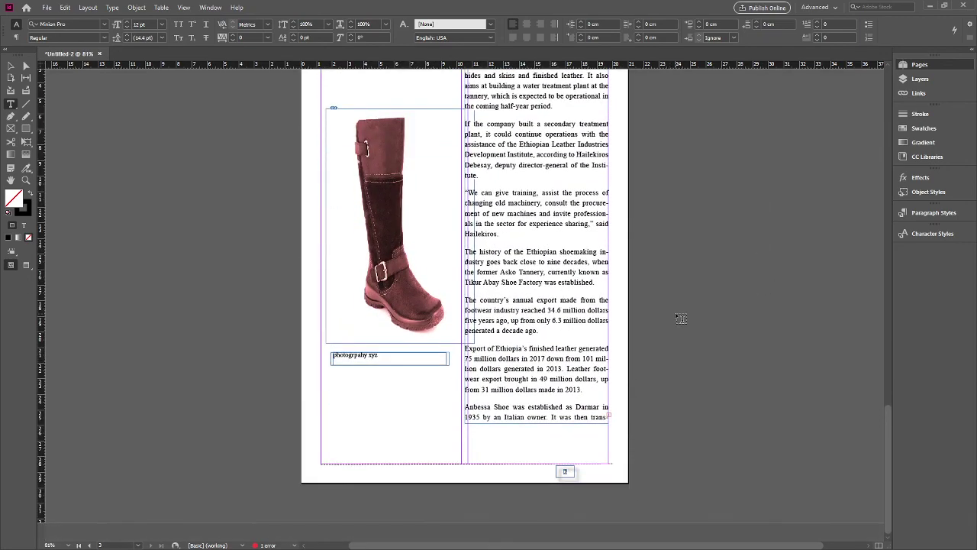
- Switch to Preview mode, scroll up to the cover, and select the girl's portrait
{"action": "left_click", "coordinate": [26, 265]}
{"action": "scroll", "coordinate": [191, 302], "scroll_direction": "up", "scroll_amount": 1}
{"action": "scroll", "coordinate": [194, 302], "scroll_direction": "up", "scroll_amount": 5}
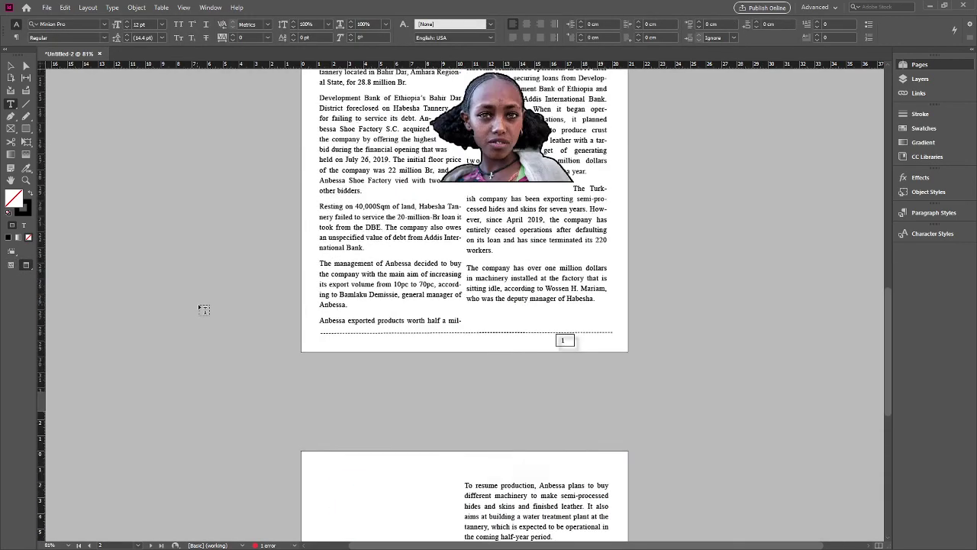
{"action": "scroll", "coordinate": [198, 304], "scroll_direction": "up", "scroll_amount": 5}
{"action": "scroll", "coordinate": [199, 303], "scroll_direction": "up", "scroll_amount": 3}
{"action": "scroll", "coordinate": [198, 303], "scroll_direction": "up", "scroll_amount": 5}
{"action": "scroll", "coordinate": [199, 304], "scroll_direction": "up", "scroll_amount": 3}
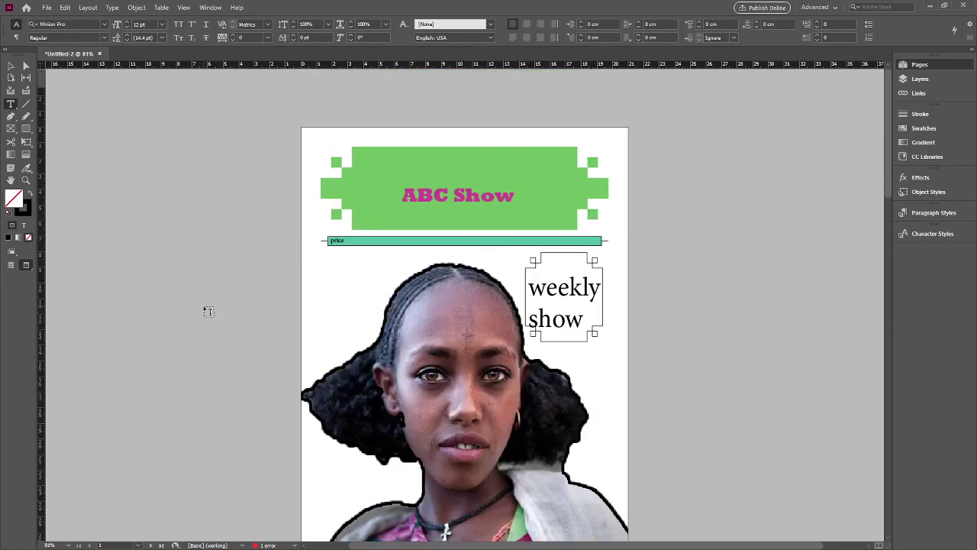
{"action": "scroll", "coordinate": [203, 305], "scroll_direction": "down", "scroll_amount": 4}
{"action": "key", "text": "Escape"}
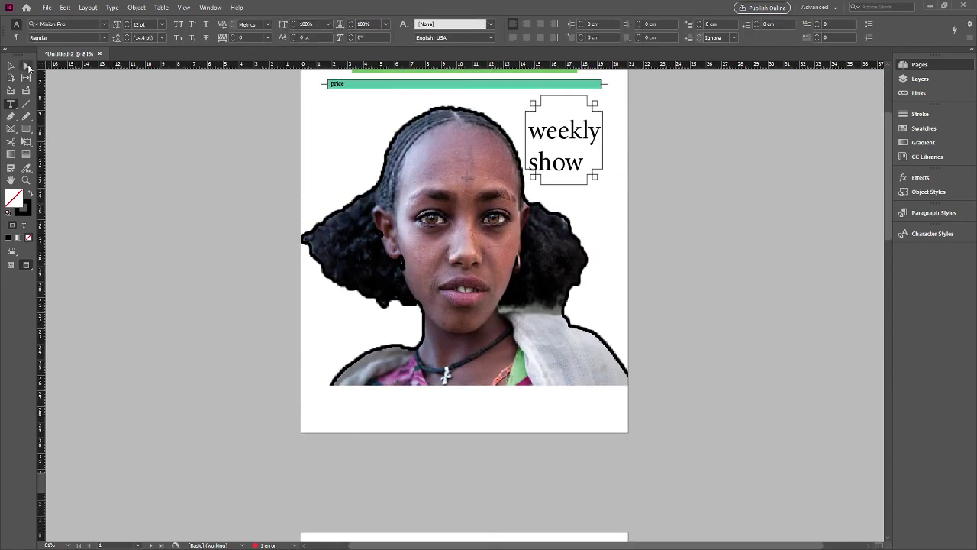
{"action": "left_click", "coordinate": [465, 234]}
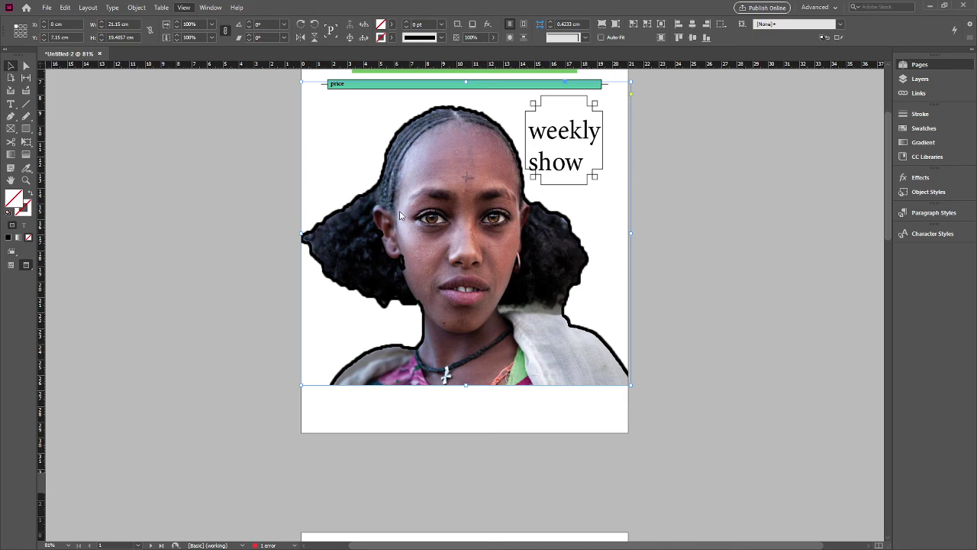
- Select page 2's left article column and return to Normal mode between pages 2 and 3
{"action": "scroll", "coordinate": [234, 273], "scroll_direction": "down", "scroll_amount": 10}
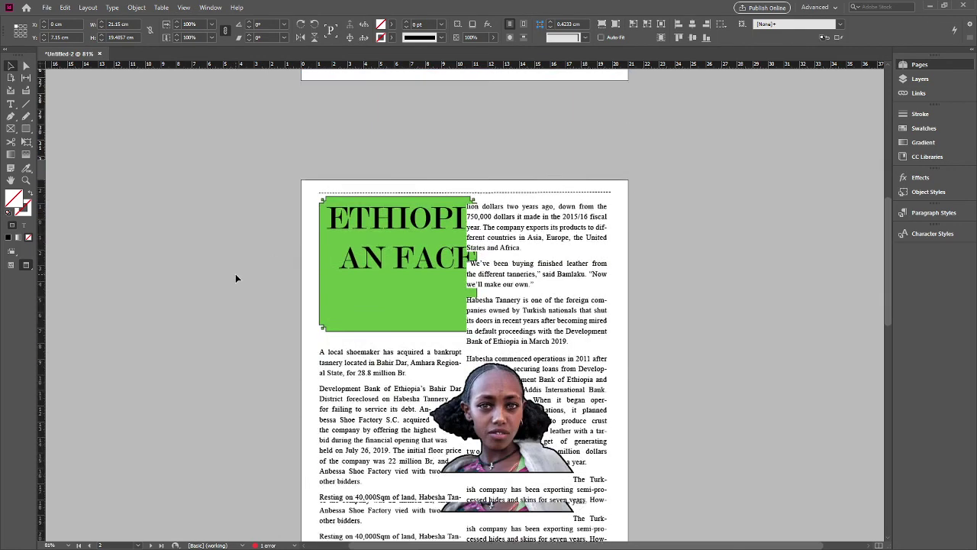
{"action": "scroll", "coordinate": [234, 273], "scroll_direction": "down", "scroll_amount": 4}
{"action": "left_click", "coordinate": [392, 403]}
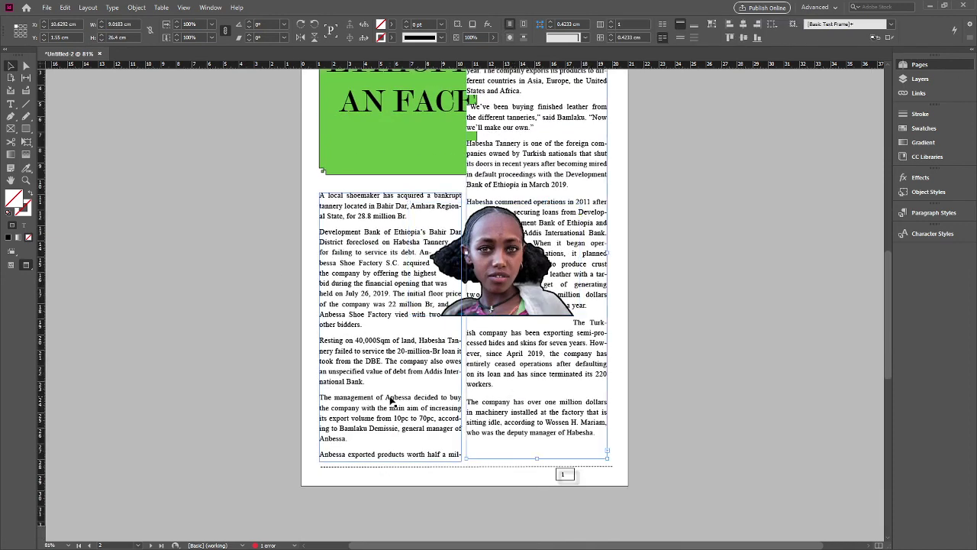
{"action": "scroll", "coordinate": [48, 183], "scroll_direction": "down", "scroll_amount": 2}
{"action": "scroll", "coordinate": [48, 184], "scroll_direction": "down", "scroll_amount": 3}
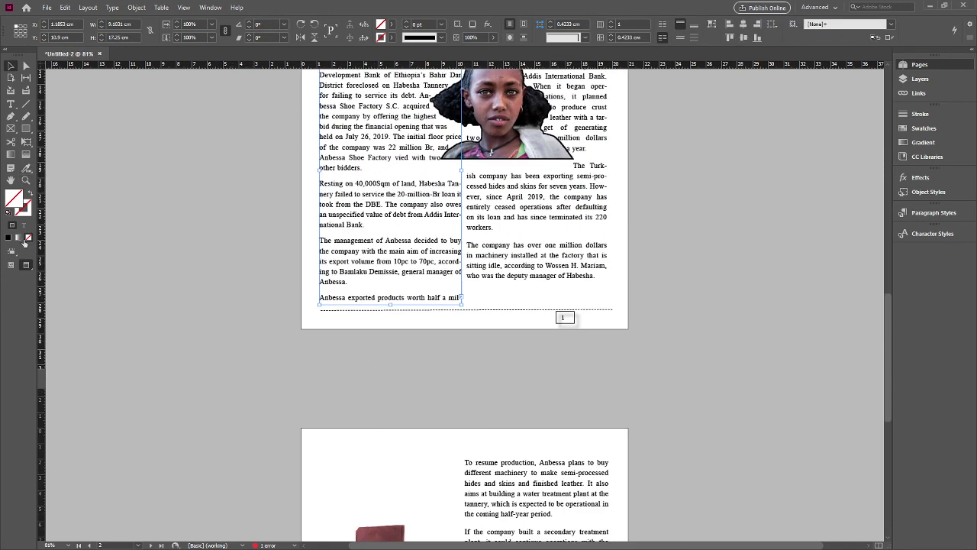
{"action": "left_click", "coordinate": [10, 265]}
{"action": "scroll", "coordinate": [239, 273], "scroll_direction": "down", "scroll_amount": 3}
{"action": "scroll", "coordinate": [264, 263], "scroll_direction": "down", "scroll_amount": 4}
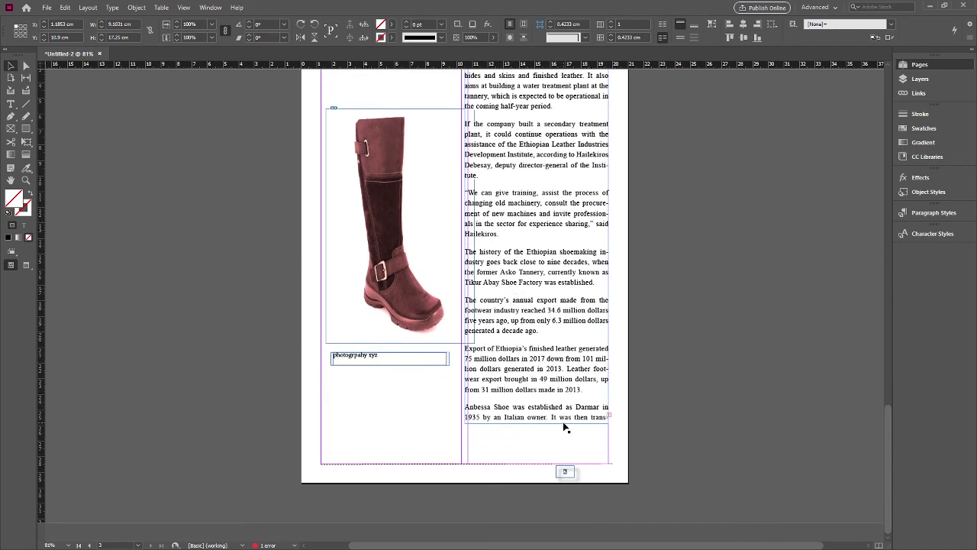
{"action": "scroll", "coordinate": [563, 397], "scroll_direction": "up", "scroll_amount": 2}
{"action": "scroll", "coordinate": [565, 390], "scroll_direction": "up", "scroll_amount": 10}
- Load the article column's overflow text and place it in a new frame beside the page
{"action": "scroll", "coordinate": [572, 412], "scroll_direction": "up", "scroll_amount": 2}
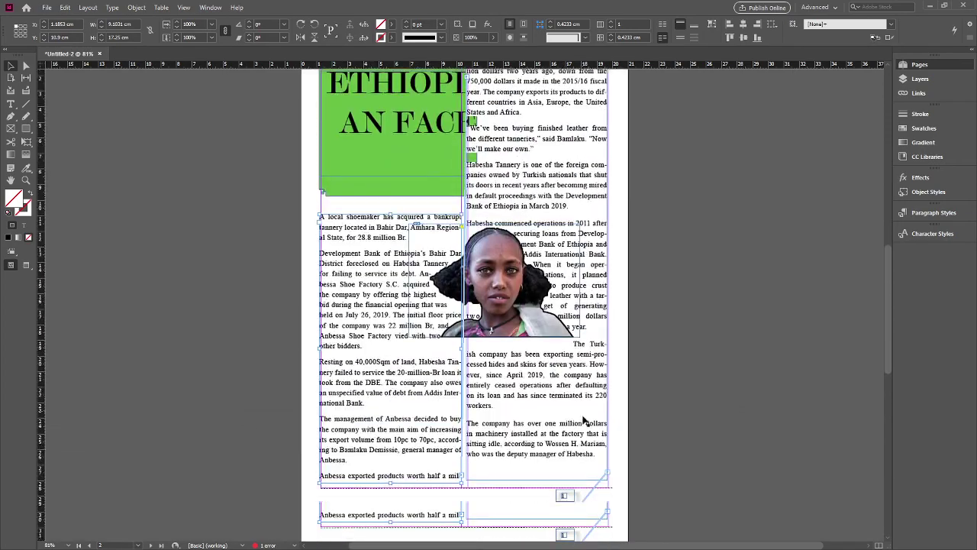
{"action": "scroll", "coordinate": [534, 382], "scroll_direction": "down", "scroll_amount": 3}
{"action": "scroll", "coordinate": [486, 344], "scroll_direction": "up", "scroll_amount": 2}
{"action": "scroll", "coordinate": [486, 229], "scroll_direction": "up", "scroll_amount": 3}
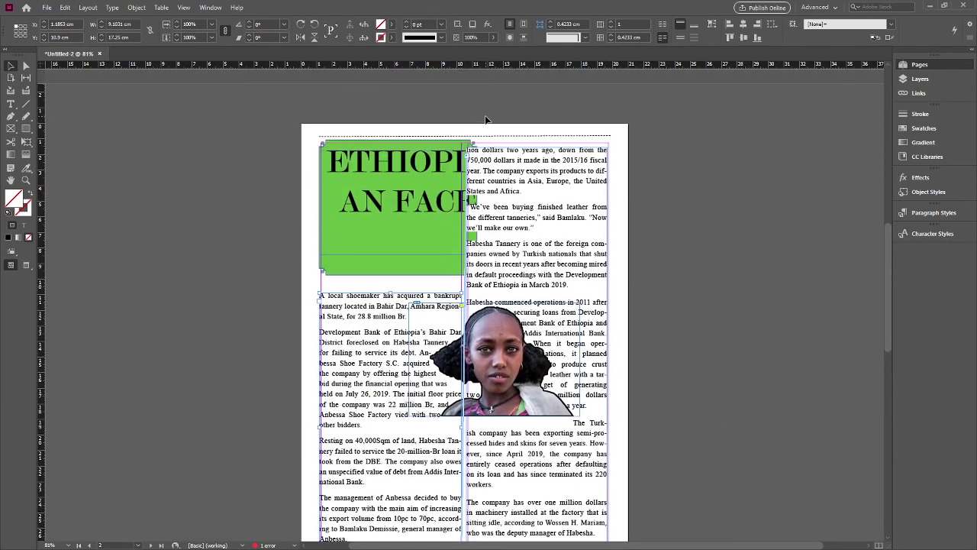
{"action": "scroll", "coordinate": [527, 152], "scroll_direction": "down", "scroll_amount": 6}
{"action": "scroll", "coordinate": [578, 194], "scroll_direction": "down", "scroll_amount": 4}
{"action": "scroll", "coordinate": [595, 305], "scroll_direction": "down", "scroll_amount": 3}
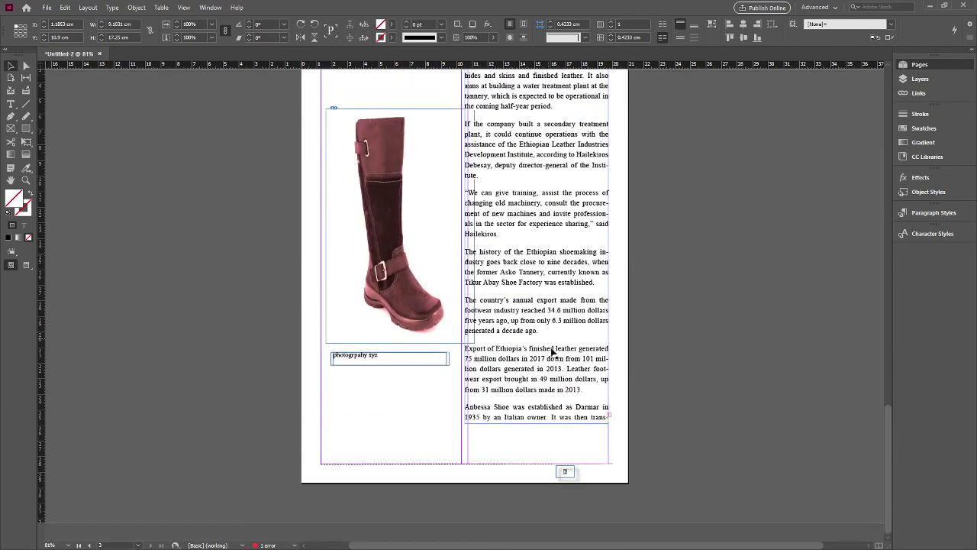
{"action": "left_click", "coordinate": [608, 416]}
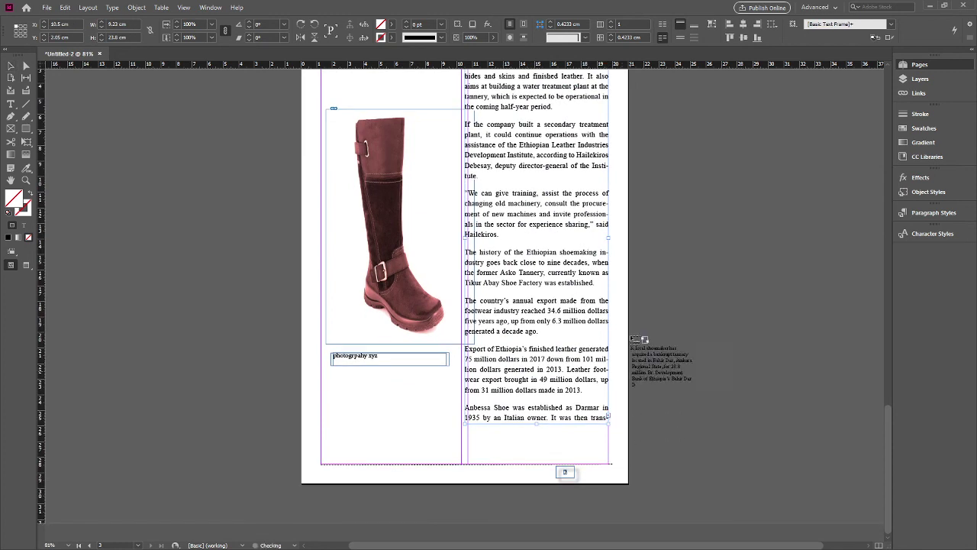
{"action": "left_click_drag", "start_coordinate": [632, 278], "coordinate": [709, 386]}
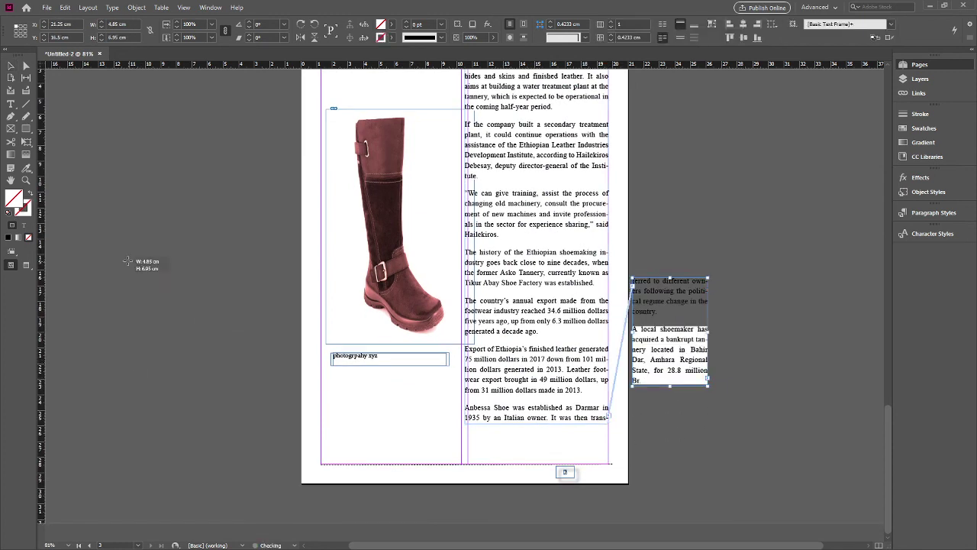
- Flow the remaining overflow text into small frames left of the page, above it, and over the boot
{"action": "left_click_drag", "start_coordinate": [127, 261], "coordinate": [190, 323]}
{"action": "left_click", "coordinate": [189, 314]}
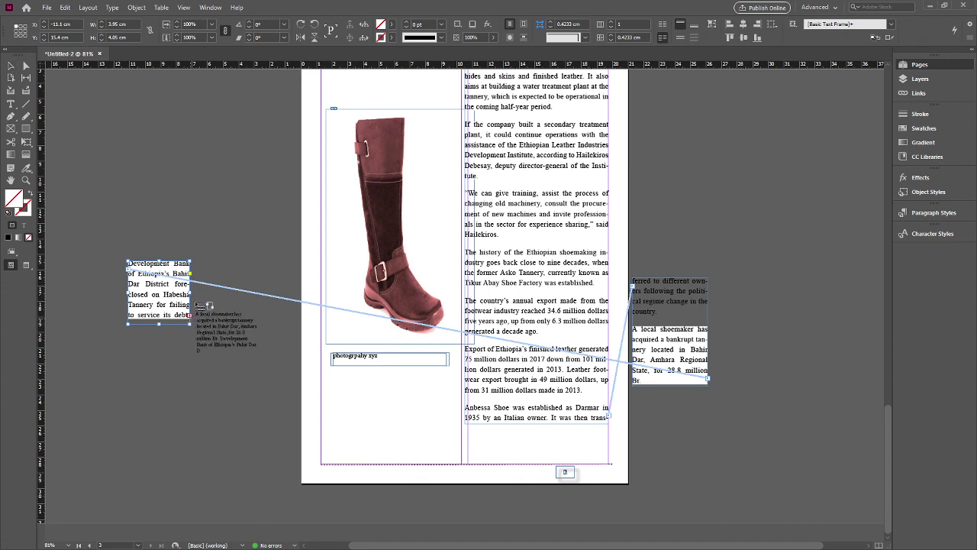
{"action": "left_click_drag", "start_coordinate": [210, 108], "coordinate": [252, 135]}
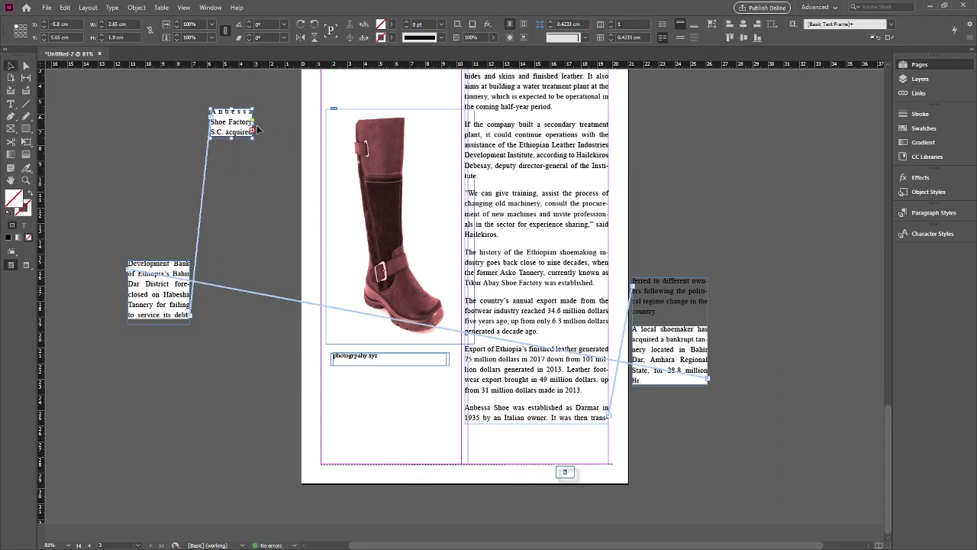
{"action": "left_click", "coordinate": [252, 131]}
{"action": "left_click_drag", "start_coordinate": [314, 124], "coordinate": [354, 166]}
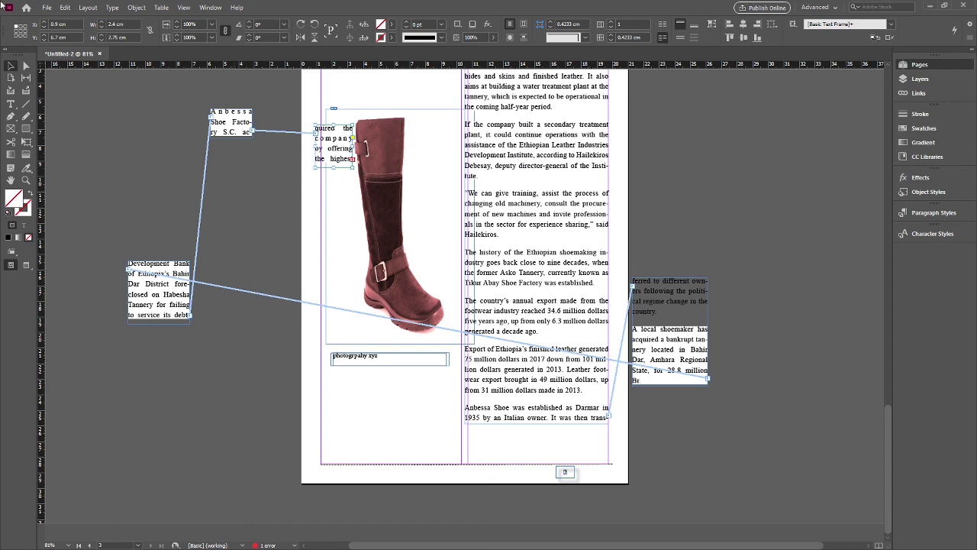
- Delete the Development Bank text frame, undo that deletion, and scroll up to page 2
{"action": "left_click", "coordinate": [158, 312]}
{"action": "key", "text": "Delete"}
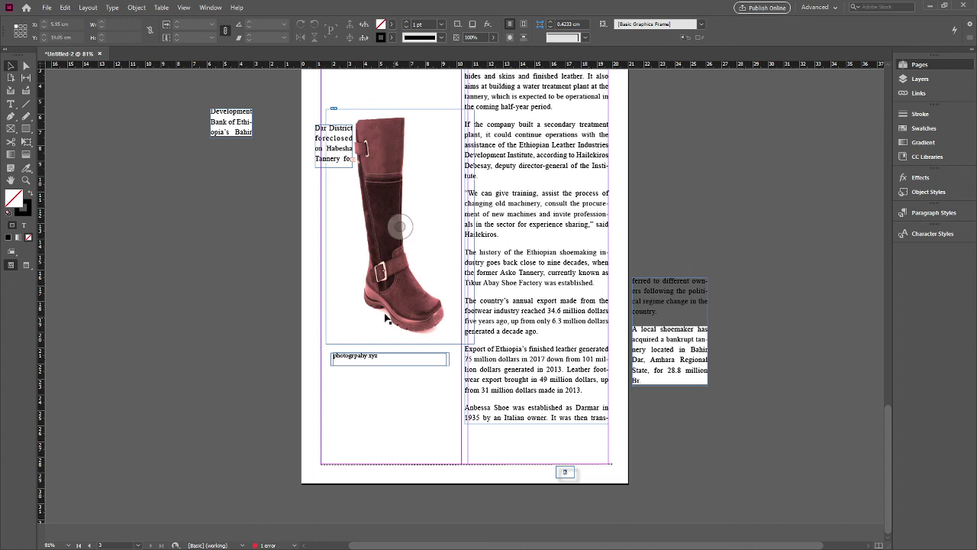
{"action": "key", "text": "ctrl+z"}
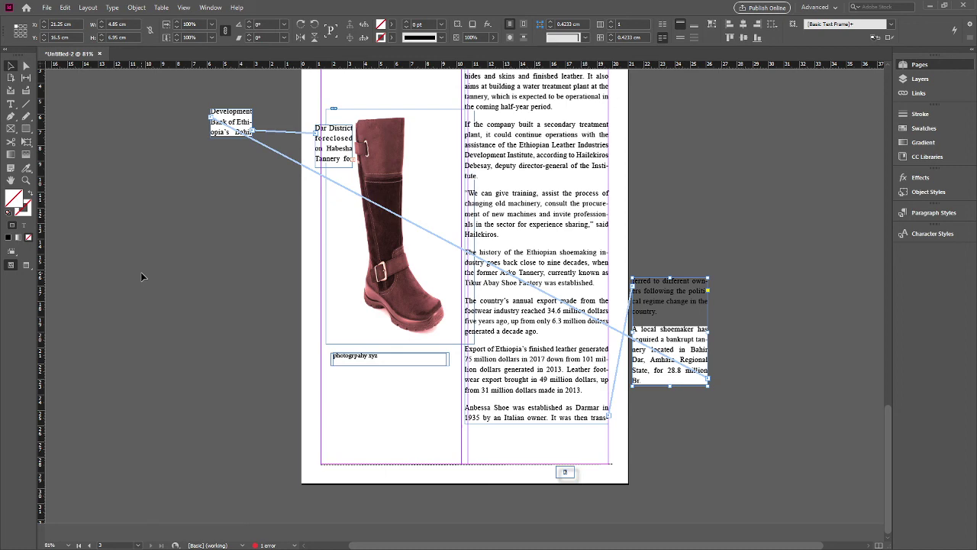
{"action": "scroll", "coordinate": [149, 273], "scroll_direction": "up", "scroll_amount": 6}
{"action": "scroll", "coordinate": [142, 257], "scroll_direction": "up", "scroll_amount": 4}
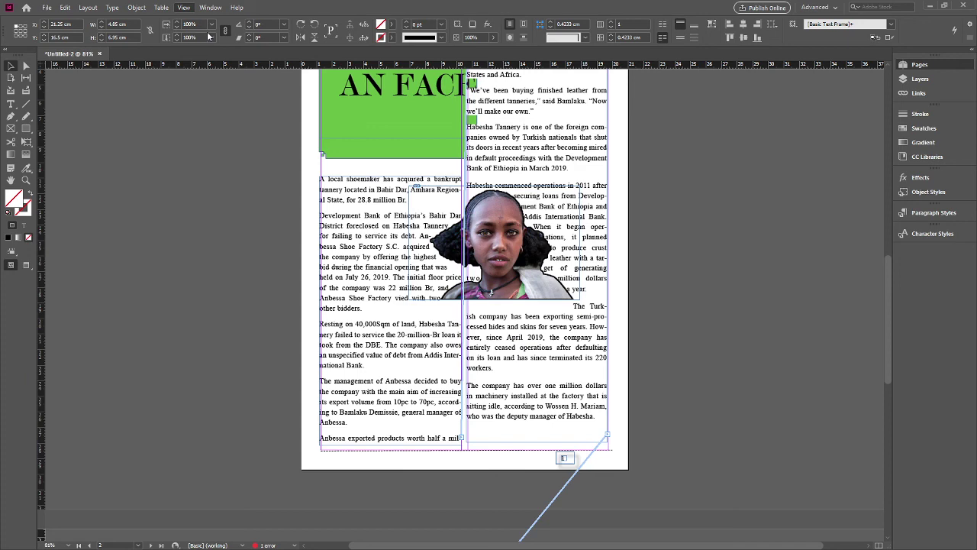
- Deselect the right-column frame, view page 1's banner, then return to the boot photo page
{"action": "left_click", "coordinate": [129, 283]}
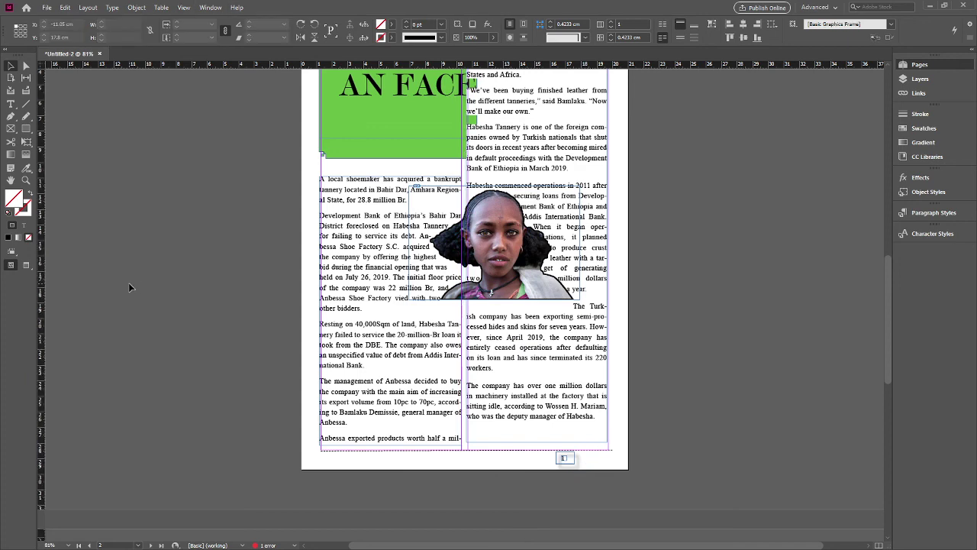
{"action": "scroll", "coordinate": [245, 223], "scroll_direction": "up", "scroll_amount": 3}
{"action": "scroll", "coordinate": [245, 222], "scroll_direction": "up", "scroll_amount": 5}
{"action": "scroll", "coordinate": [242, 223], "scroll_direction": "up", "scroll_amount": 5}
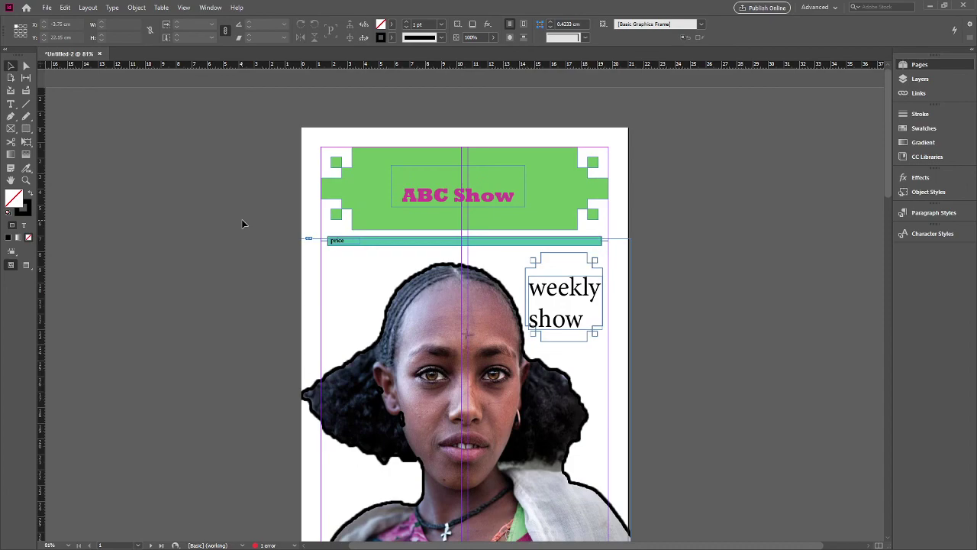
{"action": "scroll", "coordinate": [246, 223], "scroll_direction": "down", "scroll_amount": 10}
{"action": "scroll", "coordinate": [249, 225], "scroll_direction": "down", "scroll_amount": 9}
{"action": "scroll", "coordinate": [256, 229], "scroll_direction": "down", "scroll_amount": 10}
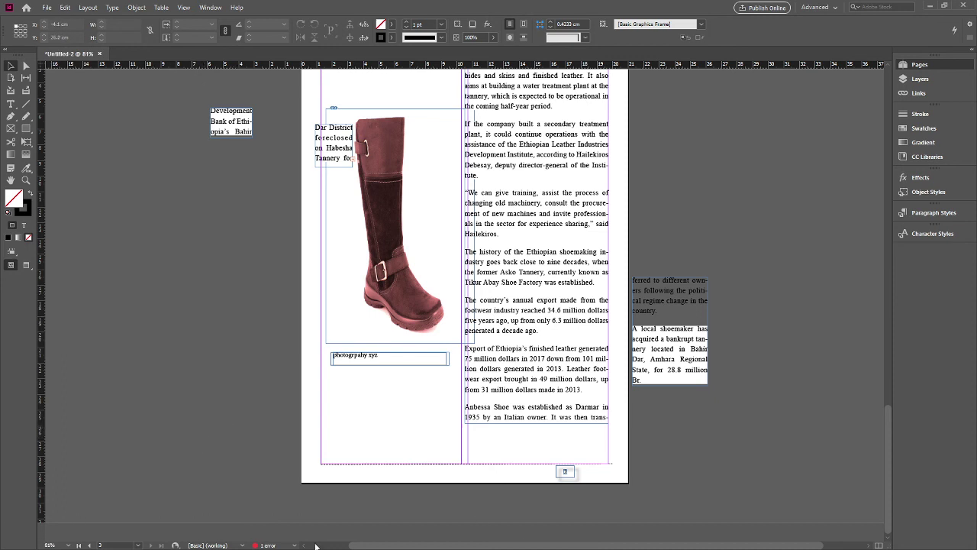
- Delete the three stray overflow text frames: right of the page, left, and beside the boot
{"action": "left_click", "coordinate": [381, 543]}
{"action": "left_click", "coordinate": [660, 294]}
{"action": "key", "text": "Delete"}
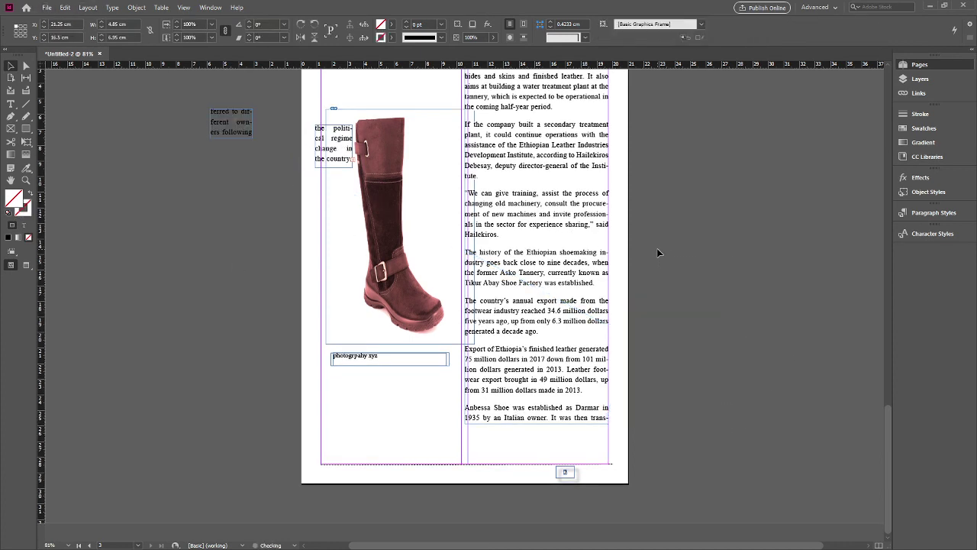
{"action": "left_click", "coordinate": [230, 126]}
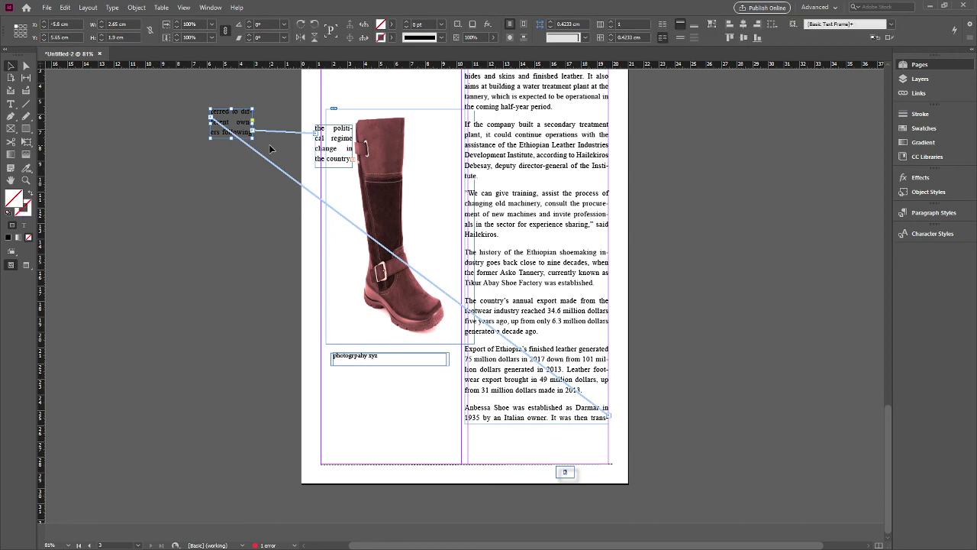
{"action": "key", "text": "Delete"}
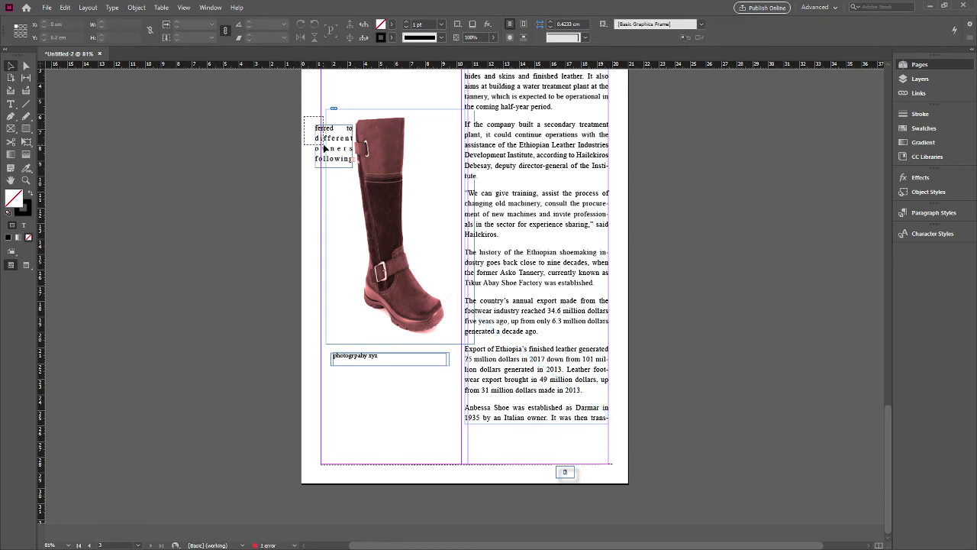
{"action": "left_click", "coordinate": [324, 146]}
{"action": "key", "text": "Delete"}
- Switch to Preview mode without guides and scroll back up to the ETHIOPIAN FACE page
{"action": "scroll", "coordinate": [324, 148], "scroll_direction": "up", "scroll_amount": 2}
{"action": "scroll", "coordinate": [329, 152], "scroll_direction": "up", "scroll_amount": 1}
{"action": "scroll", "coordinate": [330, 152], "scroll_direction": "down", "scroll_amount": 2}
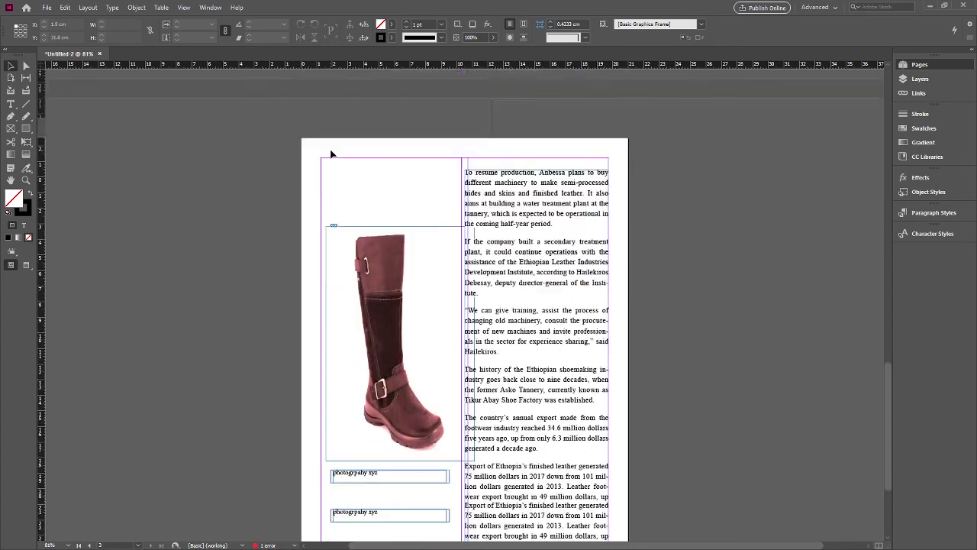
{"action": "scroll", "coordinate": [335, 161], "scroll_direction": "down", "scroll_amount": 1}
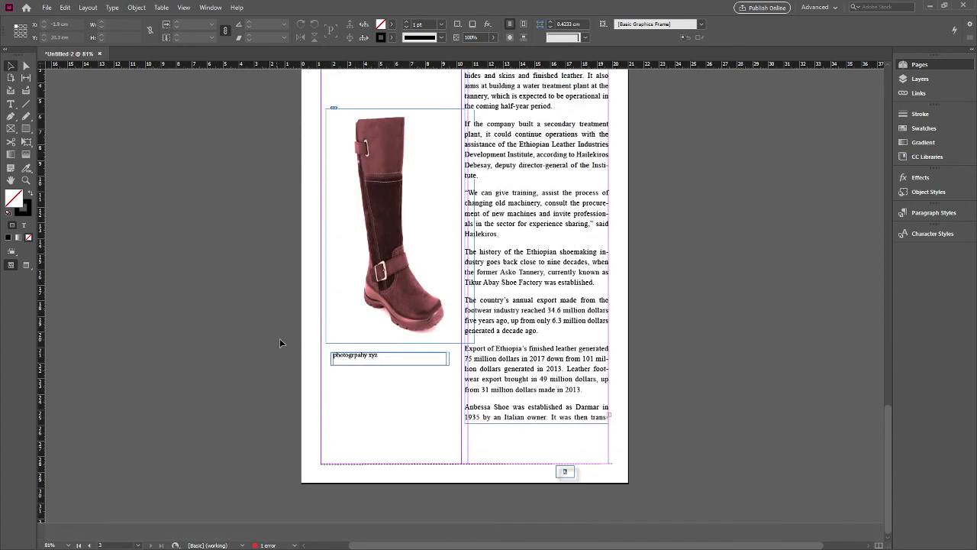
{"action": "key", "text": "w"}
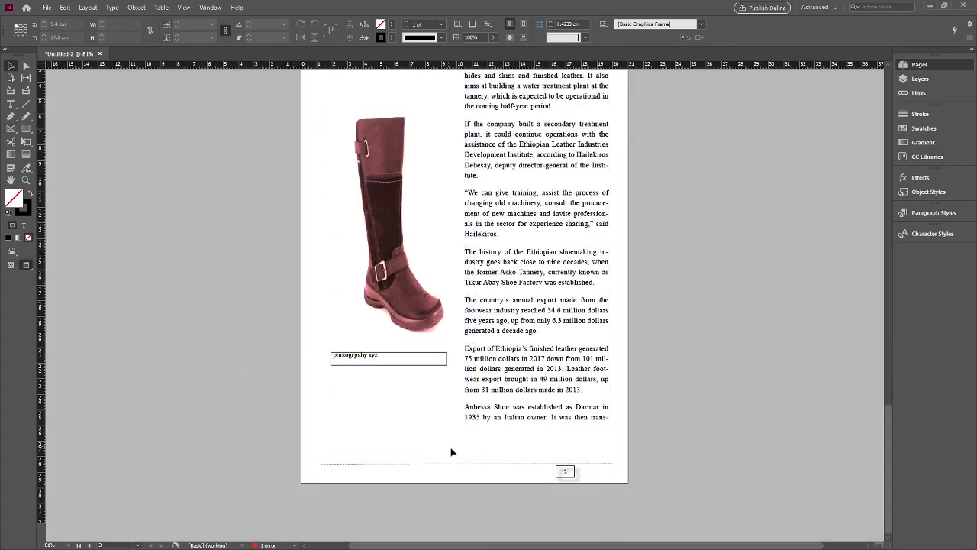
{"action": "scroll", "coordinate": [145, 422], "scroll_direction": "up", "scroll_amount": 2}
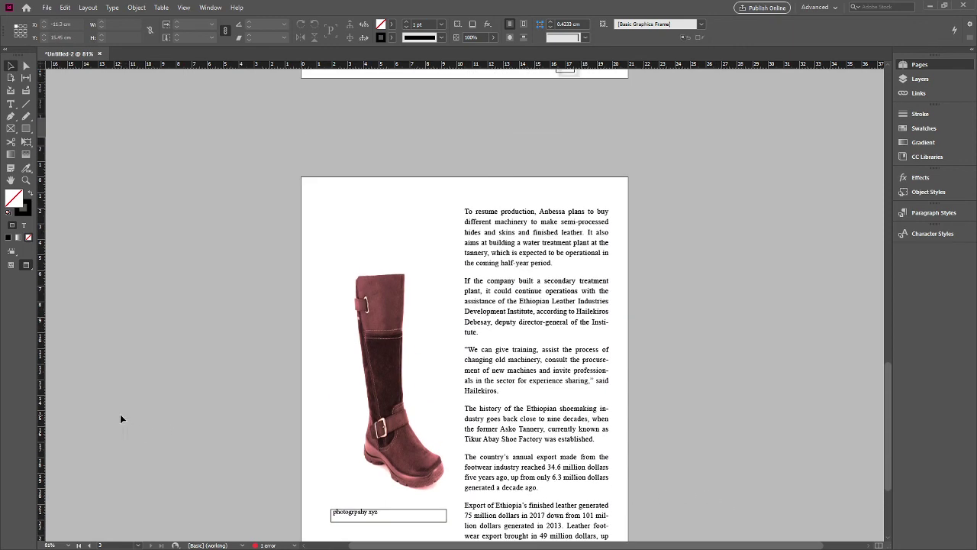
{"action": "scroll", "coordinate": [120, 404], "scroll_direction": "down", "scroll_amount": 2}
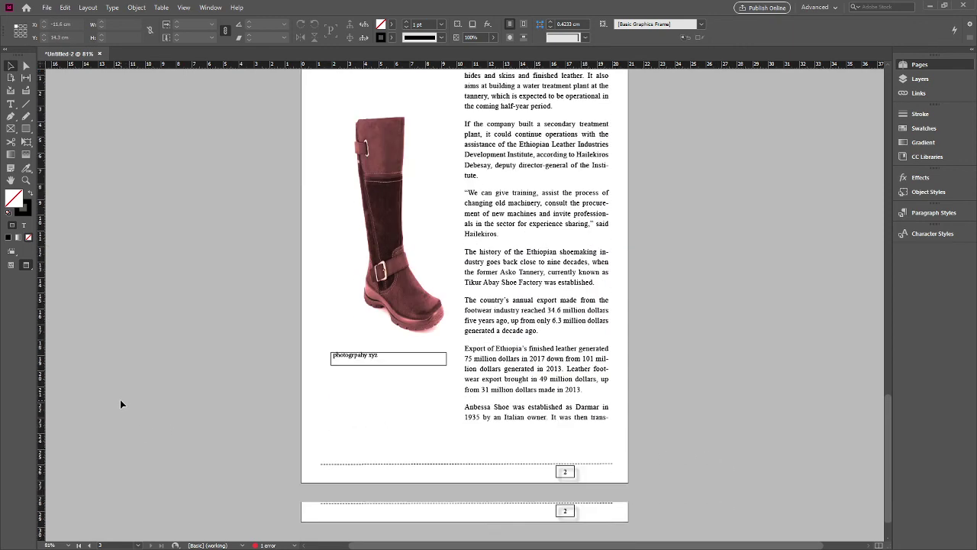
{"action": "scroll", "coordinate": [120, 399], "scroll_direction": "up", "scroll_amount": 3}
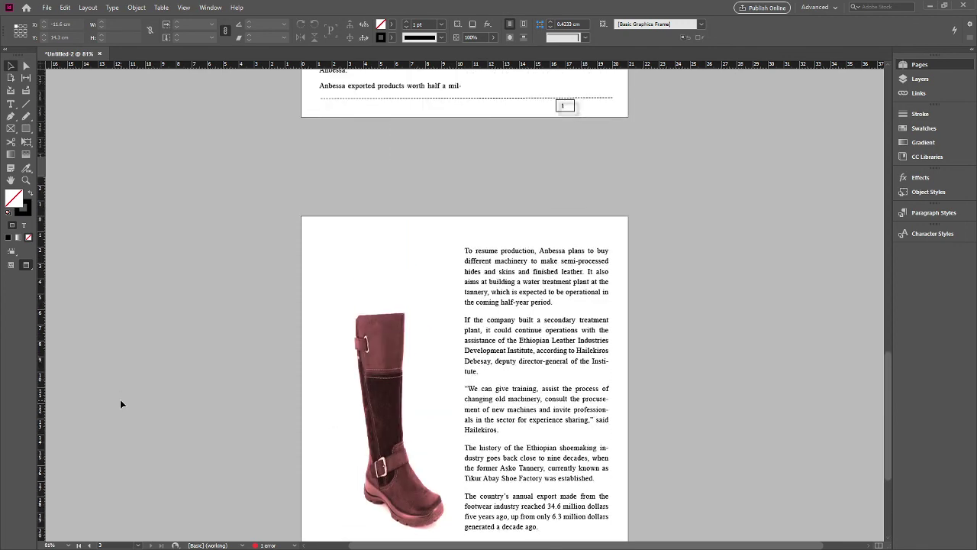
{"action": "scroll", "coordinate": [120, 399], "scroll_direction": "up", "scroll_amount": 3}
{"action": "scroll", "coordinate": [120, 397], "scroll_direction": "up", "scroll_amount": 2}
{"action": "scroll", "coordinate": [120, 396], "scroll_direction": "up", "scroll_amount": 3}
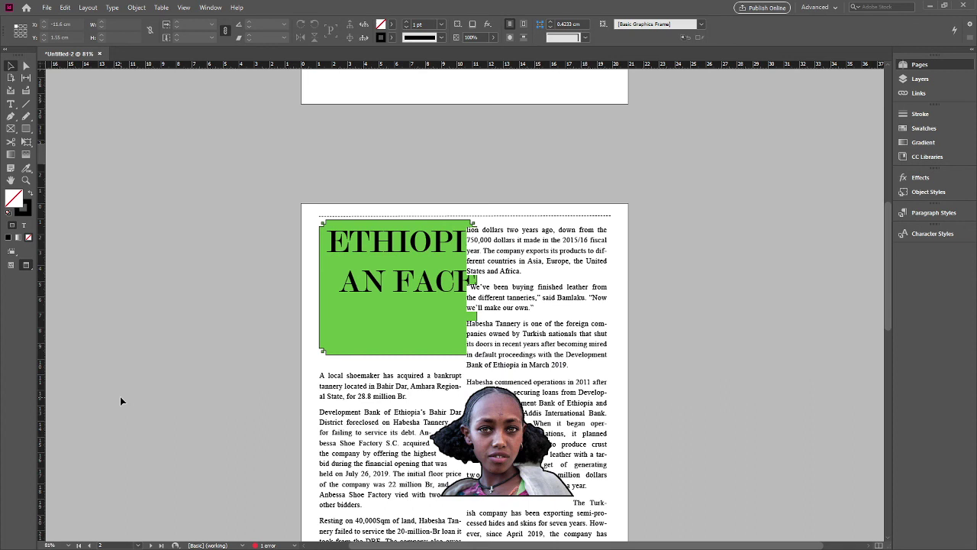
- Draw a horizontal rule below the page 1 portrait, give it a 4 pt stroke, then set stroke to None
{"action": "left_click", "coordinate": [26, 103]}
{"action": "scroll", "coordinate": [370, 220], "scroll_direction": "up", "scroll_amount": 3}
{"action": "left_click_drag", "start_coordinate": [321, 240], "coordinate": [626, 241]}
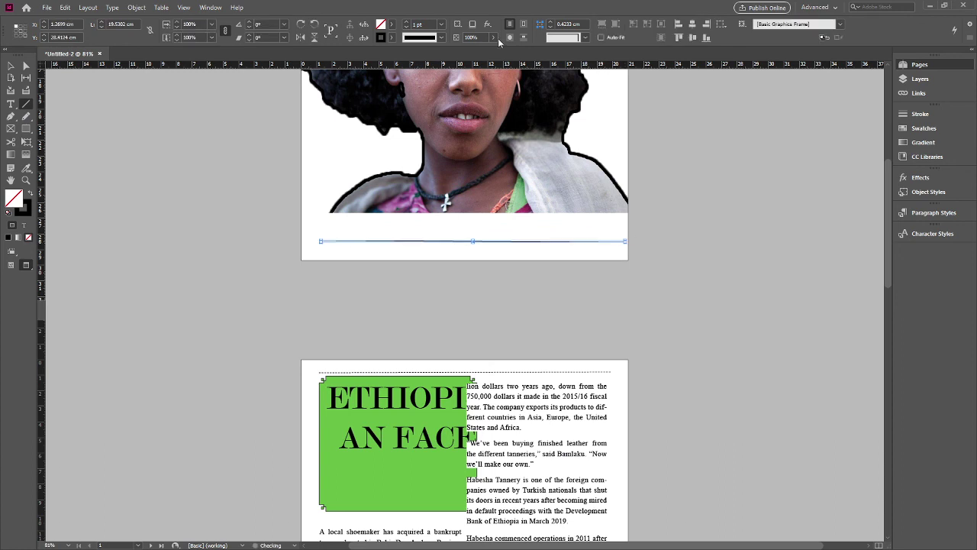
{"action": "left_click", "coordinate": [406, 21]}
{"action": "left_click", "coordinate": [406, 21]}
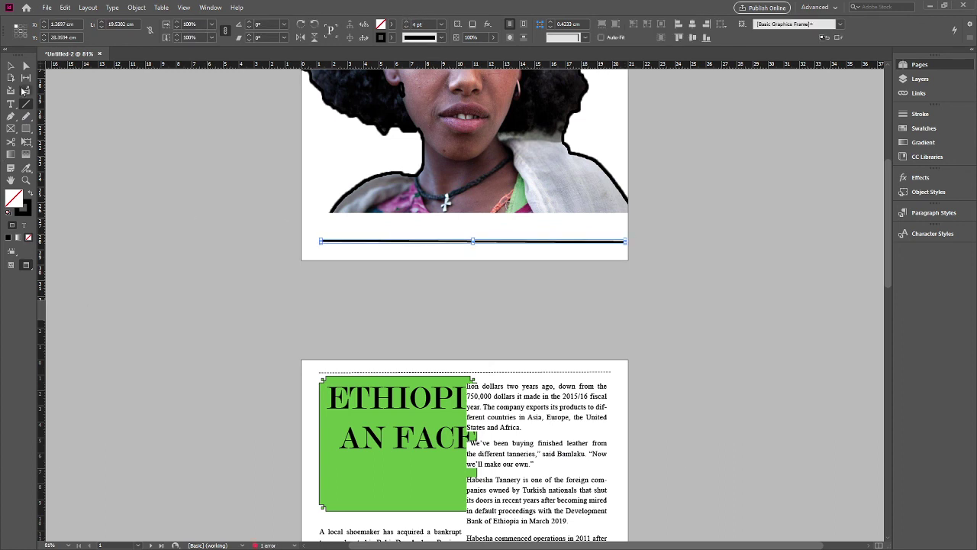
{"action": "left_click", "coordinate": [11, 66]}
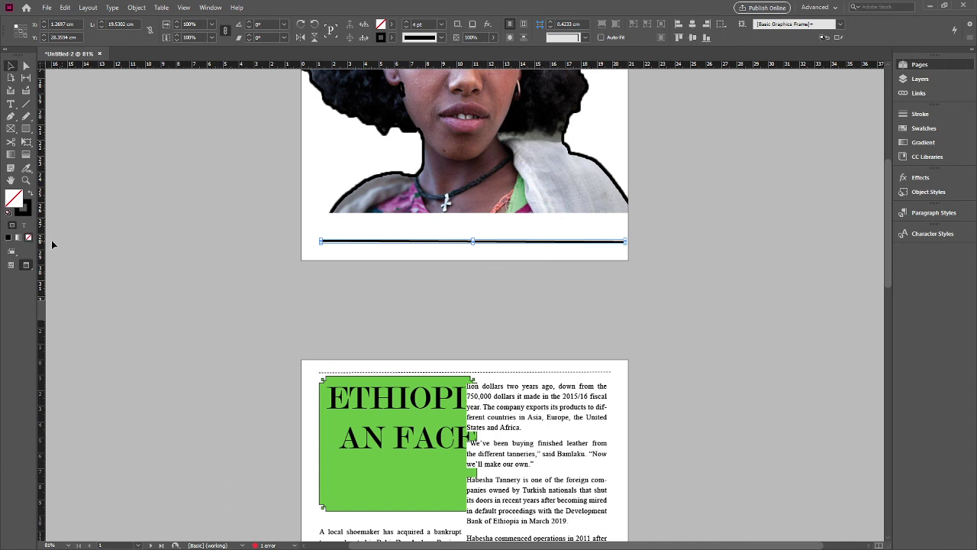
{"action": "key", "text": "x"}
{"action": "key", "text": "slash"}
{"action": "left_click", "coordinate": [190, 212]}
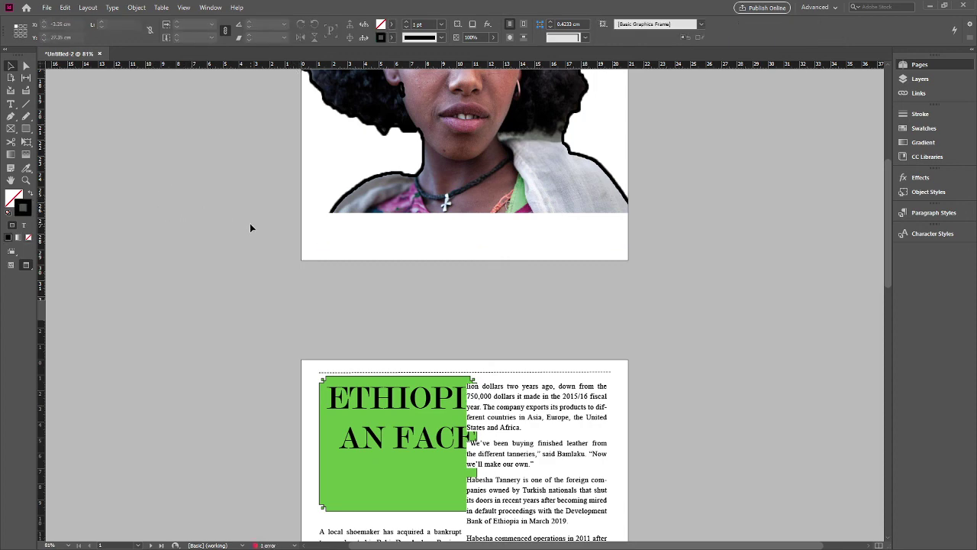
- Scroll down past the boot page, then back up to the ETHIOPIAN FACE article page
{"action": "scroll", "coordinate": [248, 228], "scroll_direction": "down", "scroll_amount": 4}
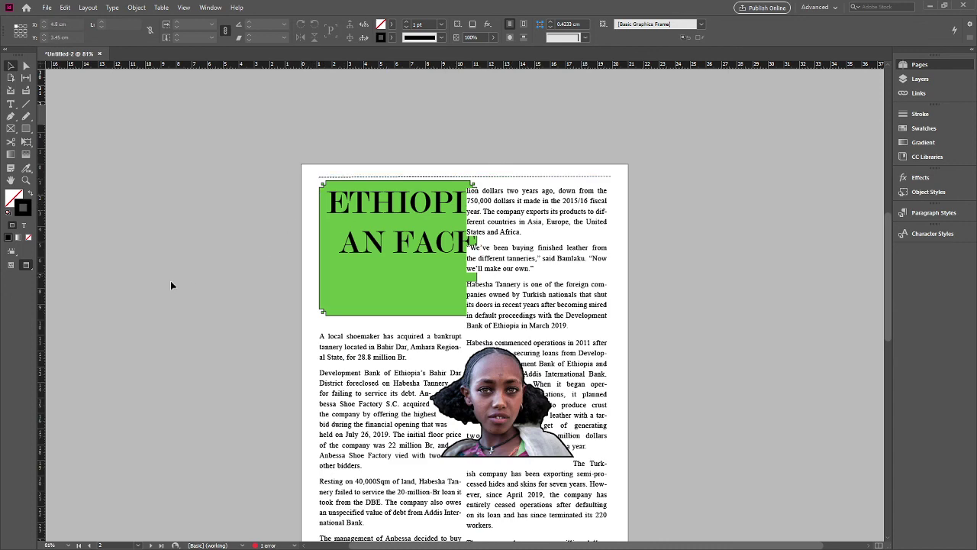
{"action": "scroll", "coordinate": [170, 281], "scroll_direction": "down", "scroll_amount": 1}
{"action": "scroll", "coordinate": [171, 287], "scroll_direction": "down", "scroll_amount": 3}
{"action": "scroll", "coordinate": [171, 286], "scroll_direction": "down", "scroll_amount": 1}
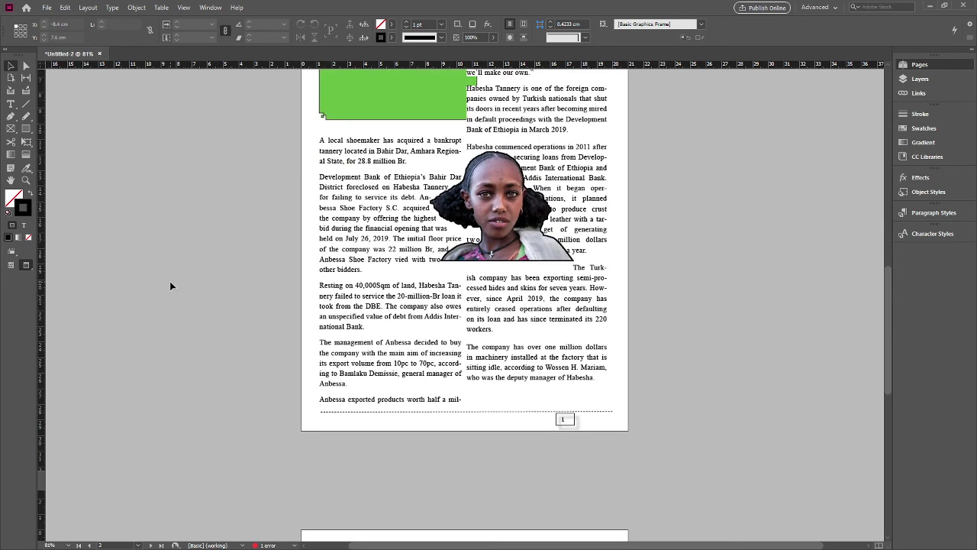
{"action": "scroll", "coordinate": [175, 287], "scroll_direction": "down", "scroll_amount": 8}
{"action": "scroll", "coordinate": [186, 287], "scroll_direction": "down", "scroll_amount": 4}
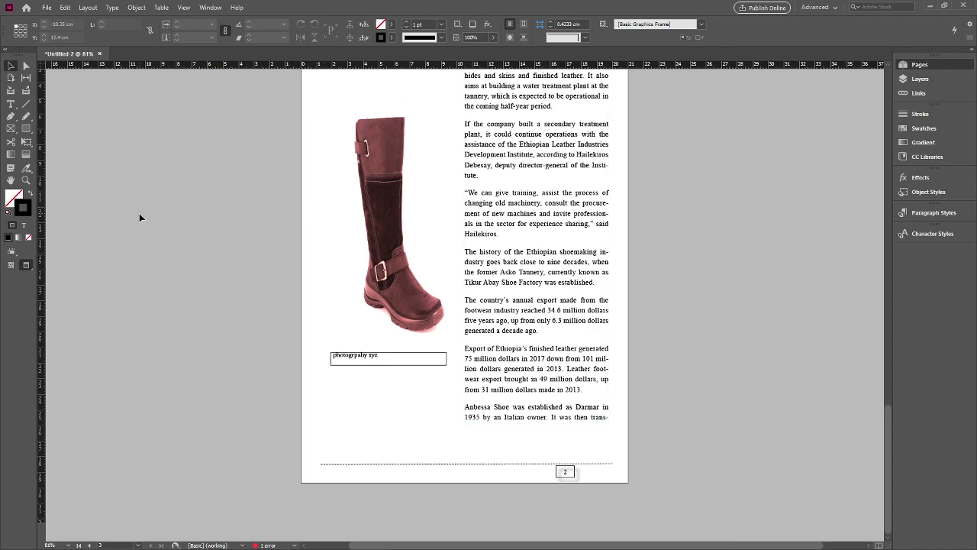
{"action": "scroll", "coordinate": [139, 215], "scroll_direction": "up", "scroll_amount": 1}
{"action": "scroll", "coordinate": [139, 215], "scroll_direction": "up", "scroll_amount": 2}
{"action": "scroll", "coordinate": [139, 215], "scroll_direction": "up", "scroll_amount": 1}
{"action": "scroll", "coordinate": [139, 213], "scroll_direction": "up", "scroll_amount": 1}
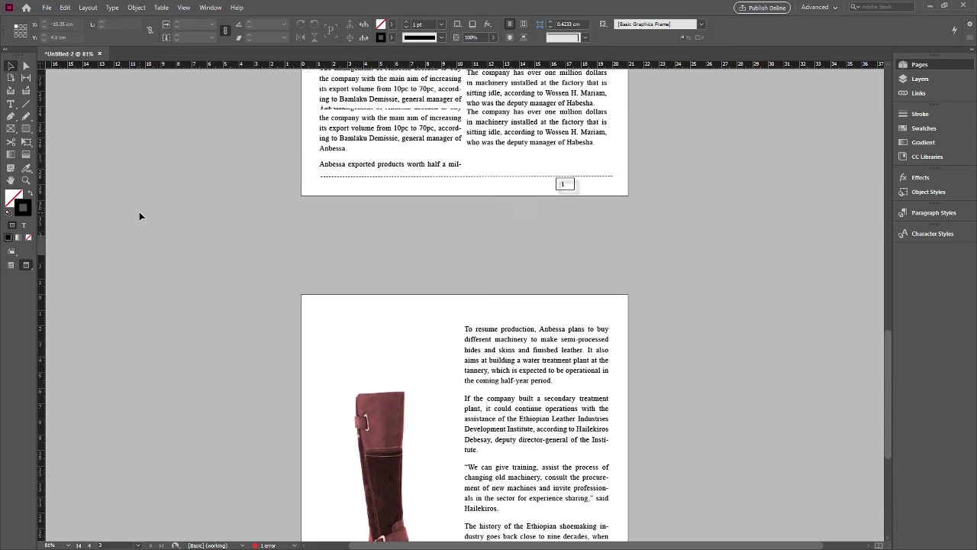
{"action": "scroll", "coordinate": [139, 212], "scroll_direction": "up", "scroll_amount": 2}
{"action": "scroll", "coordinate": [139, 209], "scroll_direction": "up", "scroll_amount": 1}
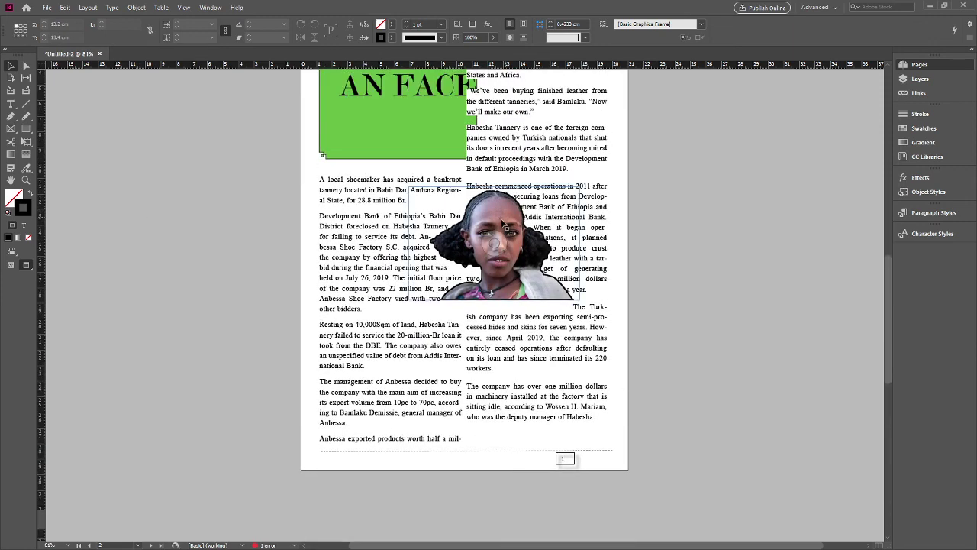
- Drag the page 2 portrait left across the column gutter so both columns wrap around it
{"action": "left_click", "coordinate": [592, 222]}
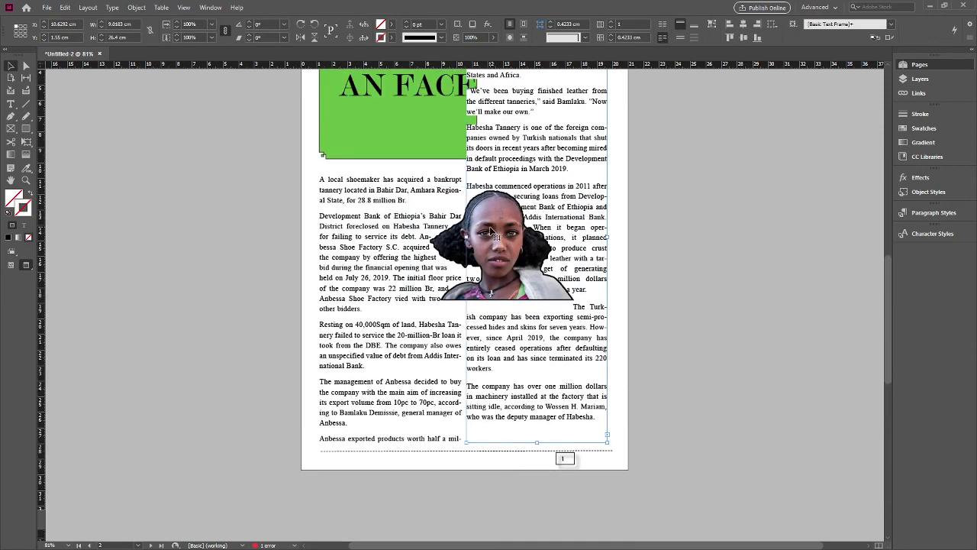
{"action": "left_click_drag", "start_coordinate": [496, 233], "coordinate": [438, 245]}
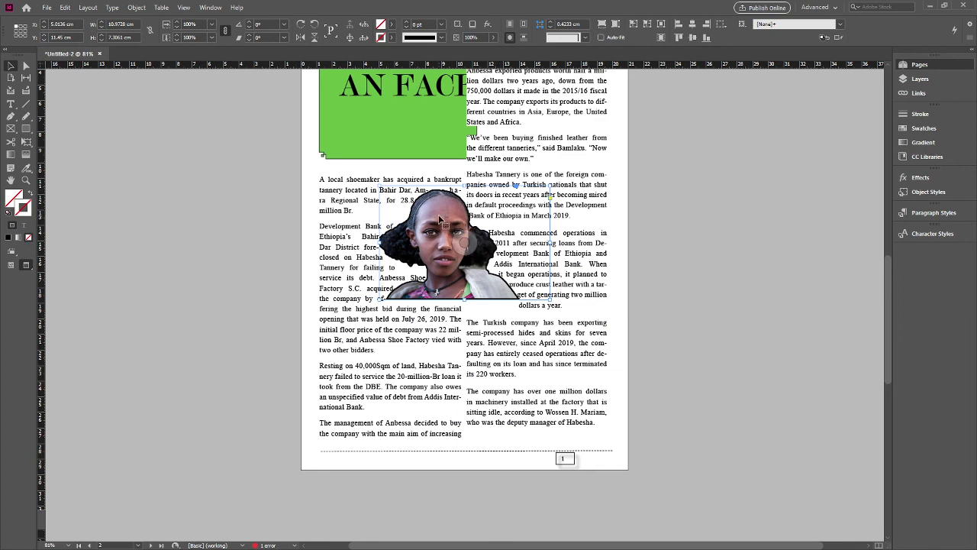
{"action": "left_click", "coordinate": [203, 7]}
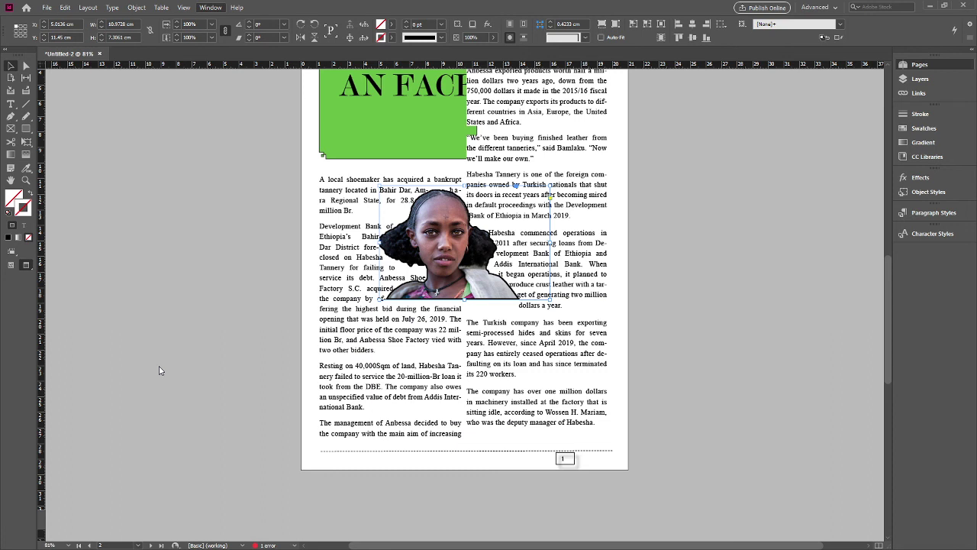
{"action": "left_click", "coordinate": [100, 397]}
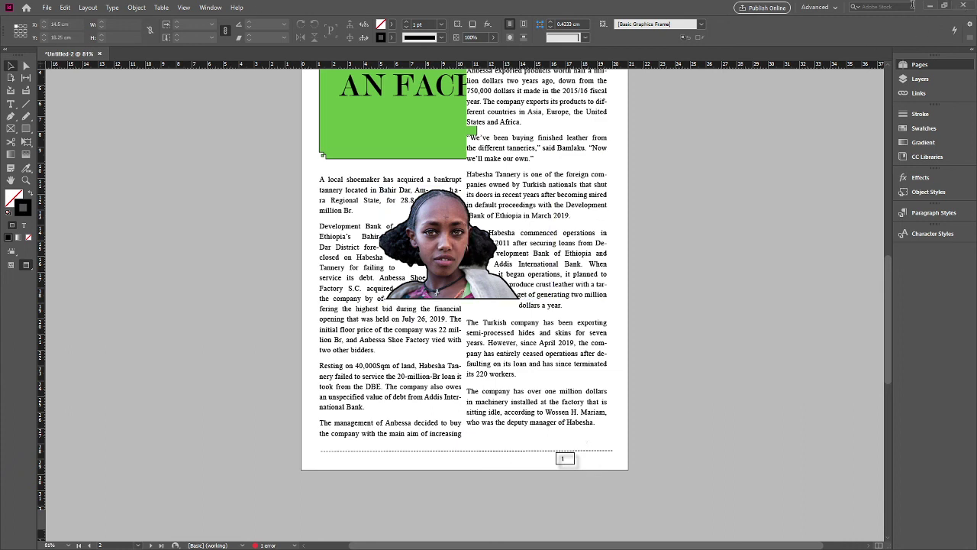
- Close the newspaper document with Ctrl+W, leaving no document open
{"action": "left_click", "coordinate": [45, 7]}
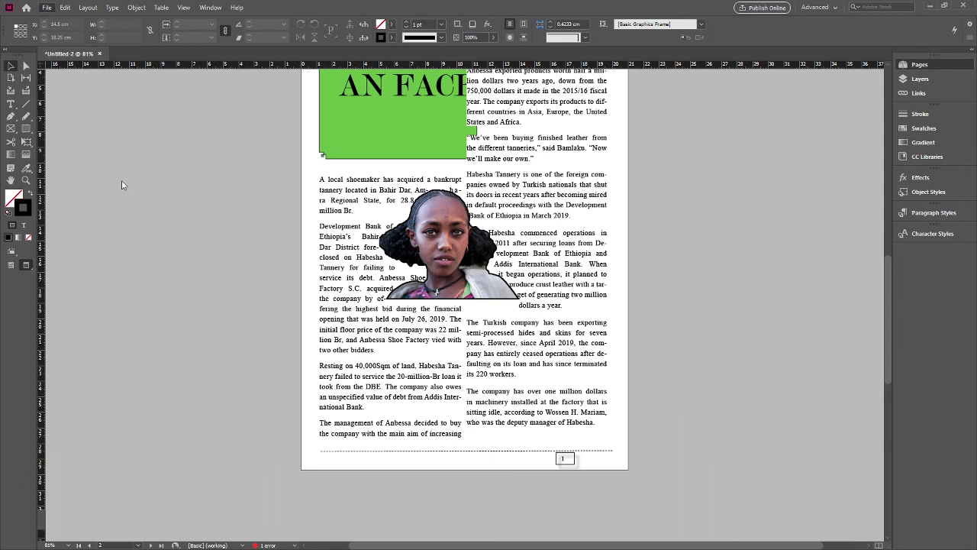
{"action": "left_click", "coordinate": [101, 106]}
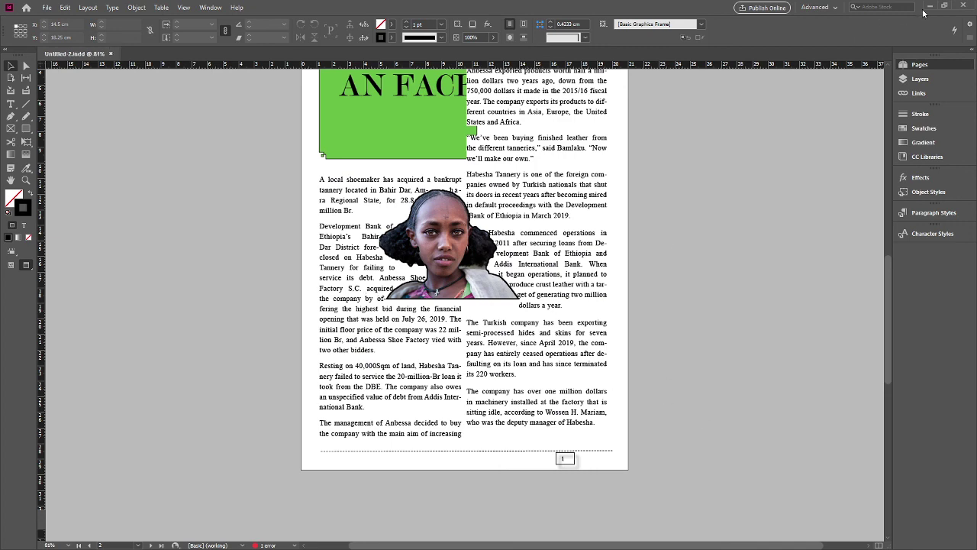
{"action": "key", "text": "ctrl+w"}
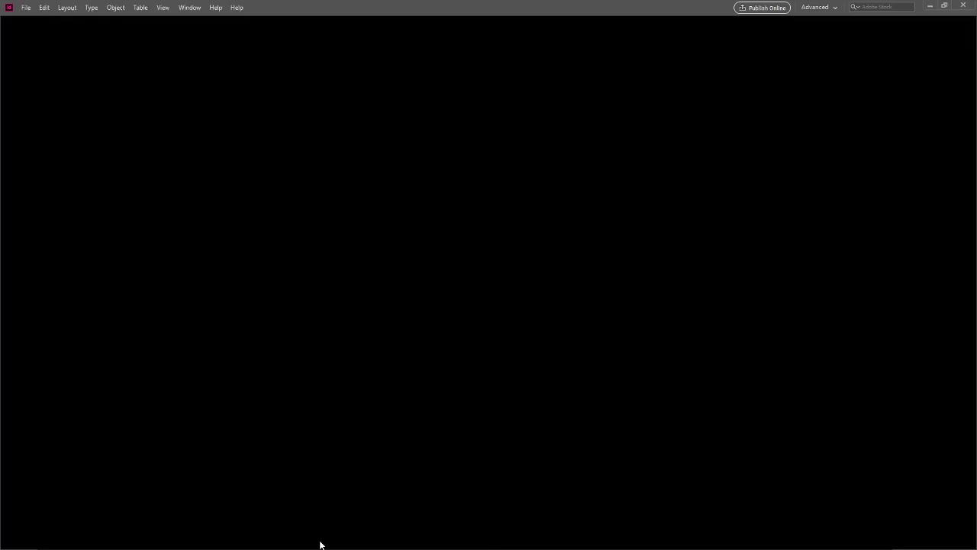